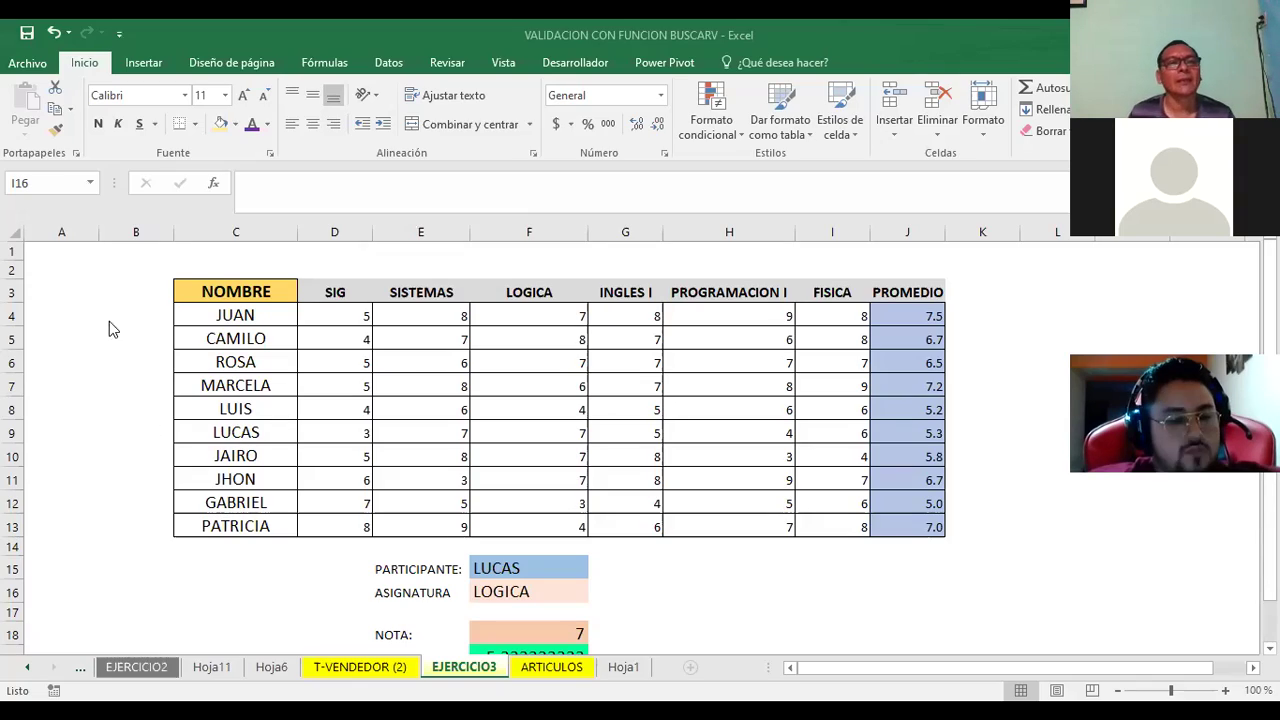
Review the NOTA lookup formula's INDICE argument hints, leaving the formula unchanged.
left_click(325, 295)
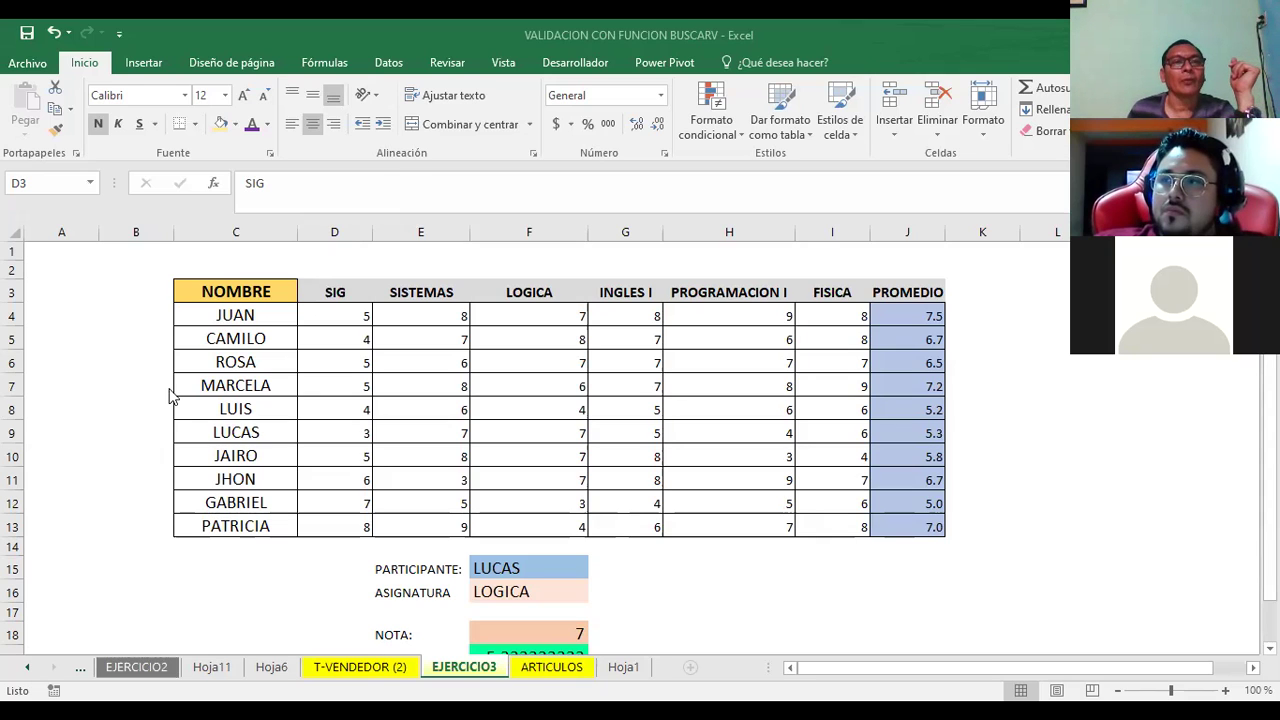
left_click(555, 636)
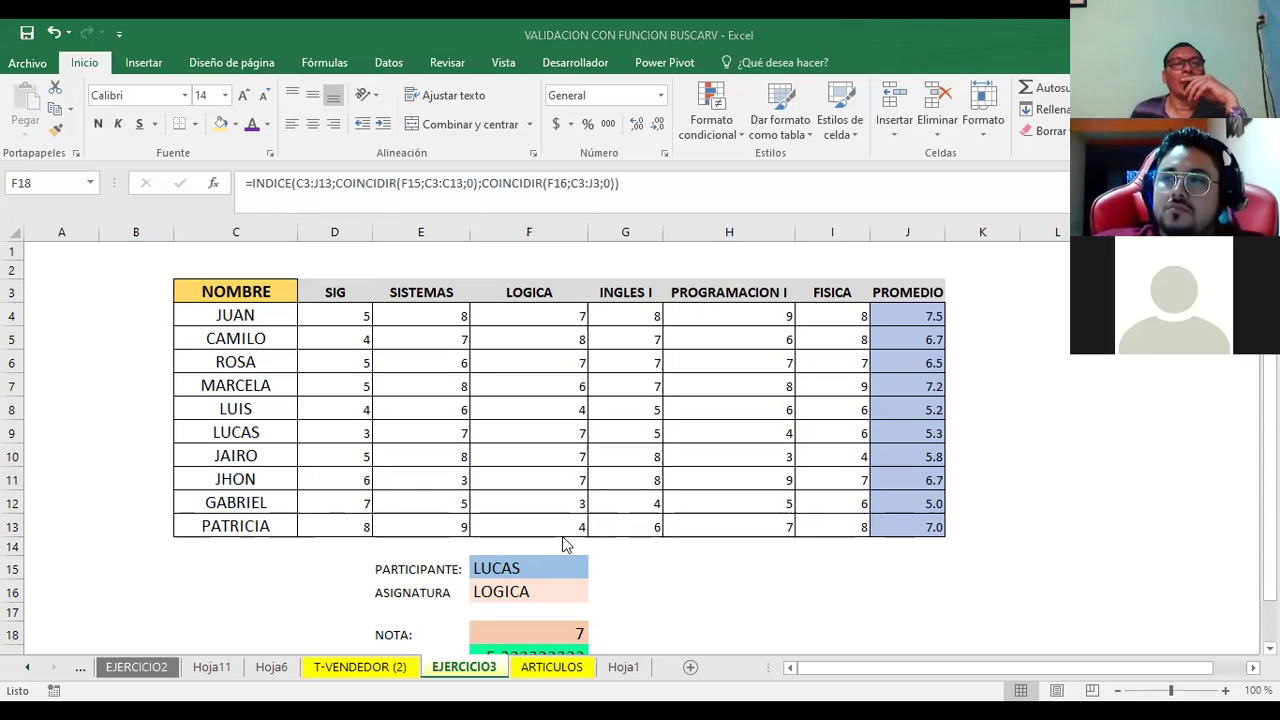
left_click(251, 181)
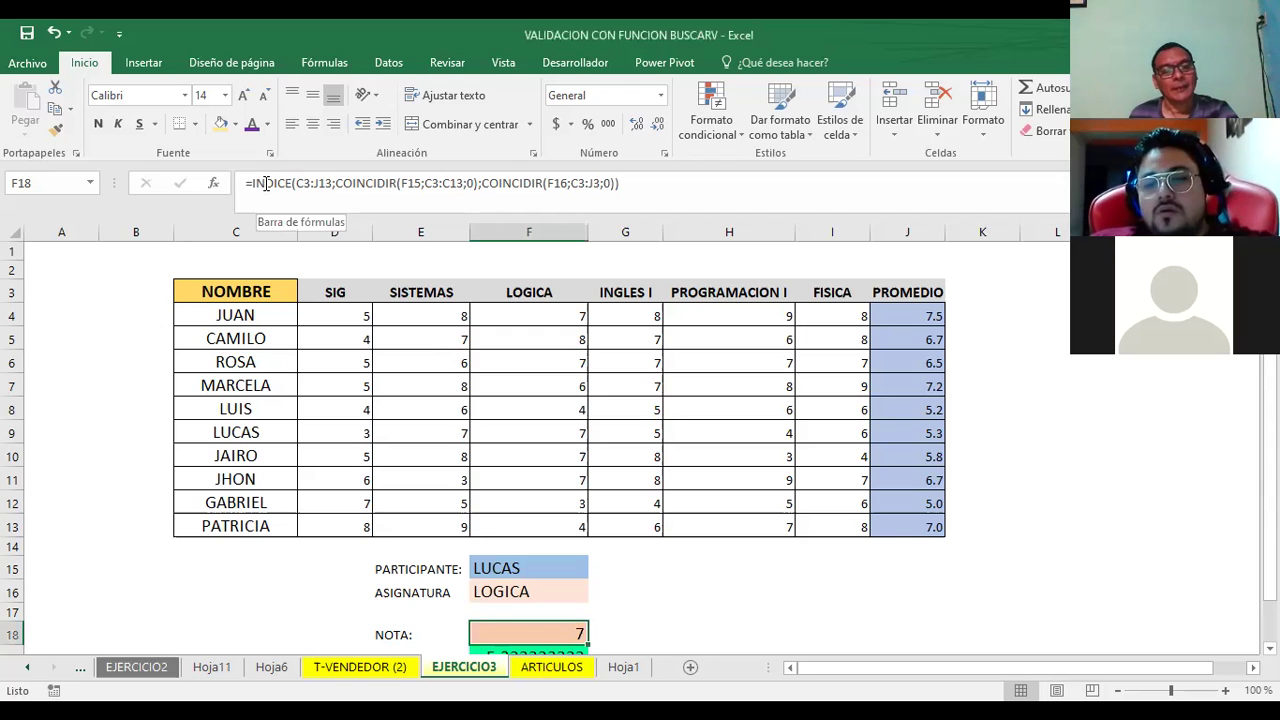
key("F2")
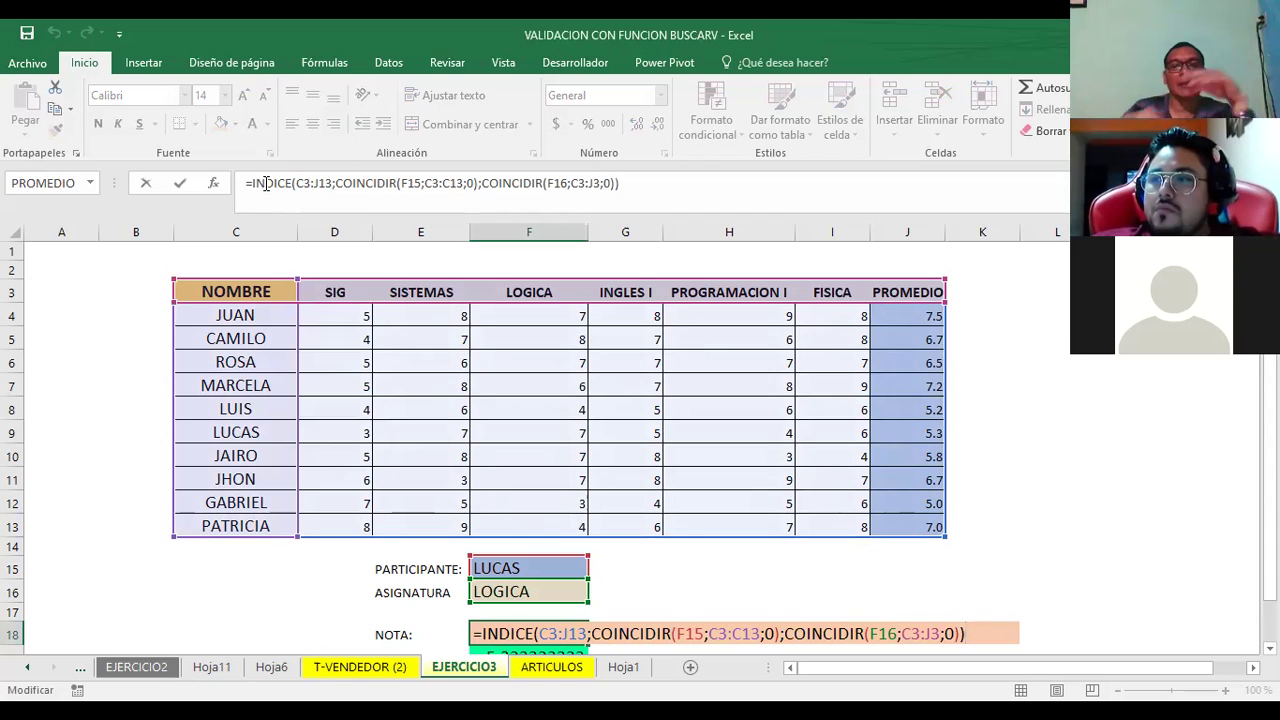
scroll(470, 460, "down", 2)
left_click(500, 501)
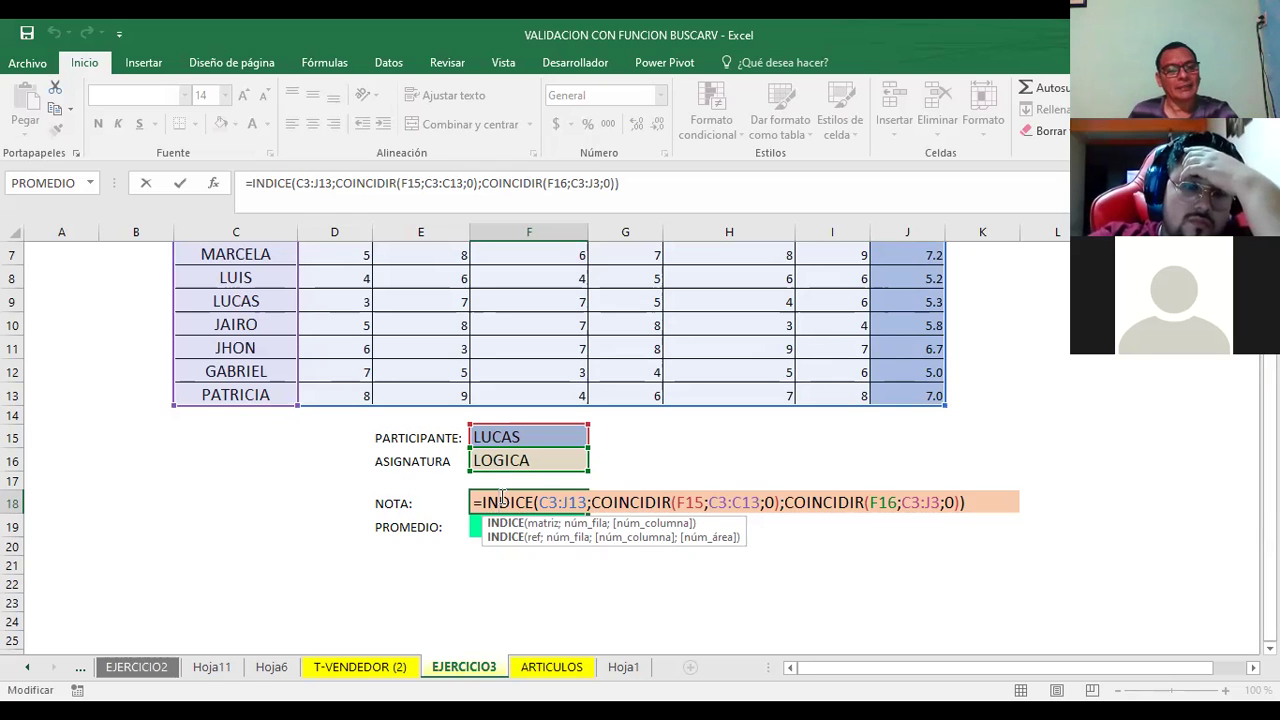
key("ctrl+Return")
Trace the NOTA formula's F15 and F16 references to the LUCAS and LOGICA cells.
left_click(531, 439)
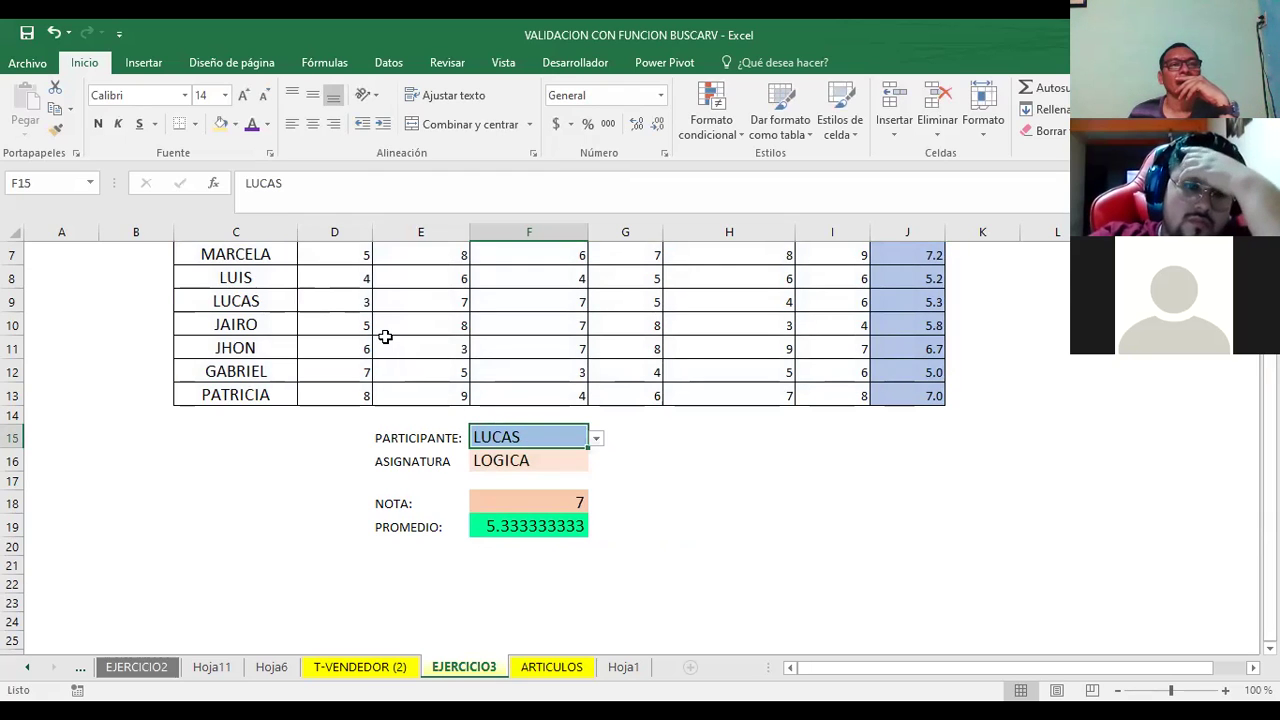
left_click(511, 462)
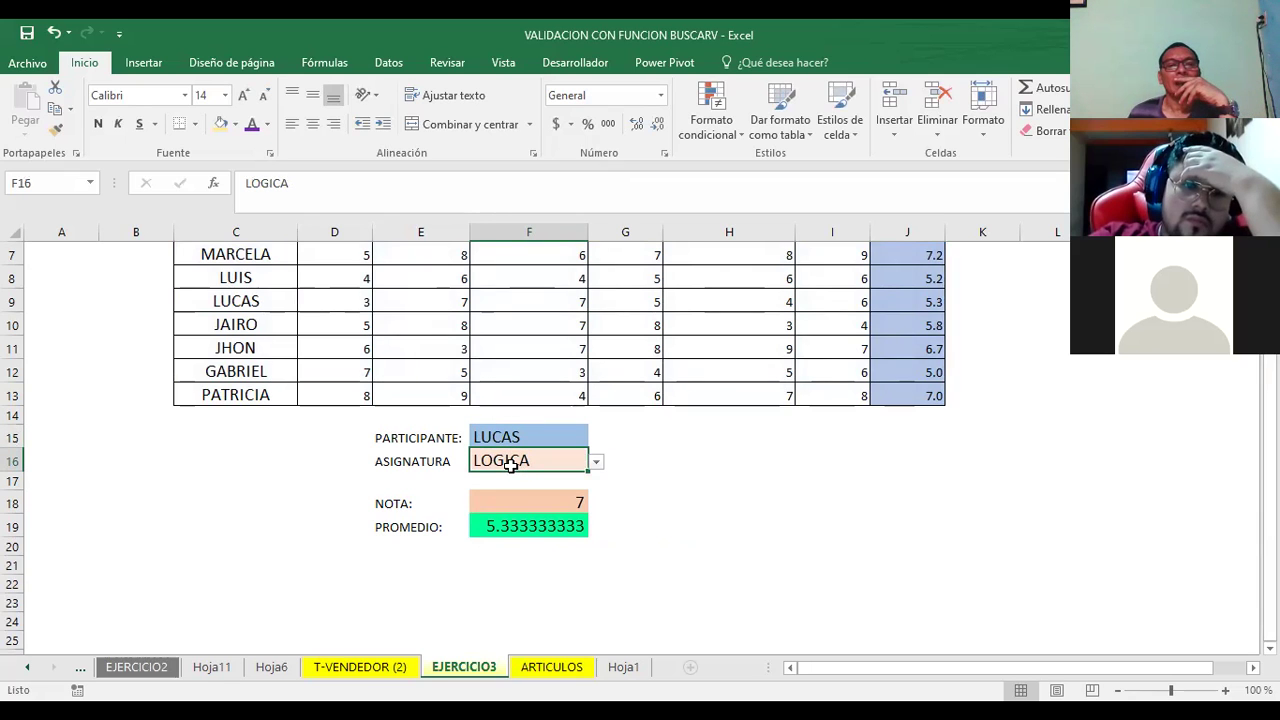
left_click(531, 508)
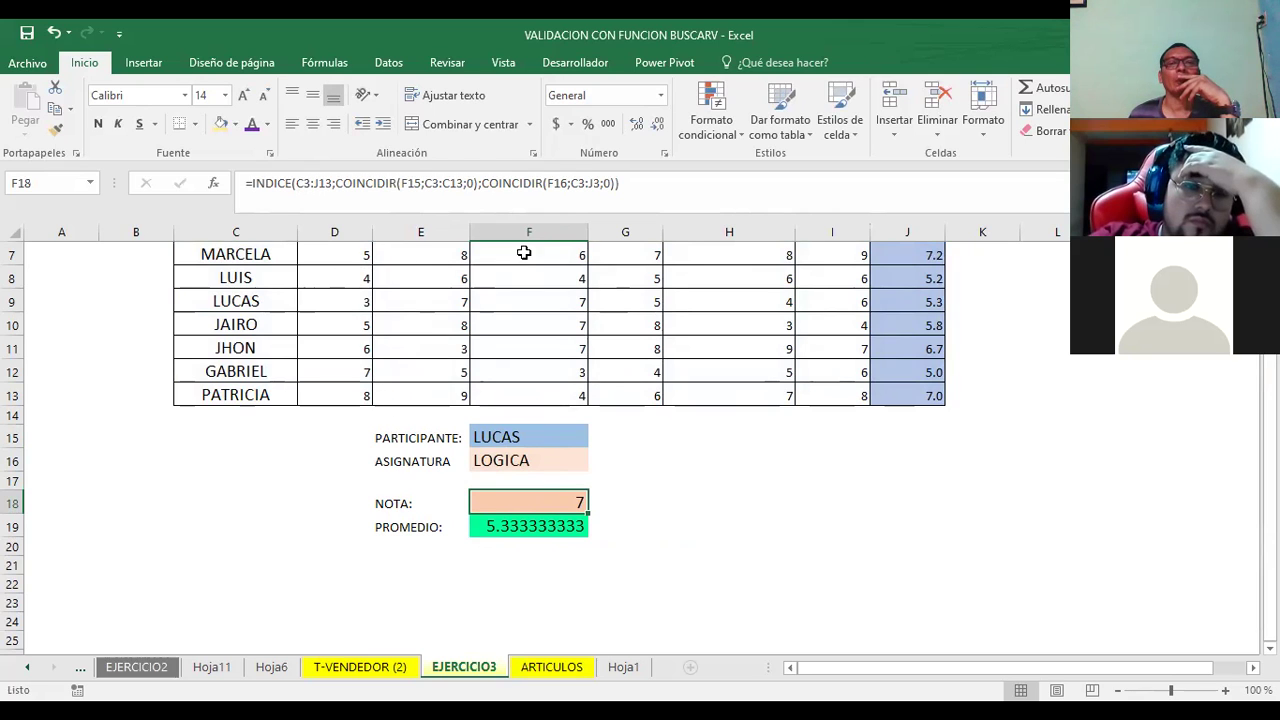
left_click(402, 183)
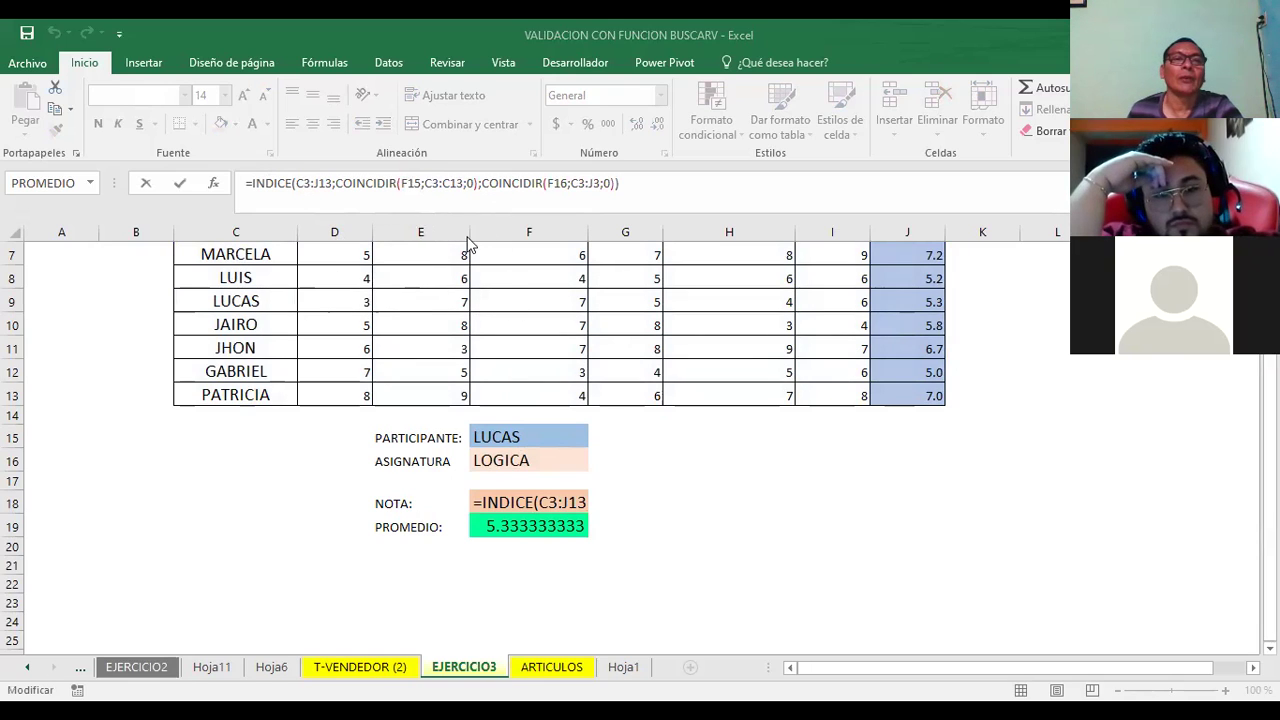
double_click(414, 183)
left_click(549, 183)
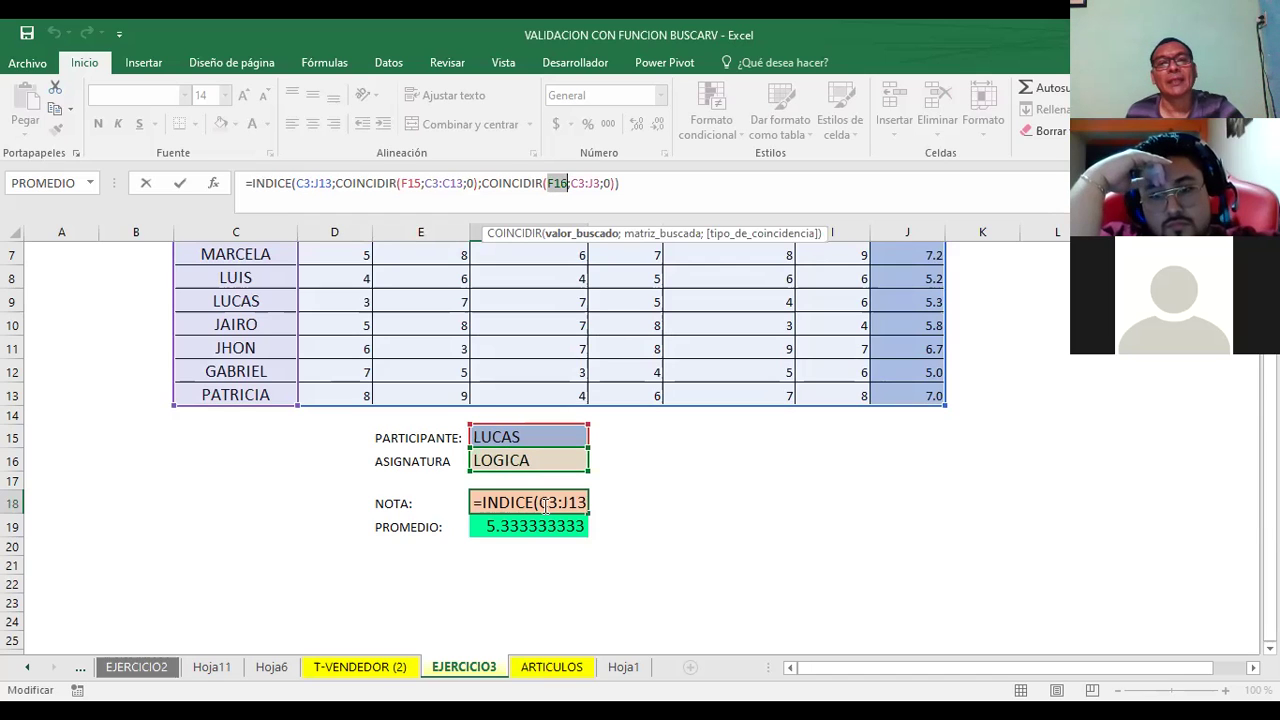
key("ctrl+Return")
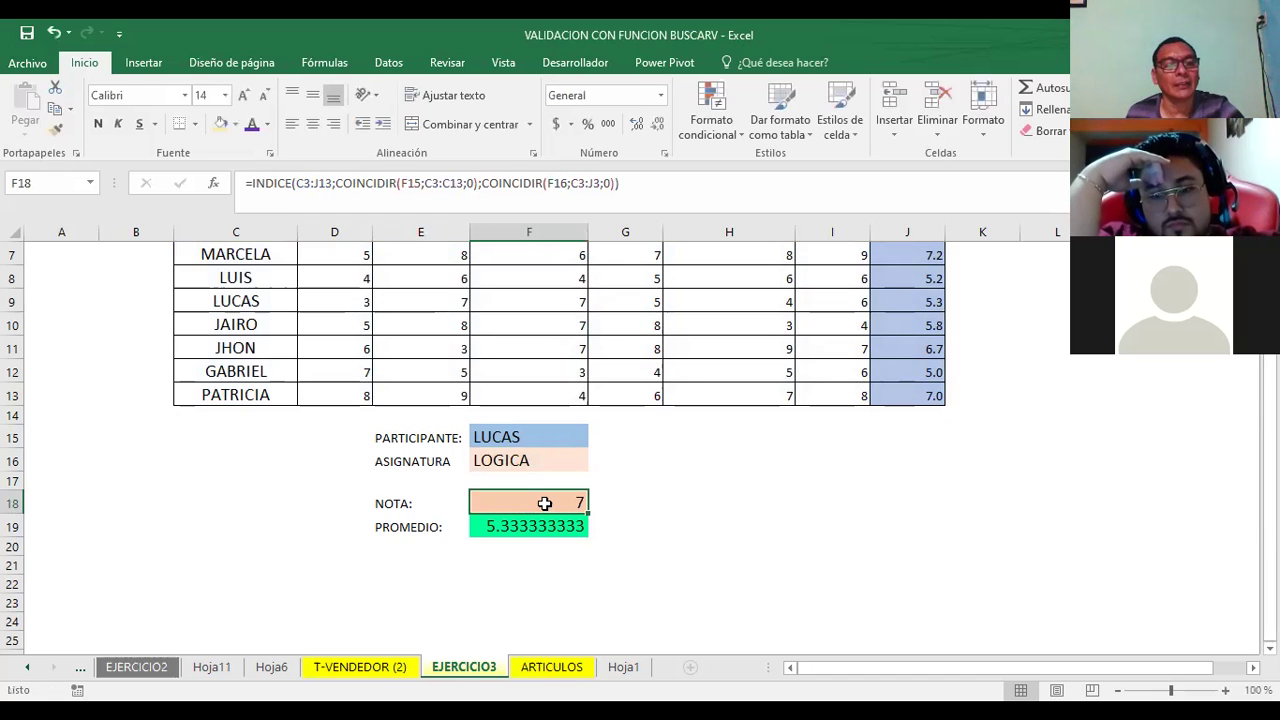
Reopen the NOTA formula to review it again, then exit to cell A1.
key("F2")
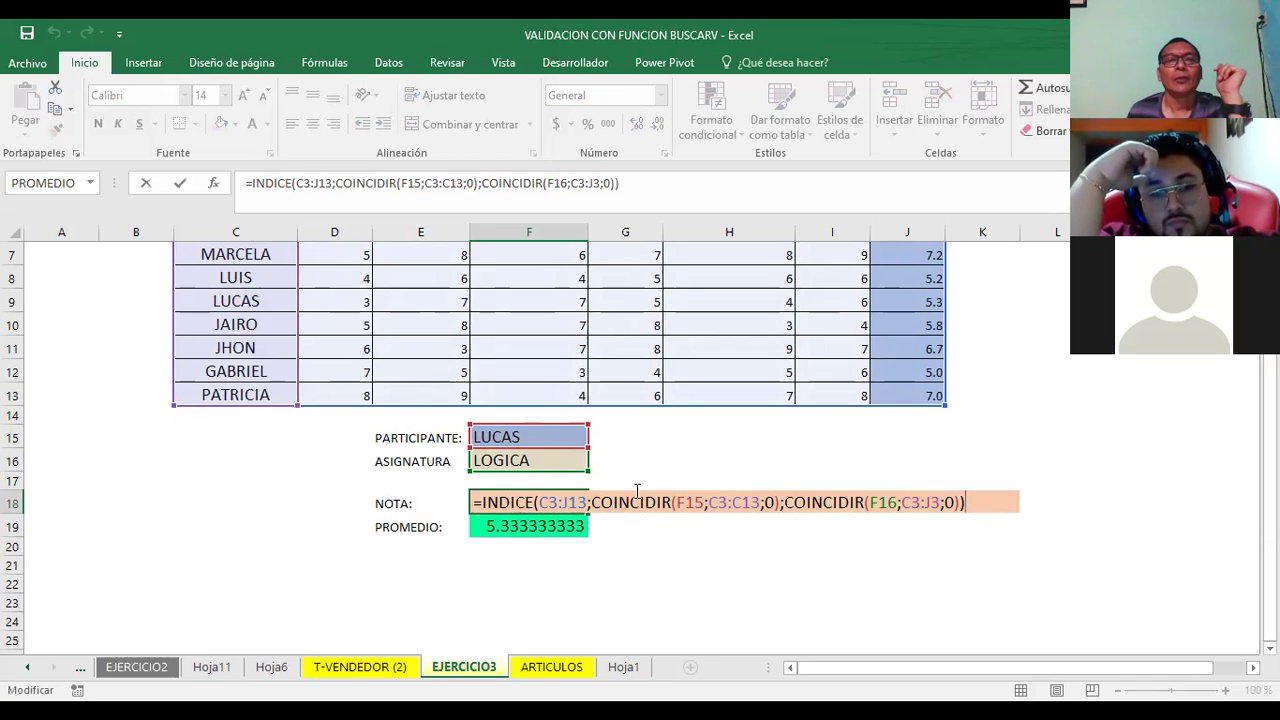
scroll(634, 483, "up", 2)
scroll(634, 483, "down", 1)
scroll(634, 483, "down", 1)
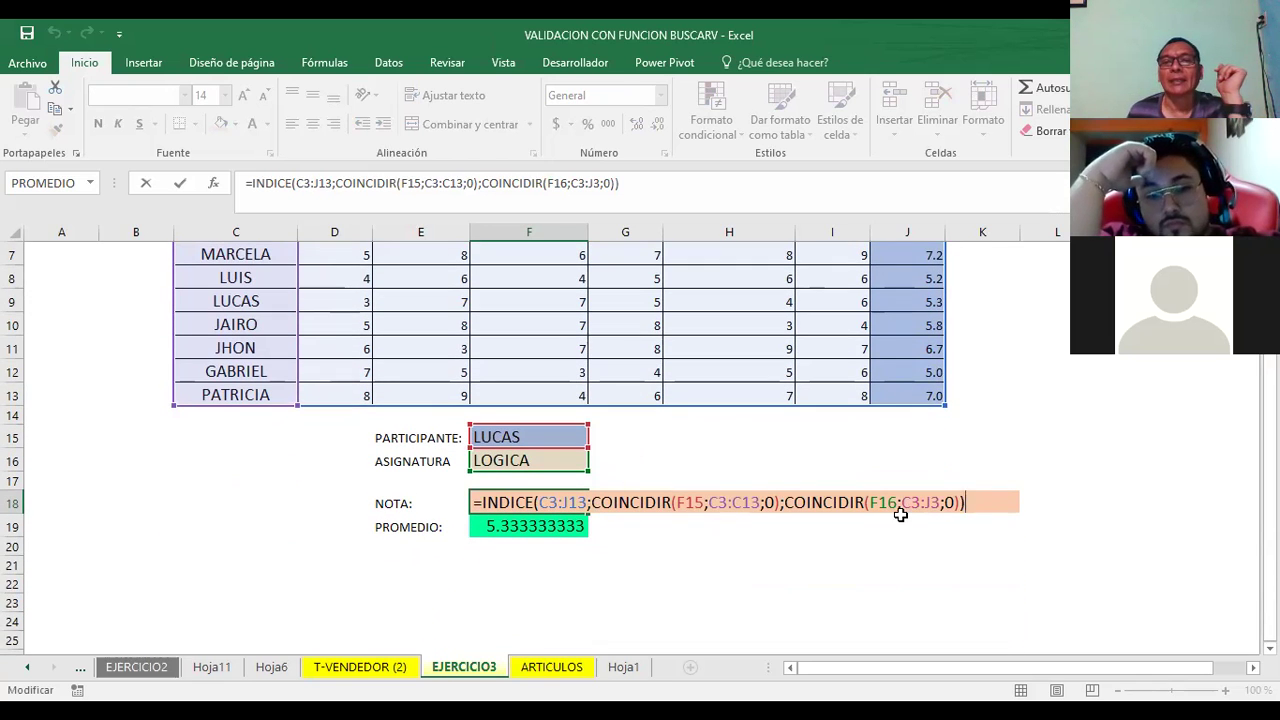
scroll(898, 514, "up", 2)
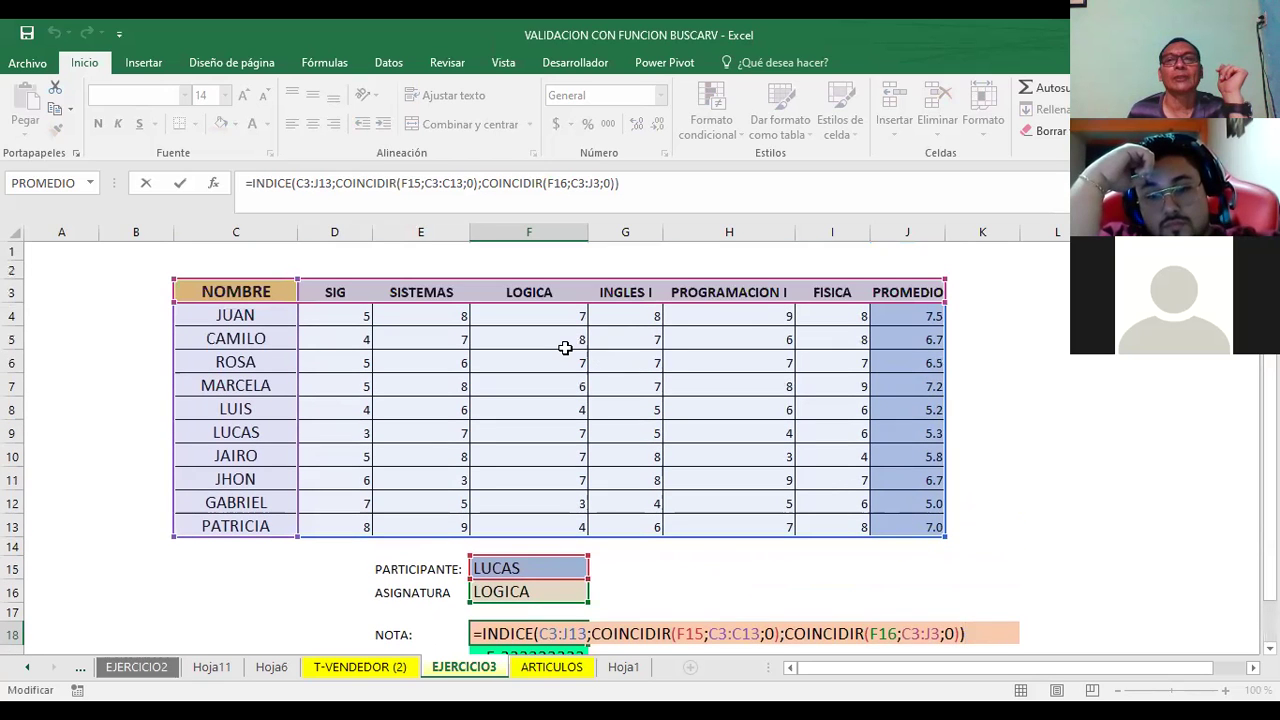
scroll(900, 420, "down", 3)
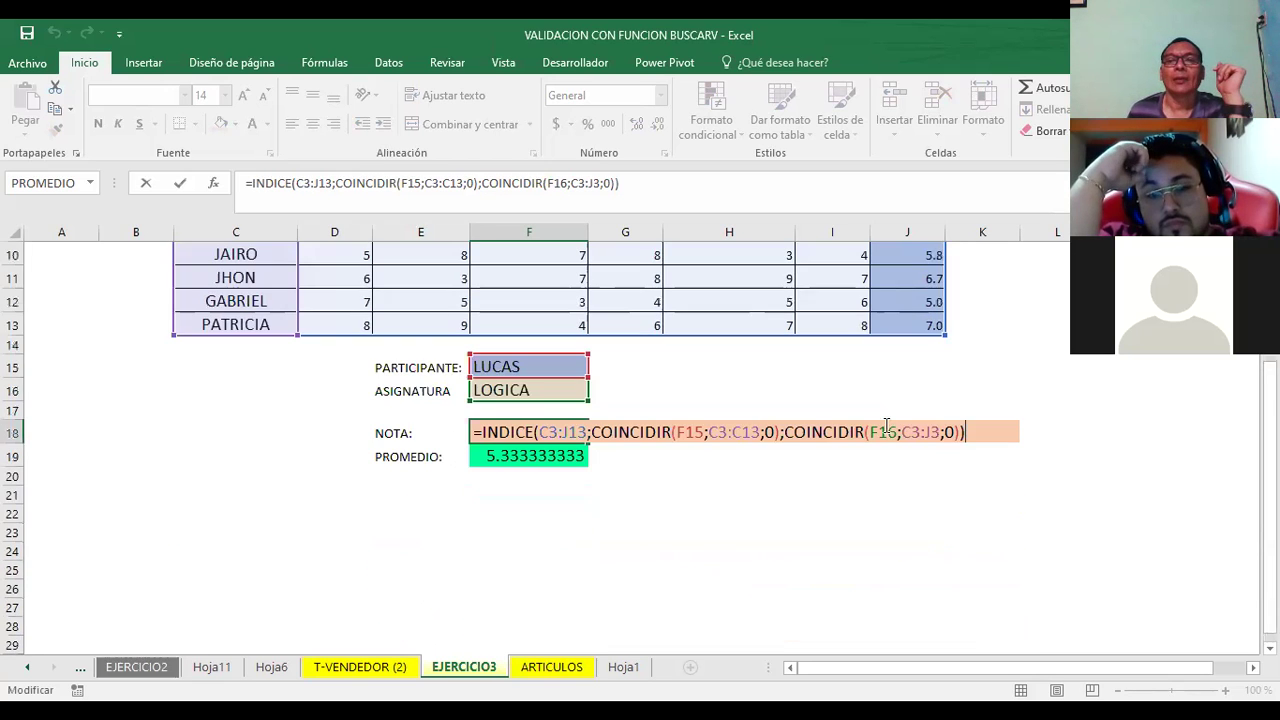
scroll(893, 263, "up", 3)
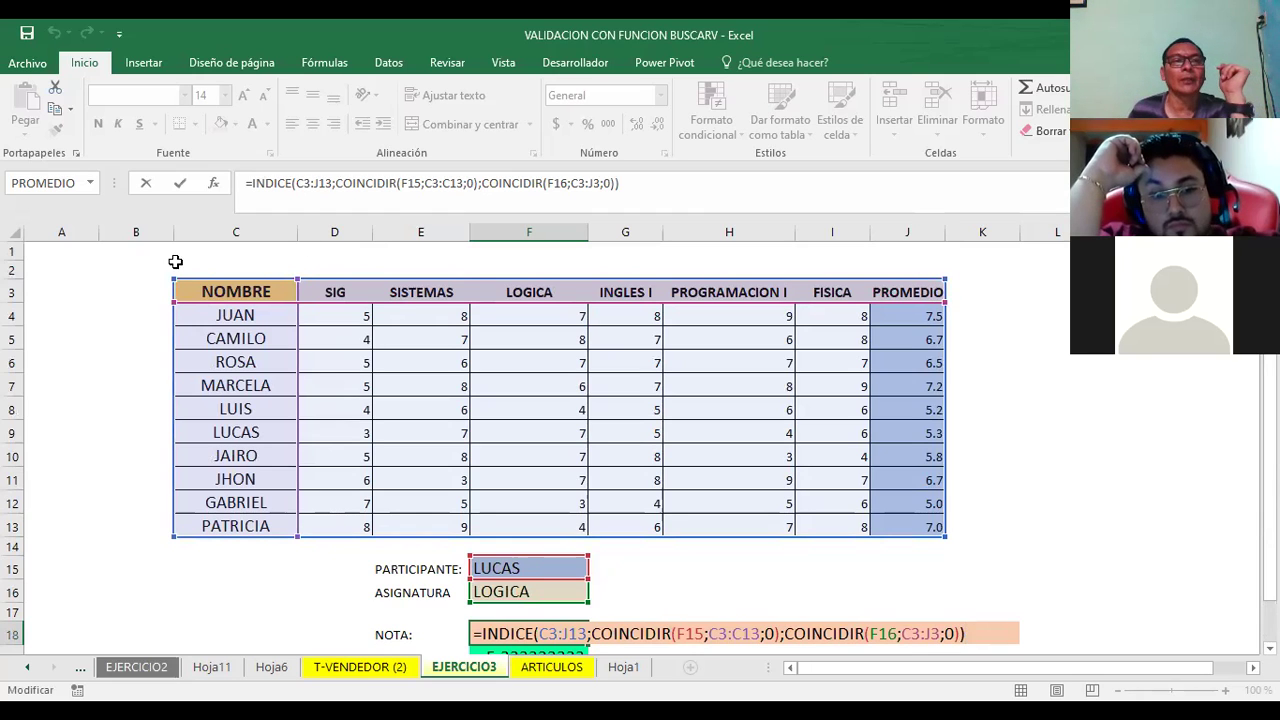
left_click(89, 259)
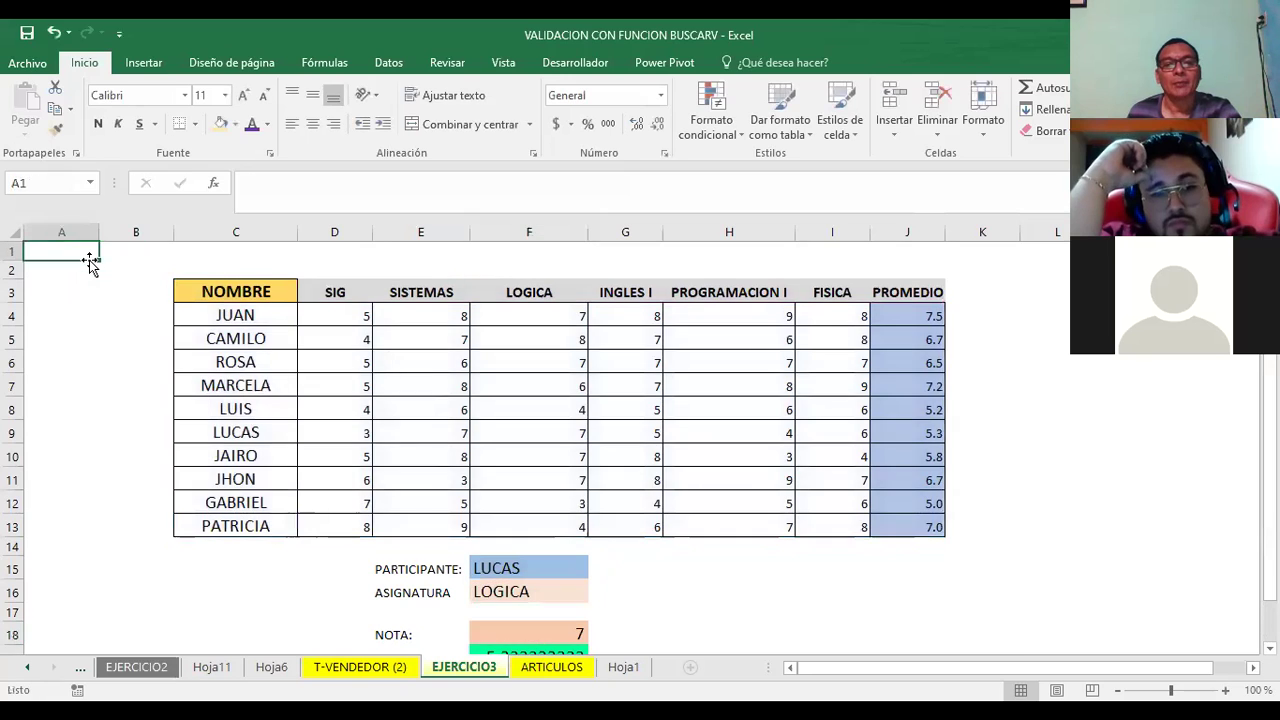
scroll(614, 416, "down", 1)
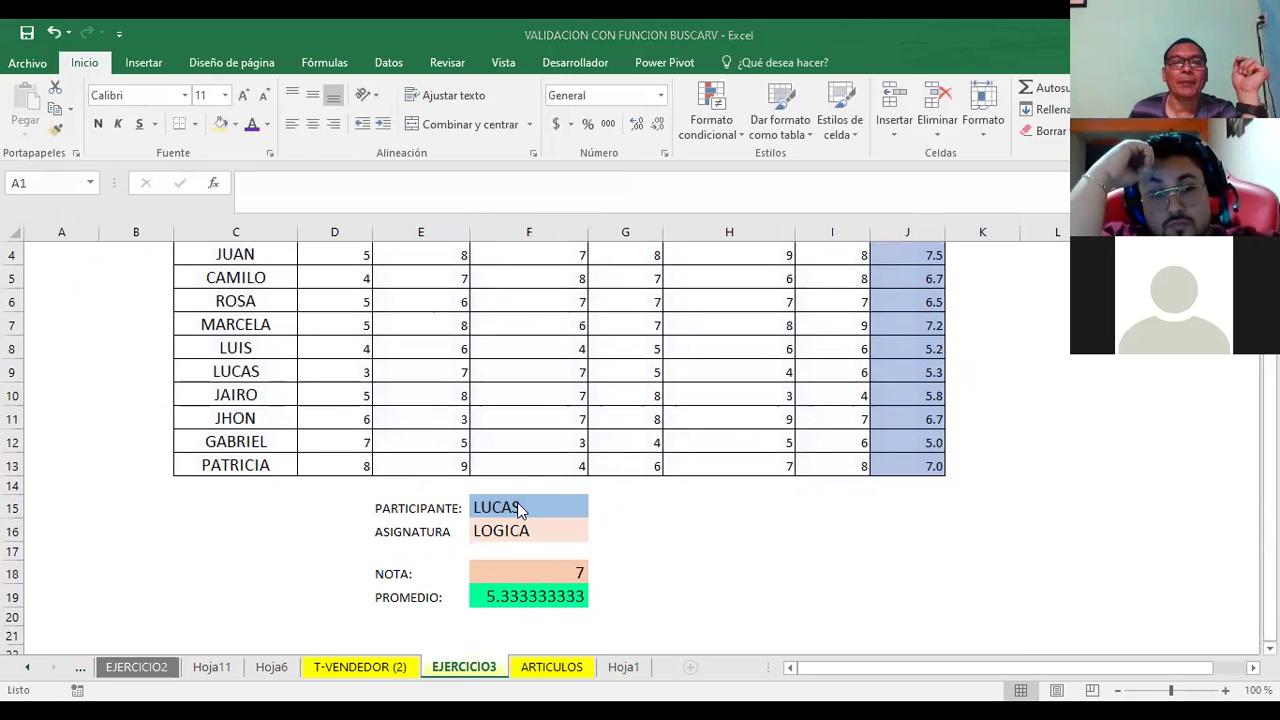
scroll(517, 502, "up", 1)
Check the F15 participant dropdown and its Validación de datos source, cancelling without changes.
left_click(503, 566)
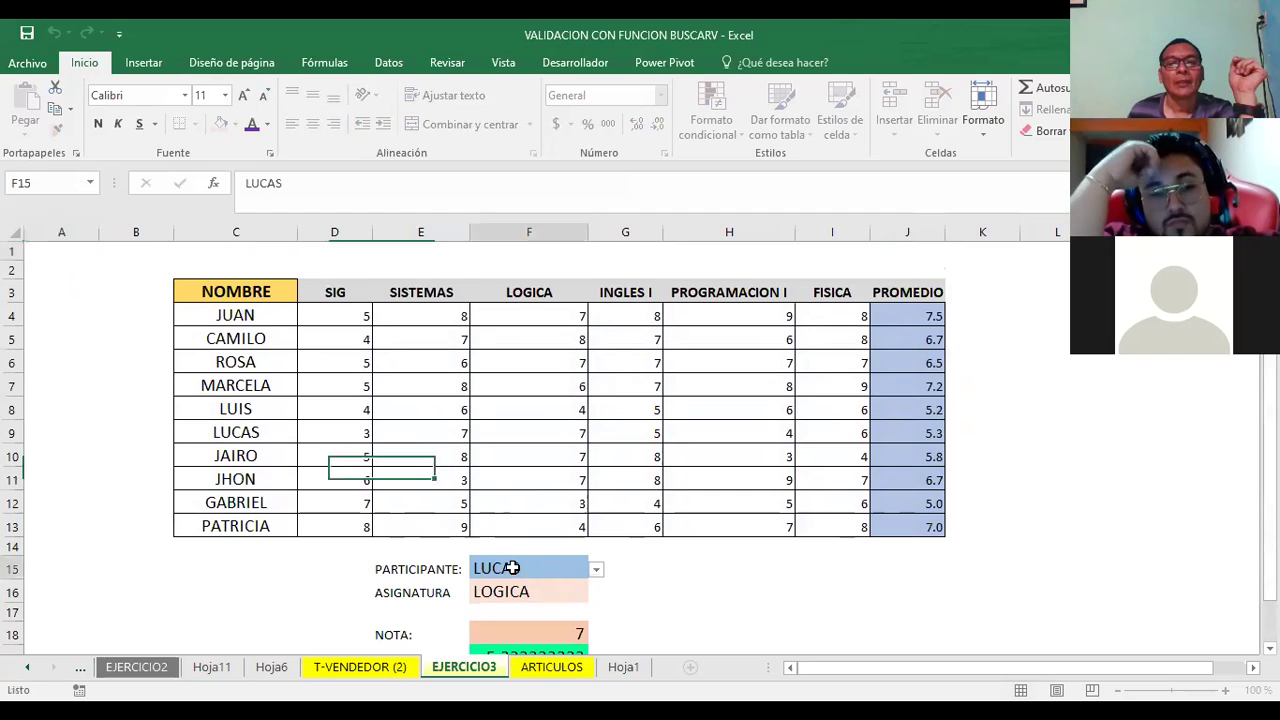
left_click(596, 570)
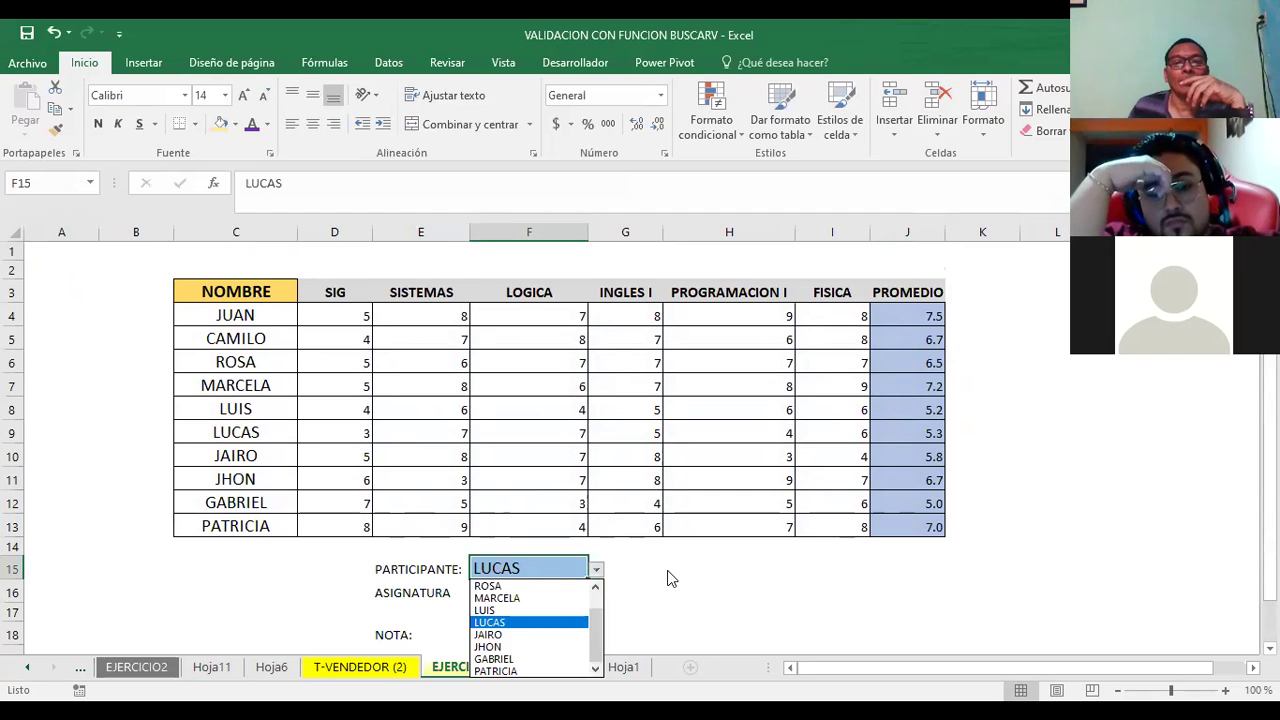
key("Escape")
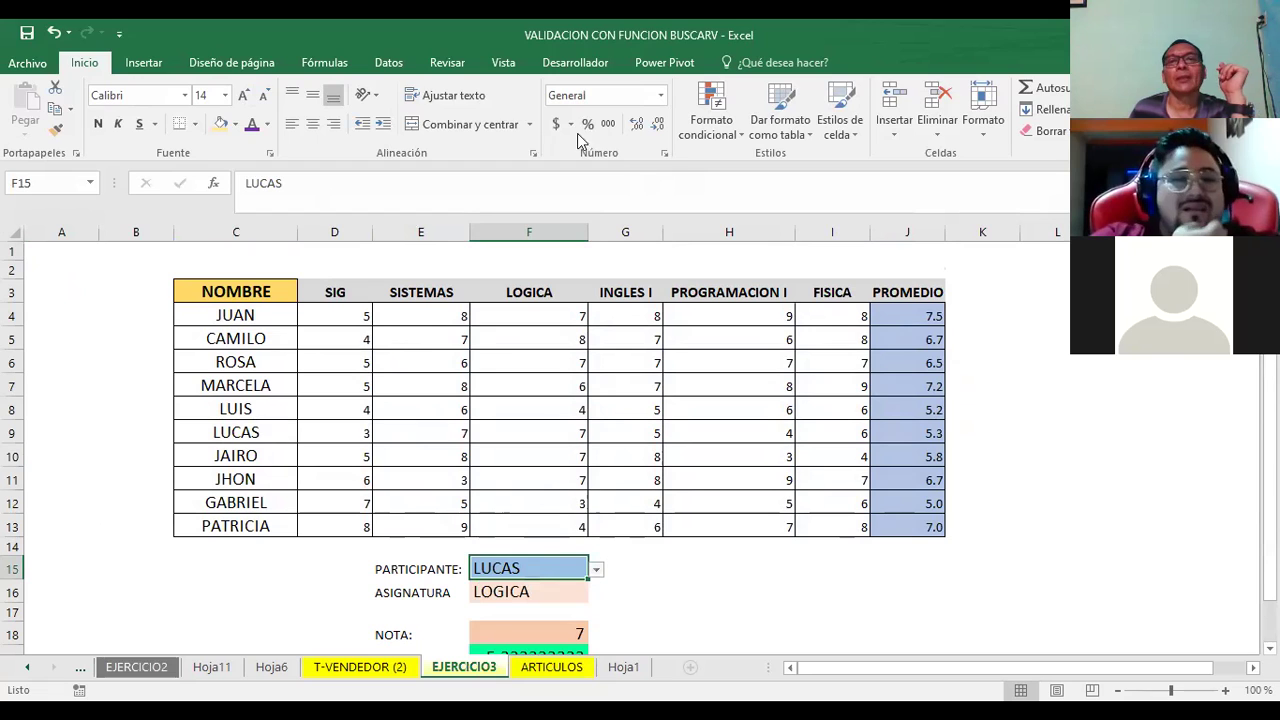
left_click(389, 63)
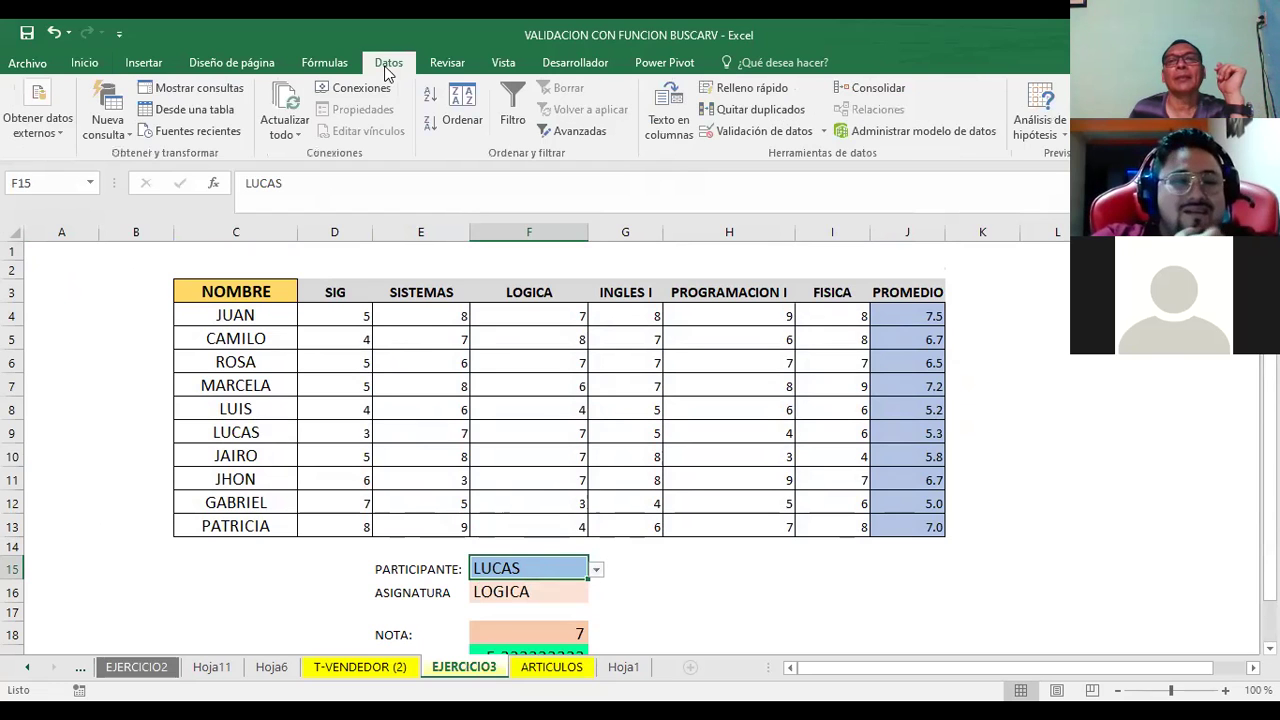
left_click(789, 131)
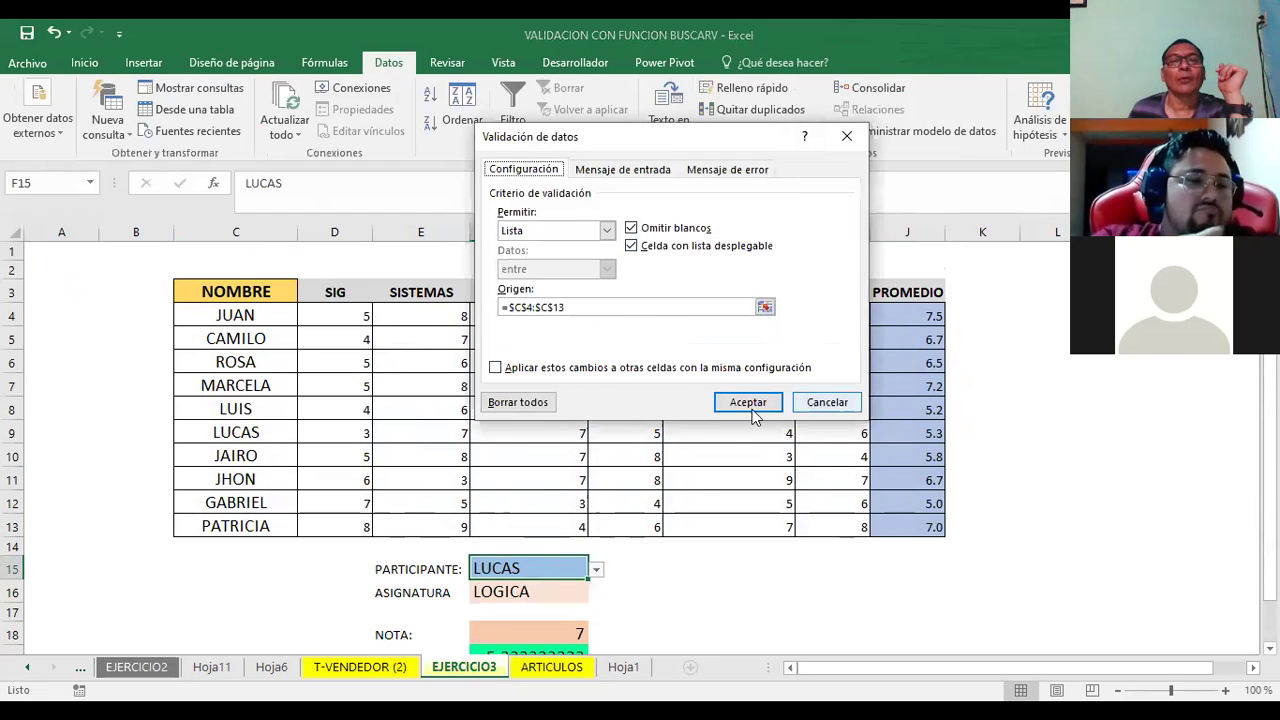
left_click(826, 402)
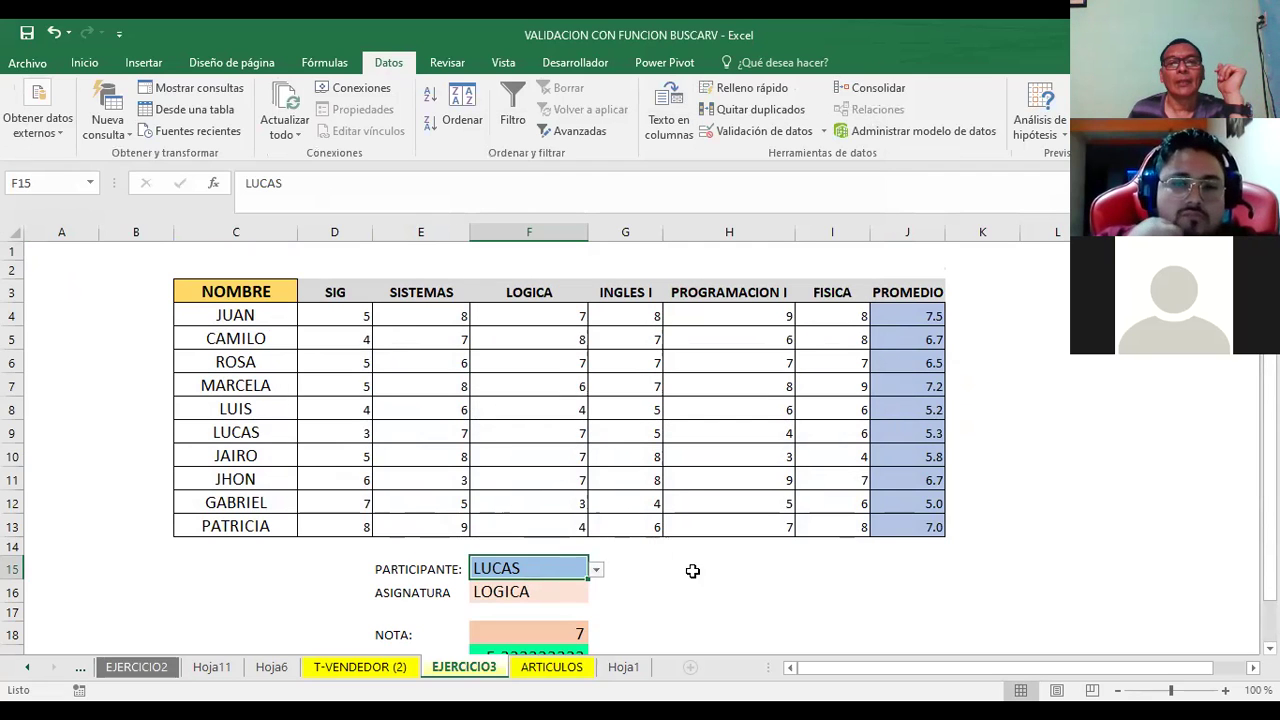
Check the F16 subject cell's Validación de datos source, cancelling without changes.
left_click(691, 569)
scroll(691, 569, "down", 1)
left_click(520, 465)
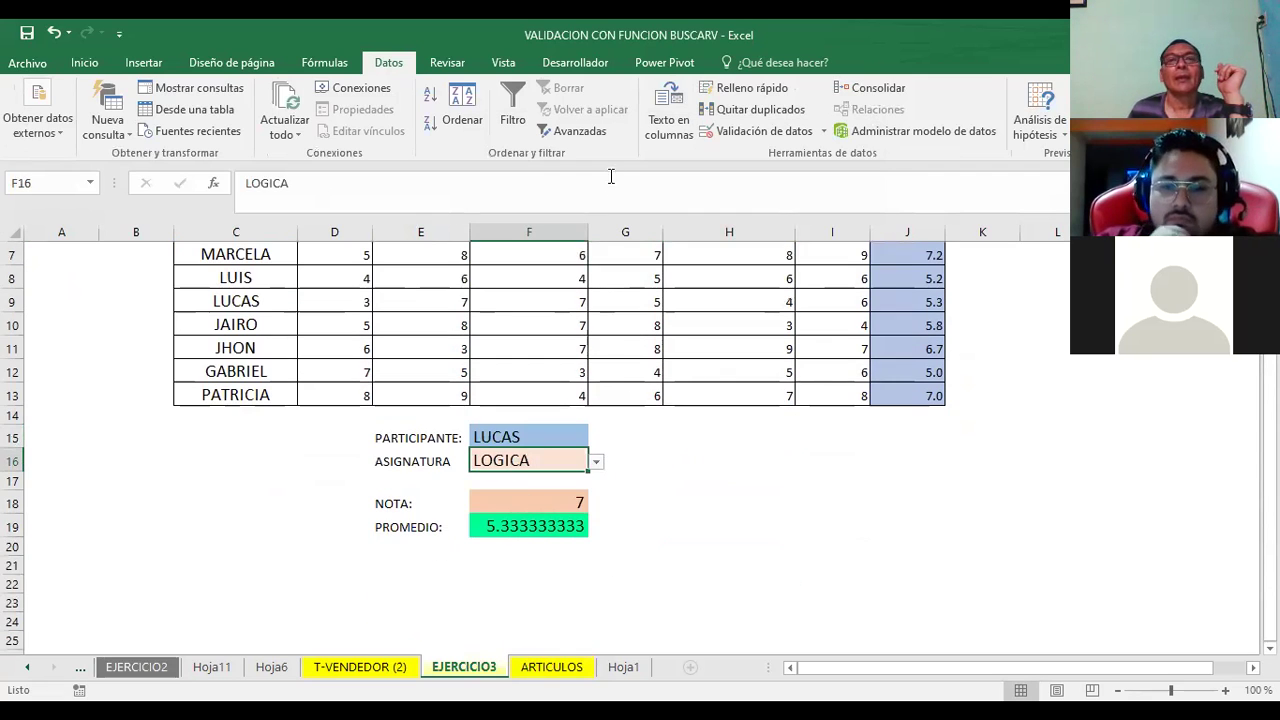
left_click(727, 135)
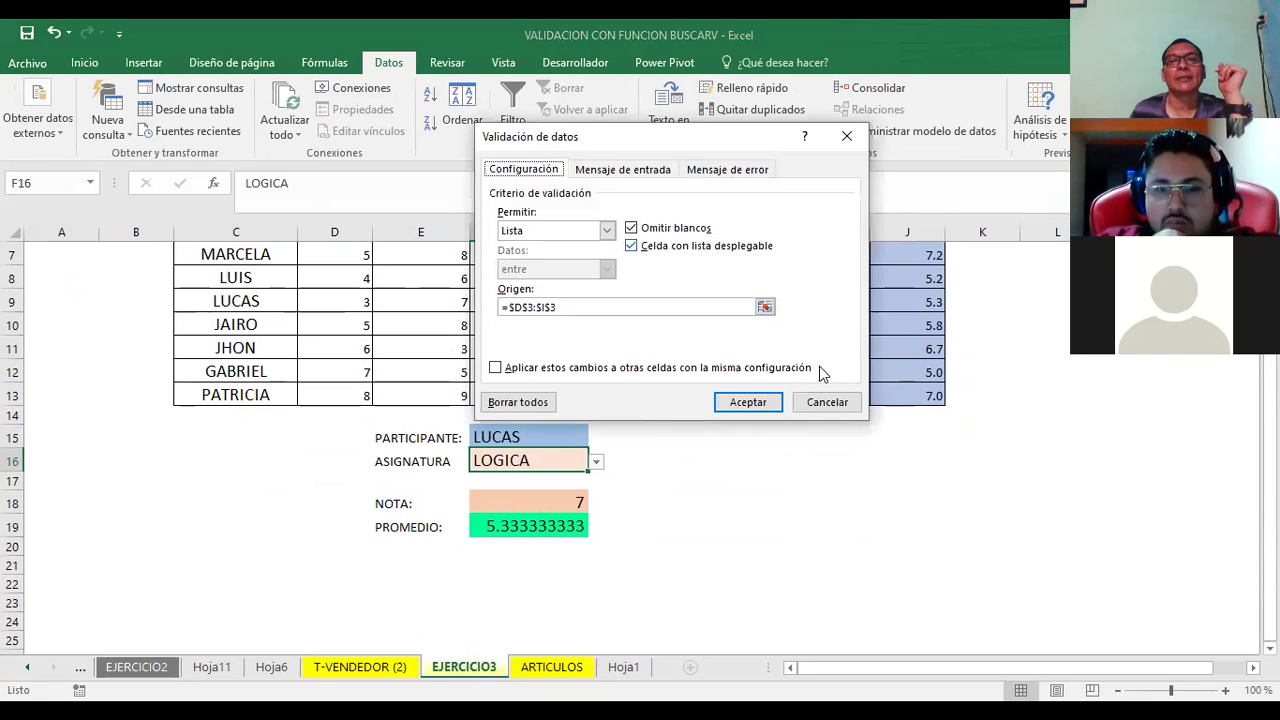
left_click(827, 402)
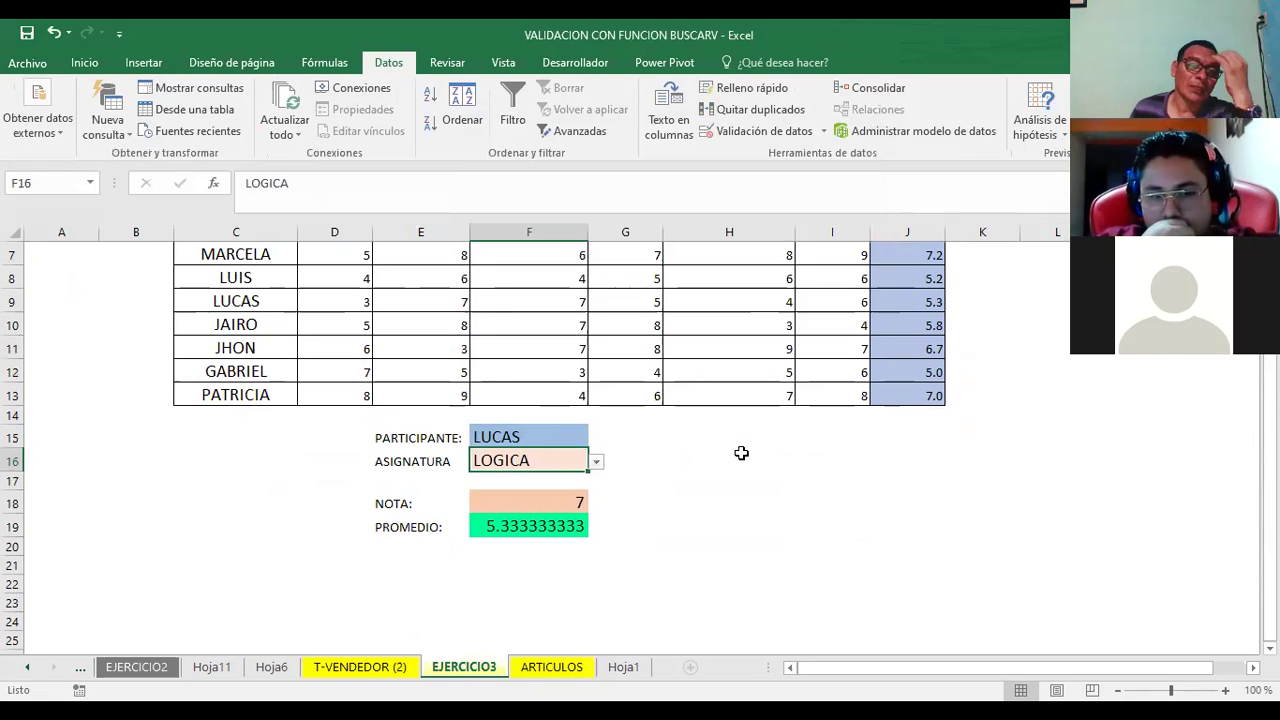
left_click(685, 455)
scroll(726, 524, "down", 1)
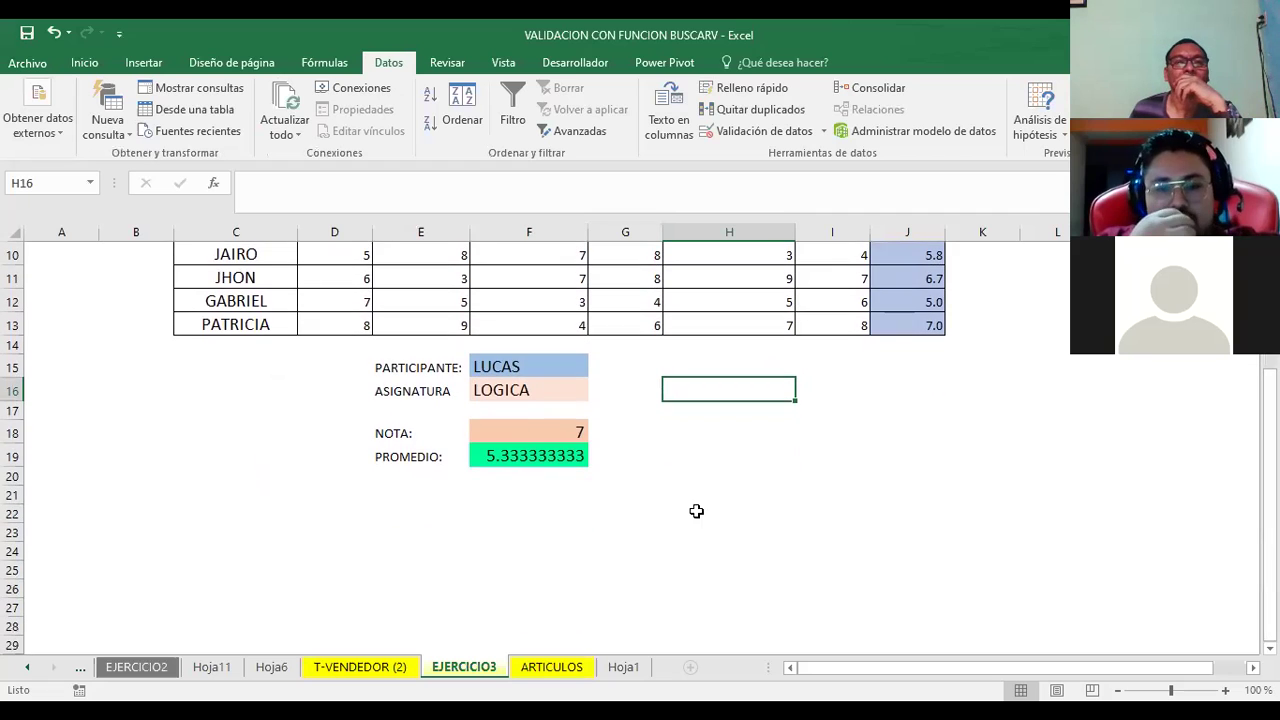
left_click(519, 385)
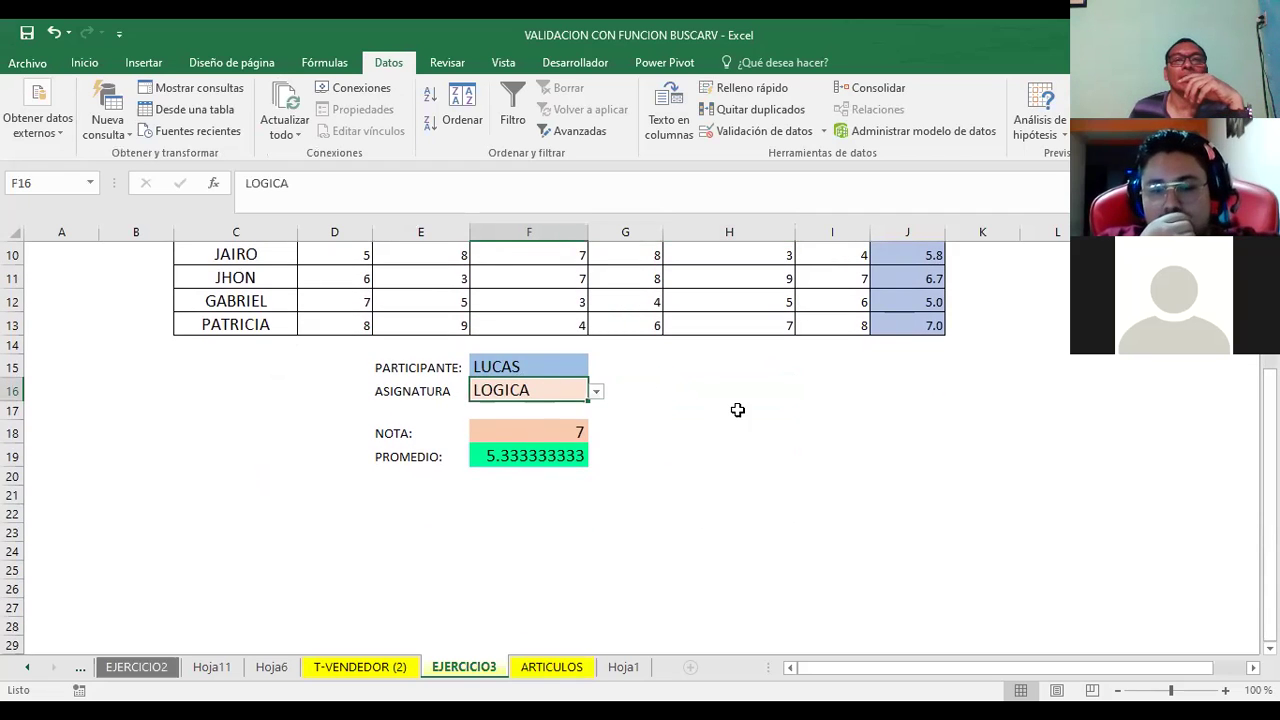
scroll(558, 443, "up", 2)
left_click(531, 500)
scroll(768, 520, "up", 1)
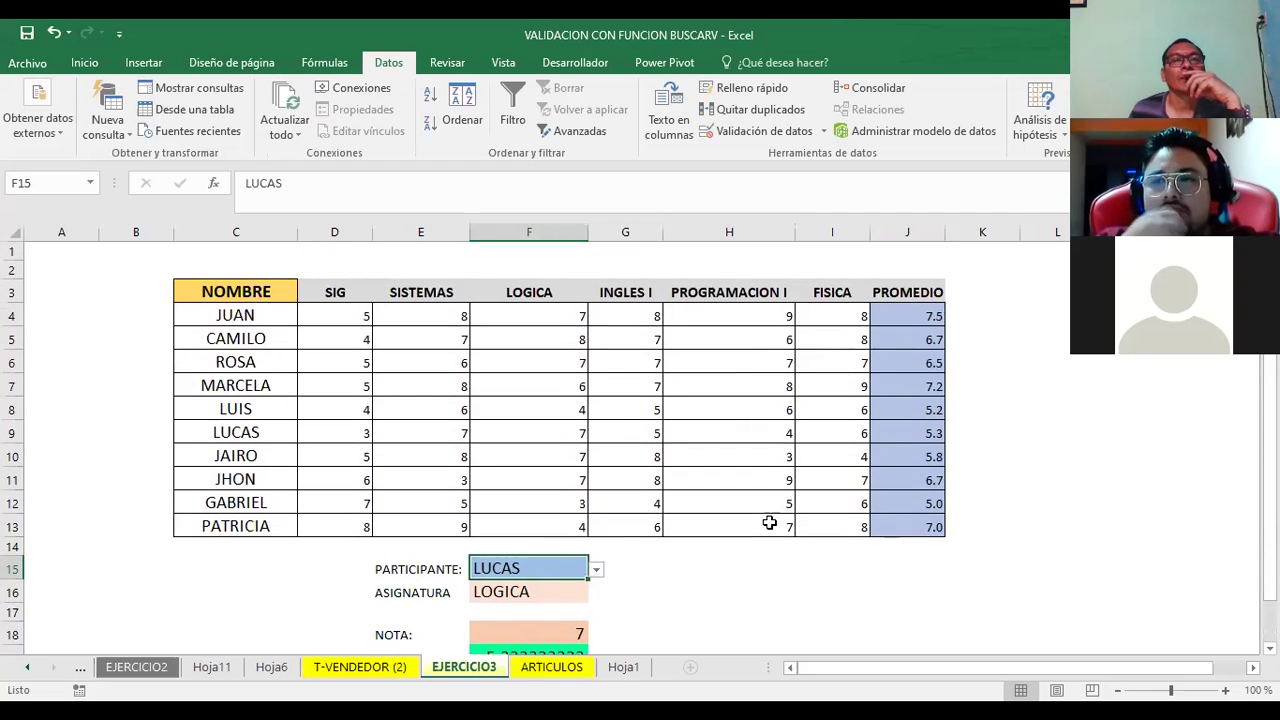
Choose ROSA as the participant from the F15 dropdown list.
left_click(212, 443)
left_click(222, 366)
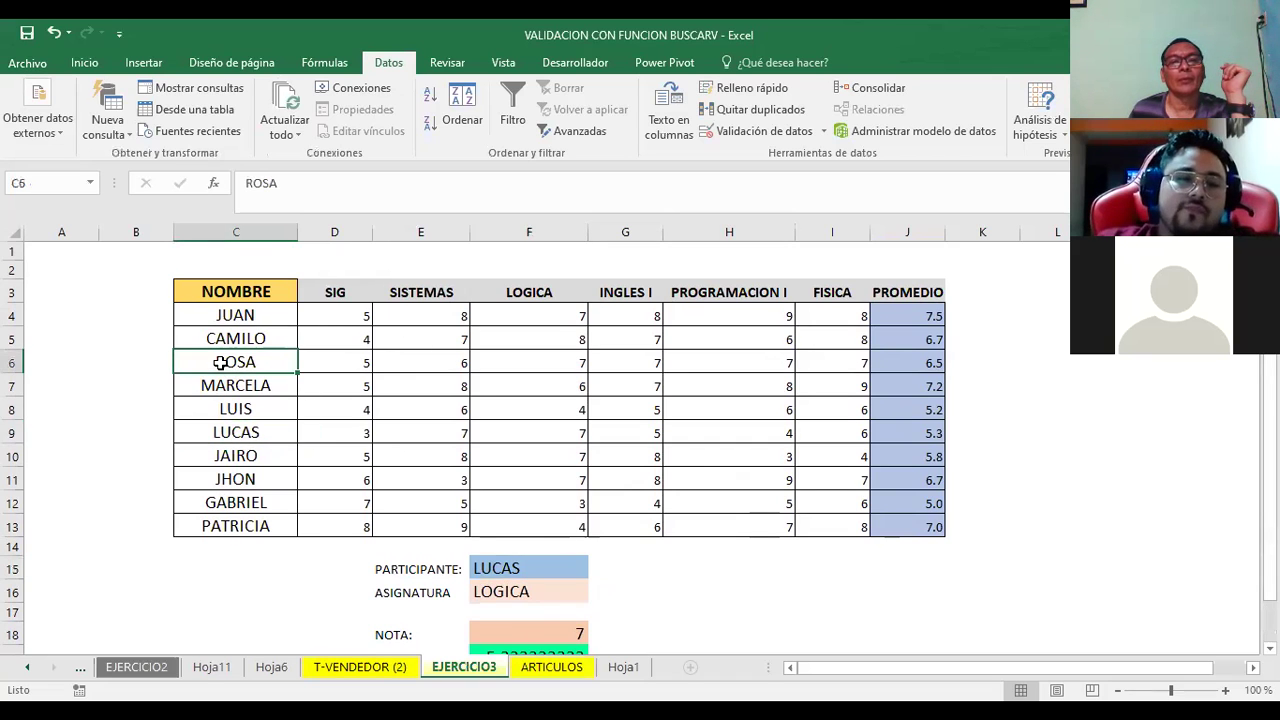
left_click(518, 568)
left_click(596, 572)
left_click(598, 574)
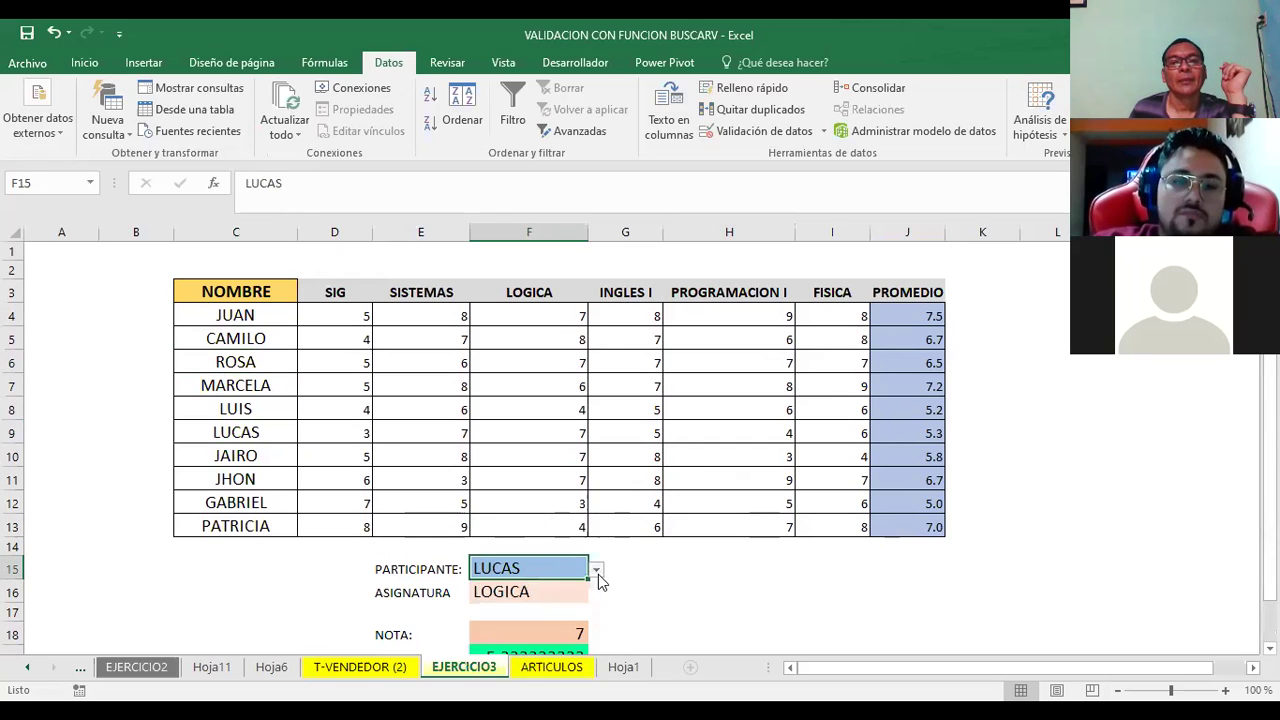
left_click(596, 572)
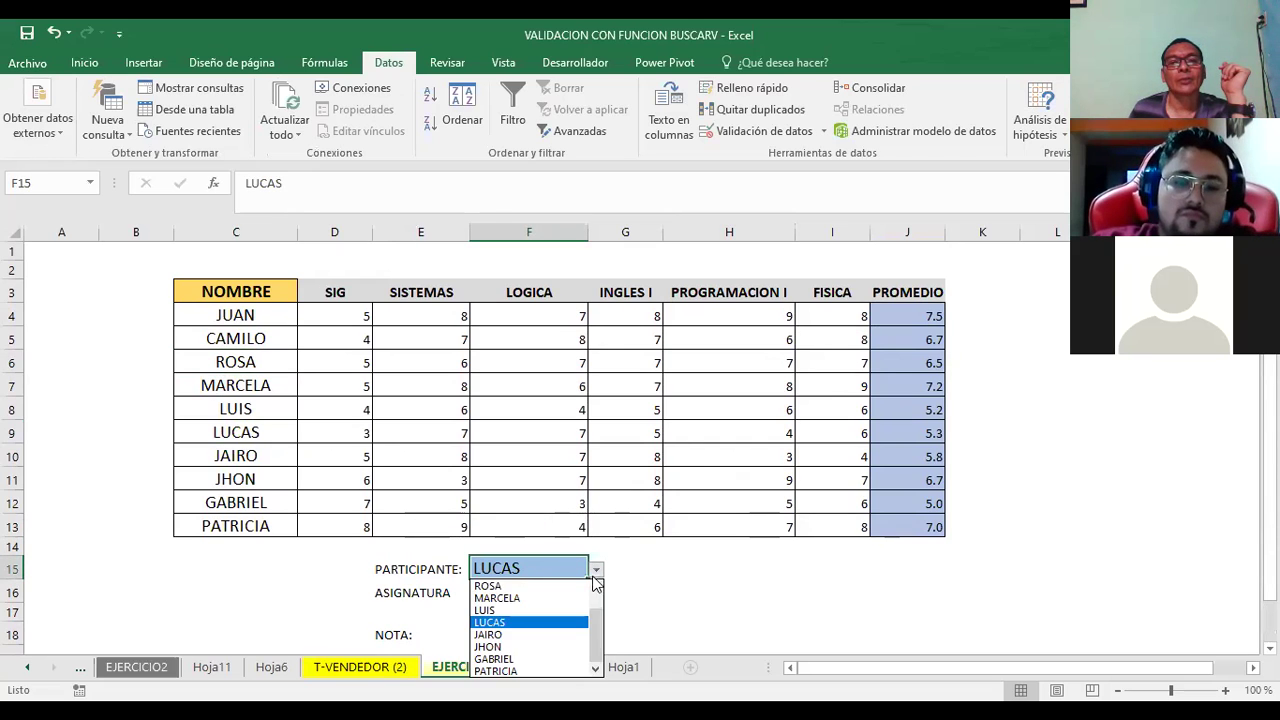
left_click(527, 585)
left_click(677, 566)
Choose SIG as the subject in F16, giving NOTA 5 and PROMEDIO 6.5.
scroll(683, 563, "down", 1)
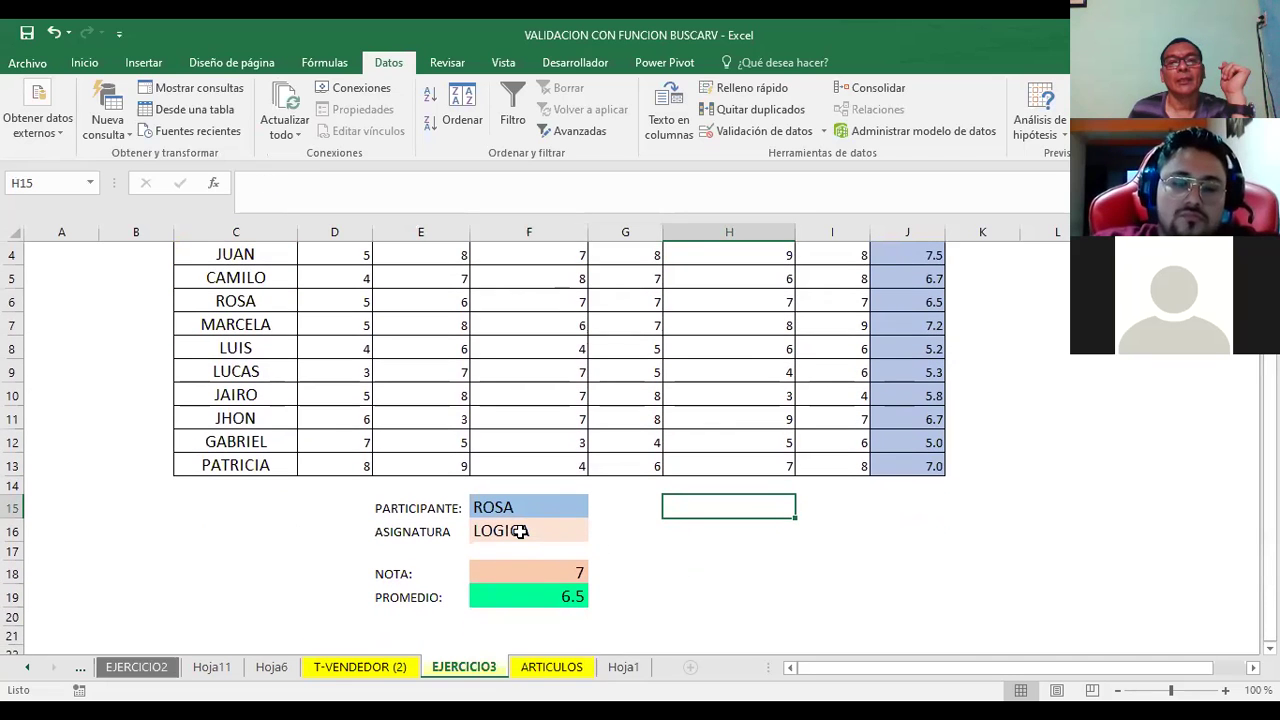
left_click(575, 530)
left_click(596, 533)
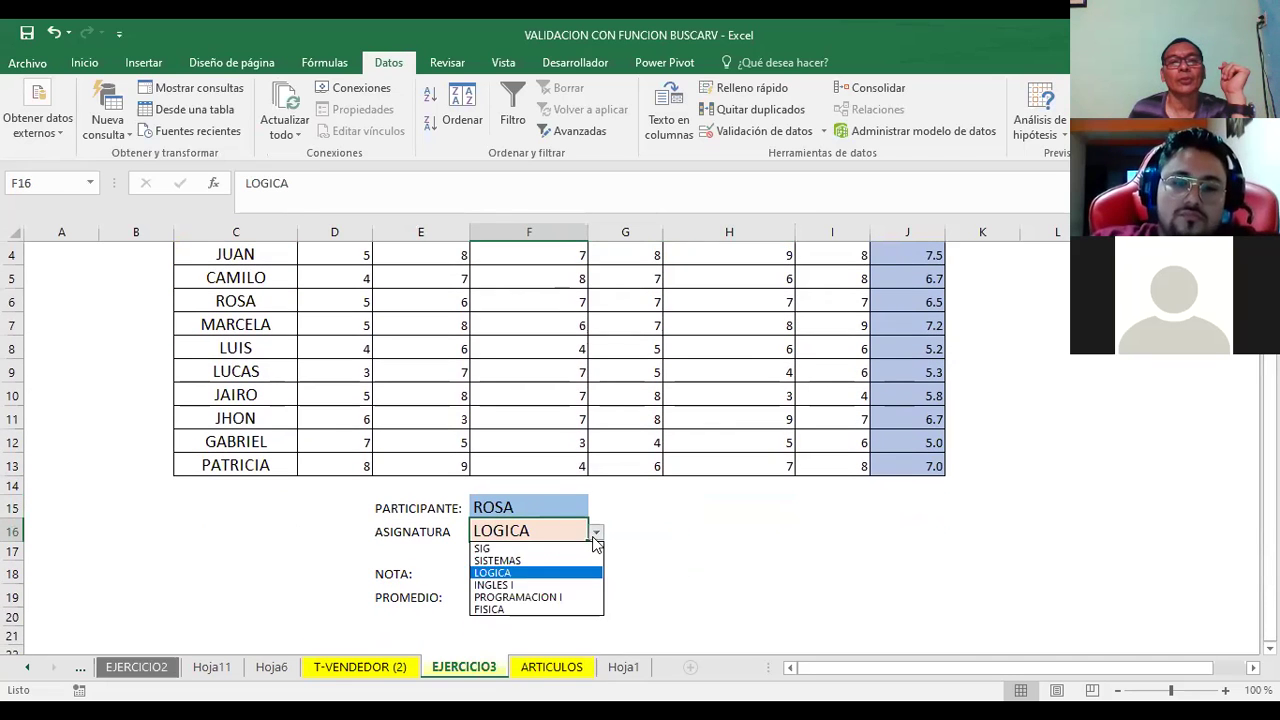
left_click(508, 550)
scroll(640, 551, "up", 1)
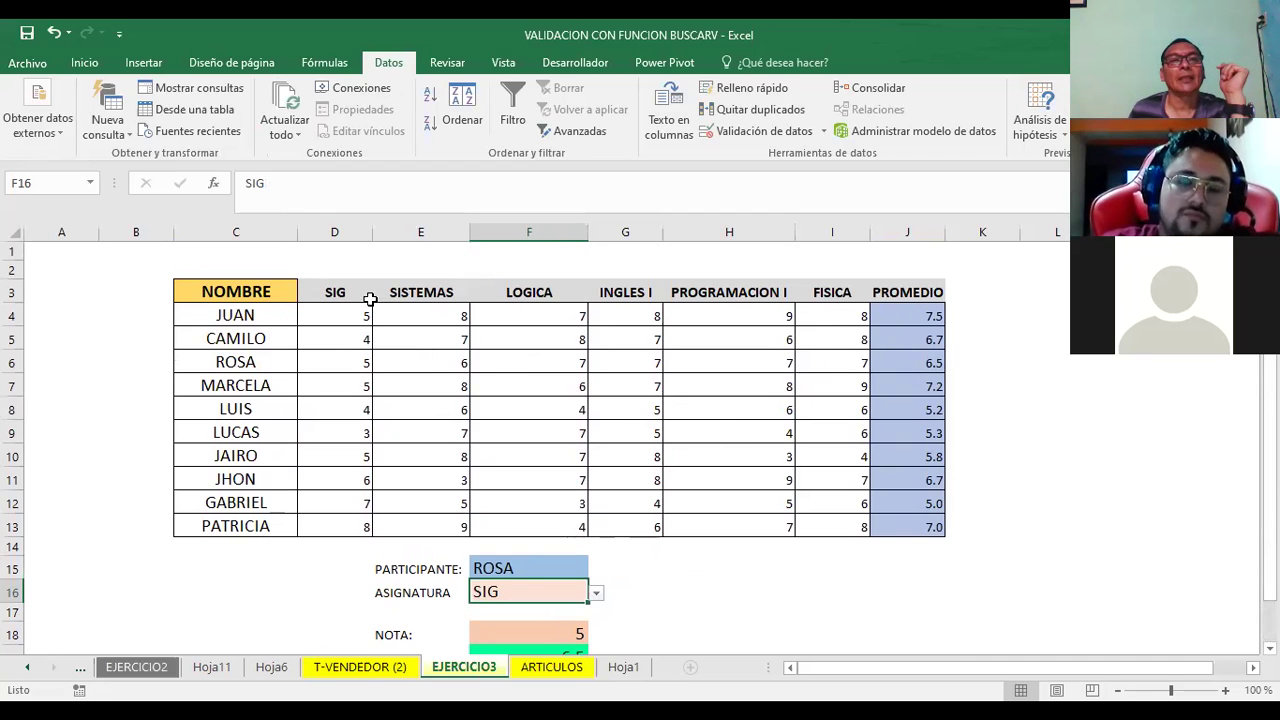
left_click(337, 314)
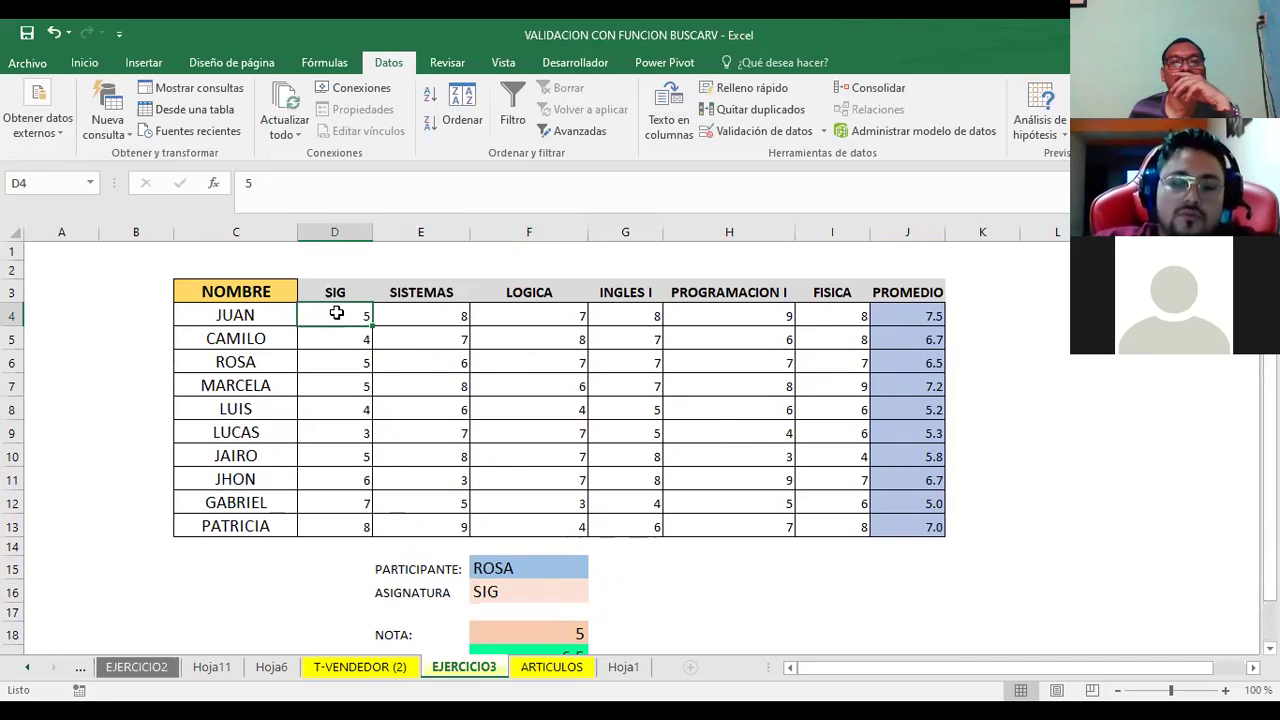
scroll(608, 453, "down", 1)
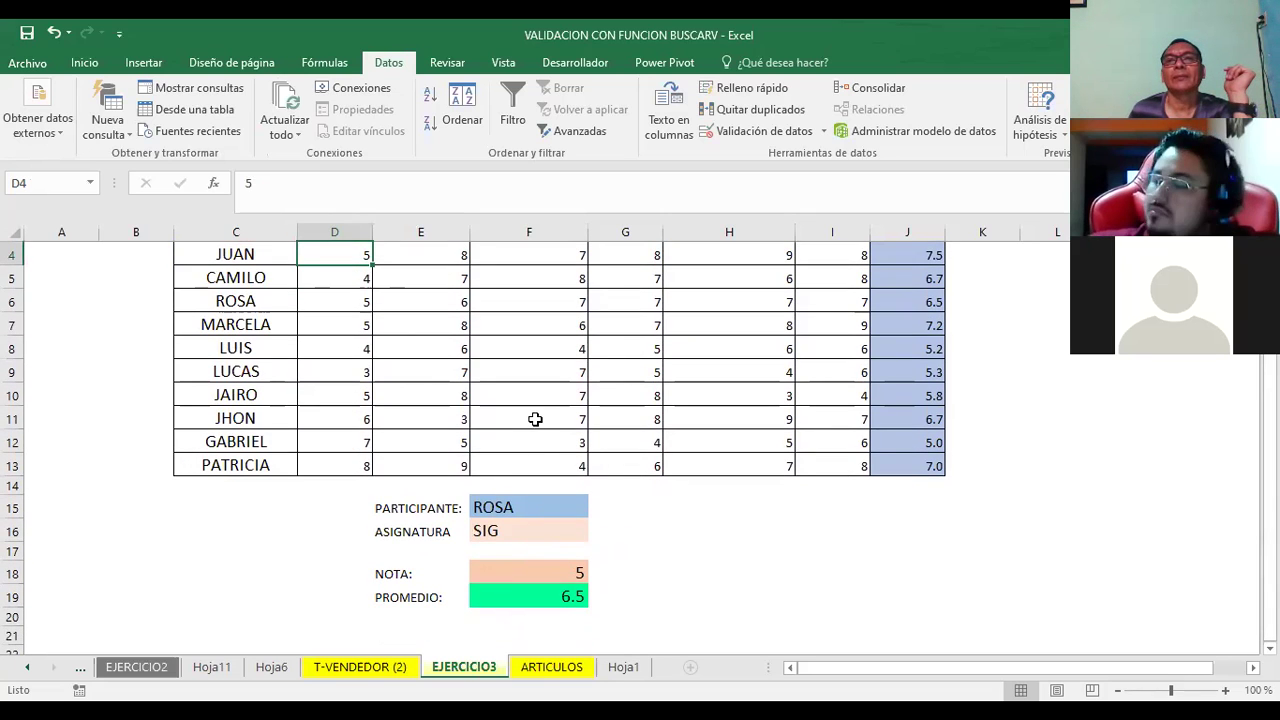
scroll(535, 419, "up", 1)
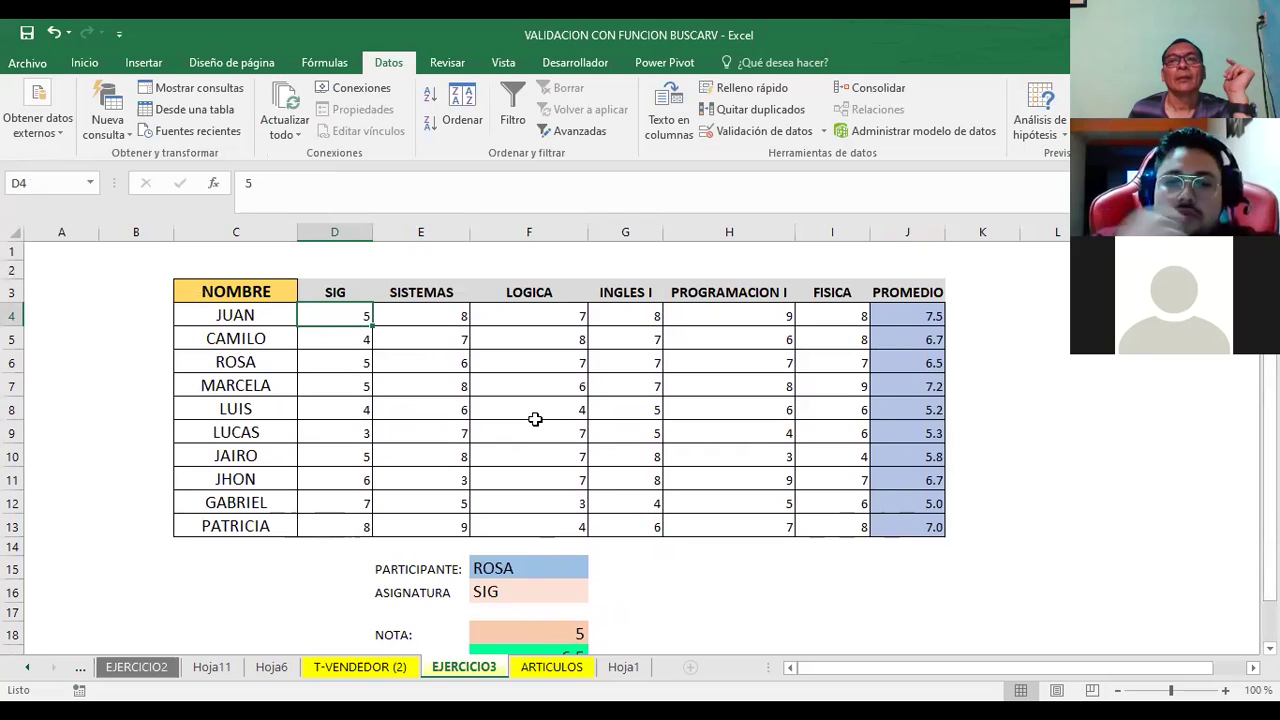
scroll(528, 418, "down", 3)
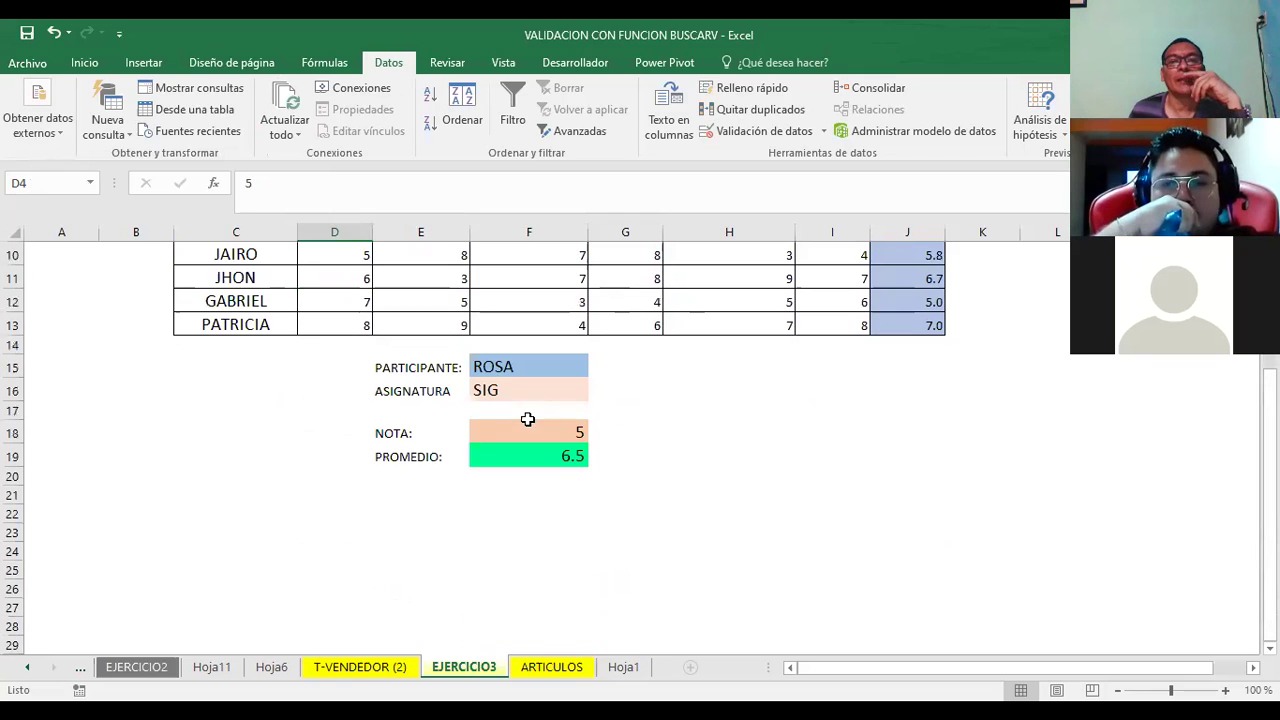
left_click(518, 457)
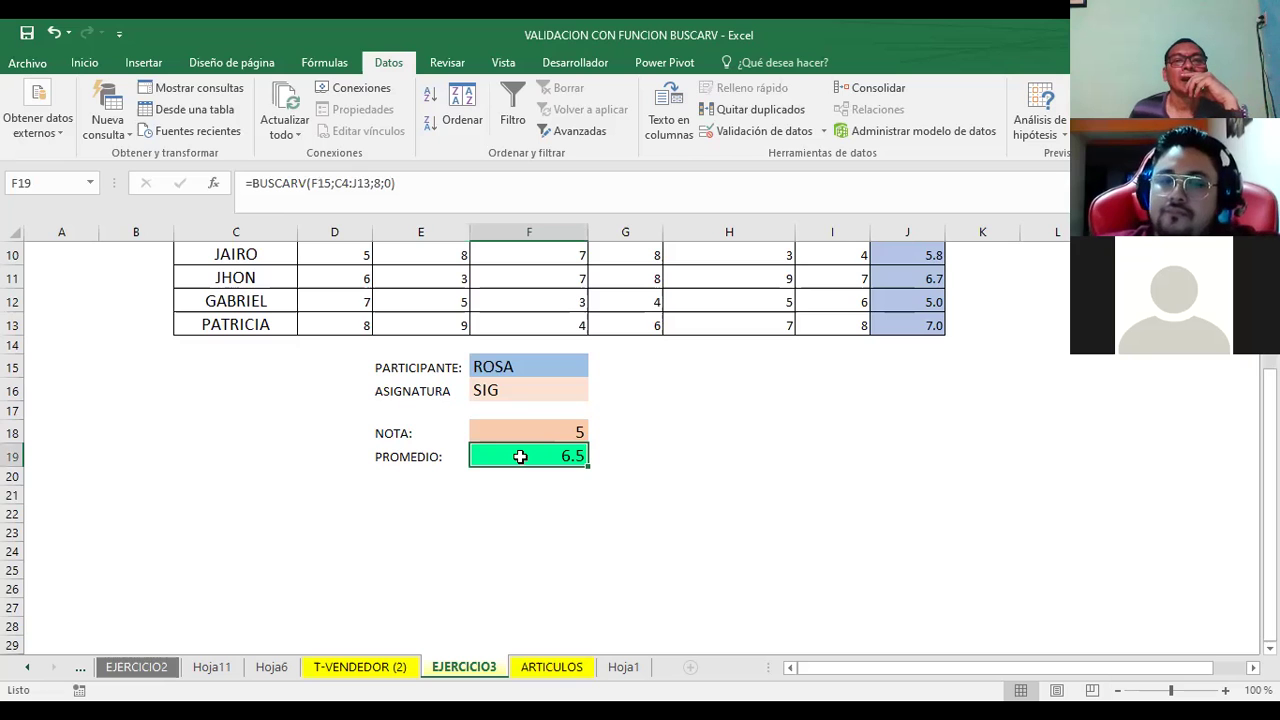
scroll(754, 494, "up", 1)
scroll(756, 494, "up", 2)
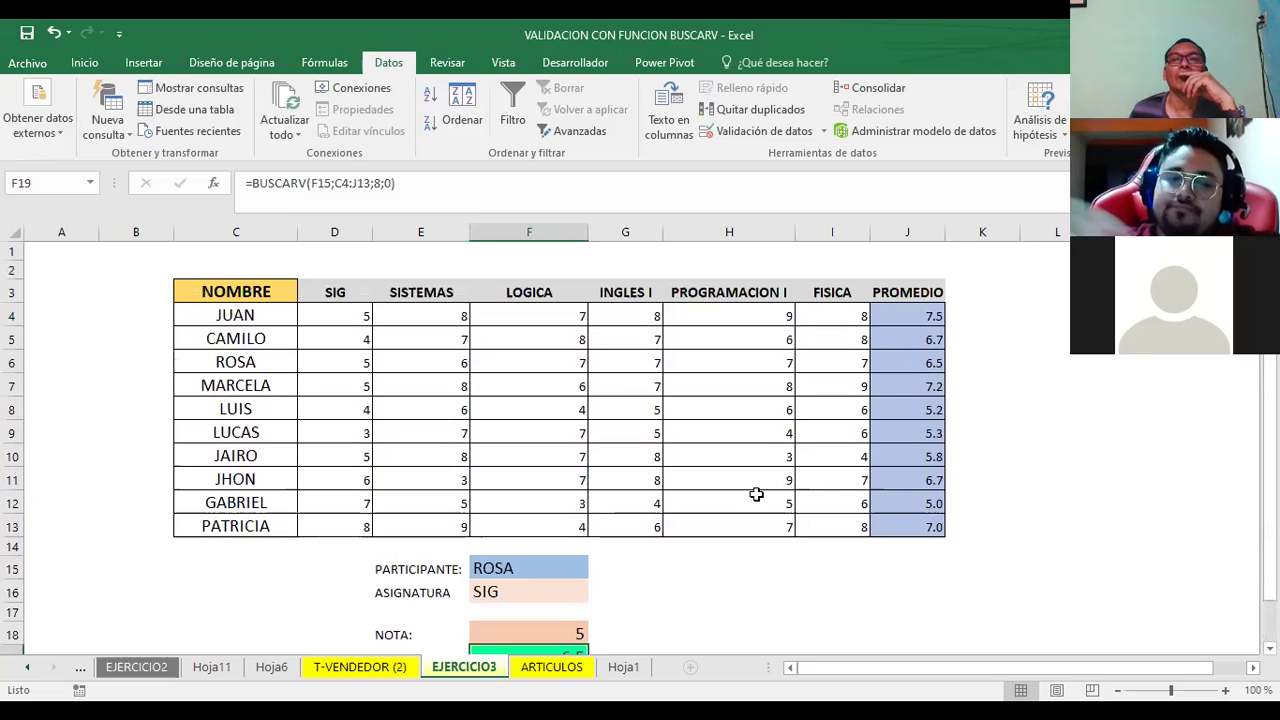
scroll(604, 532, "down", 2)
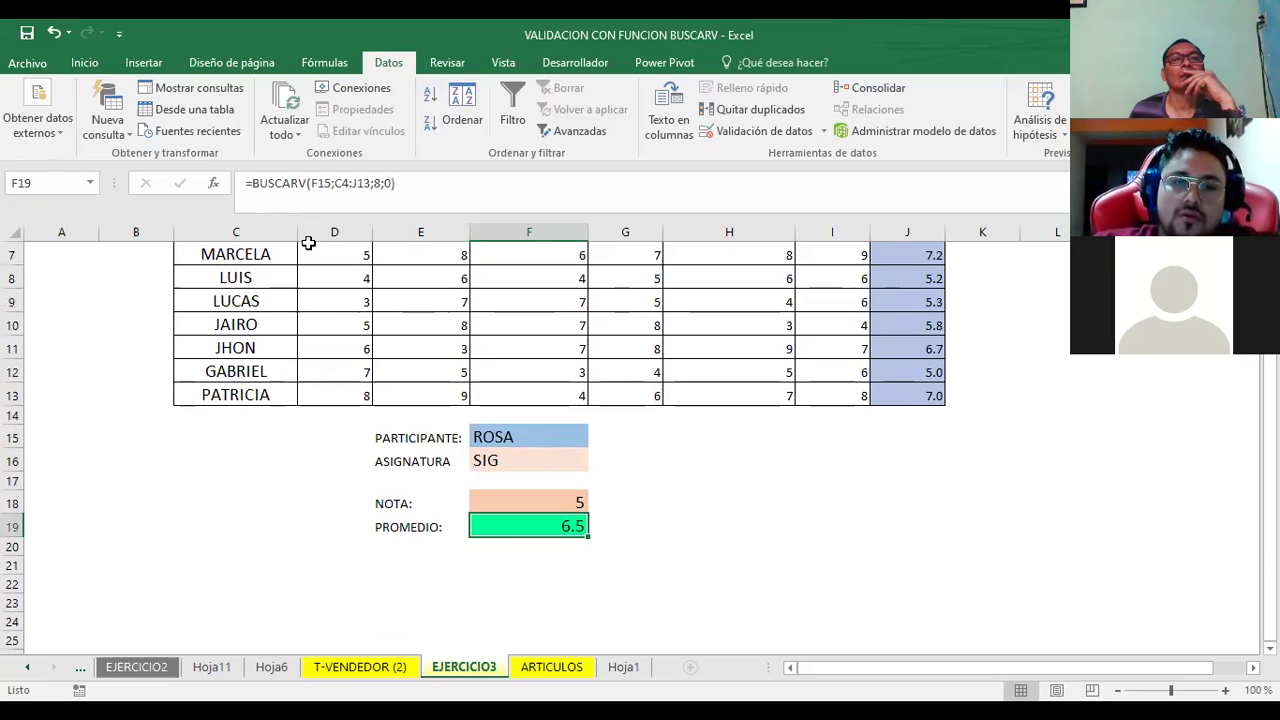
scroll(460, 305, "up", 2)
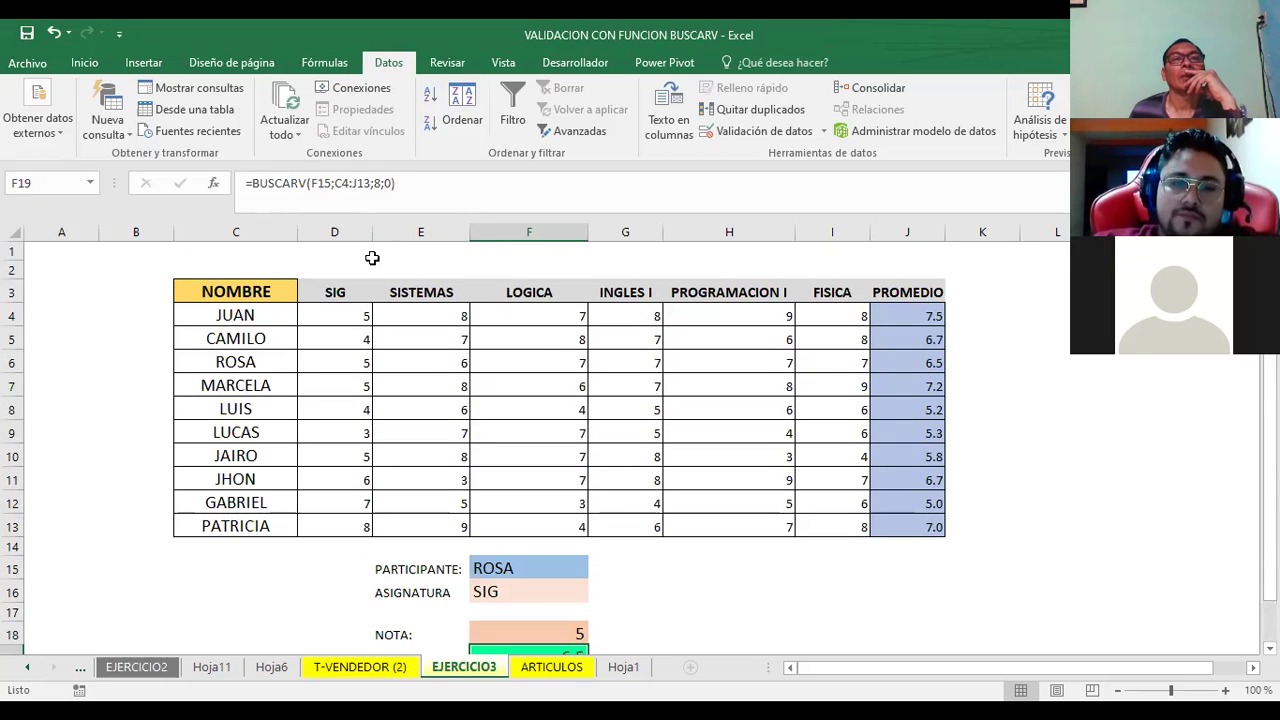
scroll(505, 285, "down", 2)
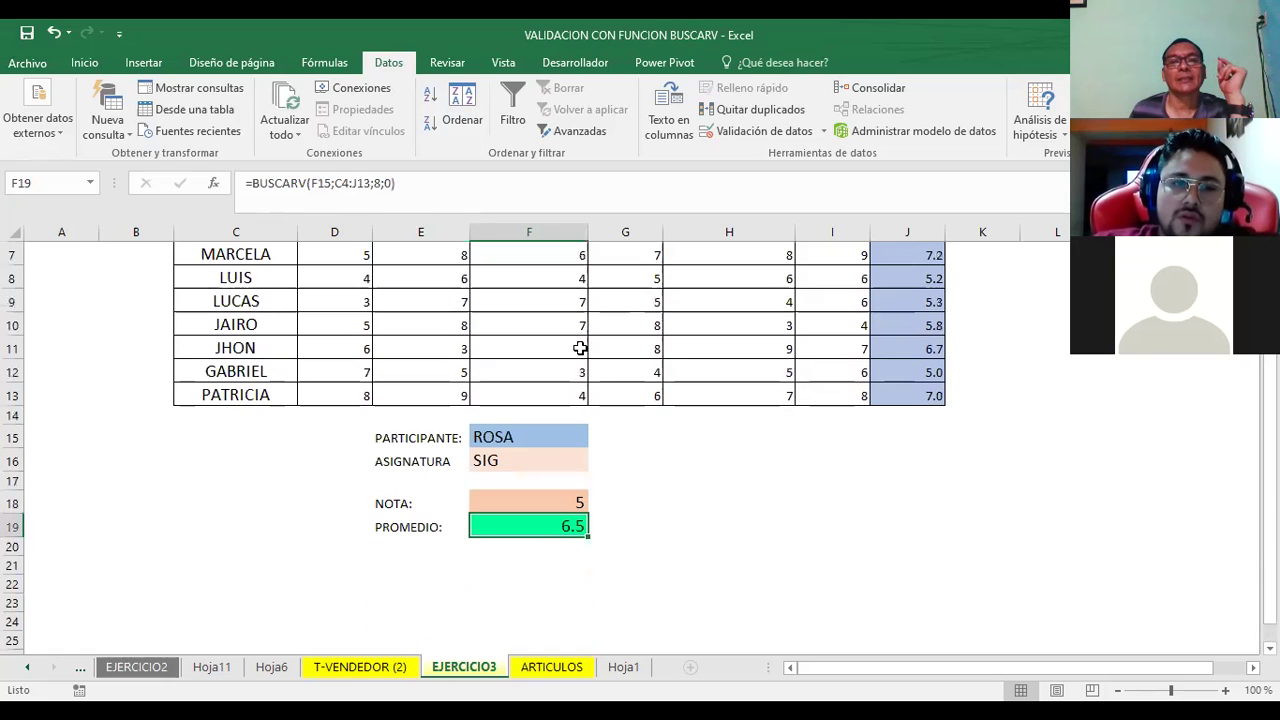
left_click(766, 492)
left_click(544, 497)
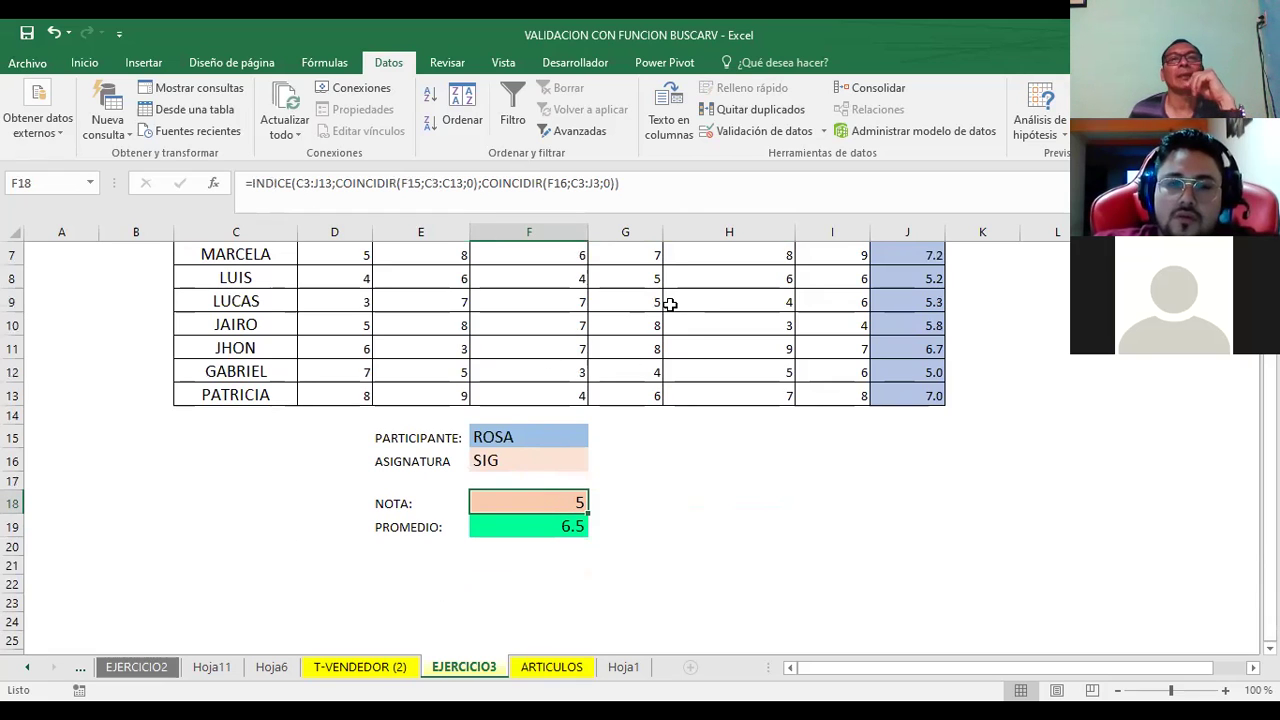
double_click(516, 509)
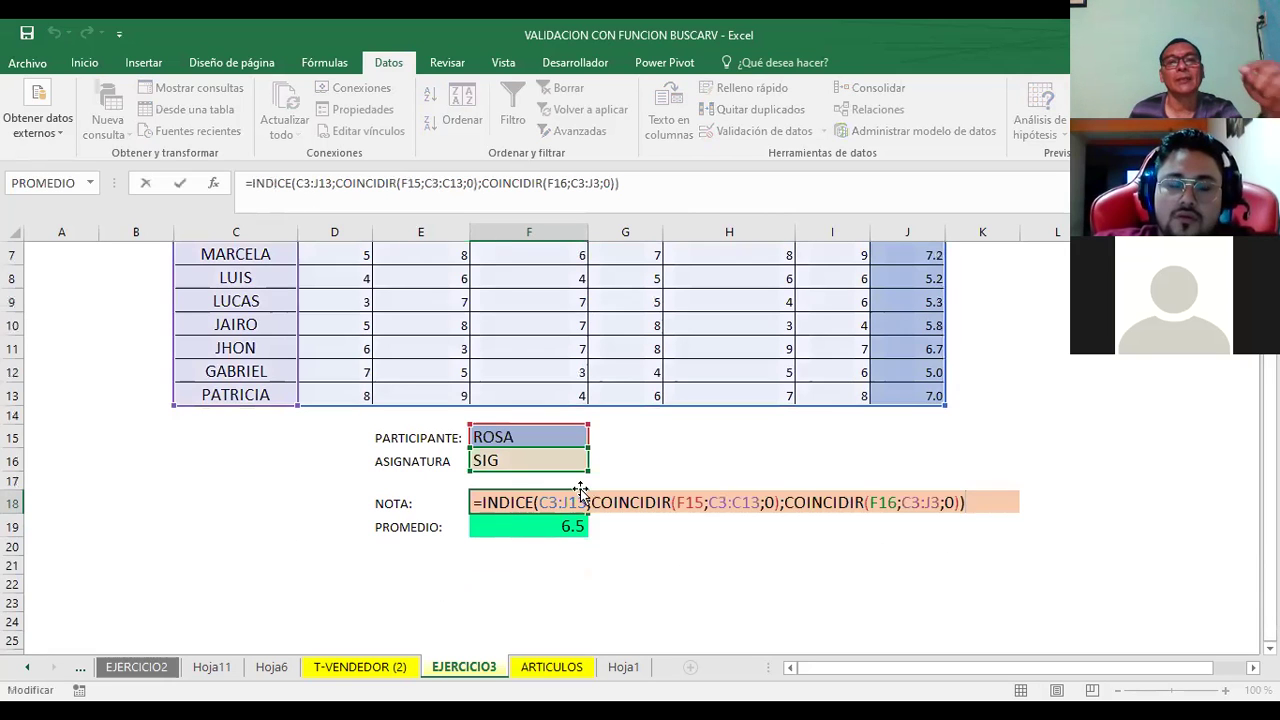
left_click(549, 506)
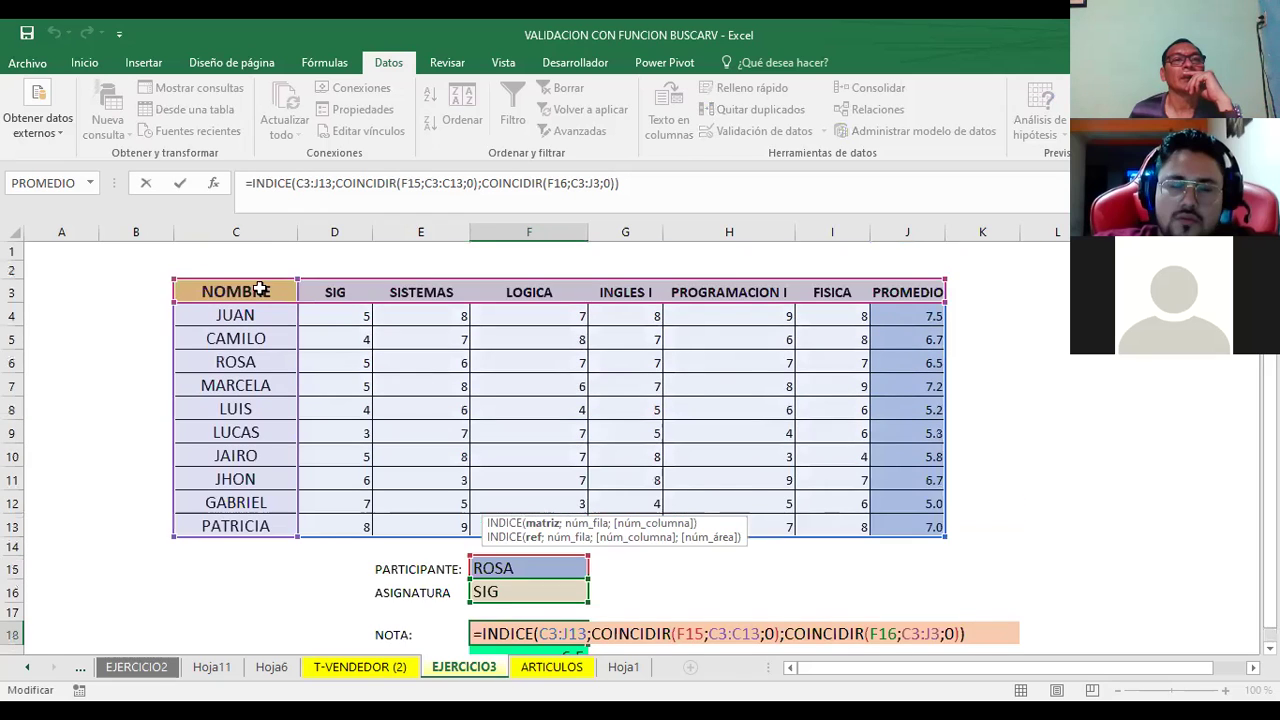
key("Return")
scroll(496, 372, "down", 2)
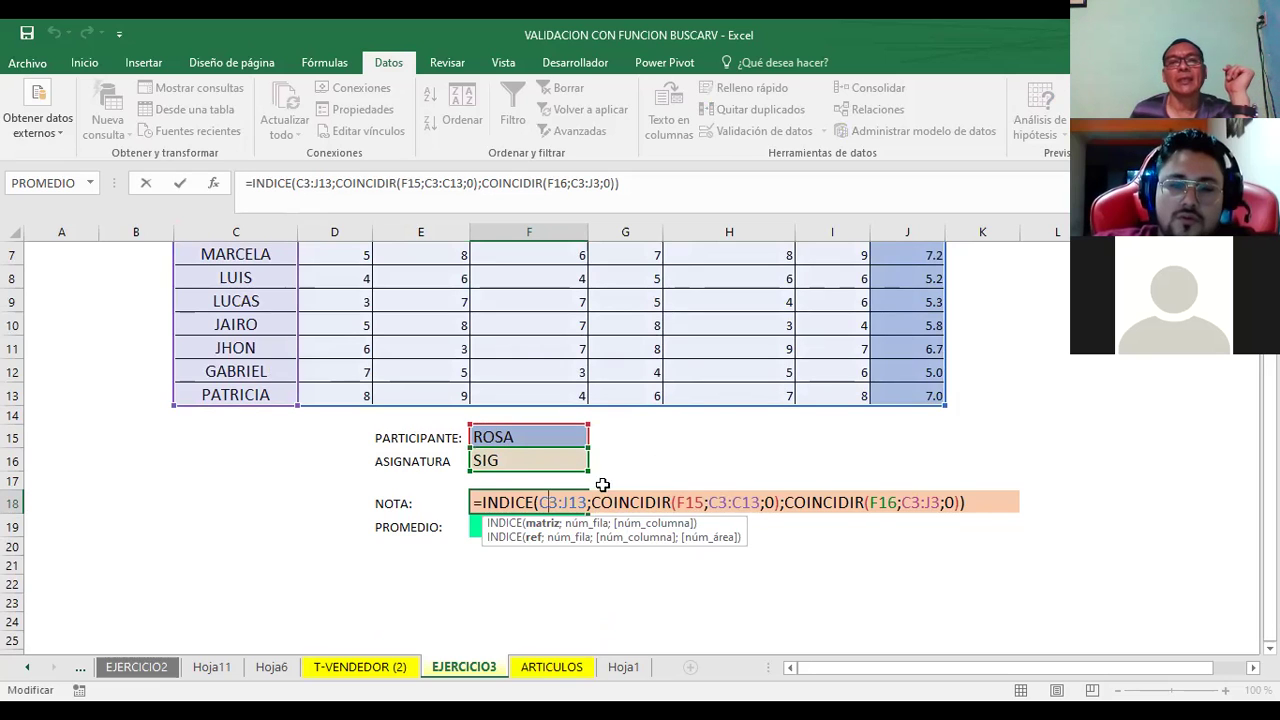
scroll(751, 455, "down", 1)
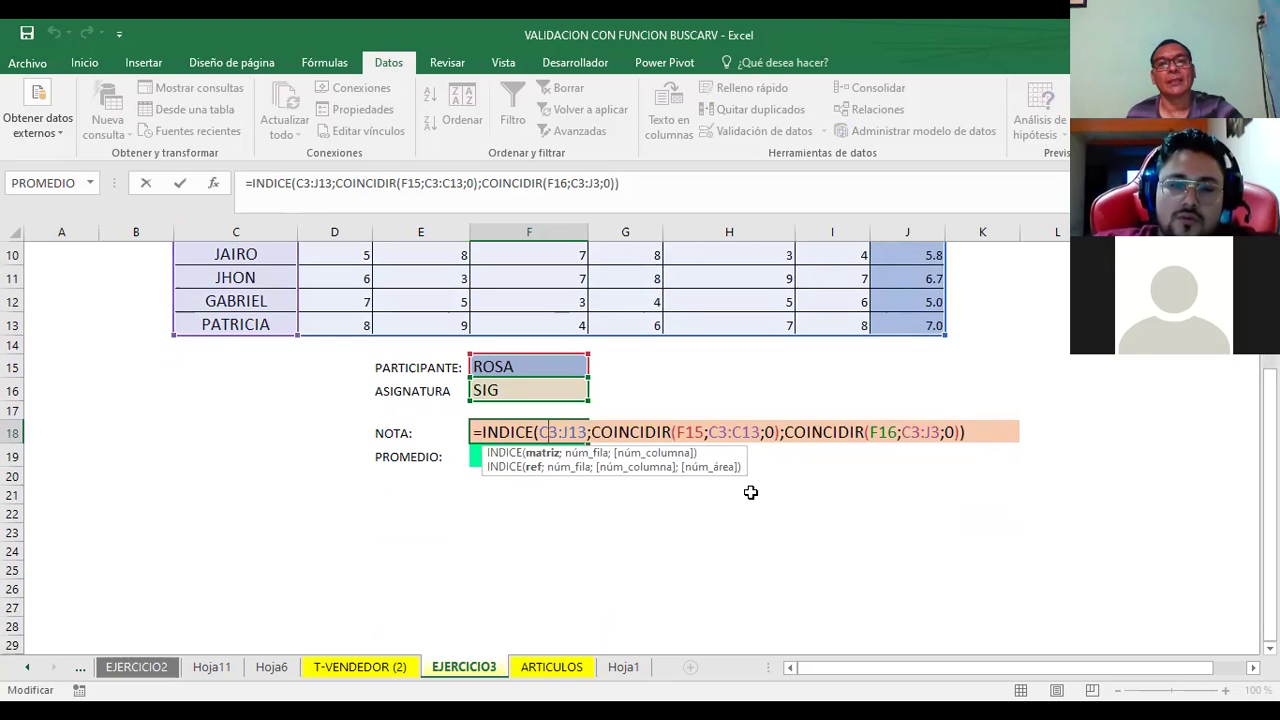
key("Return")
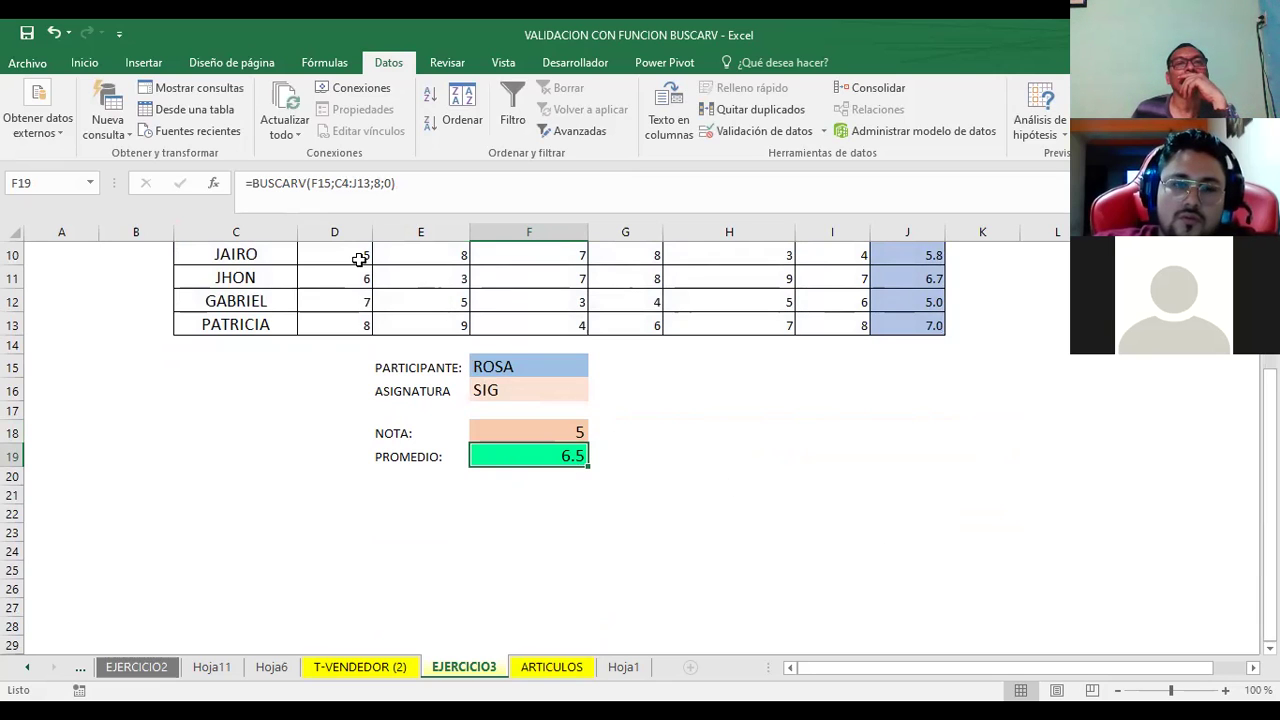
left_click(331, 183)
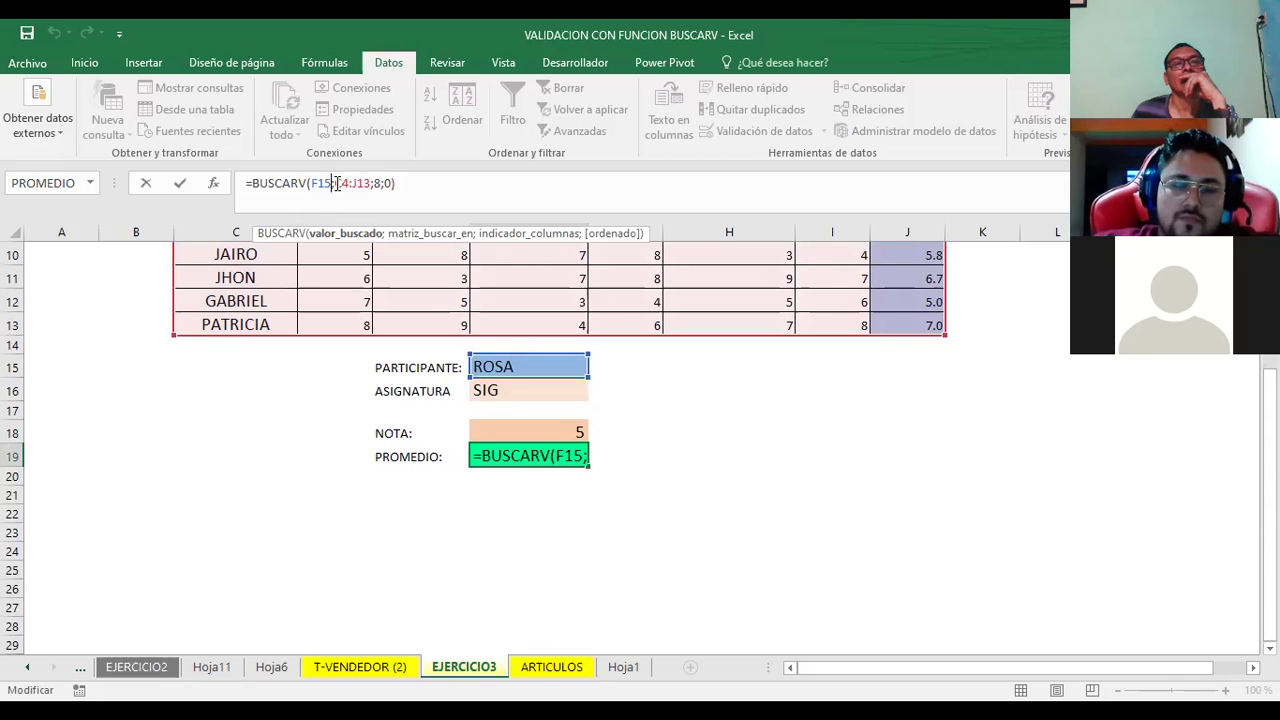
left_click_drag(336, 183, 371, 183)
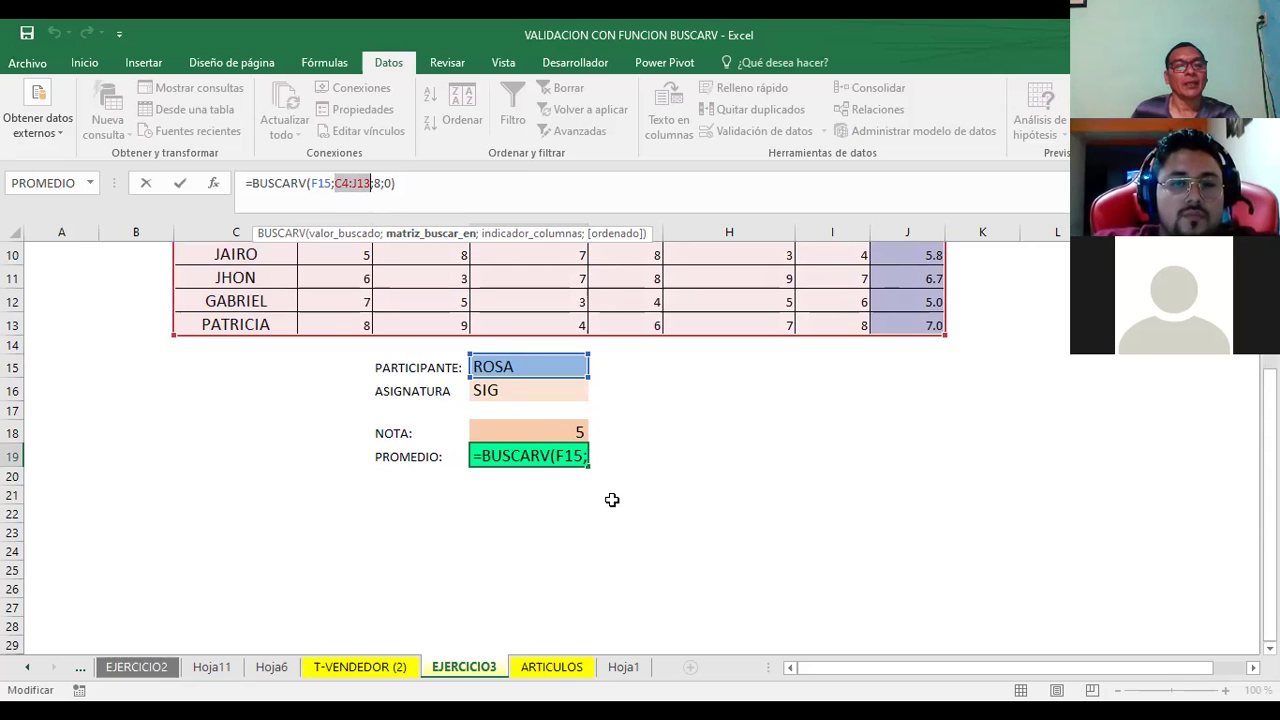
left_click(762, 476)
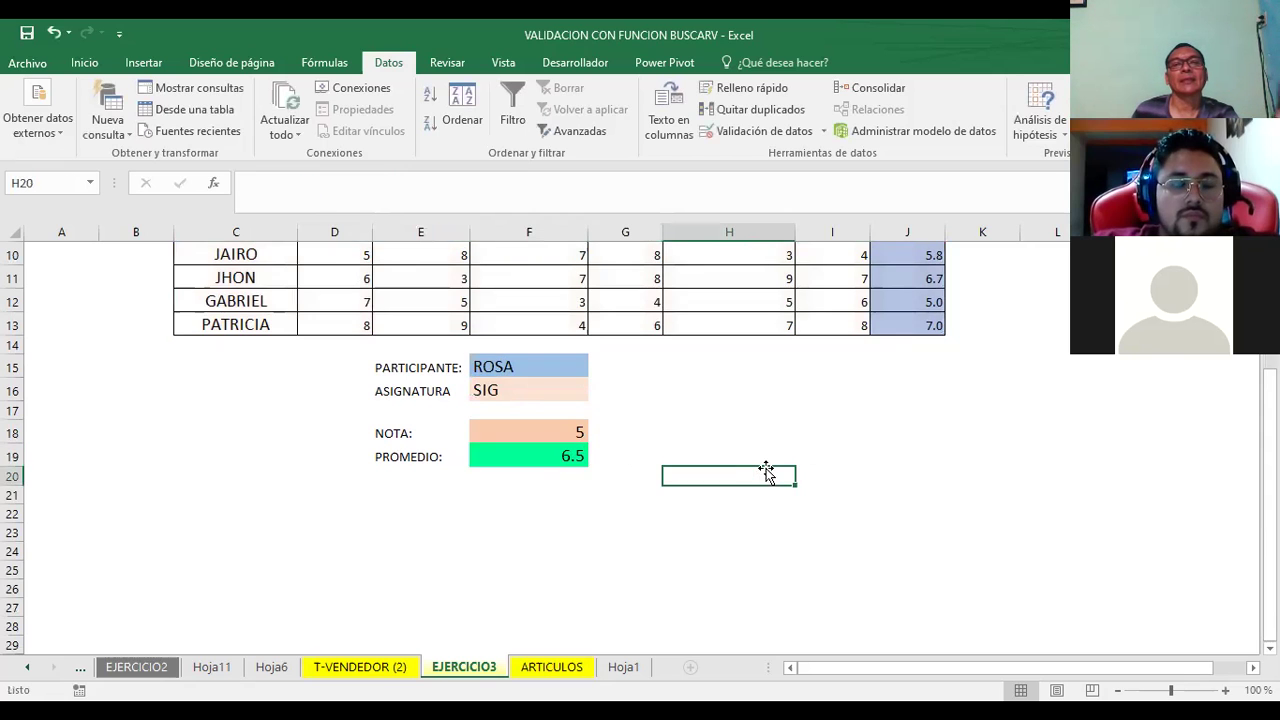
scroll(760, 466, "up", 3)
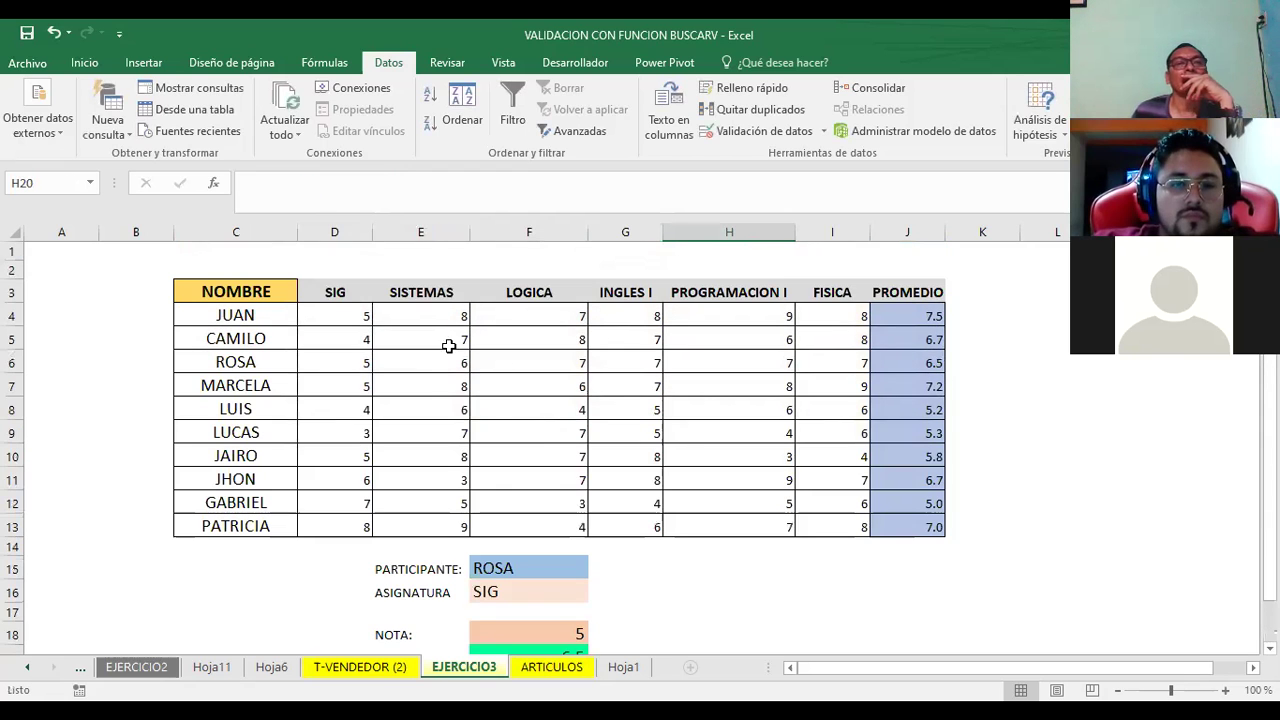
left_click(222, 313)
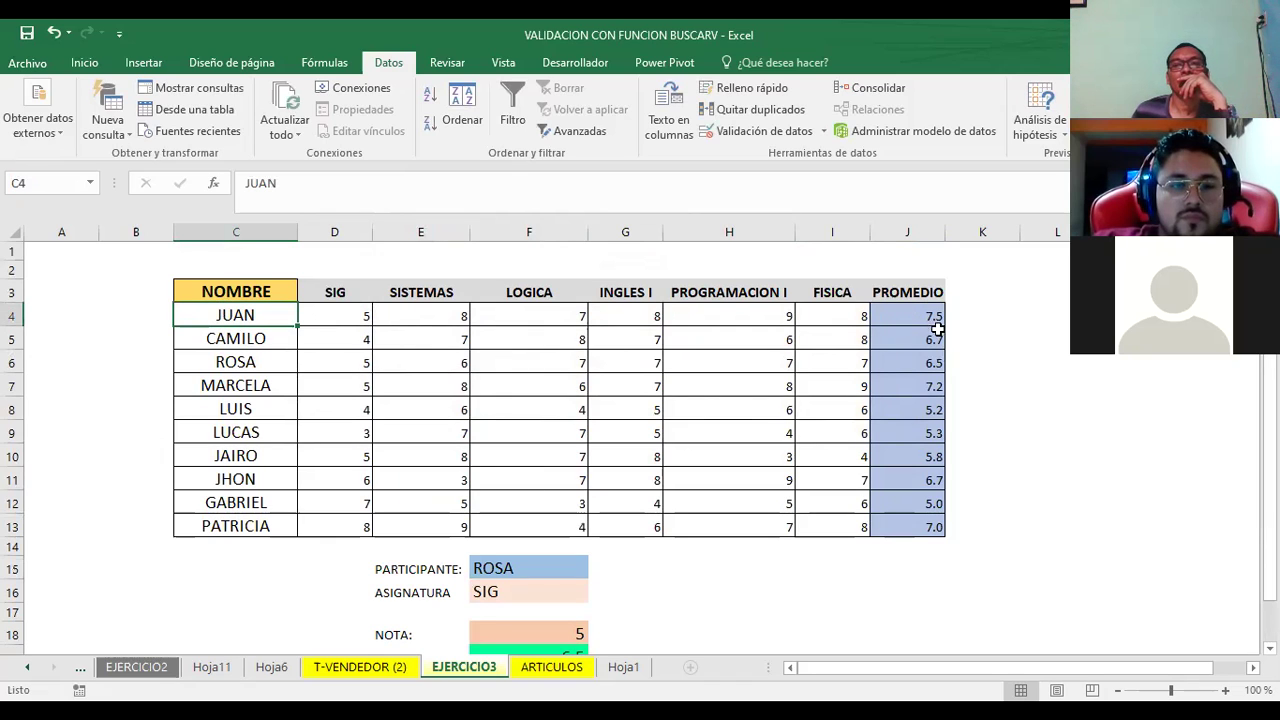
scroll(823, 463, "down", 2)
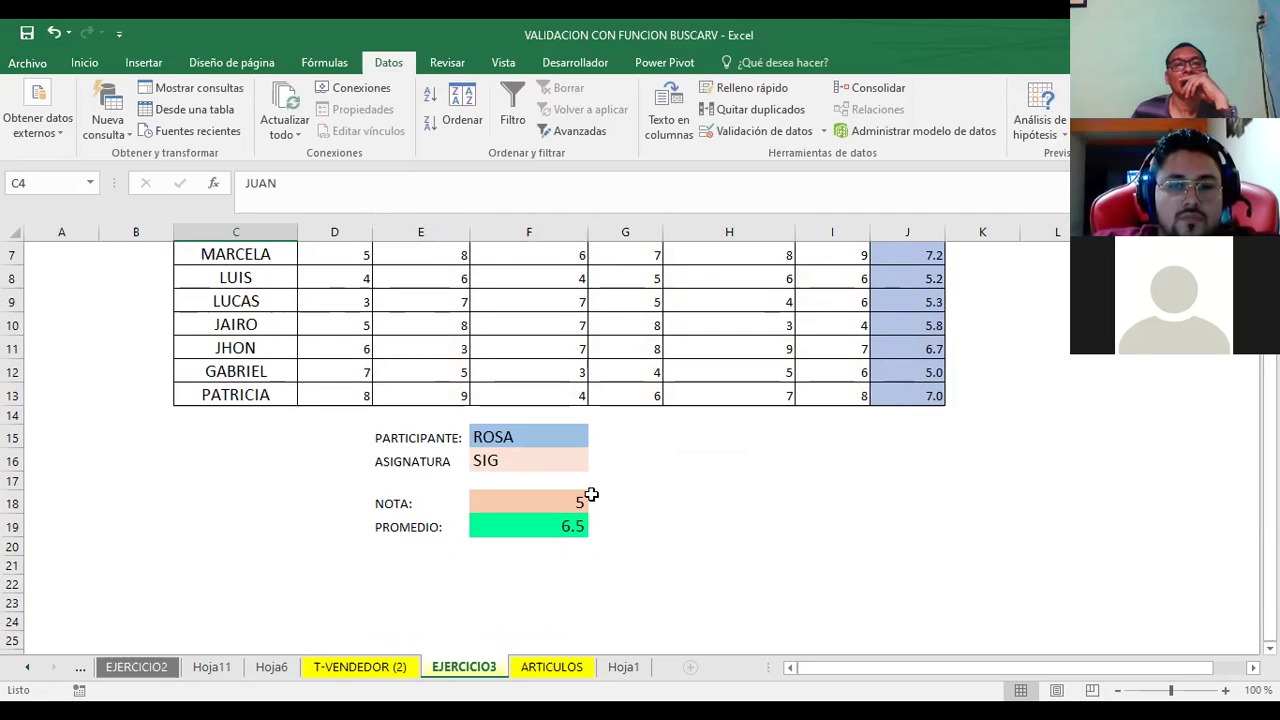
left_click(492, 437)
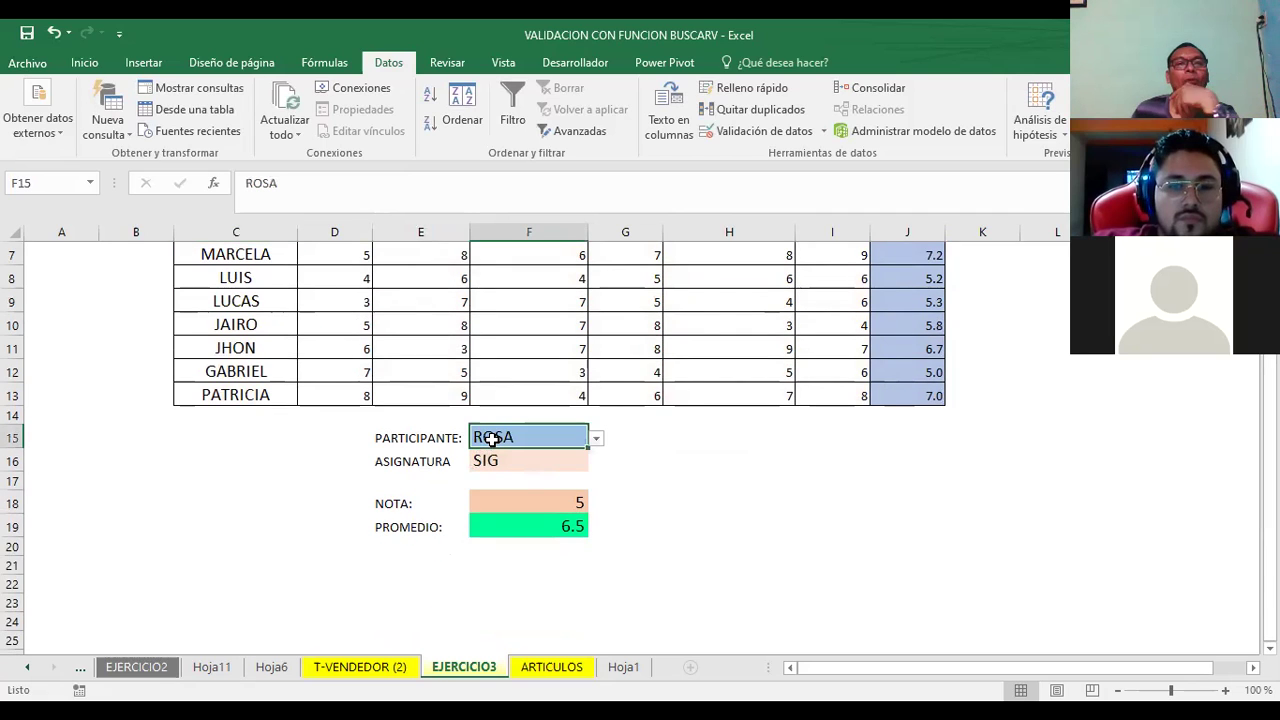
left_click(552, 460)
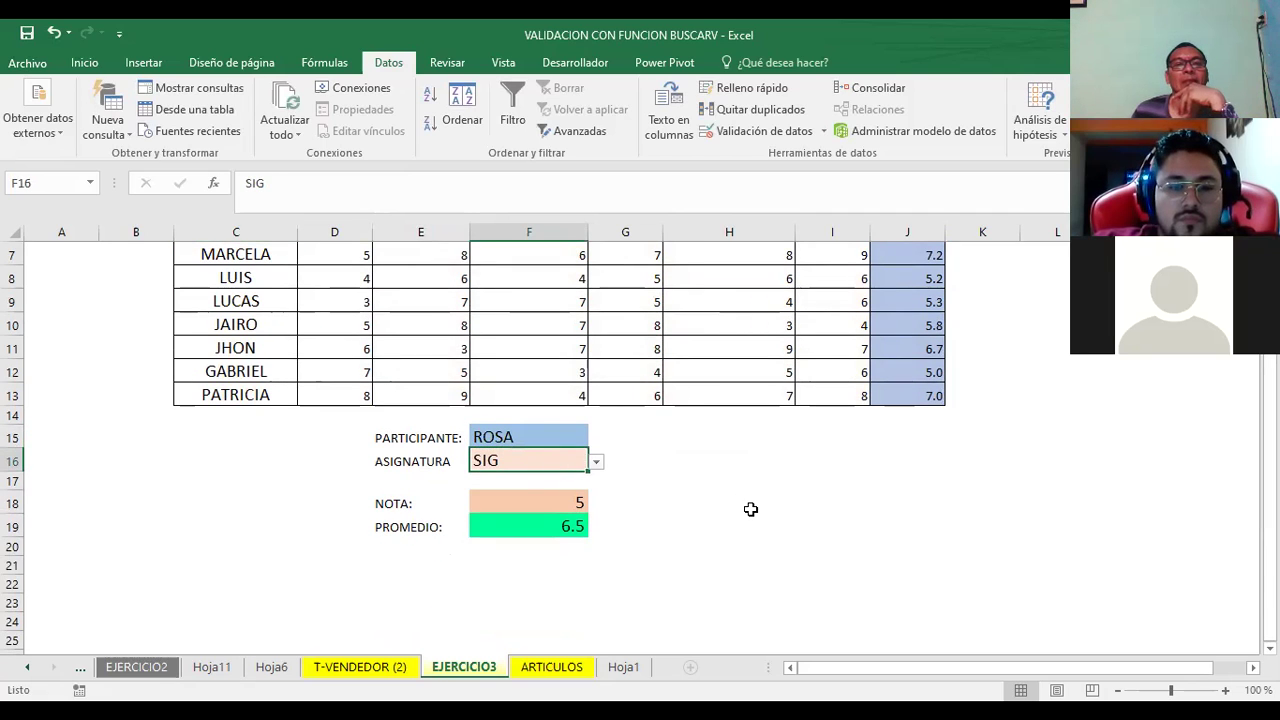
scroll(763, 517, "up", 1)
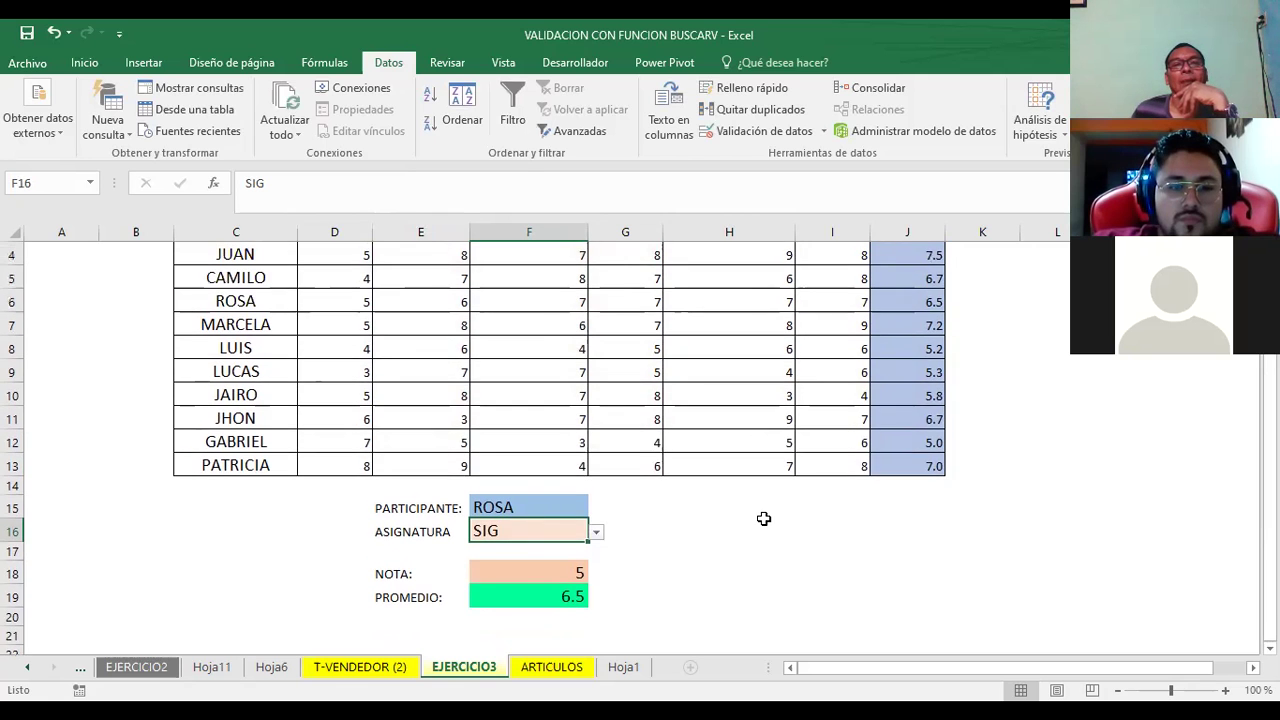
scroll(763, 517, "up", 1)
scroll(763, 517, "down", 2)
scroll(783, 528, "up", 2)
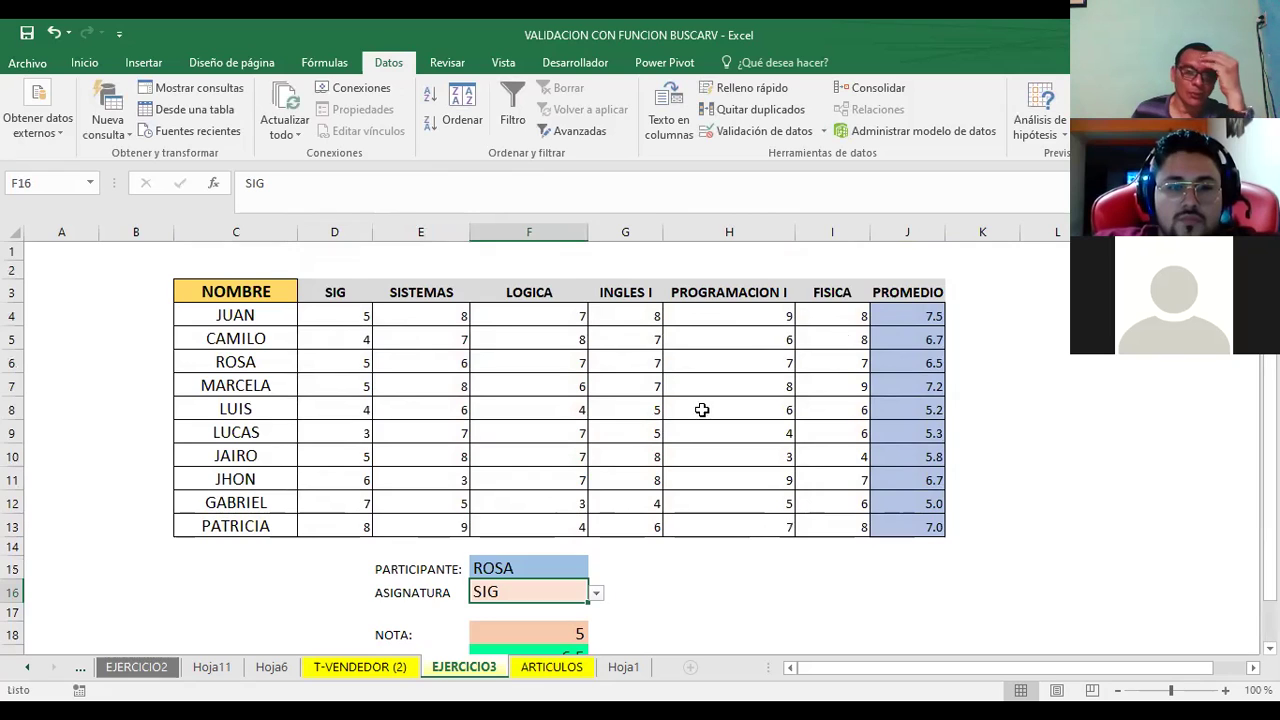
scroll(697, 410, "down", 2)
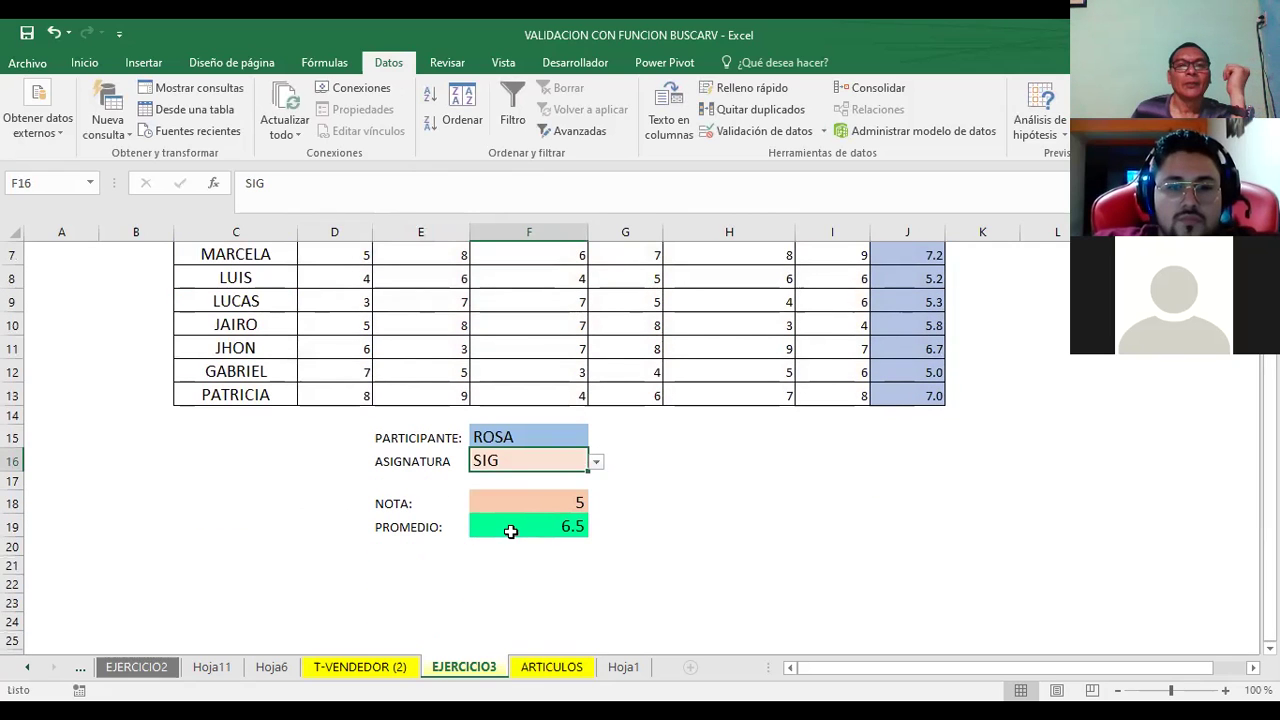
left_click(514, 527)
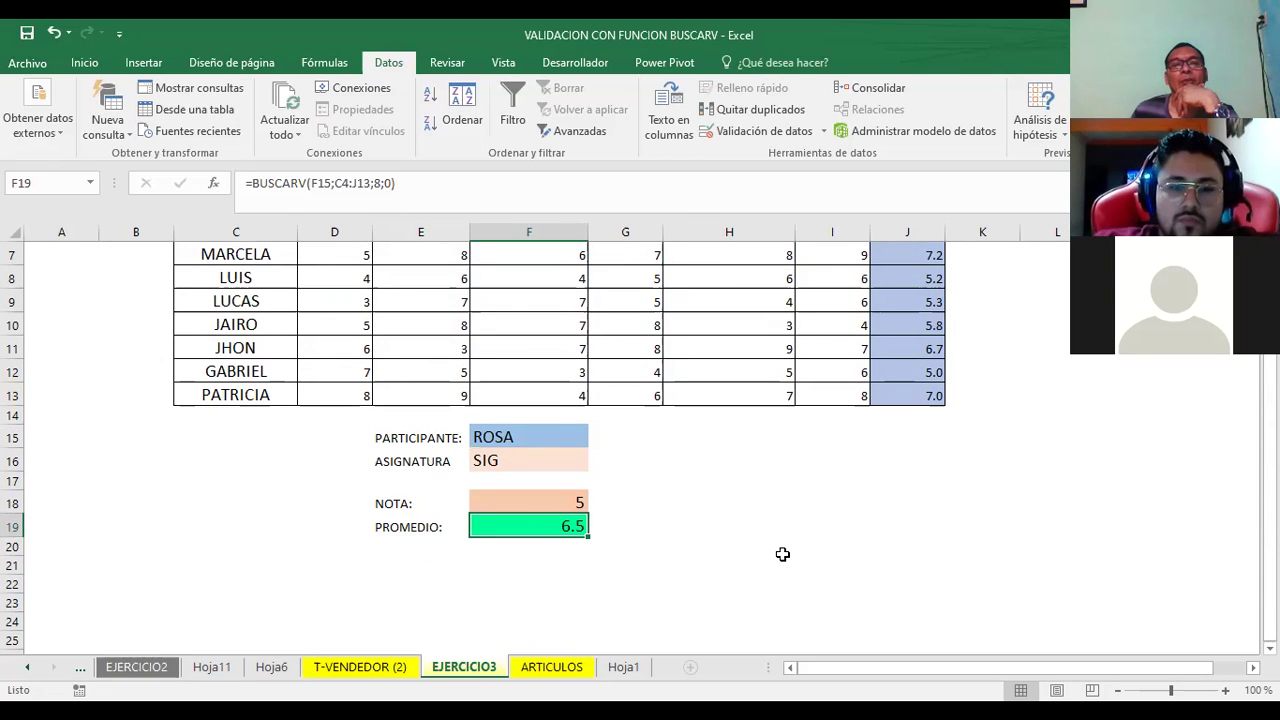
scroll(780, 550, "up", 2)
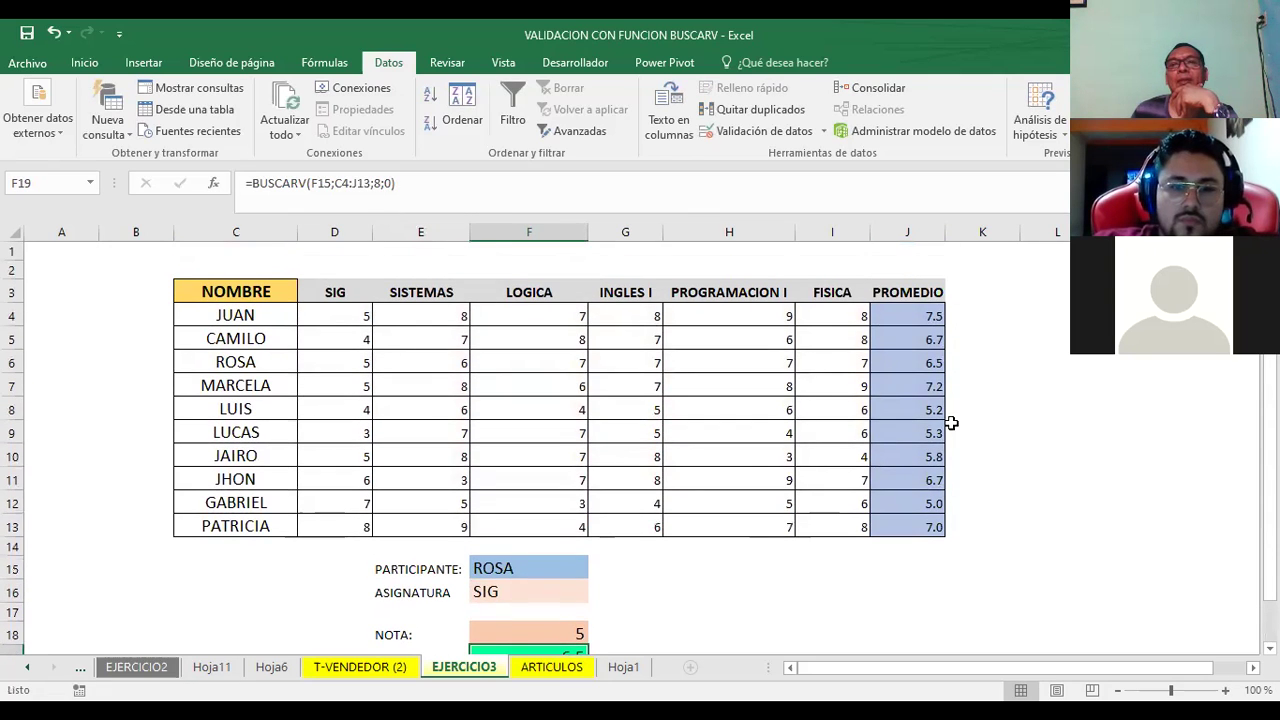
left_click(908, 364)
left_click_drag(240, 363, 894, 356)
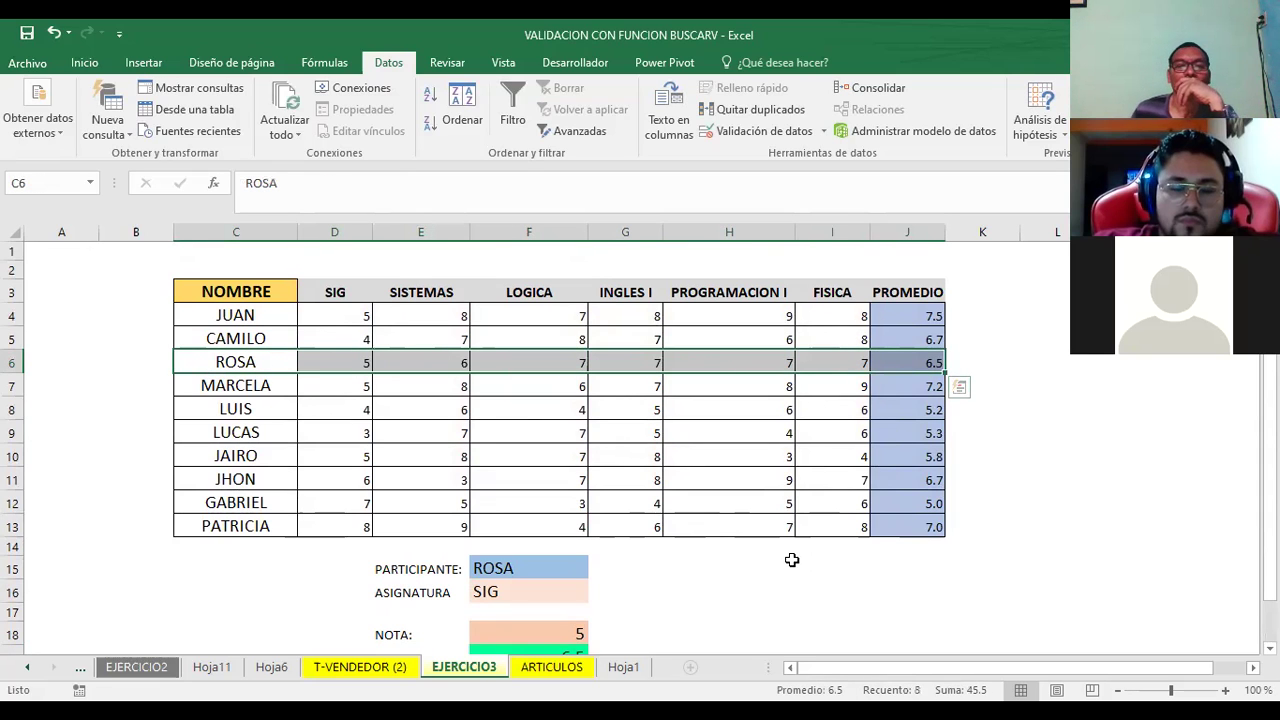
scroll(785, 562, "down", 1)
scroll(743, 566, "down", 1)
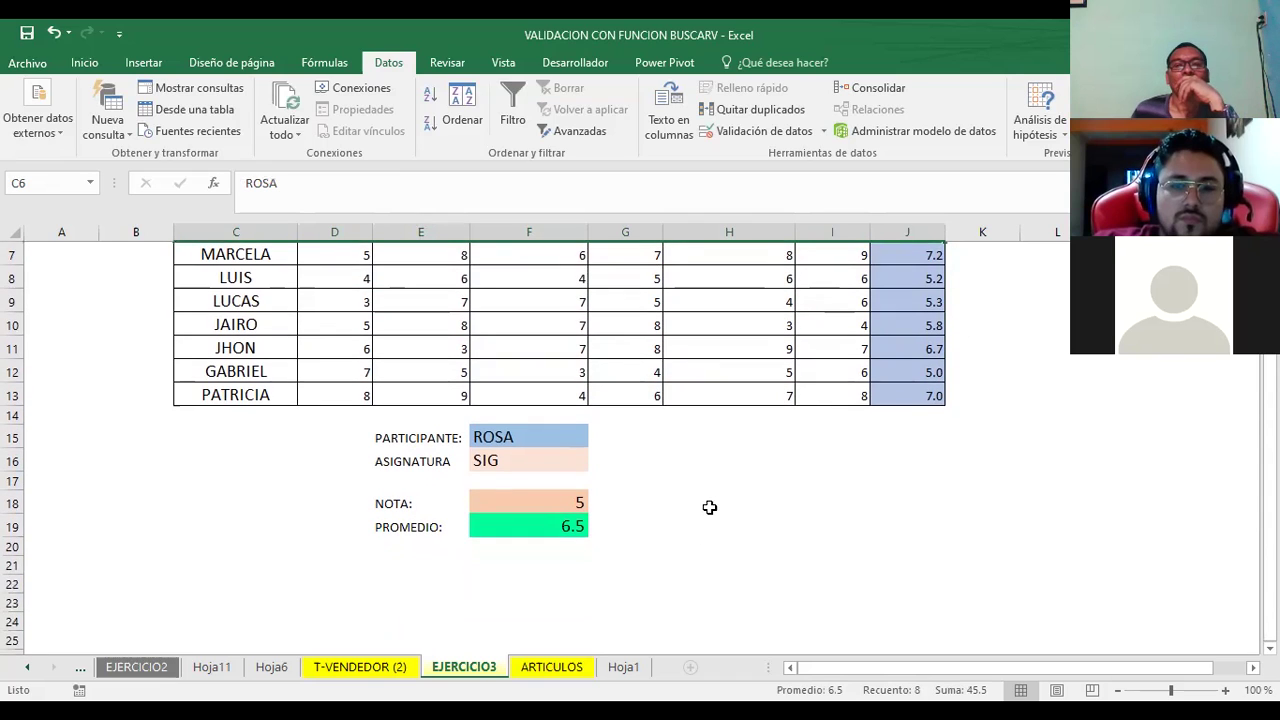
Pick PATRICIA from the F15 participant dropdown.
left_click(763, 501)
left_click(550, 440)
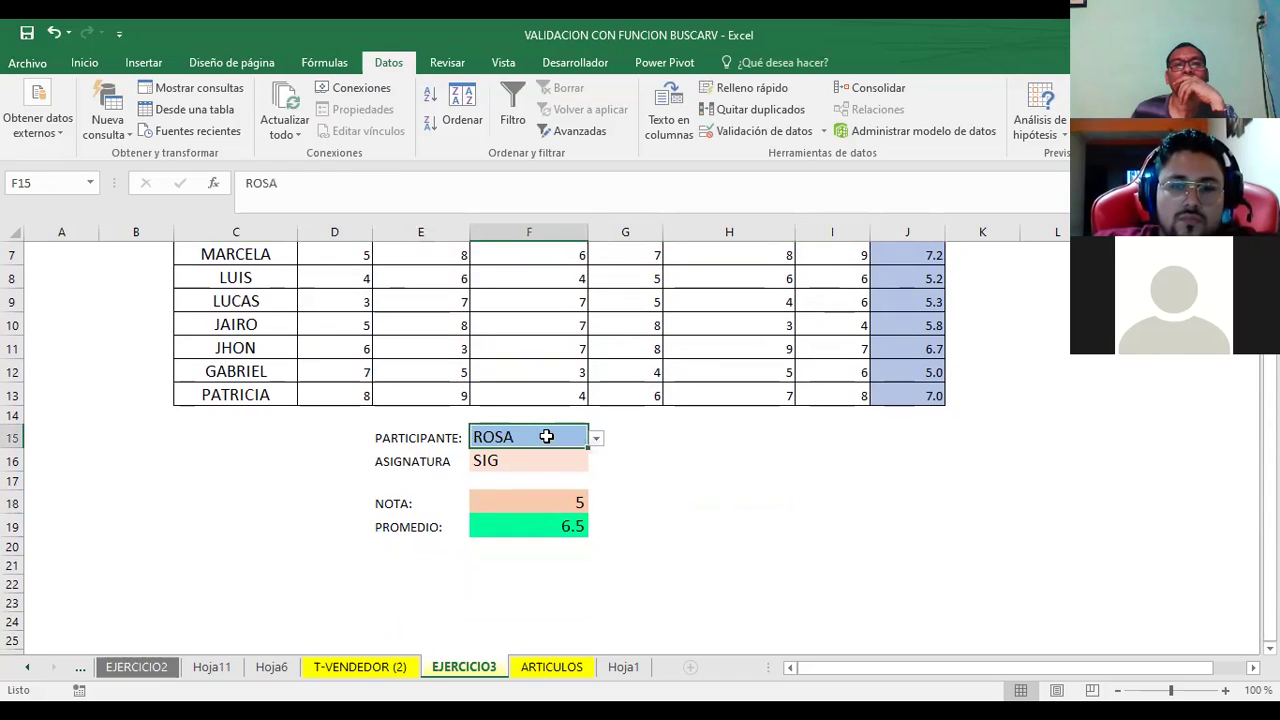
left_click(596, 442)
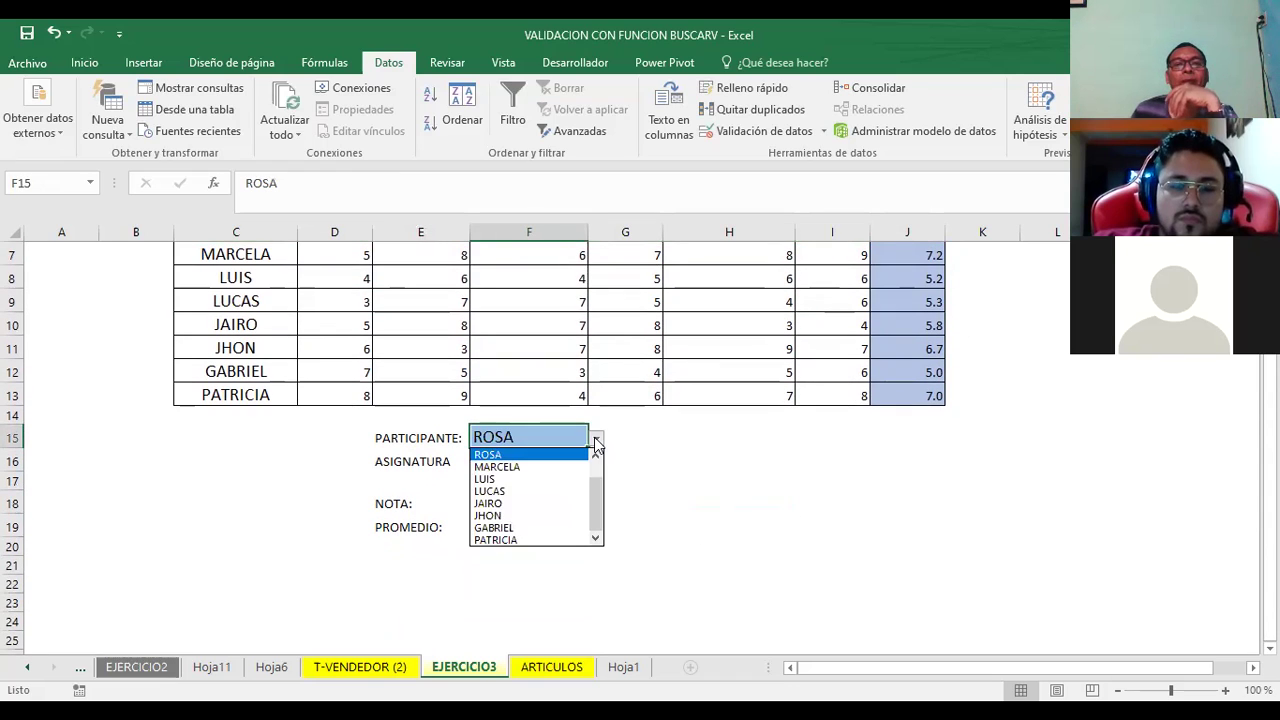
left_click(543, 541)
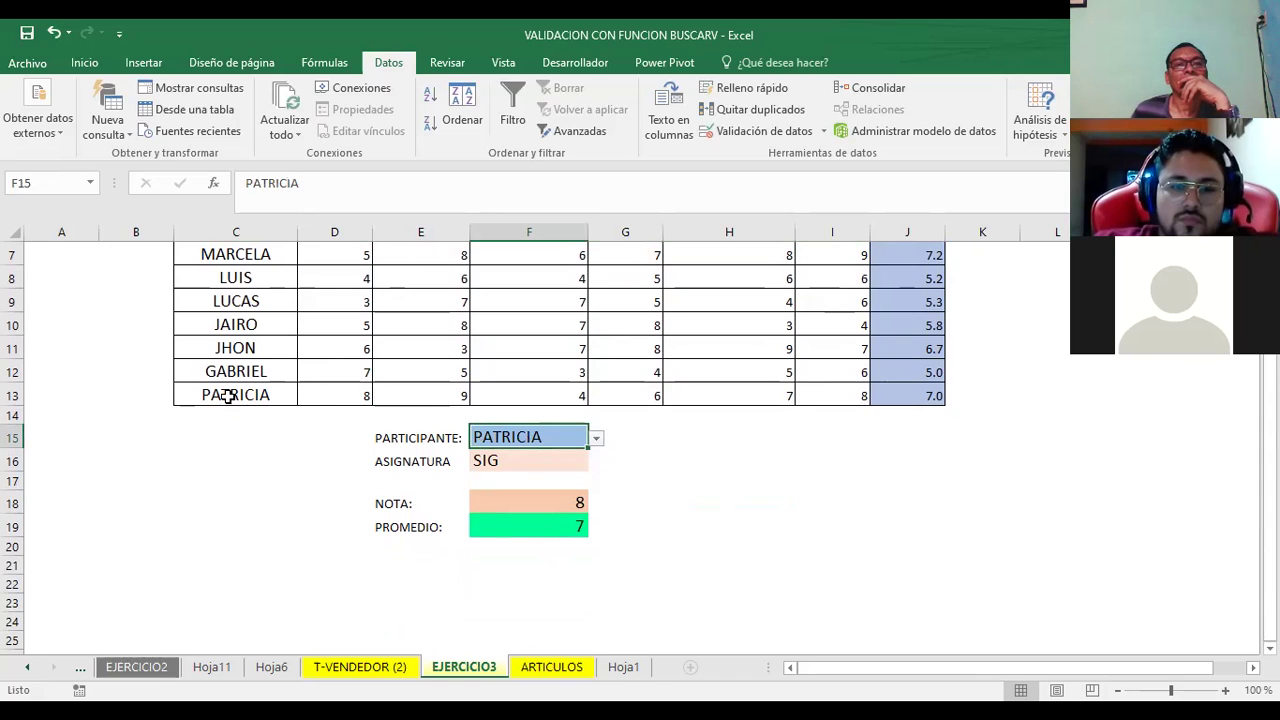
Verify PATRICIA's SIG grade 8 and average 7 against the INDICE and BUSCARV formulas.
left_click(322, 396)
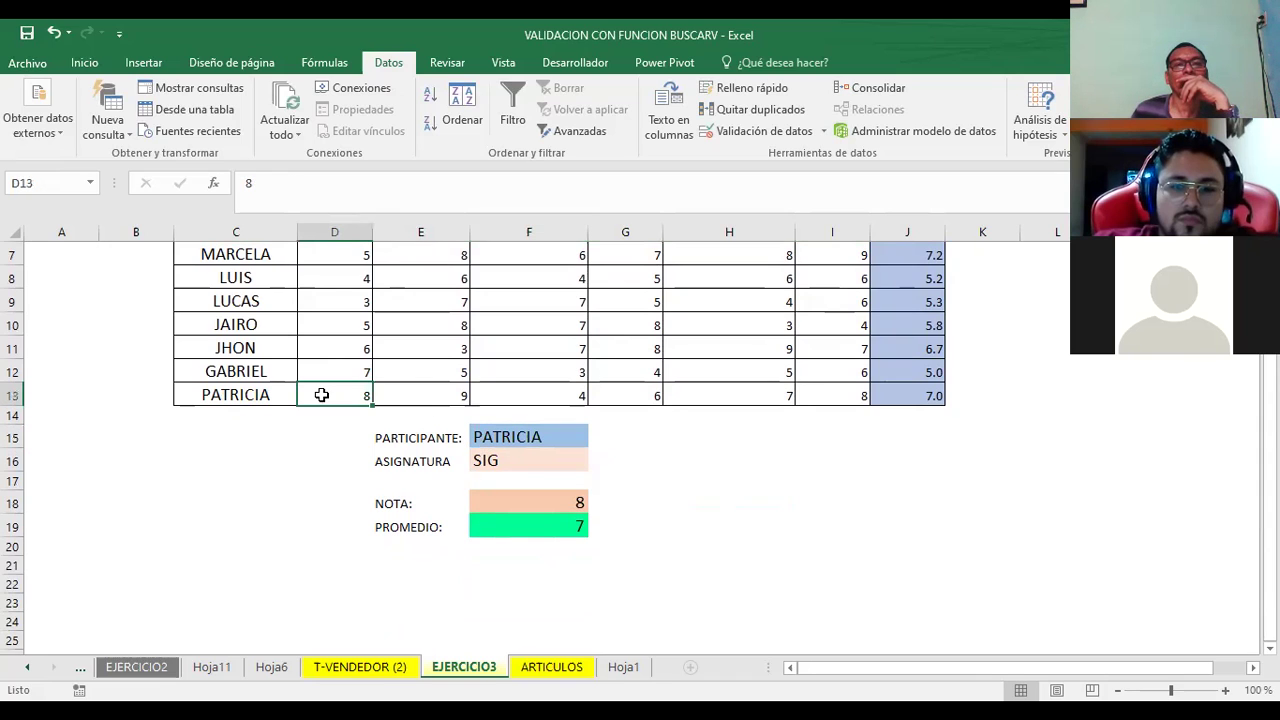
left_click(927, 386)
left_click(790, 518)
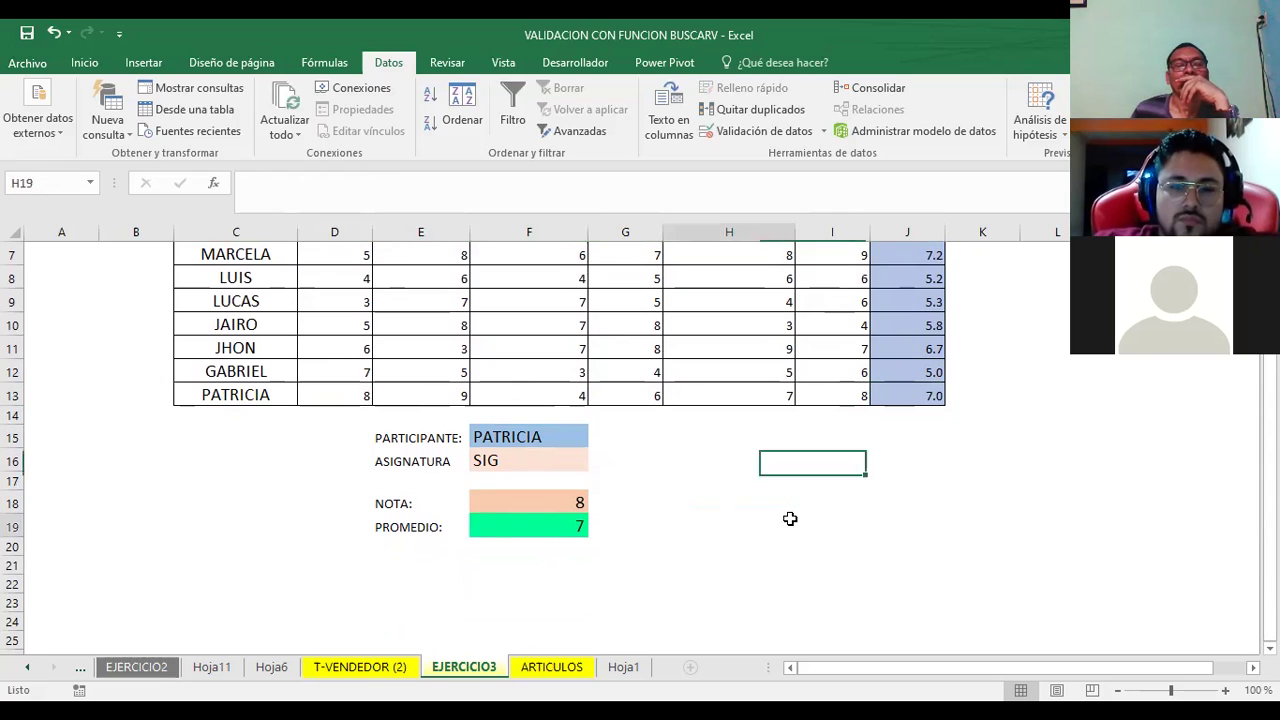
left_click(486, 460)
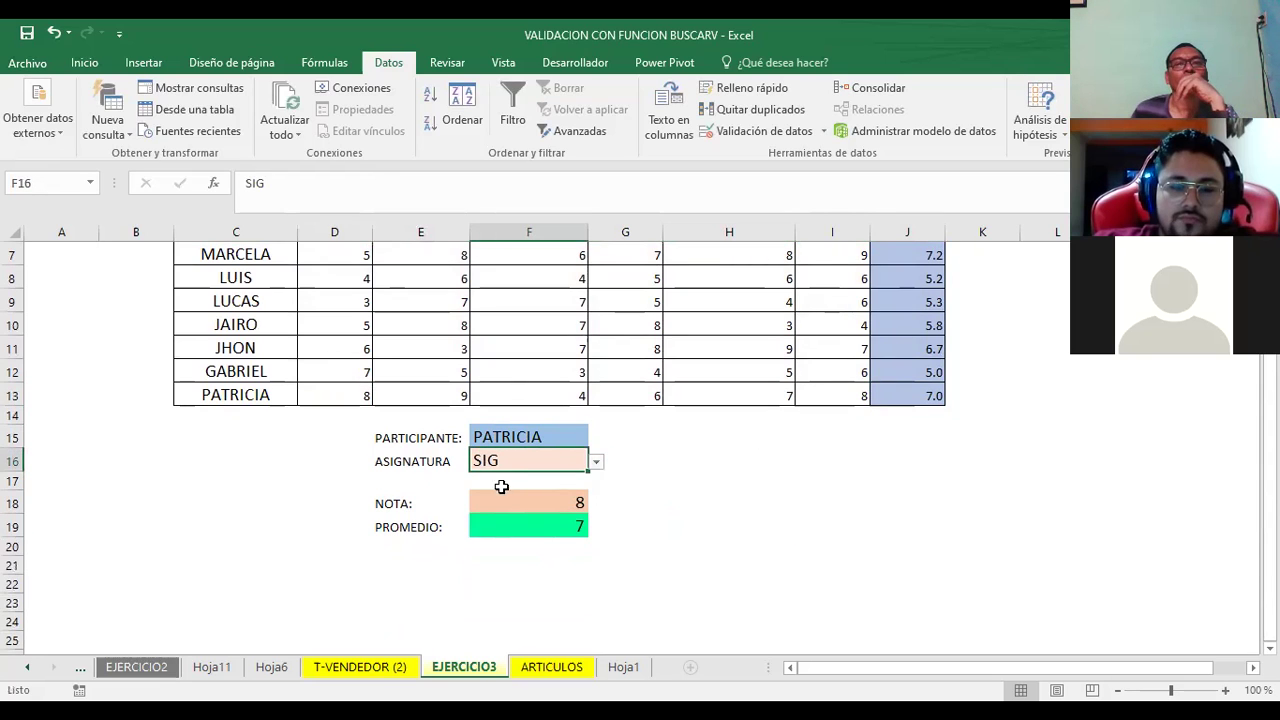
left_click(501, 505)
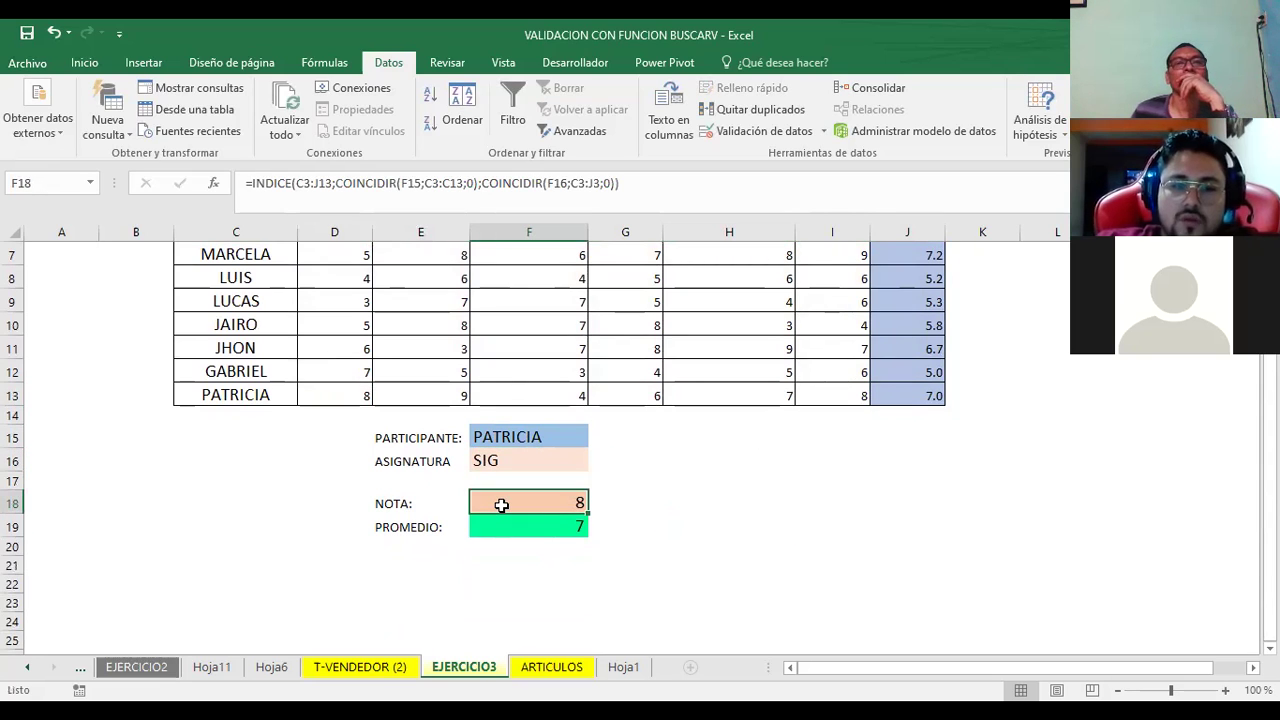
left_click(528, 520)
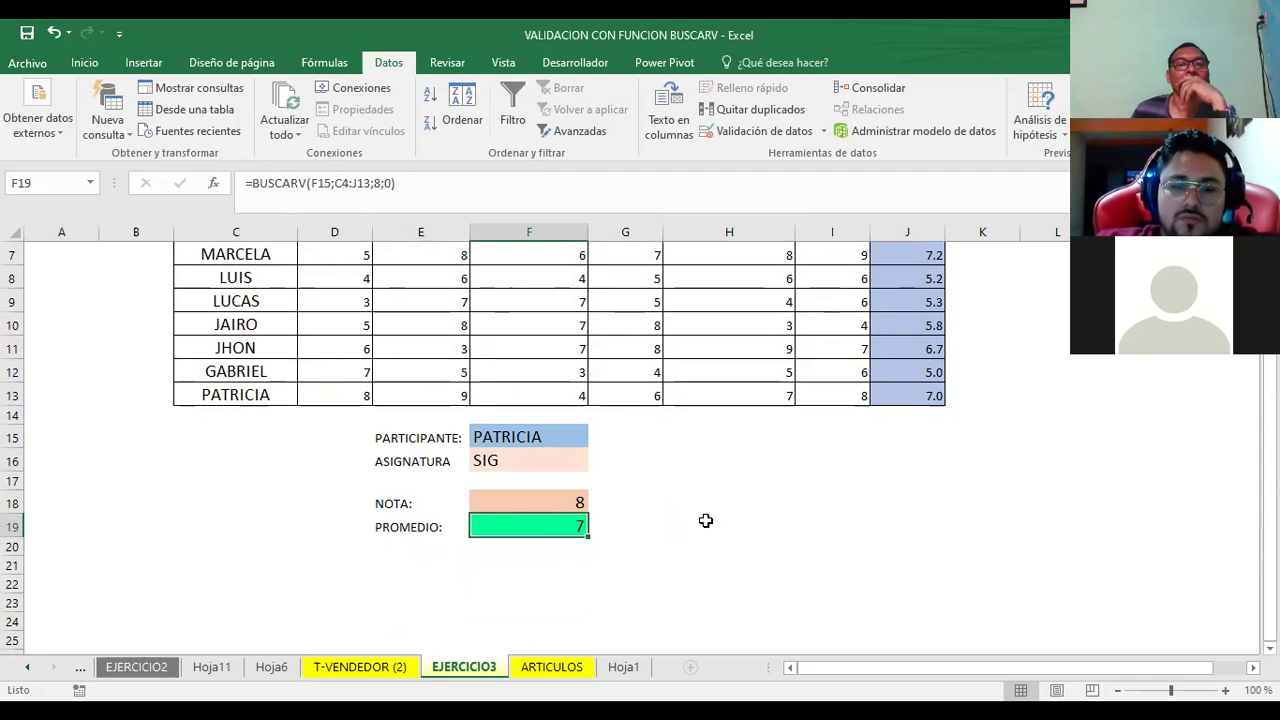
scroll(741, 513, "down", 1)
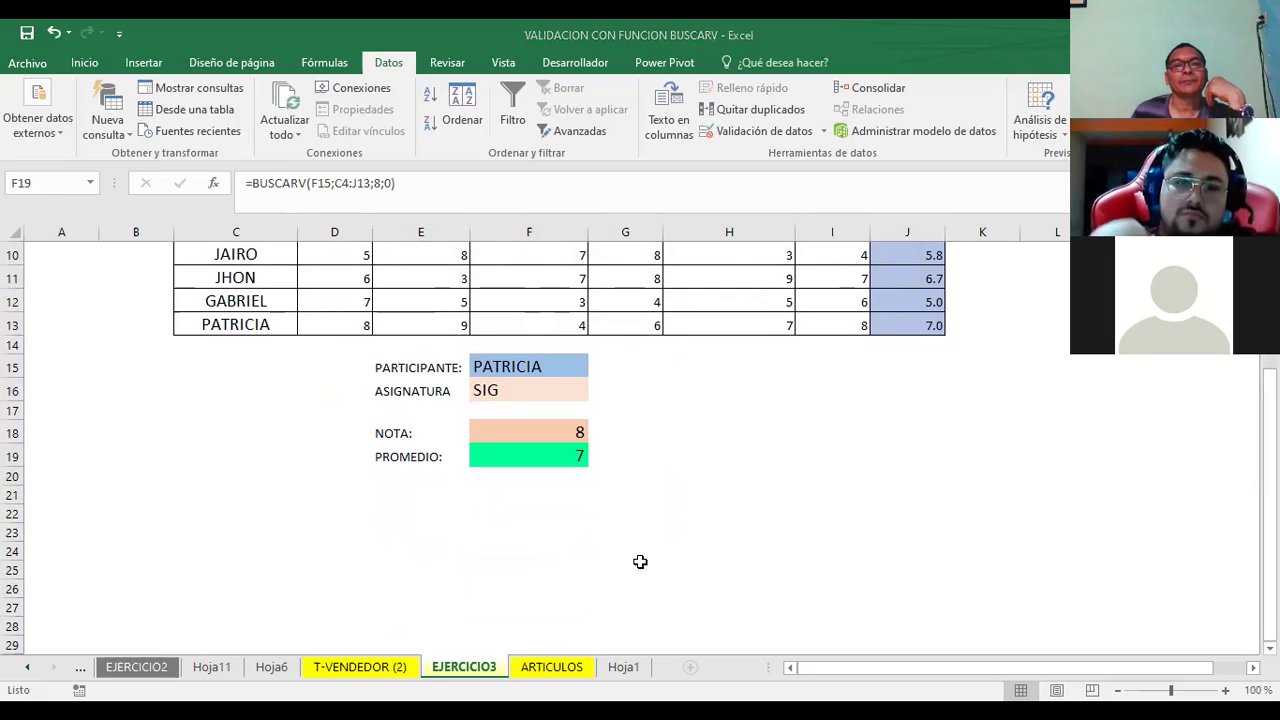
In PowerPoint, replace TARDES with NOCHES in the slide 1 greeting and start the slideshow.
key("alt+Tab")
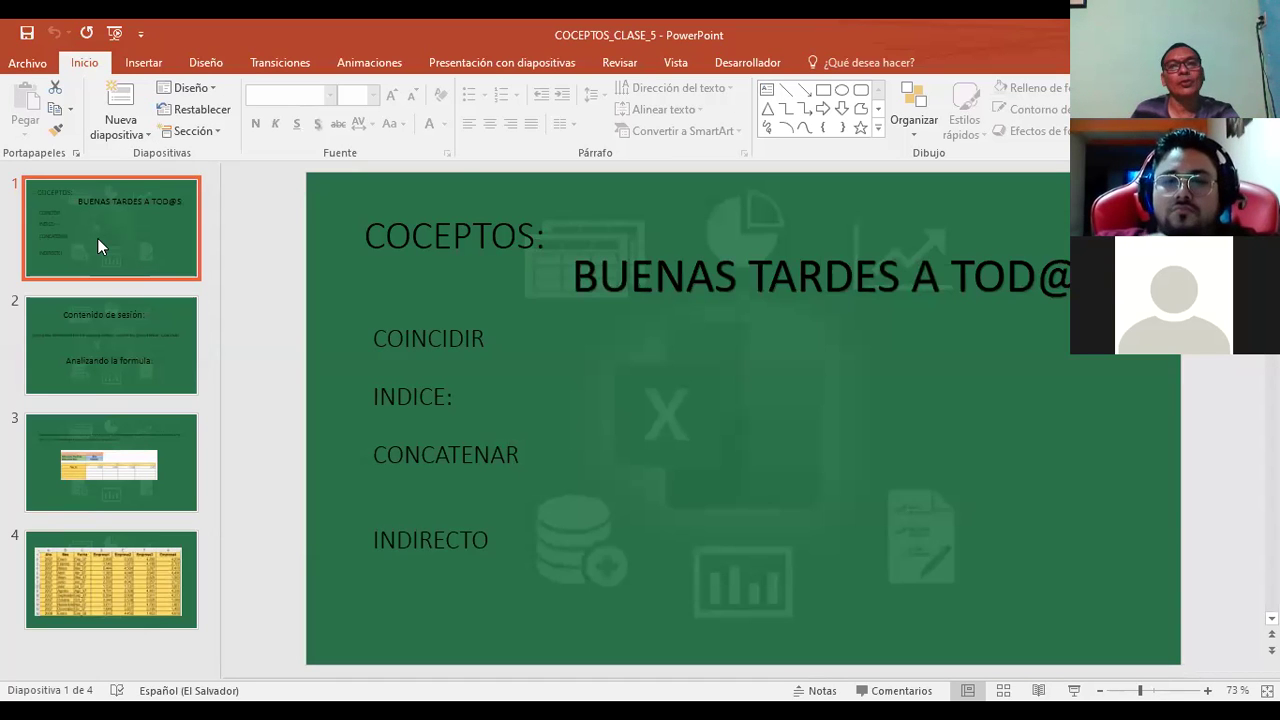
left_click(897, 274)
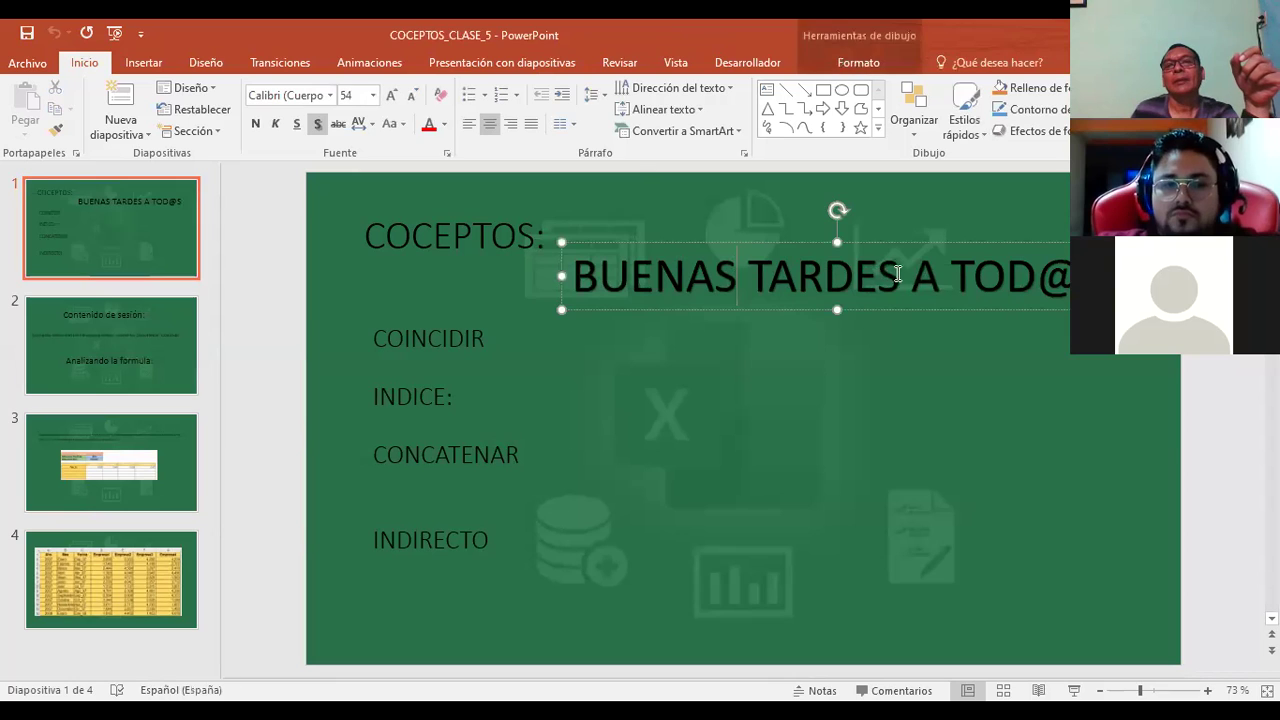
left_click_drag(899, 276, 748, 289)
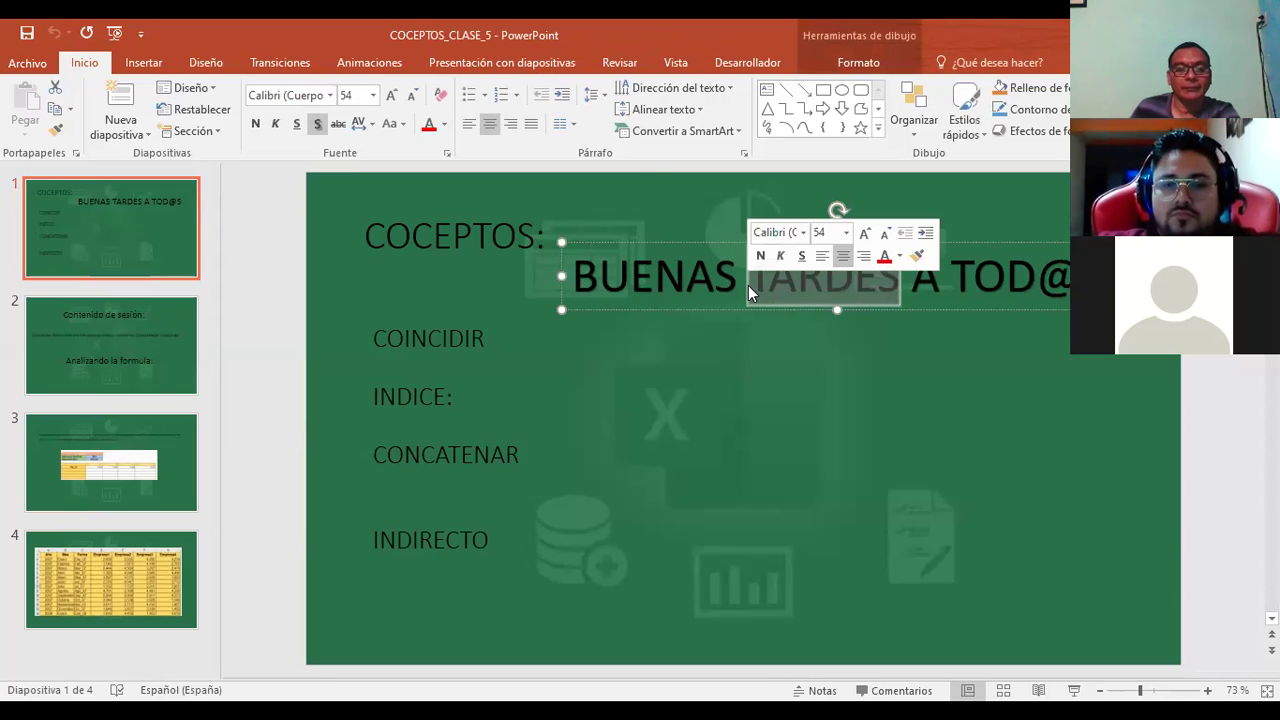
type("NO")
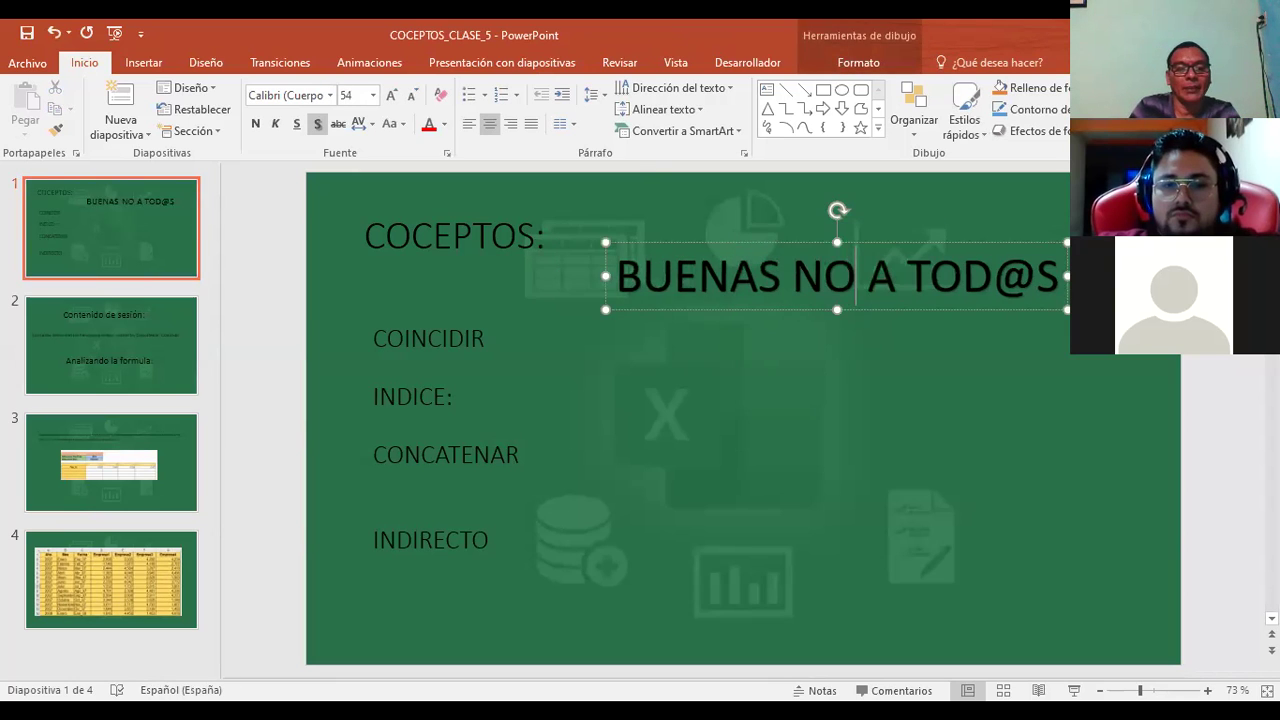
type("CHES")
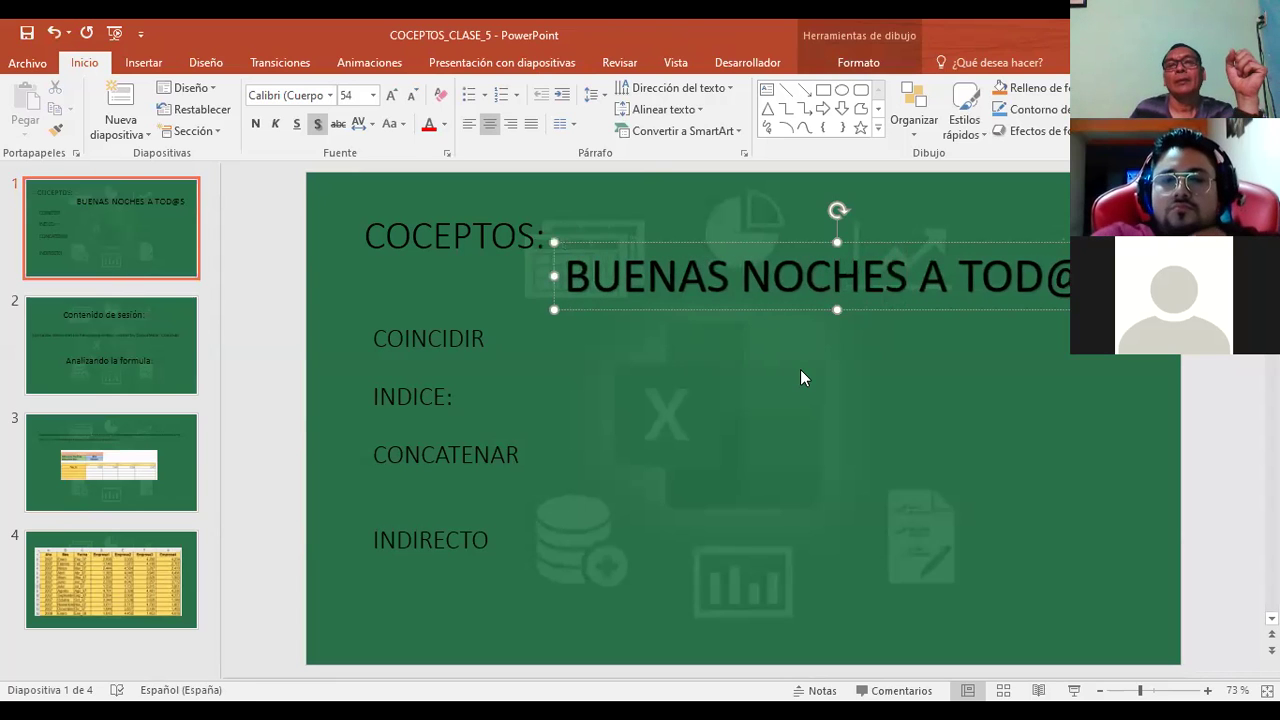
left_click(800, 369)
left_click(113, 245)
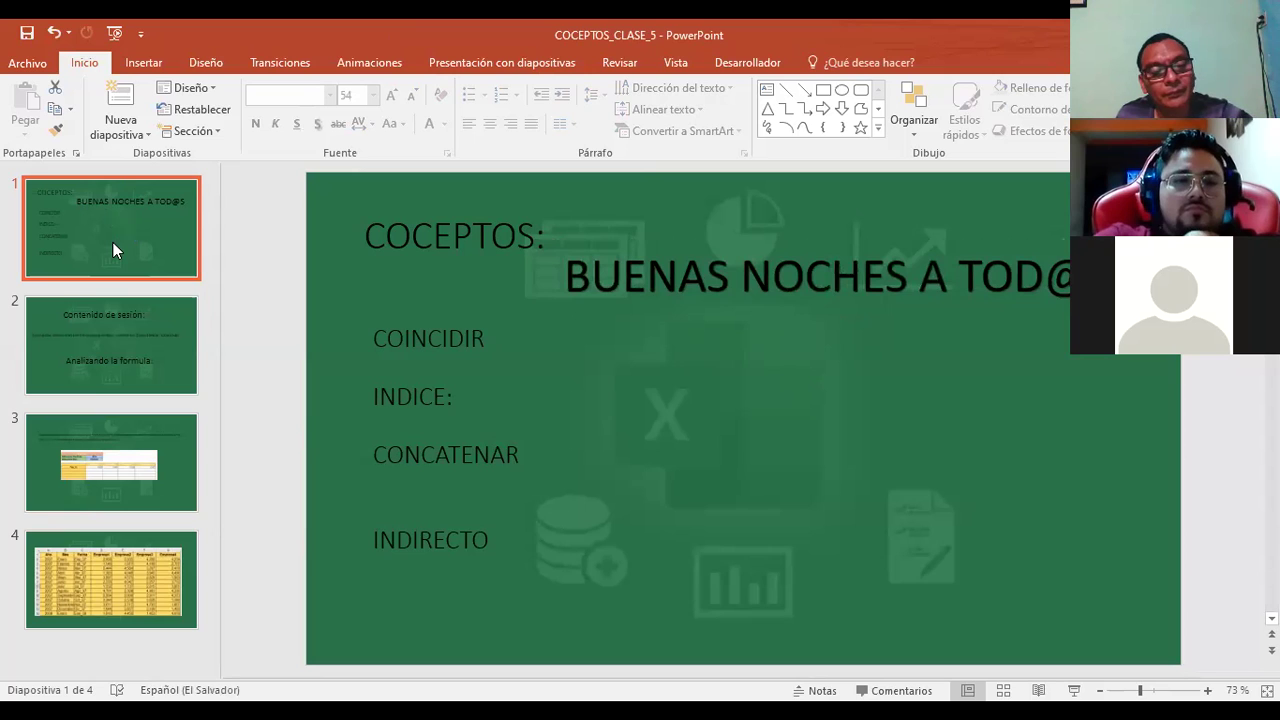
key("F5")
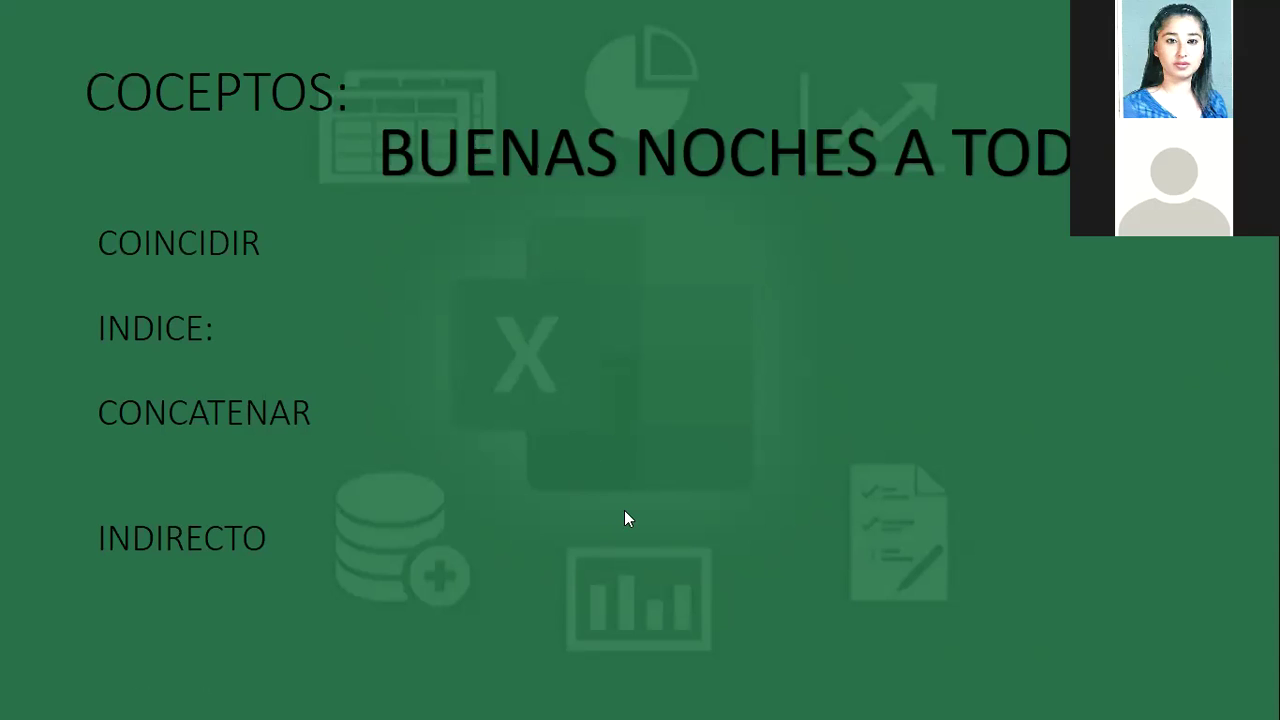
Back in Excel, review the INDICE/COINCIDIR price formula with product MEMORIAS and category A.
key("alt+Tab")
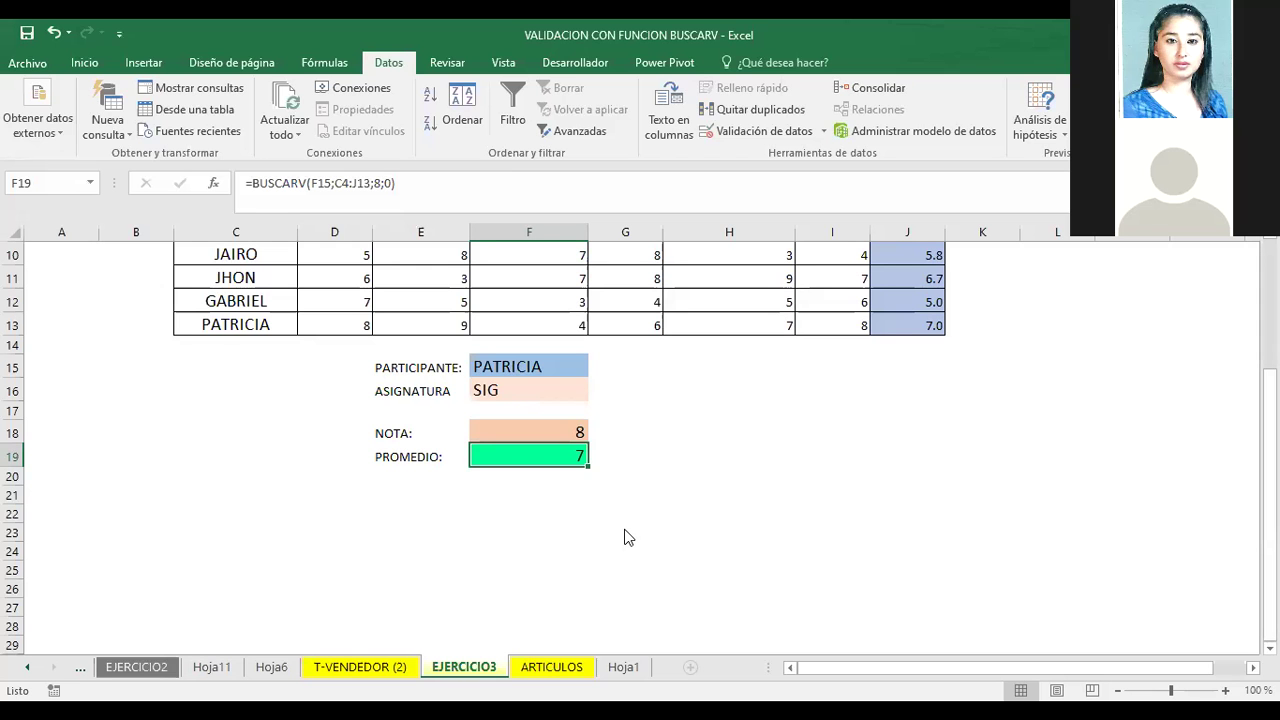
key("alt+Tab")
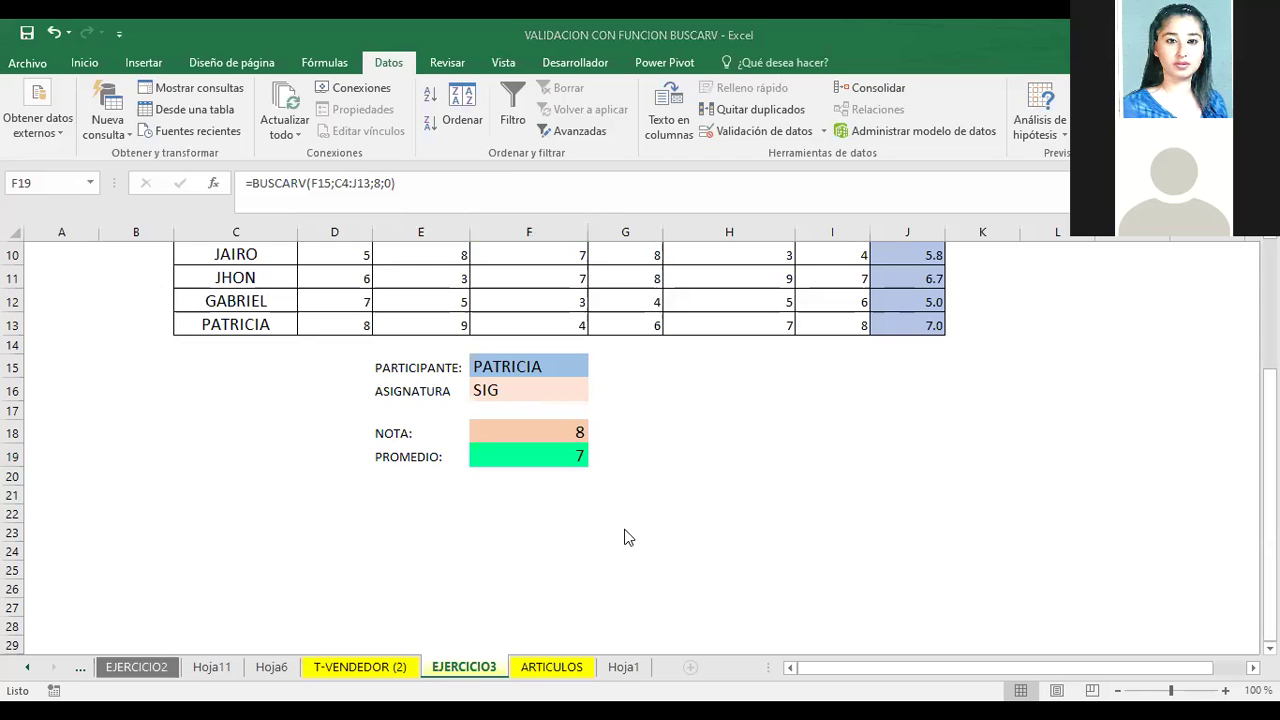
scroll(835, 404, "up", 1)
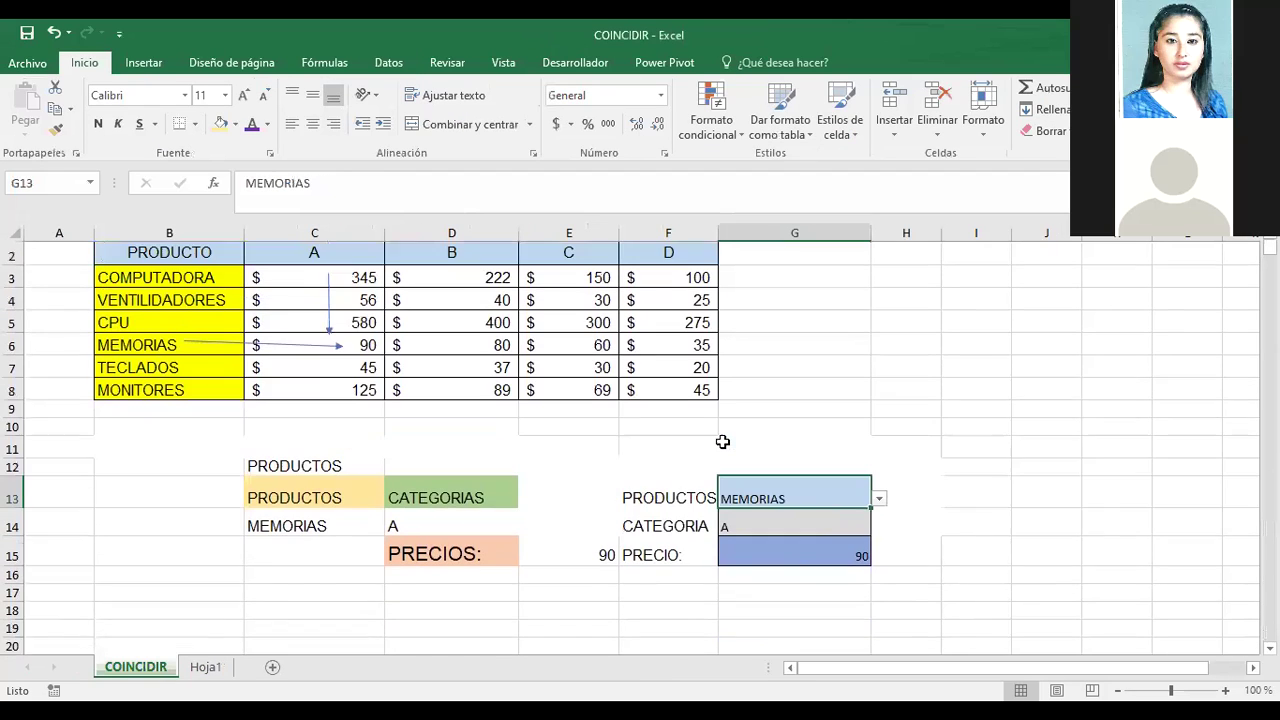
scroll(831, 290, "down", 1)
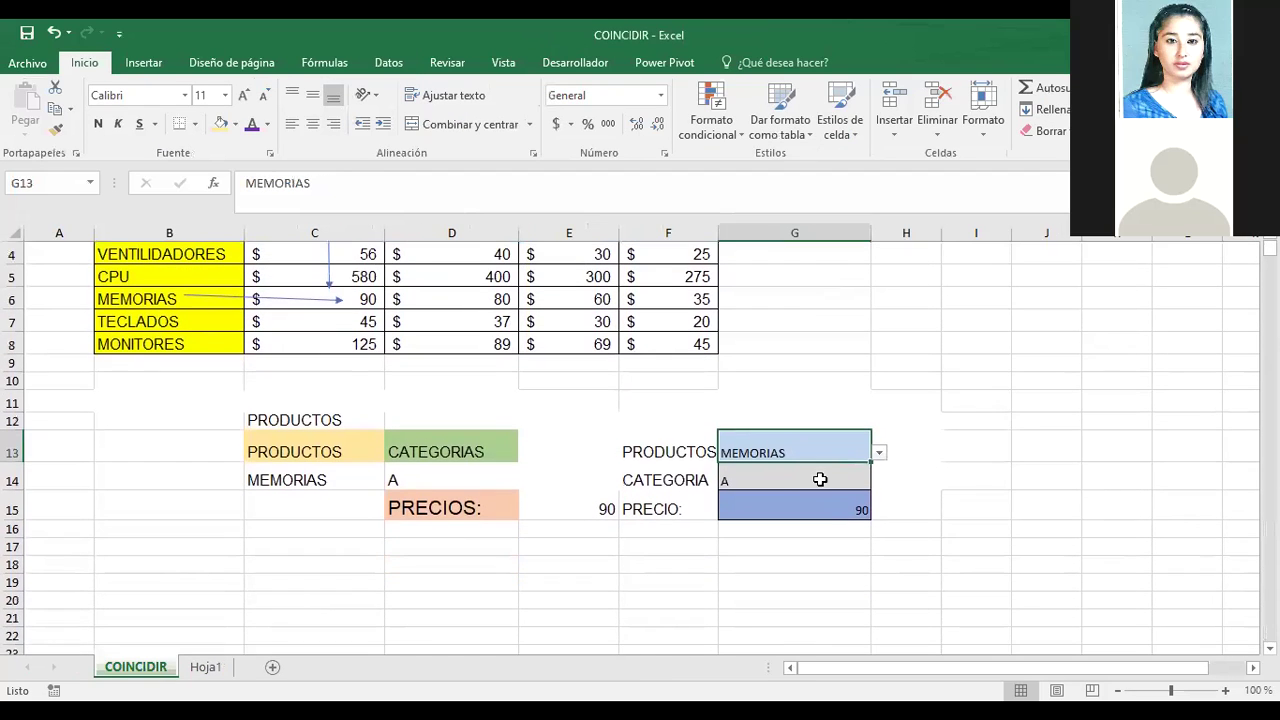
left_click(760, 503)
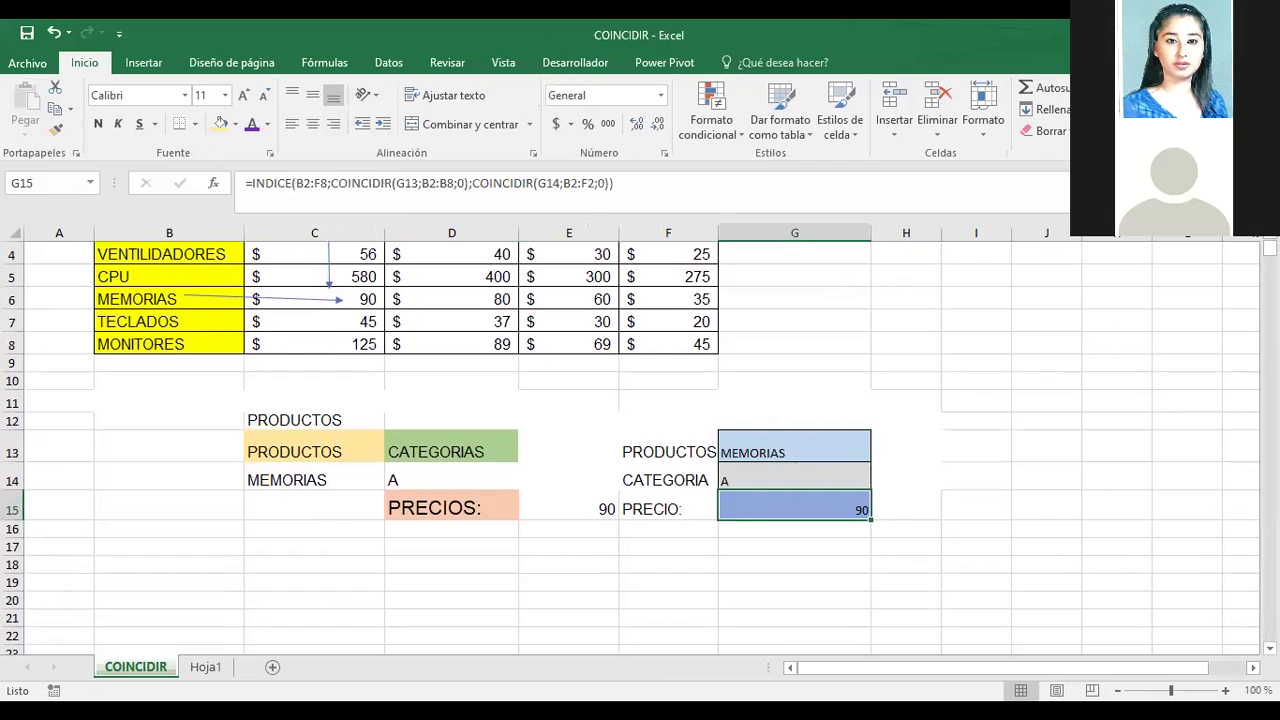
left_click(757, 455)
scroll(870, 440, "up", 1)
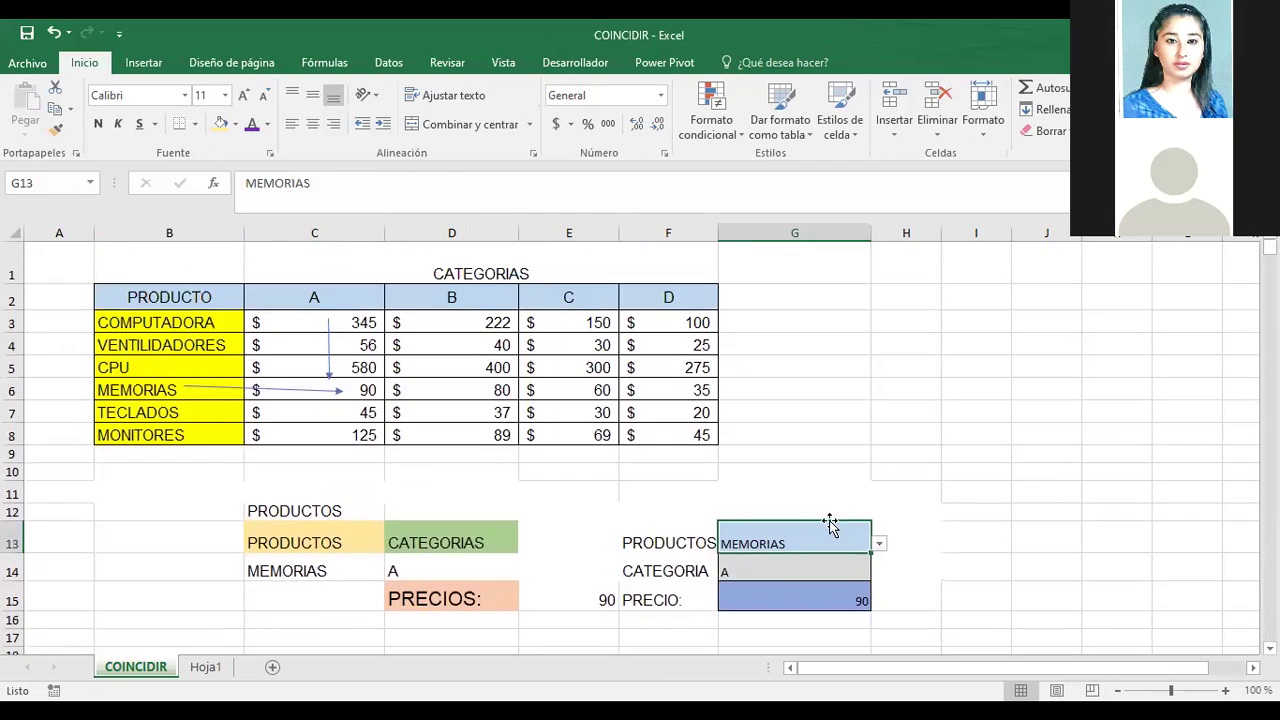
left_click(750, 569)
scroll(793, 447, "down", 2)
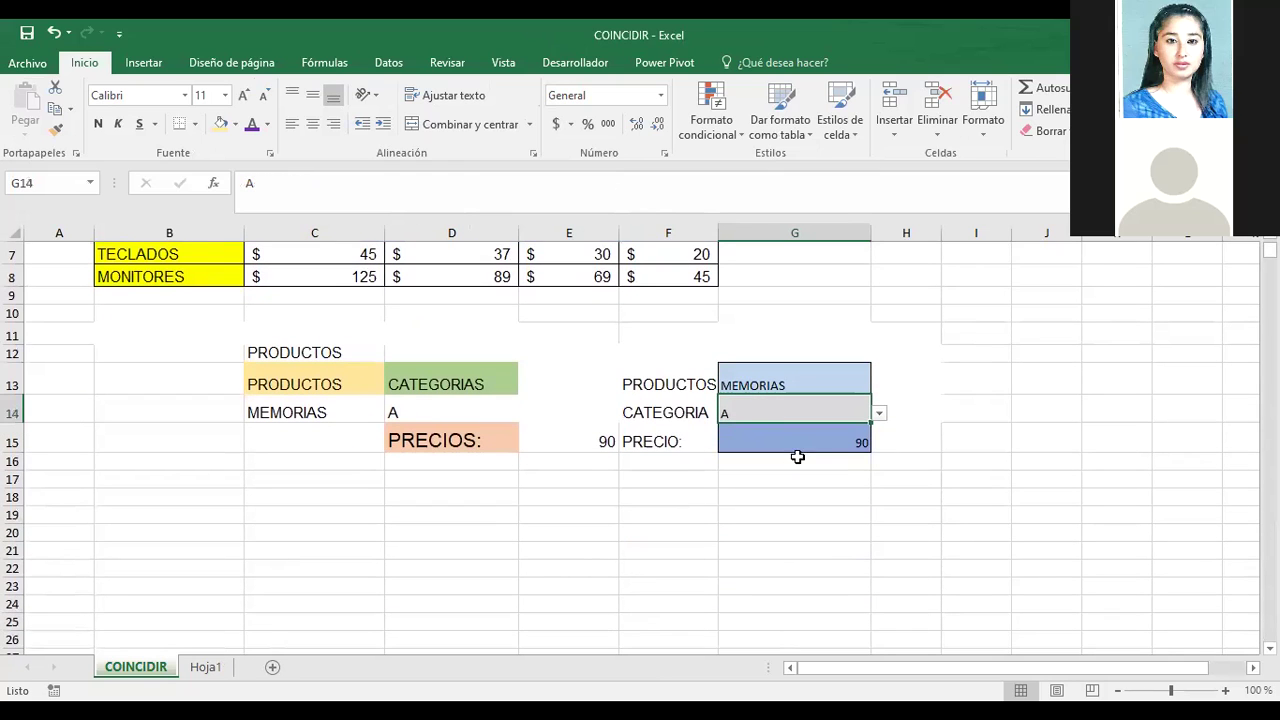
scroll(726, 537, "up", 1)
scroll(724, 537, "up", 1)
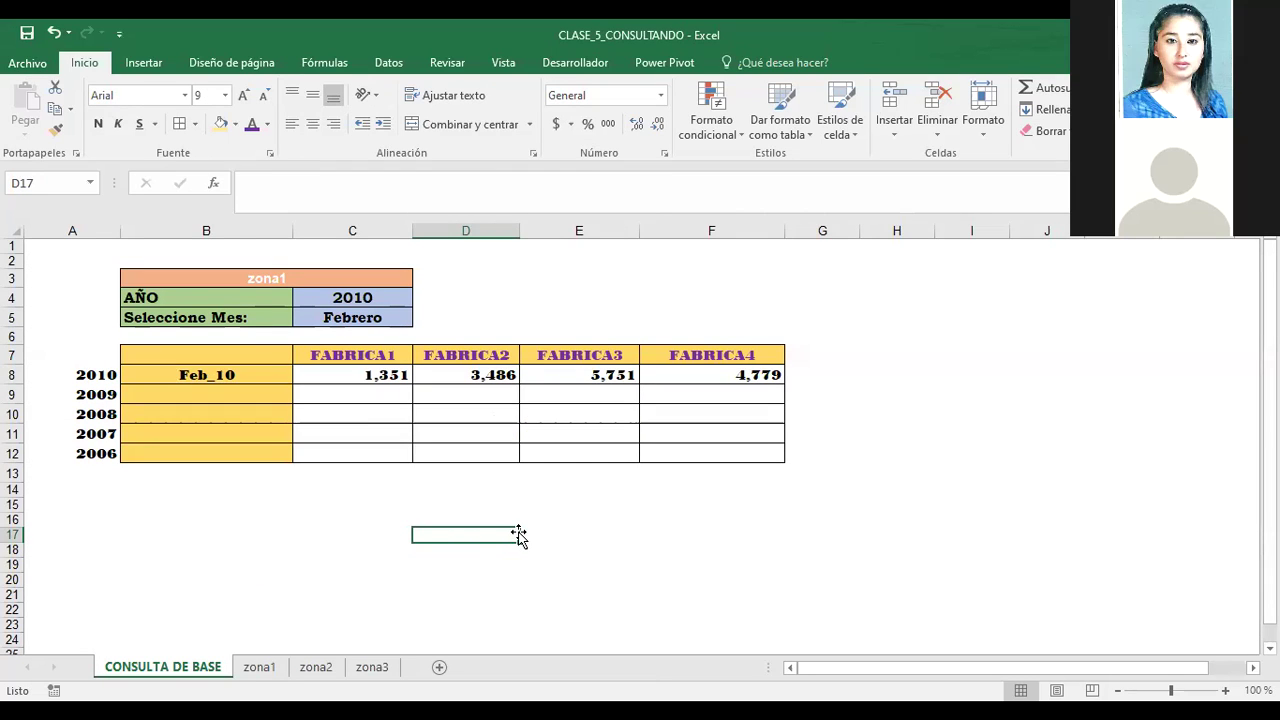
left_click(196, 567)
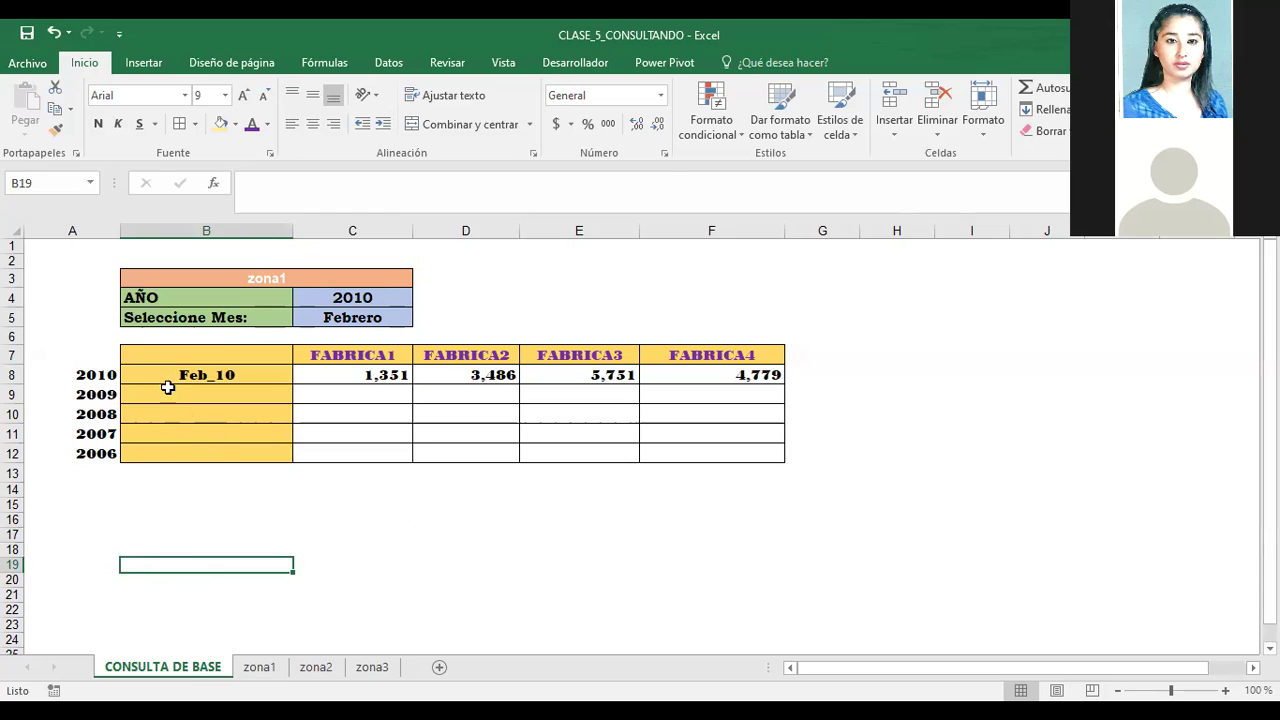
left_click(171, 374)
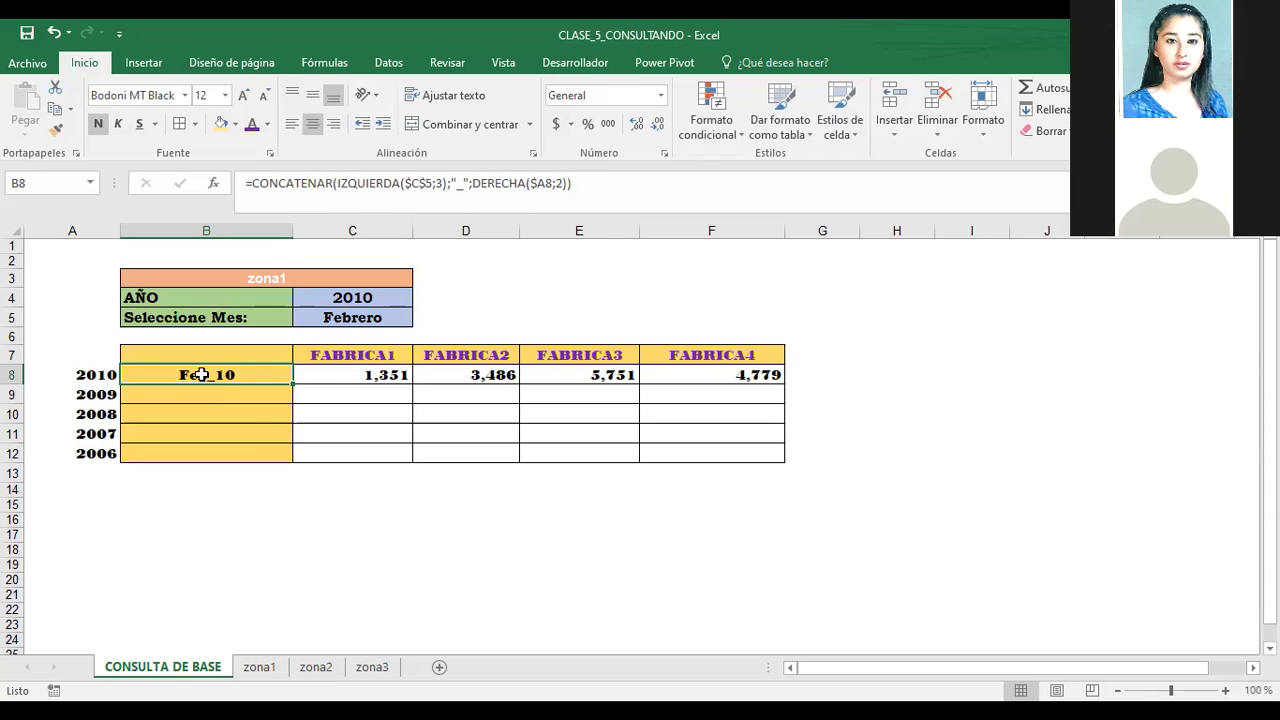
Show the references of the Feb_10 formula in B8 and commit it unchanged.
double_click(201, 374)
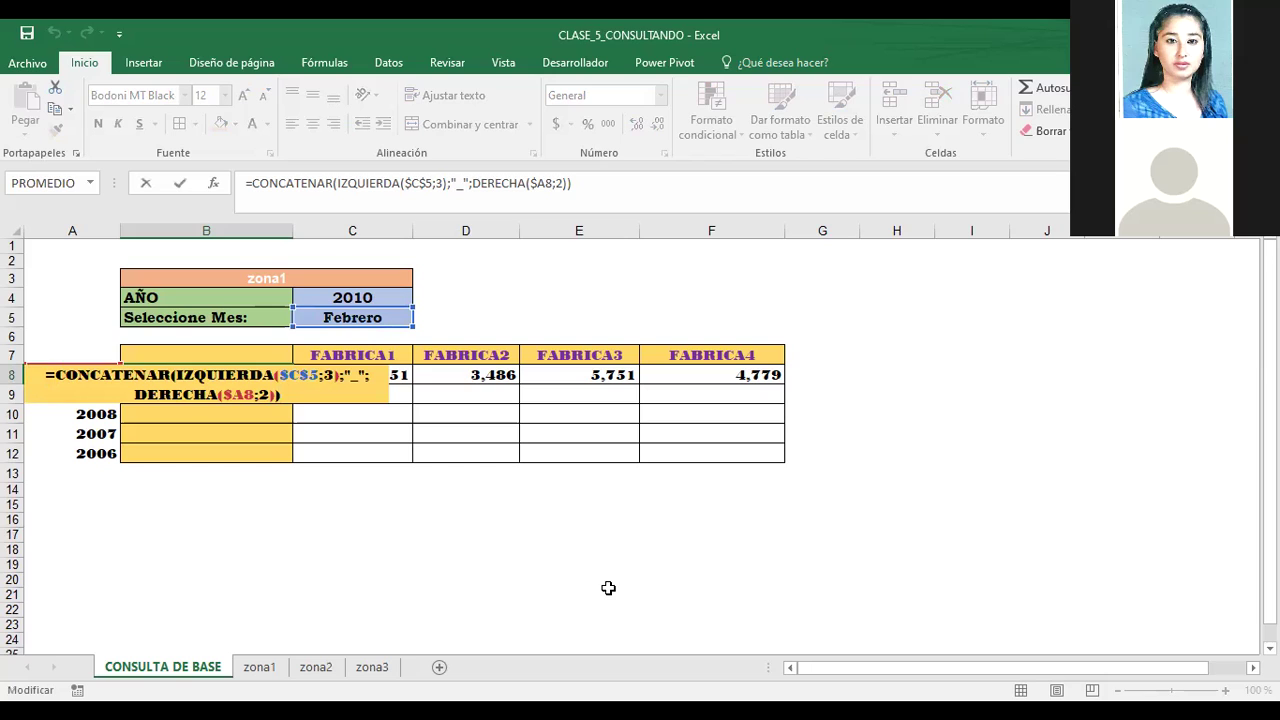
key("ctrl+Return")
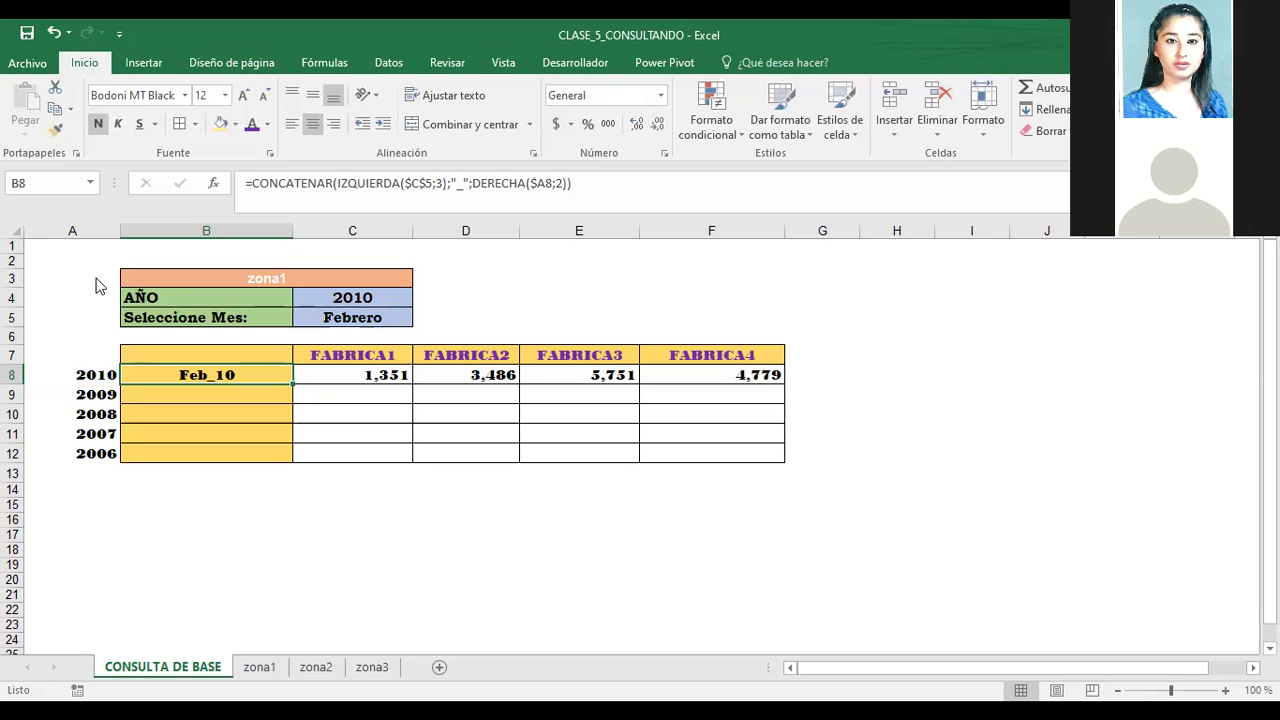
Widen the FABRICA1 and FABRICA2 columns on the zona3 sheet.
left_click(264, 673)
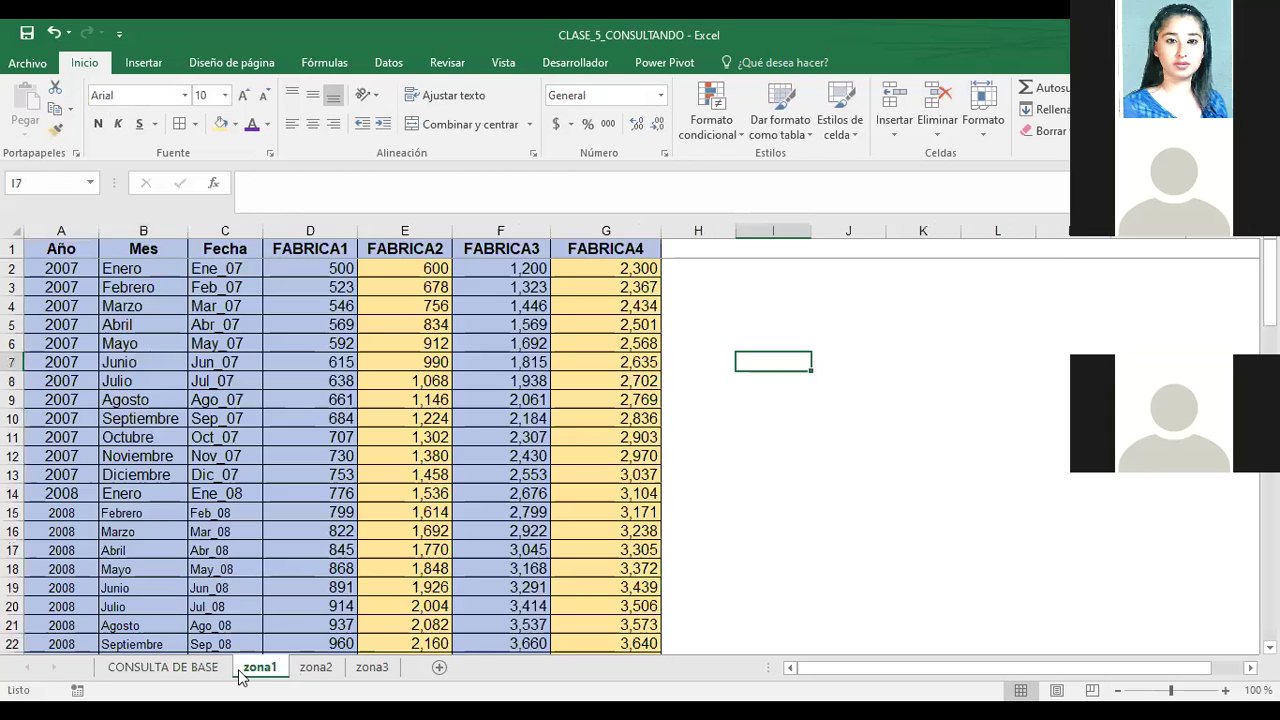
left_click(316, 668)
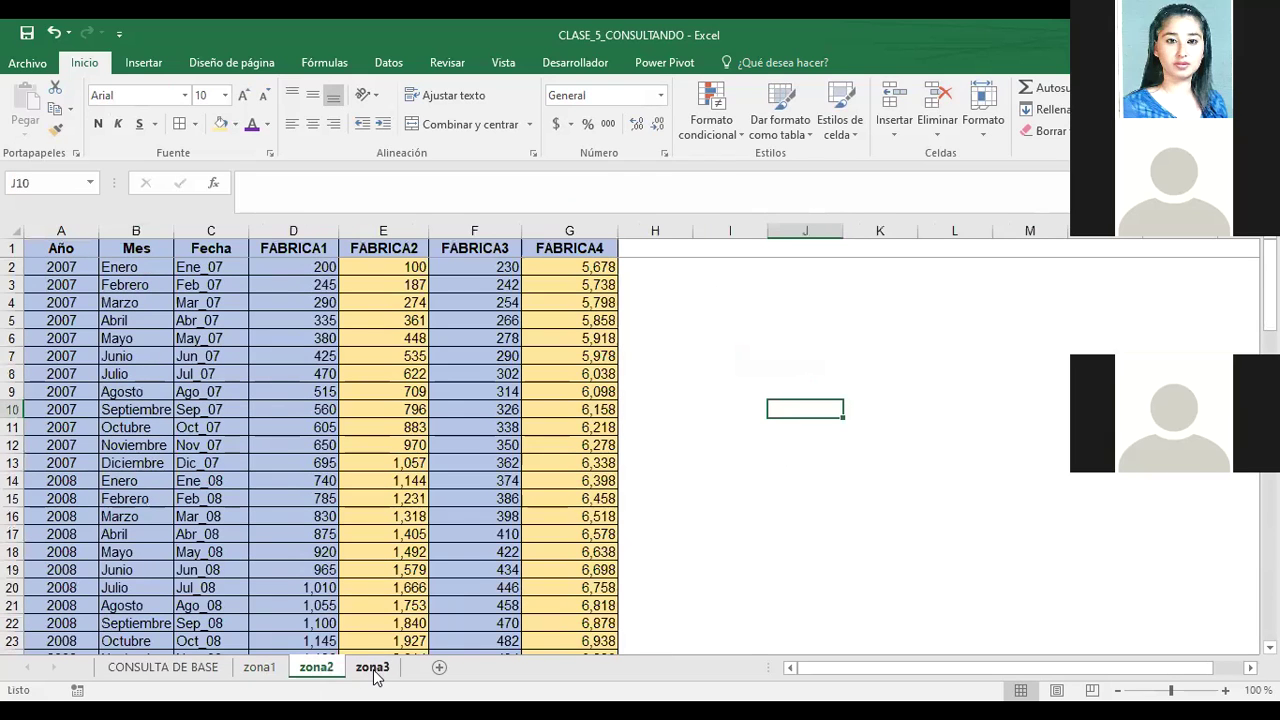
left_click(370, 668)
left_click(738, 513)
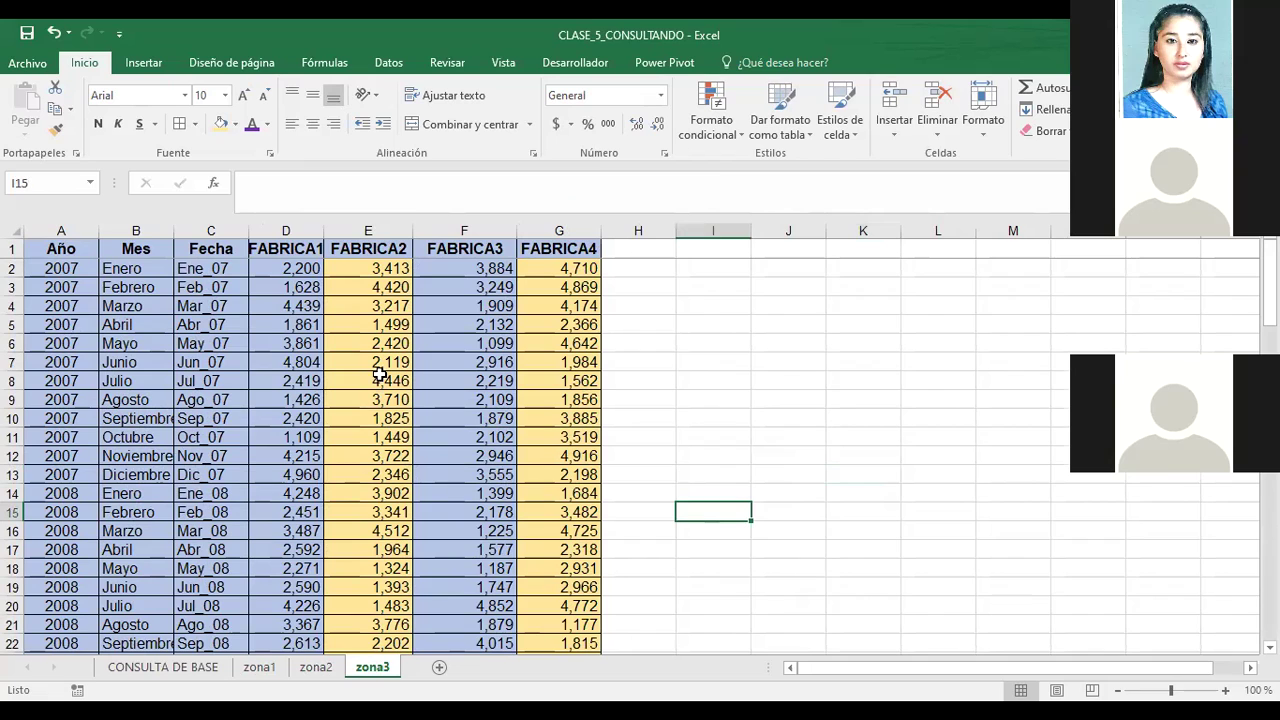
left_click_drag(321, 236, 339, 236)
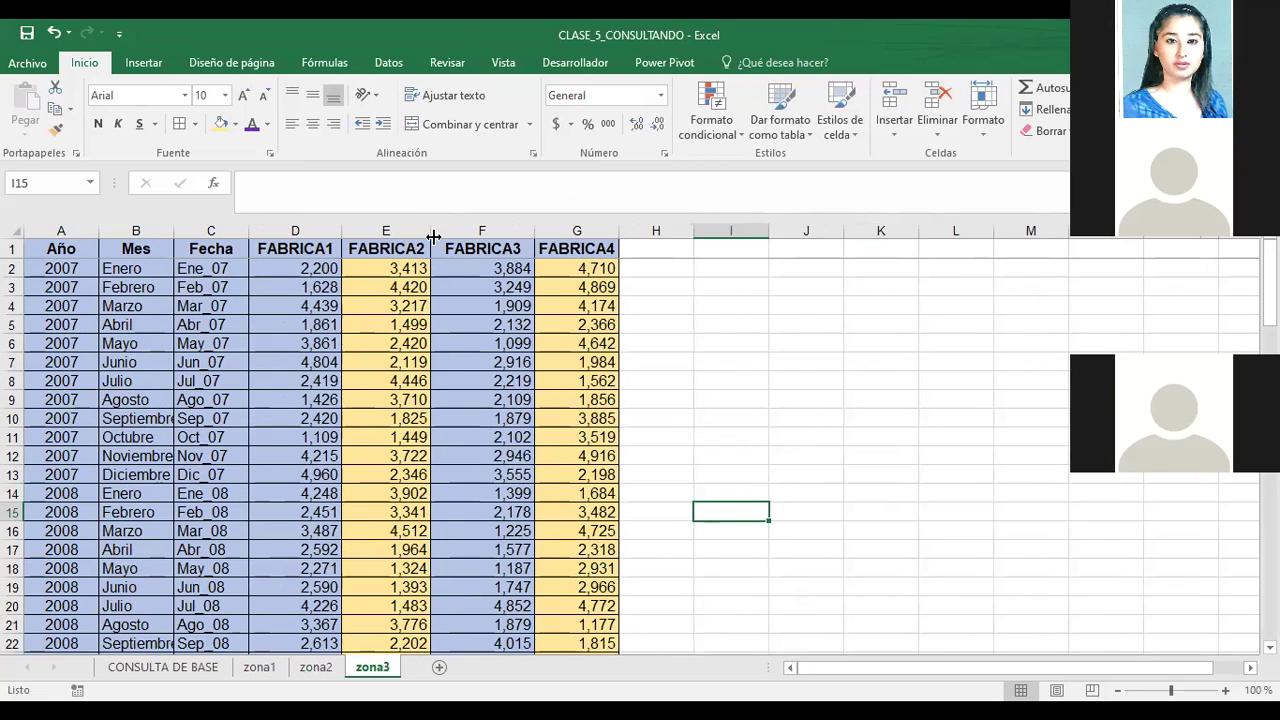
left_click_drag(430, 236, 457, 236)
left_click(811, 318)
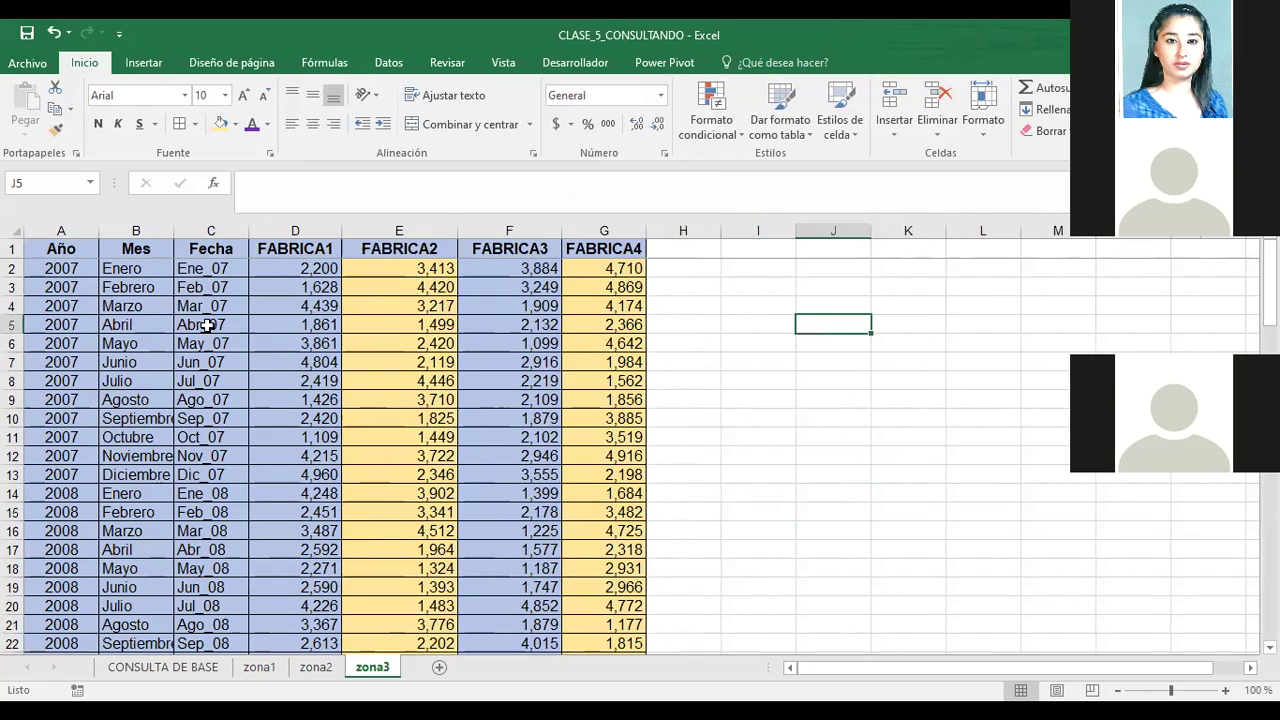
Inspect the year, month and Fecha formula in cells A2, B2 and C2.
left_click(55, 267)
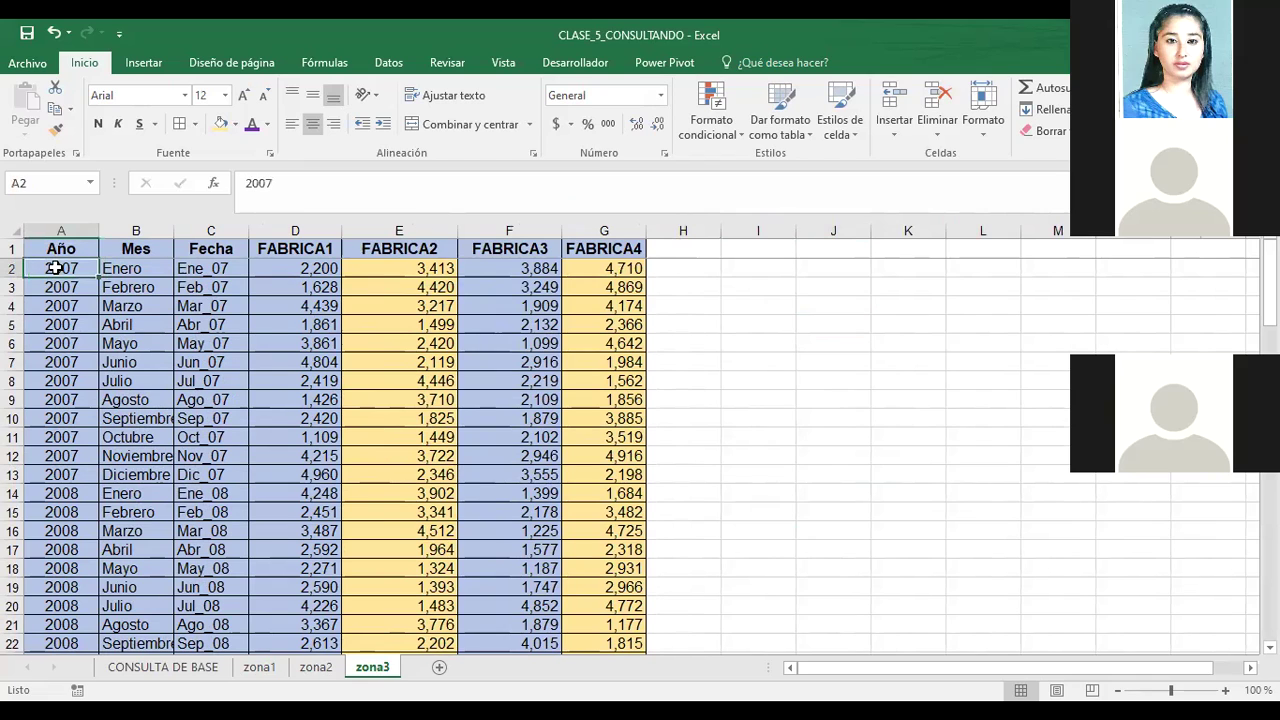
left_click(134, 268)
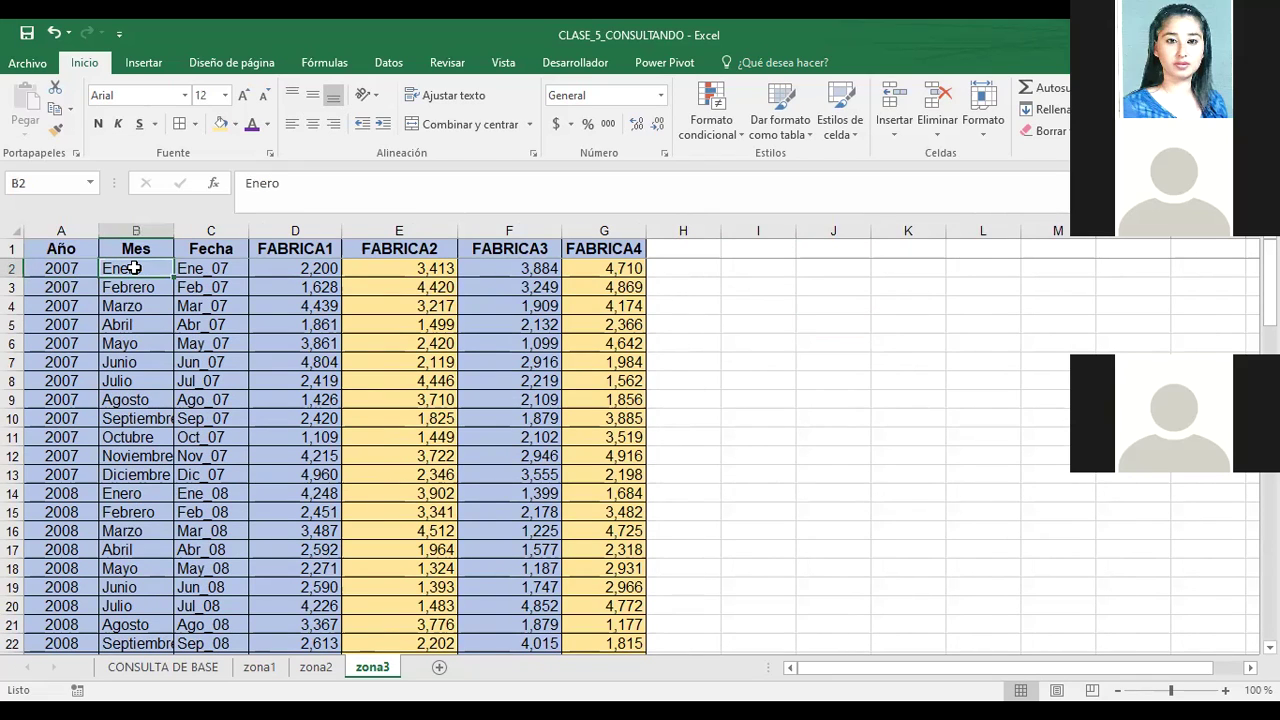
left_click(205, 268)
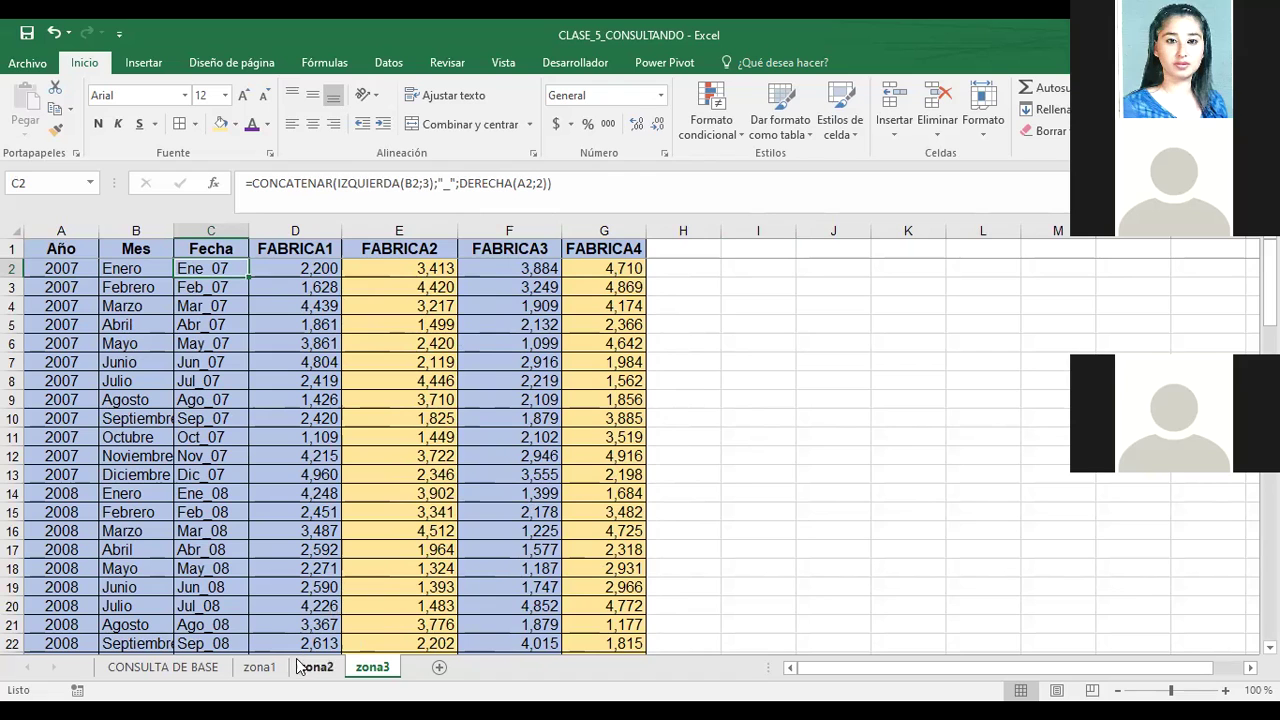
left_click(258, 667)
Cycle through the zona2, zona3 and zona1 sheets twice, ending on zona1.
left_click(312, 667)
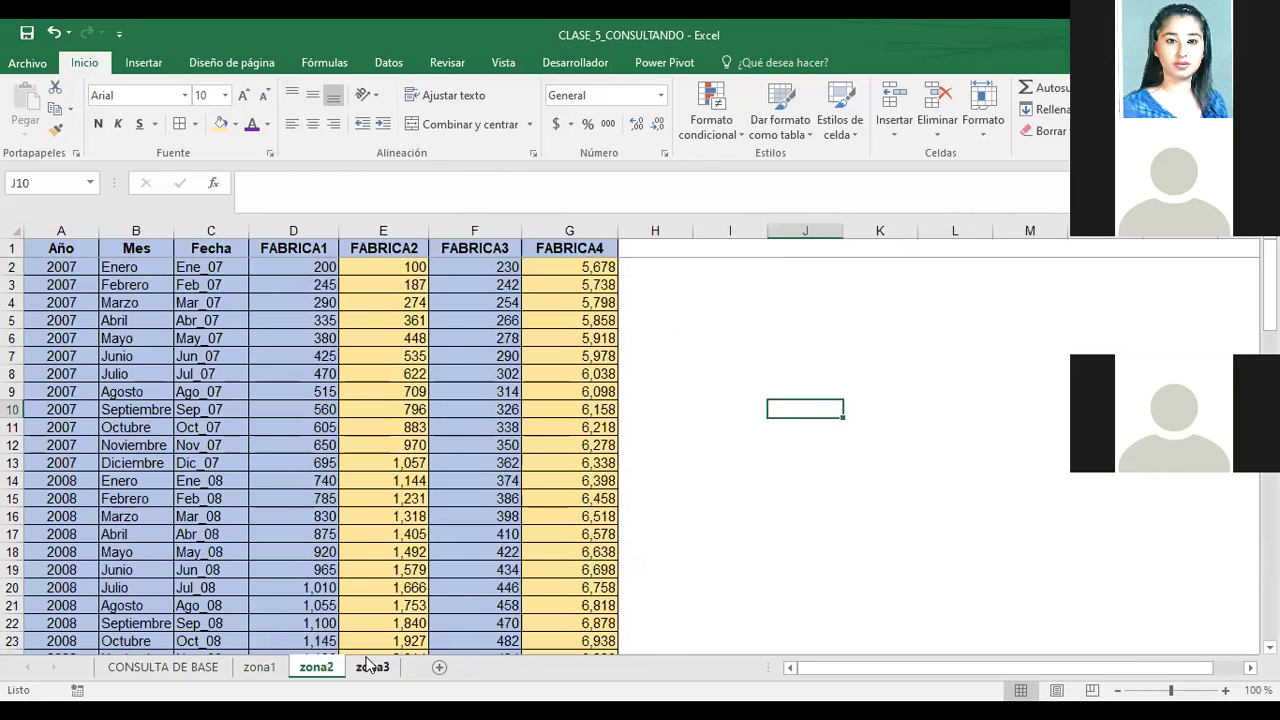
left_click(372, 667)
left_click(262, 667)
left_click(316, 667)
left_click(372, 667)
left_click(260, 667)
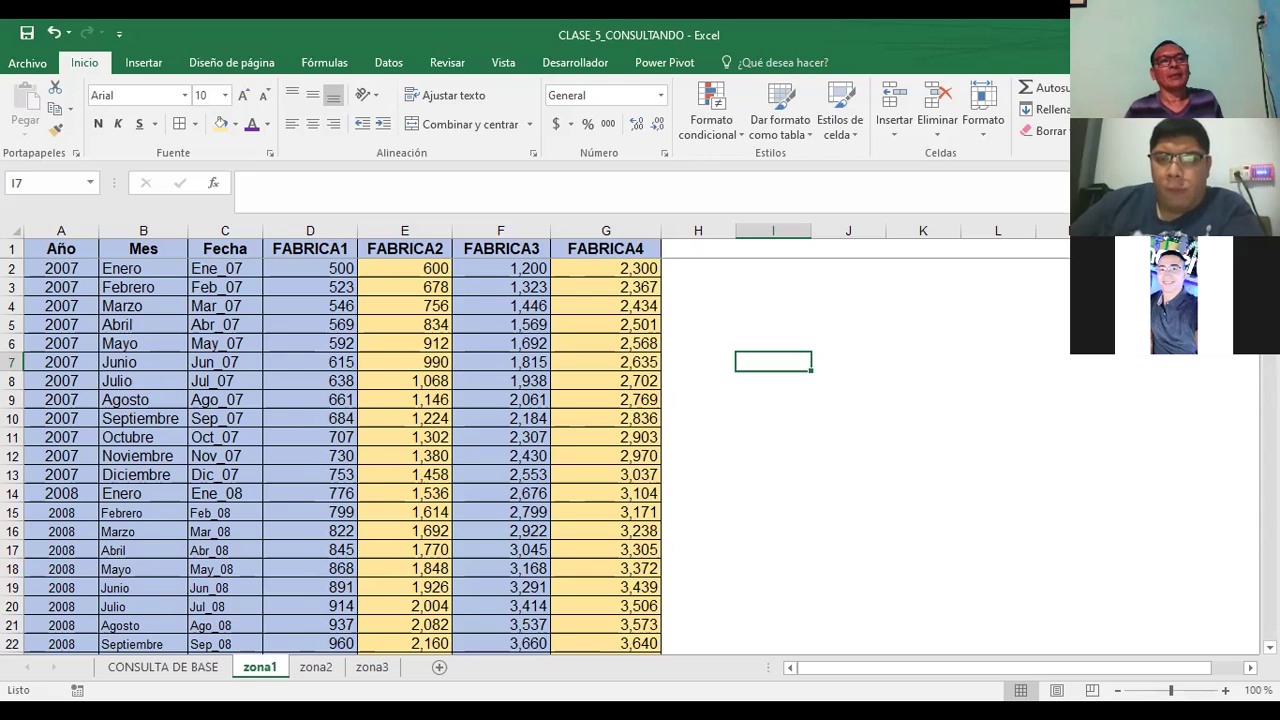
Cycle through the zona sheets back to CONSULTA DE BASE and check the year choice in C4.
left_click(316, 667)
left_click(372, 667)
left_click(312, 672)
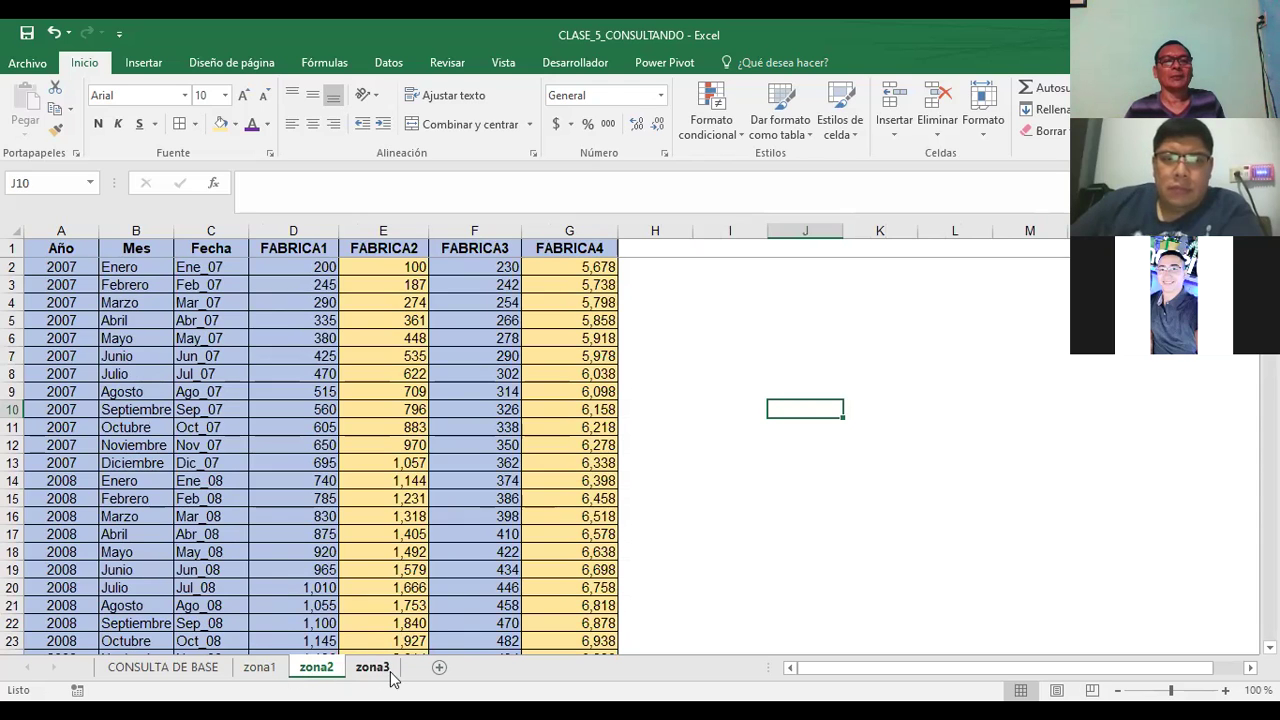
left_click(252, 676)
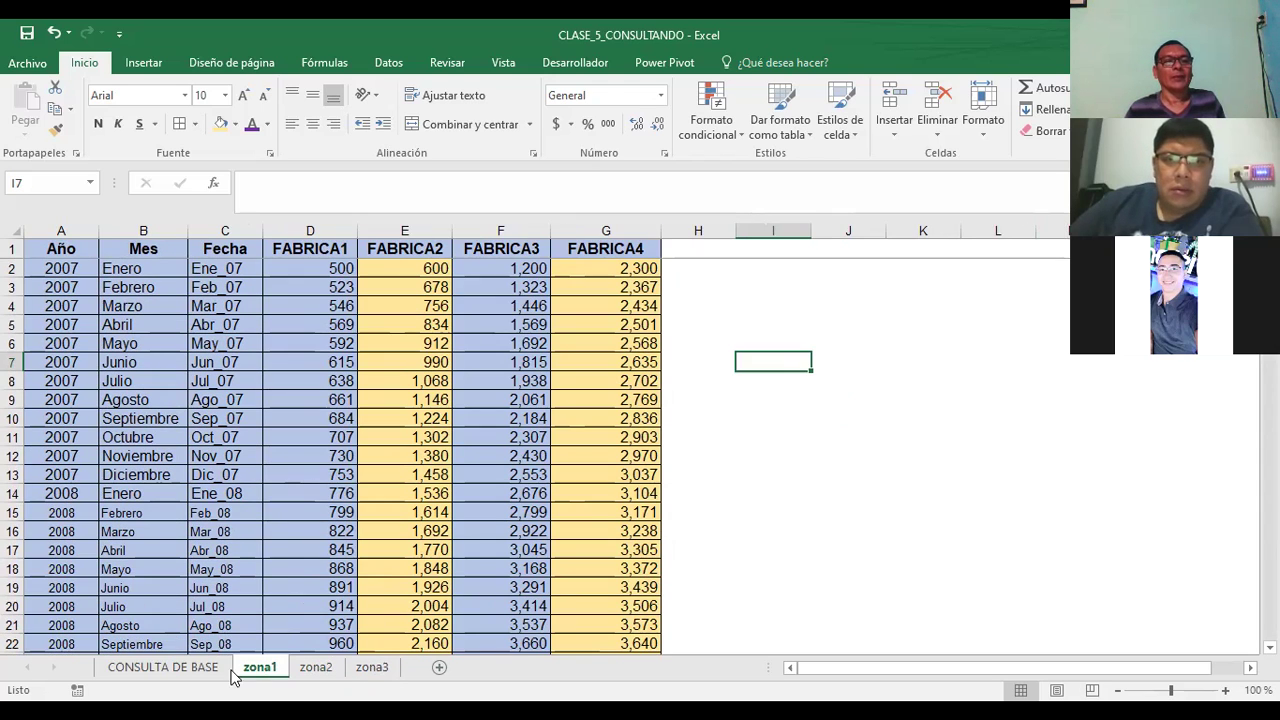
left_click(180, 675)
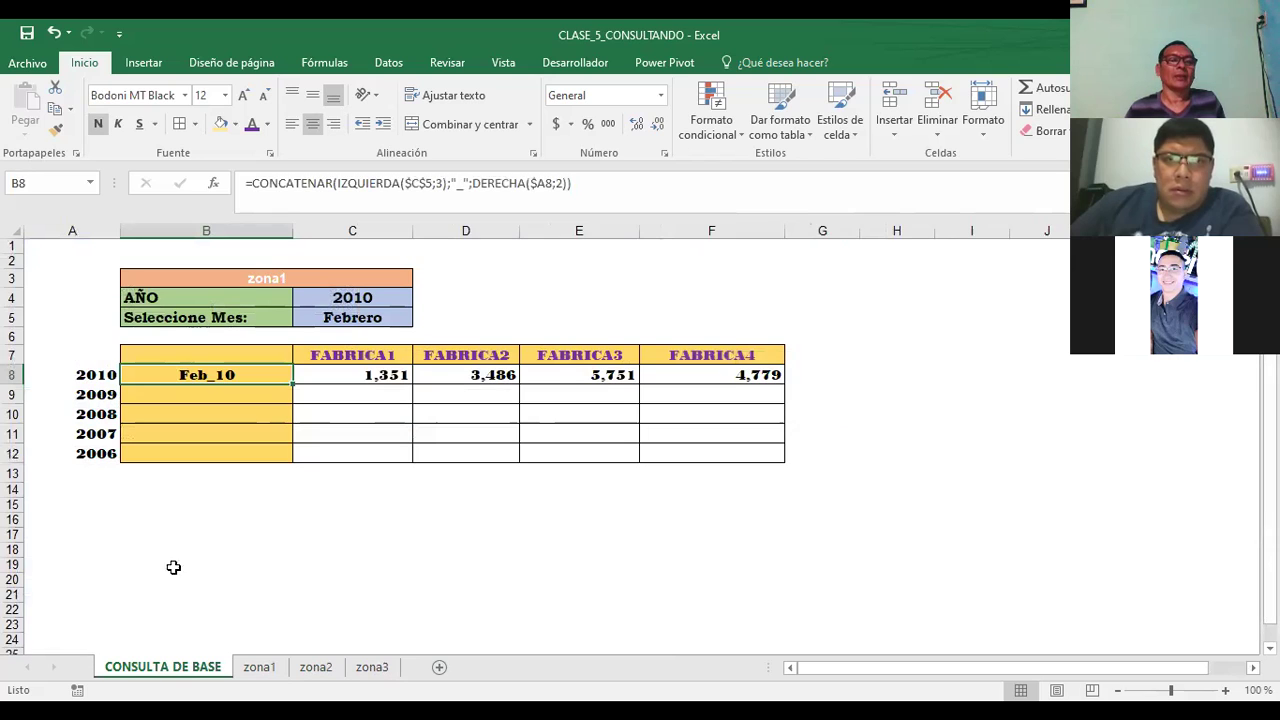
left_click(199, 517)
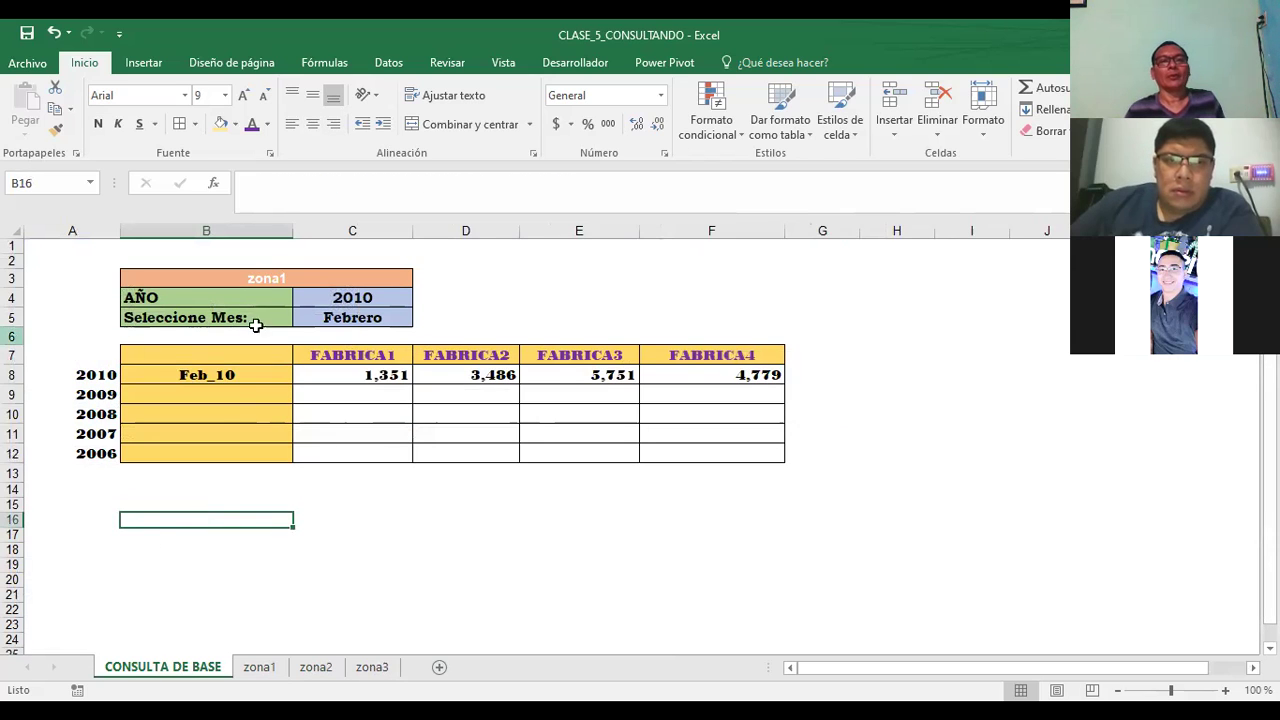
left_click(362, 297)
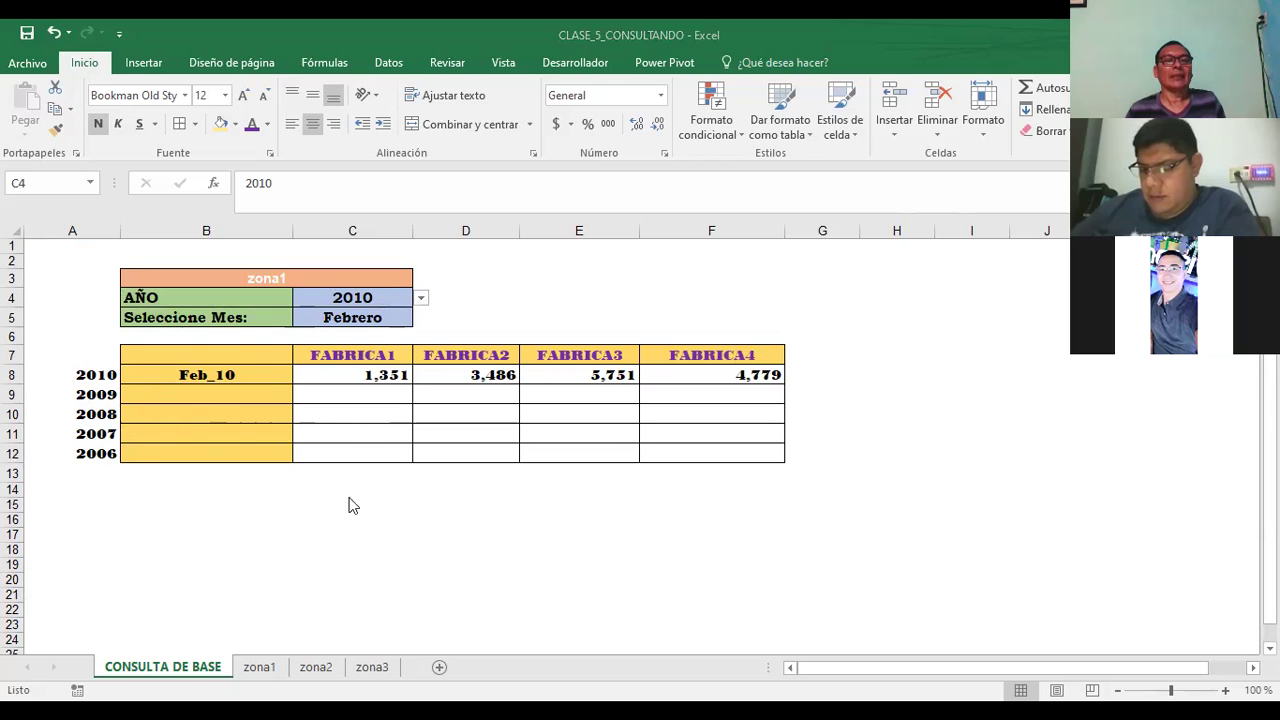
Review the years on the zona1 data sheet, checking the value in cell A4.
left_click(252, 667)
scroll(125, 438, "down", 2)
scroll(127, 430, "down", 5)
scroll(134, 420, "down", 9)
scroll(170, 434, "down", 5)
scroll(123, 443, "down", 4)
scroll(135, 438, "up", 20)
scroll(135, 438, "up", 5)
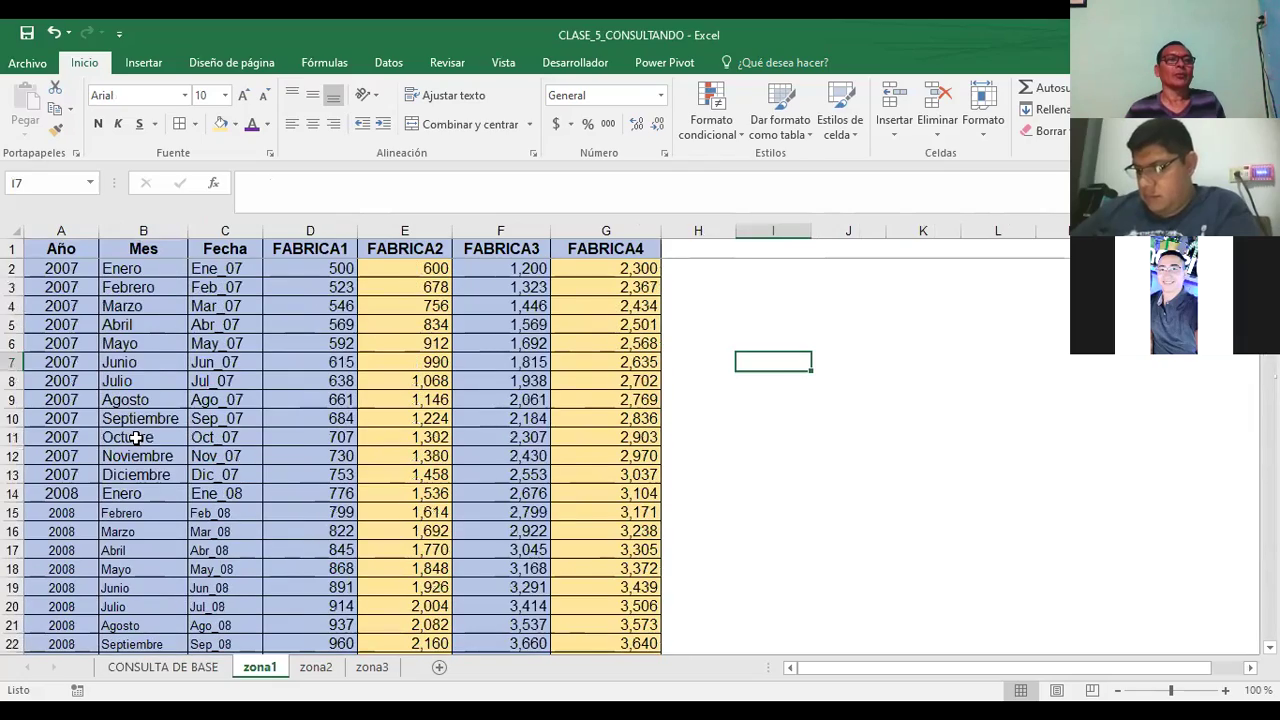
scroll(135, 438, "down", 5)
scroll(137, 443, "down", 7)
scroll(137, 448, "down", 4)
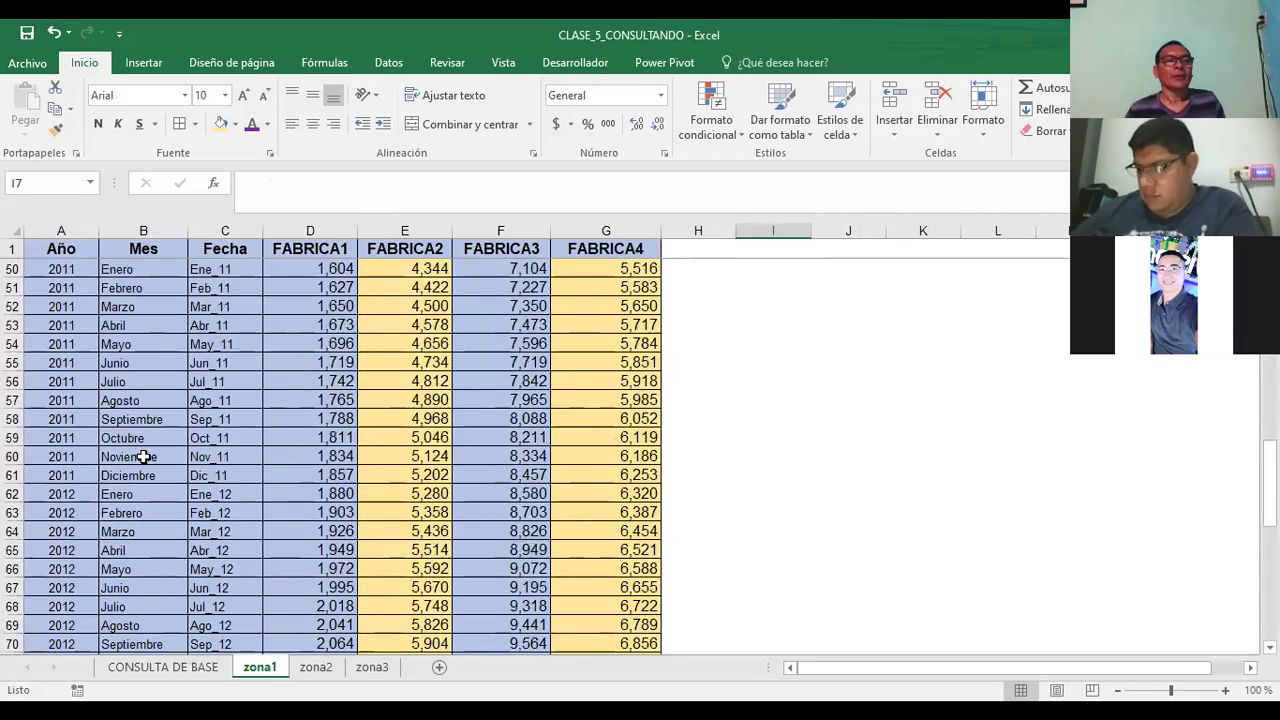
scroll(143, 451, "down", 9)
scroll(148, 472, "down", 5)
scroll(152, 440, "up", 4)
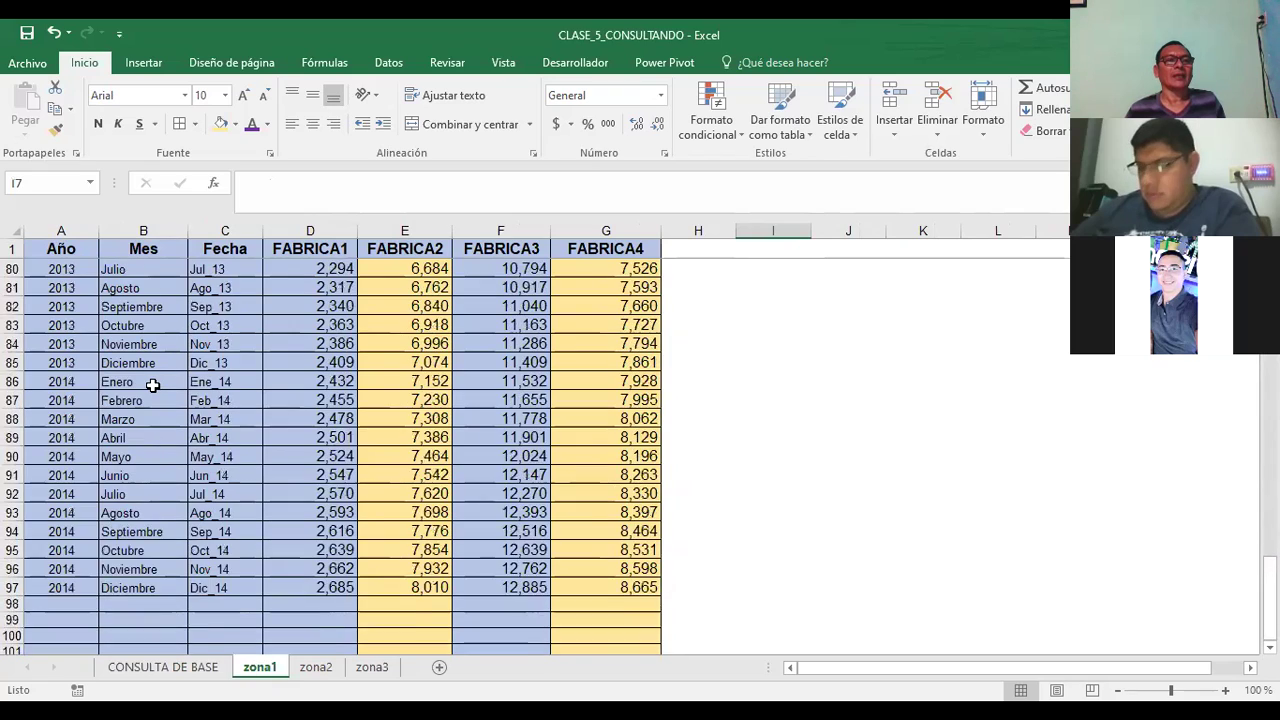
scroll(152, 385, "up", 6)
scroll(150, 385, "up", 3)
scroll(145, 385, "up", 7)
scroll(140, 387, "up", 4)
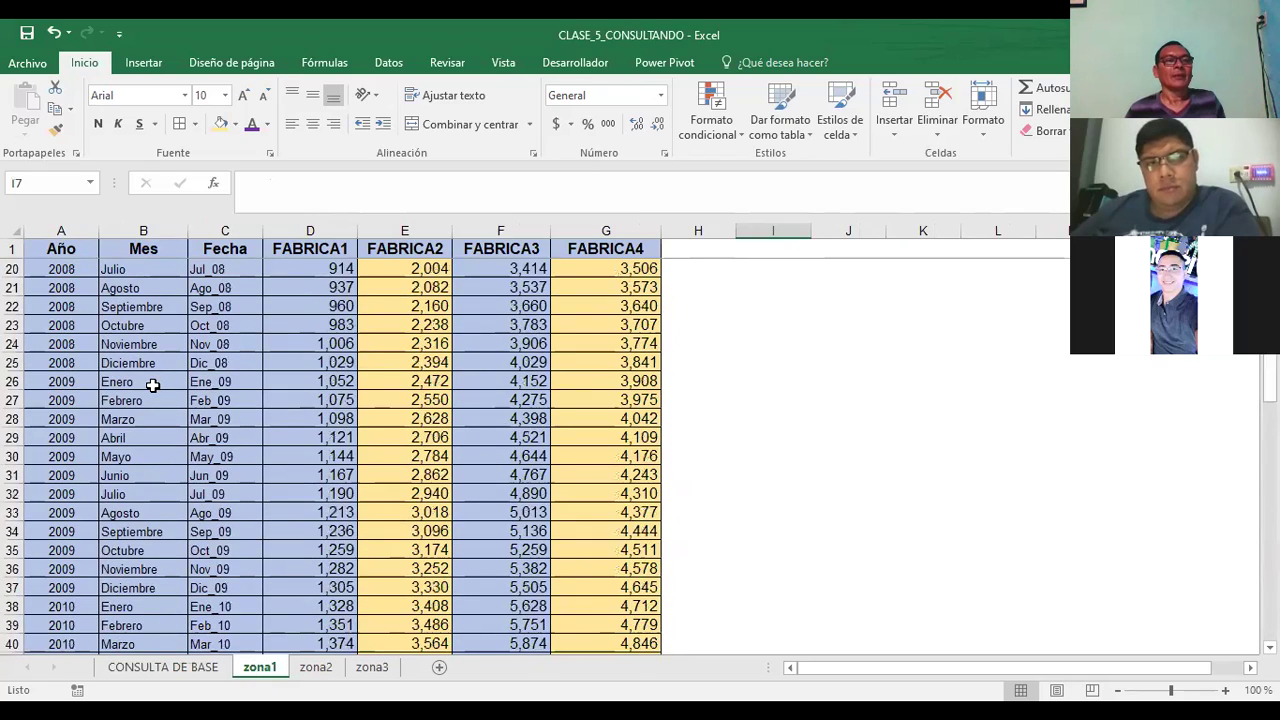
scroll(130, 389, "up", 5)
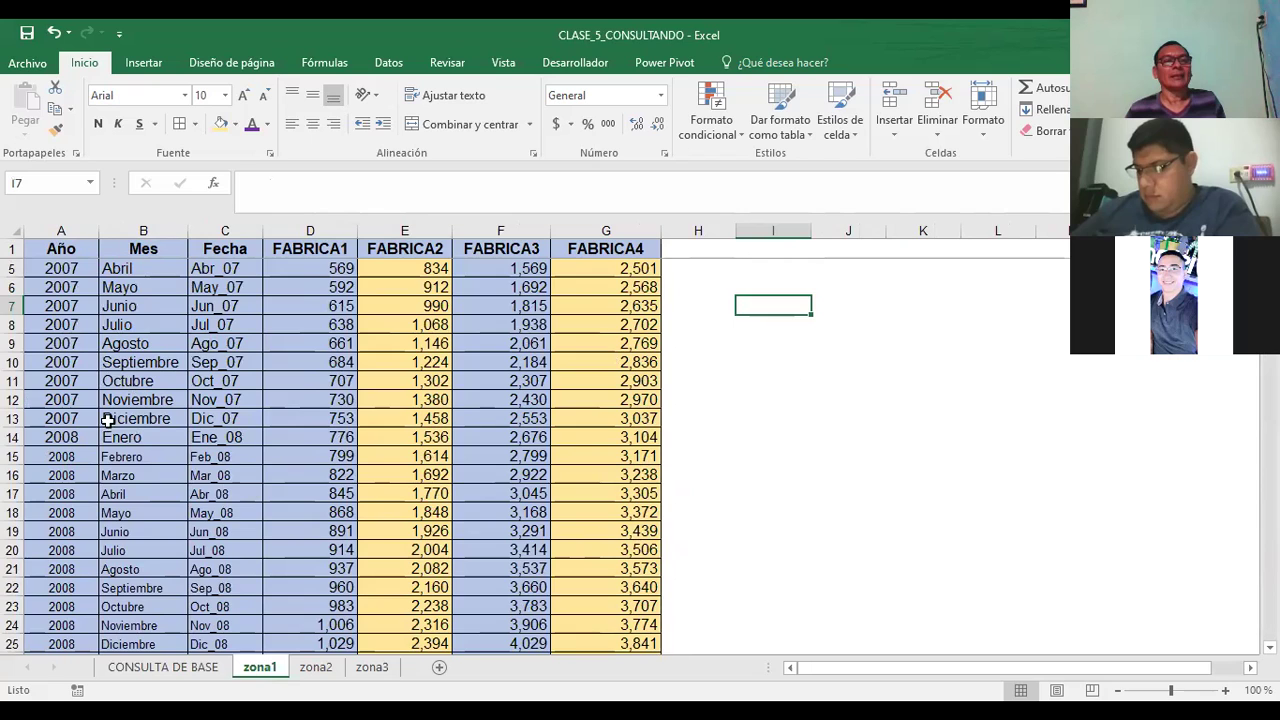
scroll(120, 395, "down", 3)
scroll(130, 410, "down", 9)
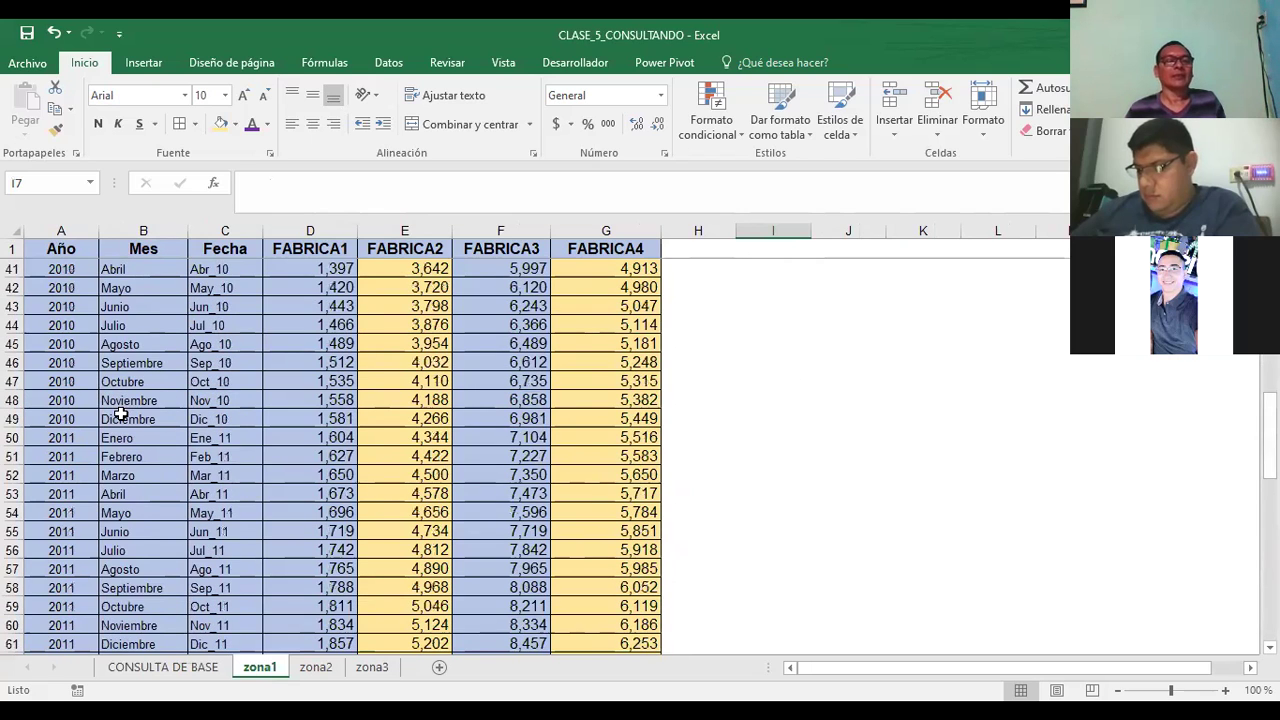
scroll(170, 465, "down", 4)
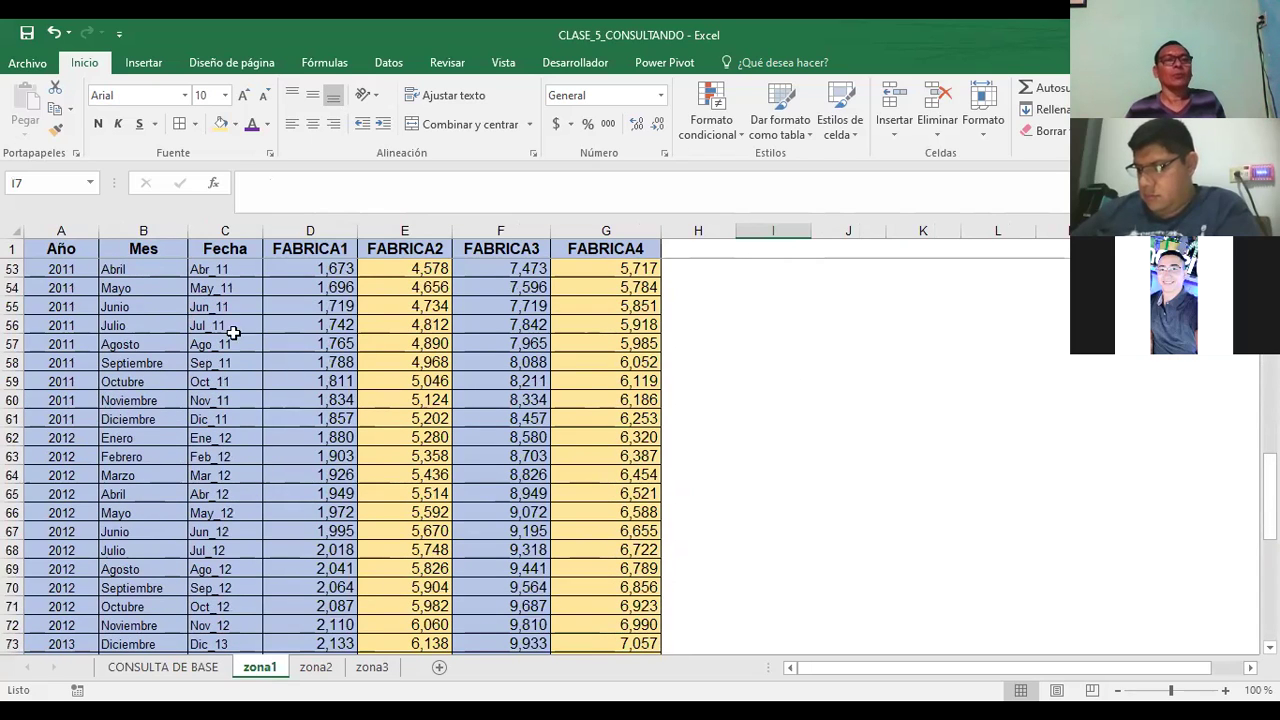
scroll(405, 374, "up", 7)
scroll(405, 374, "up", 10)
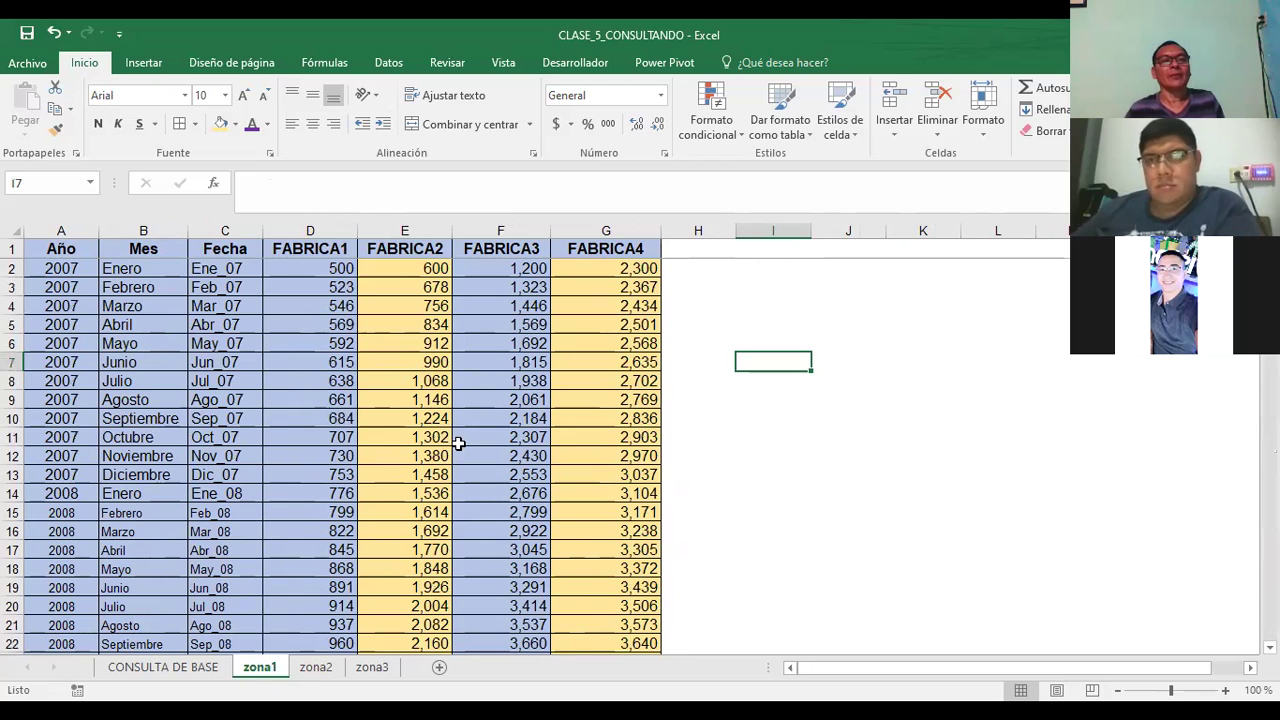
scroll(252, 386, "down", 1)
scroll(252, 386, "up", 1)
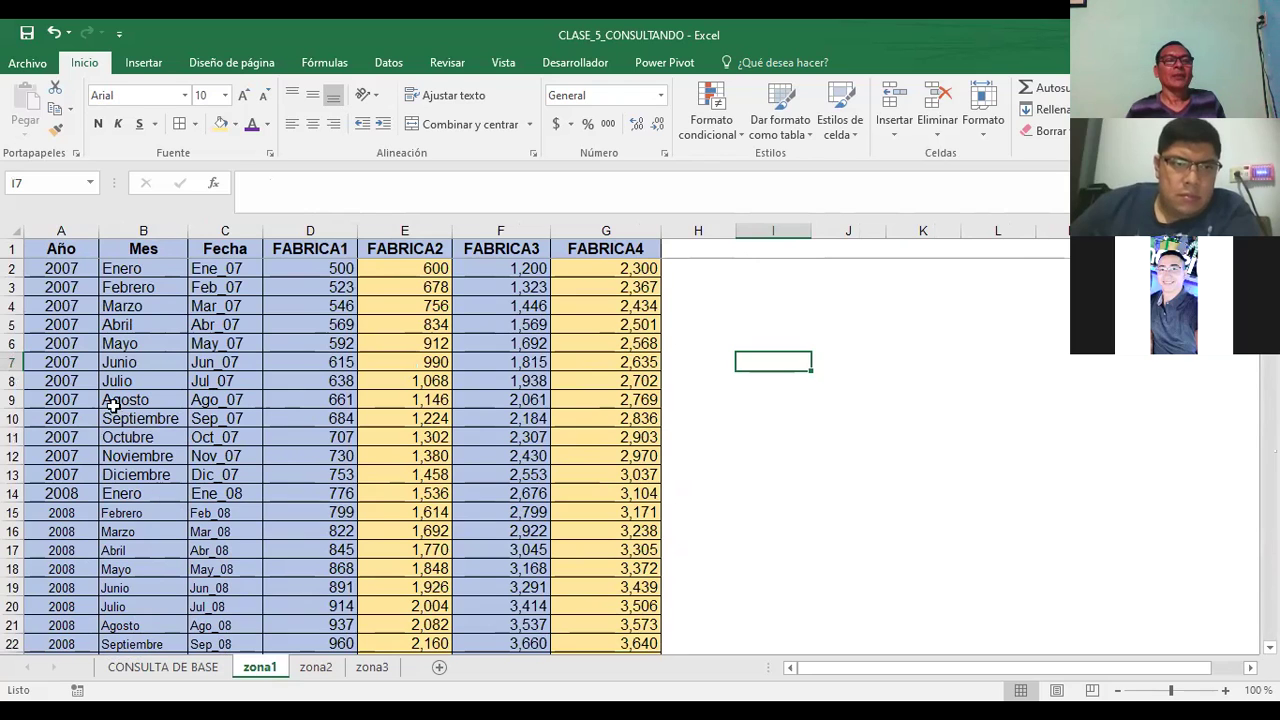
left_click(55, 305)
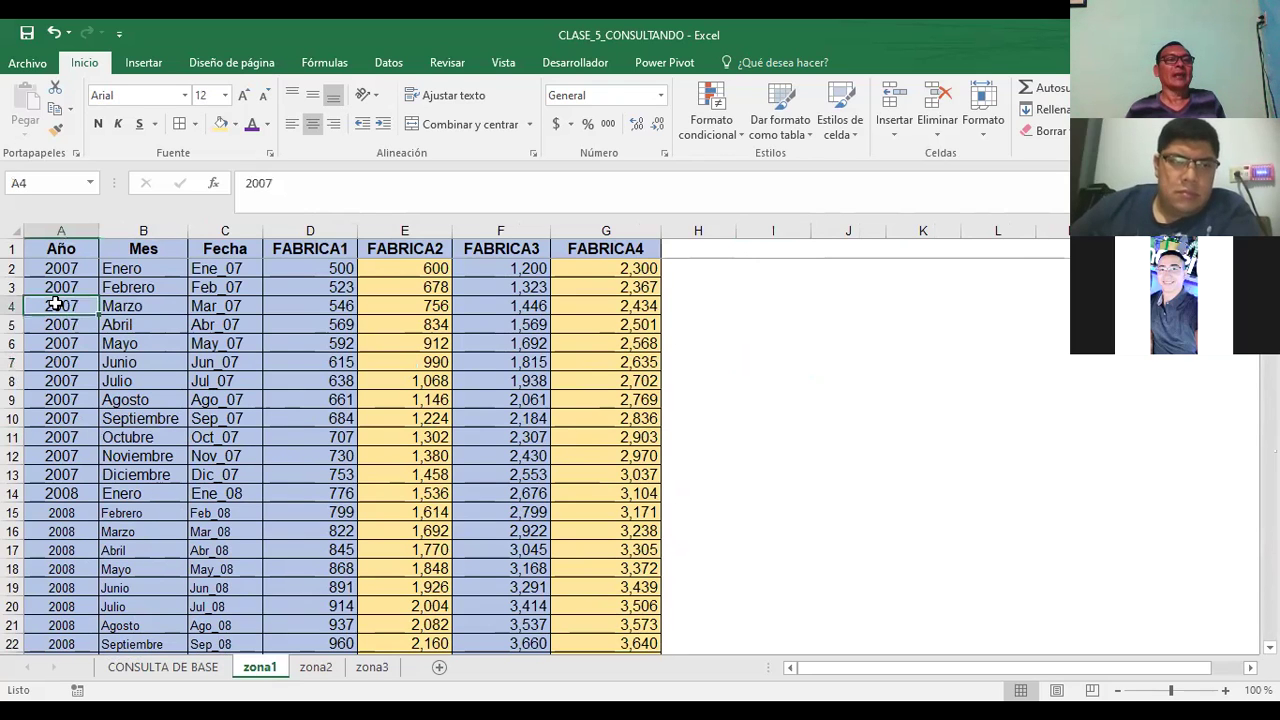
scroll(110, 503, "down", 4)
scroll(100, 500, "down", 3)
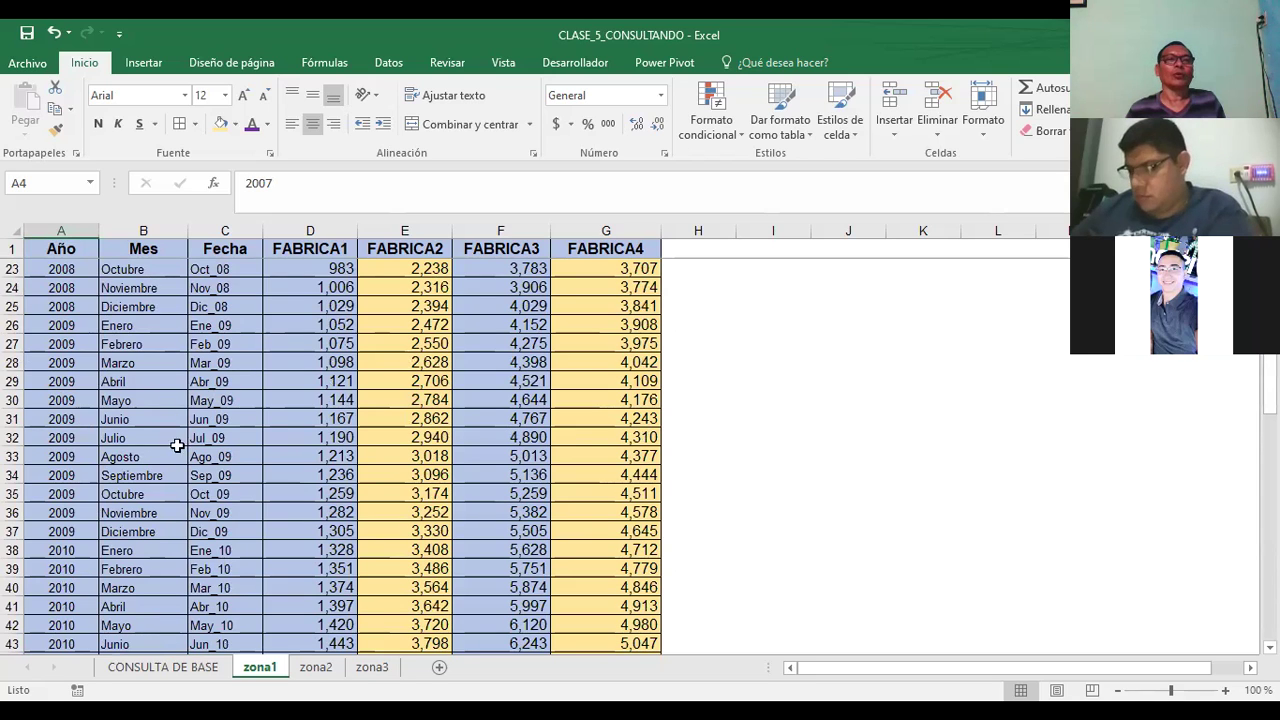
Fill H23:H34 with a test year series from 2002 to 2013.
left_click(698, 264)
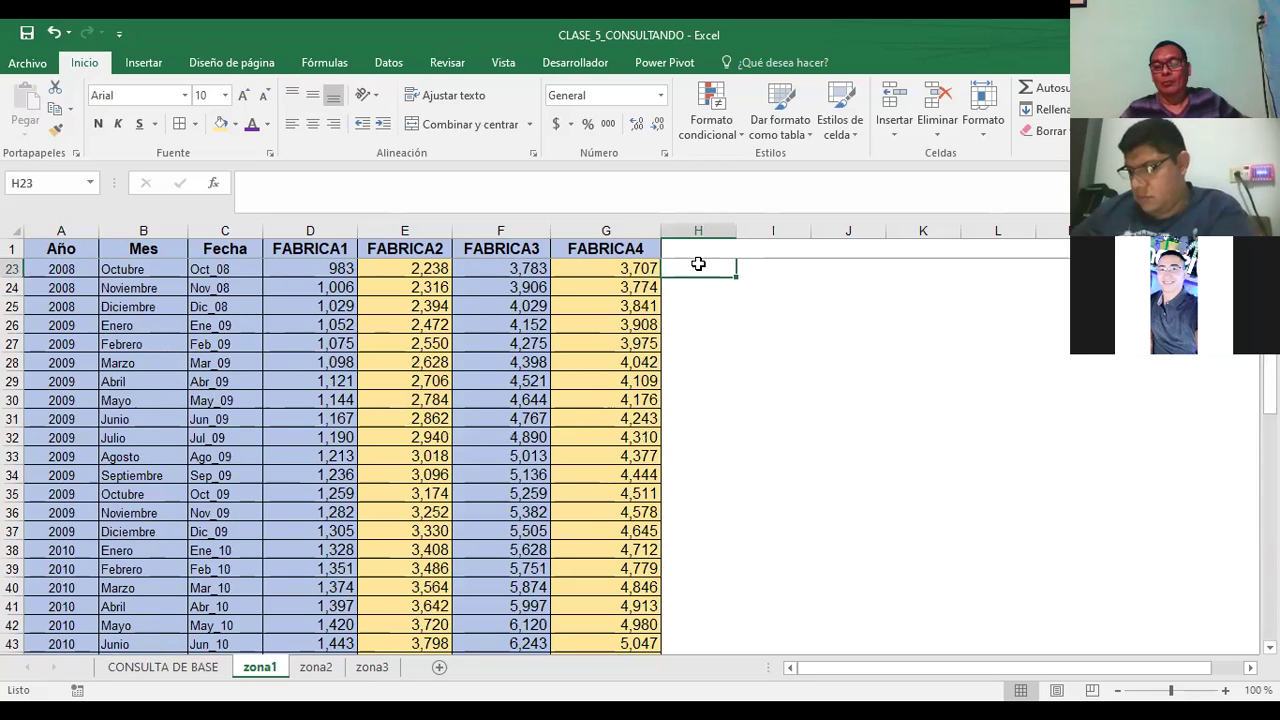
type("2002")
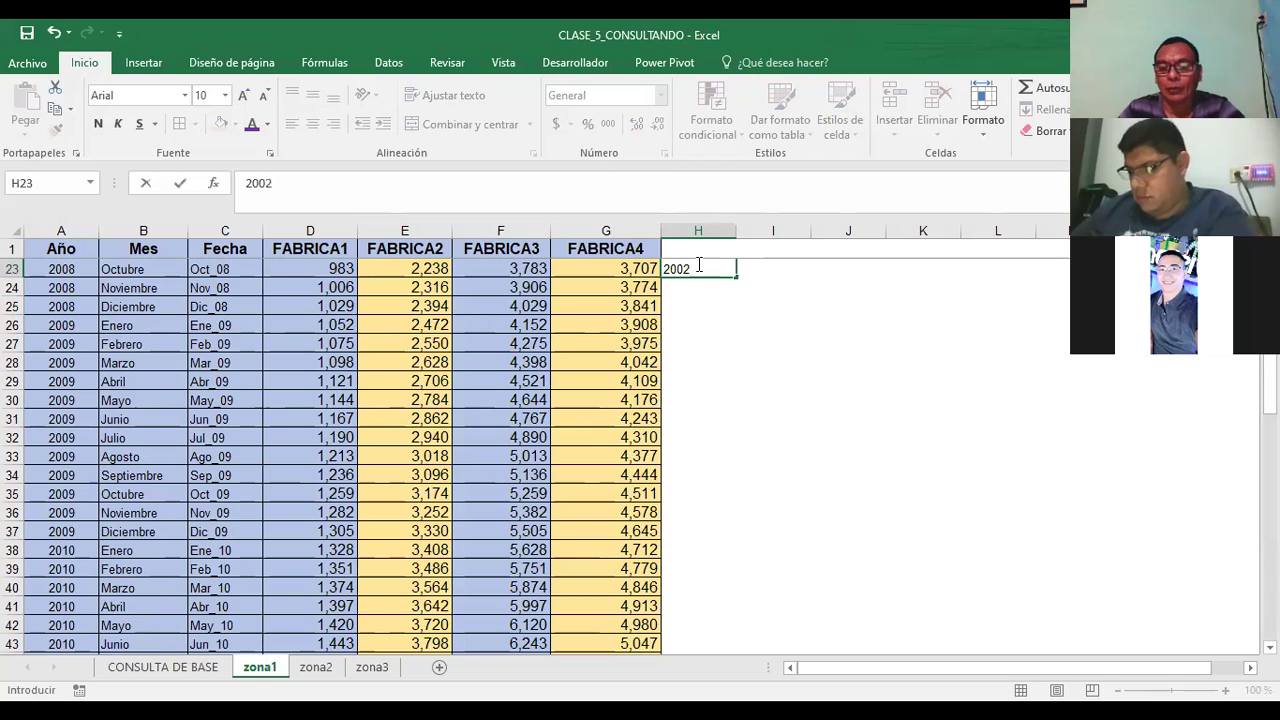
key("Tab")
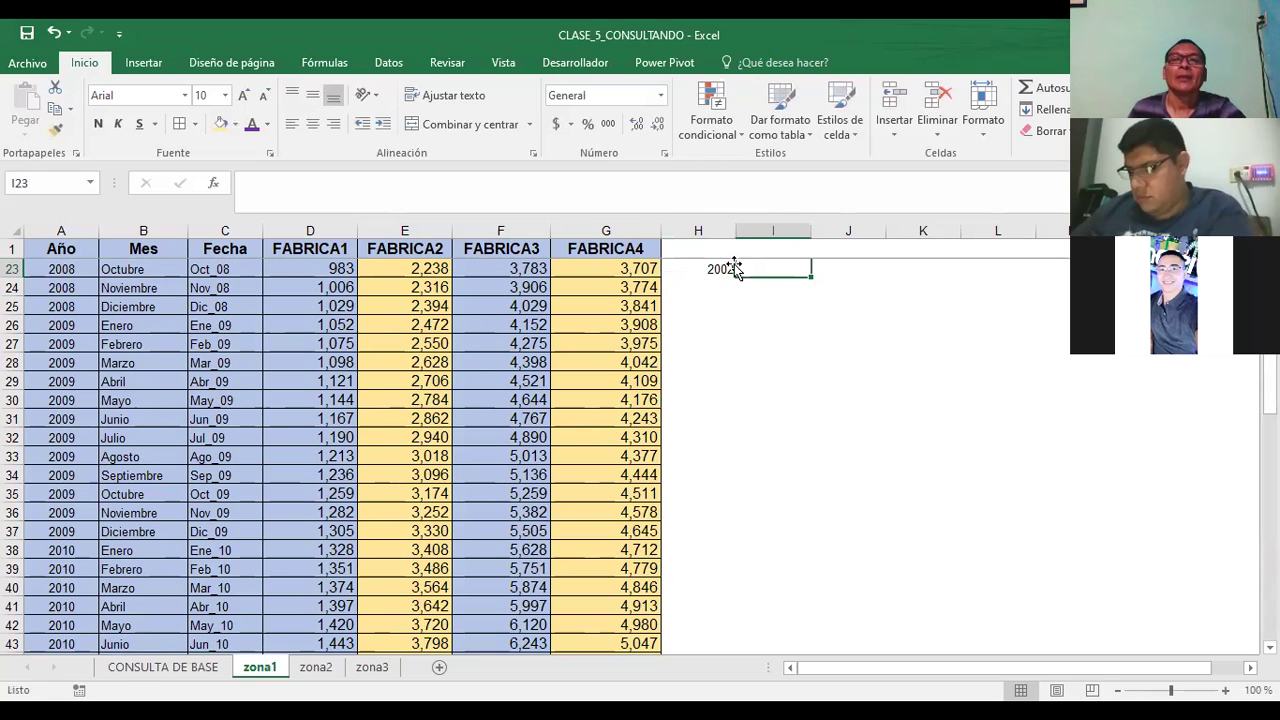
left_click(725, 268)
left_click(733, 277)
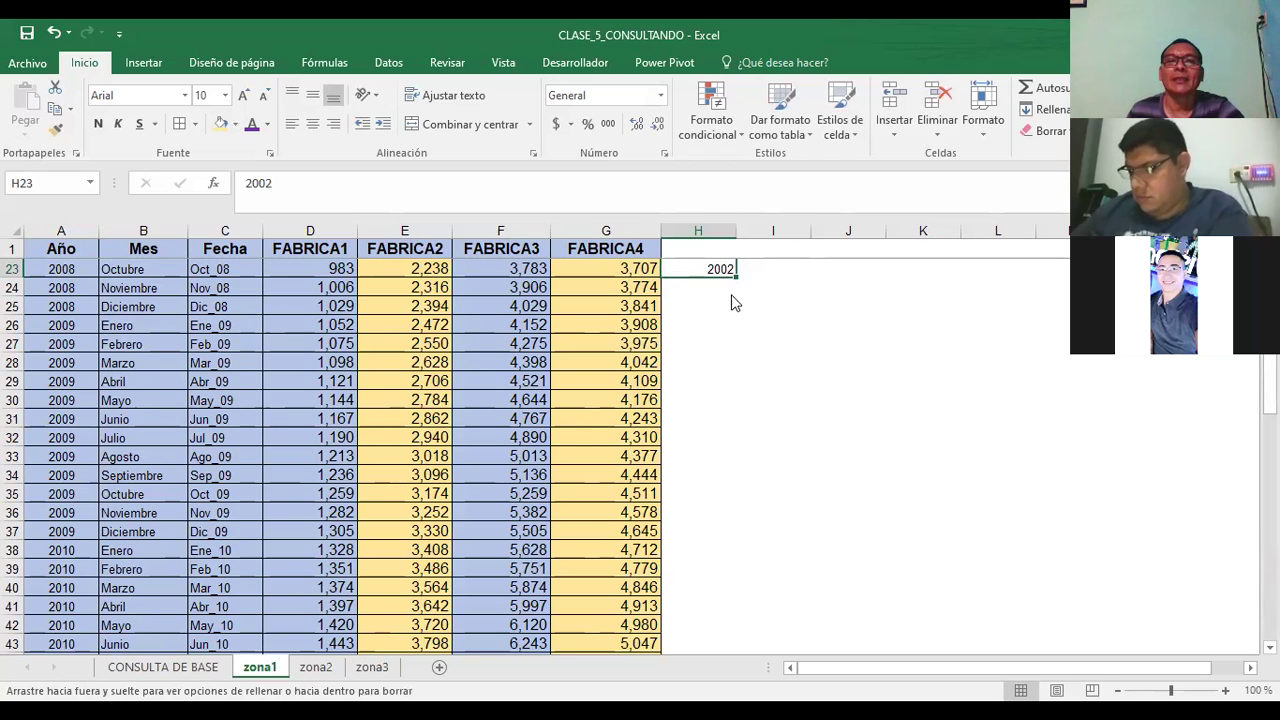
left_click_drag(718, 494, 755, 480)
left_click(760, 473)
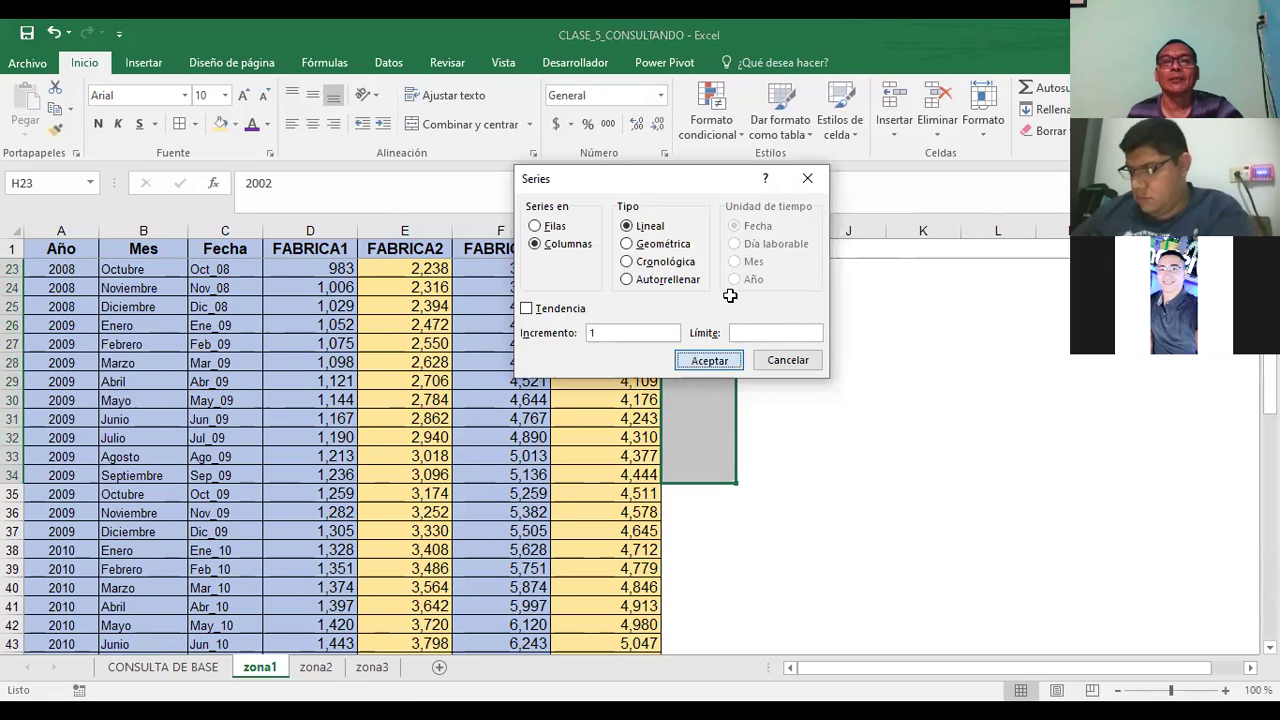
key("Return")
left_click(720, 492)
Clear the test years from H23:H34.
left_click(731, 474)
left_click_drag(714, 270, 711, 474)
key("Delete")
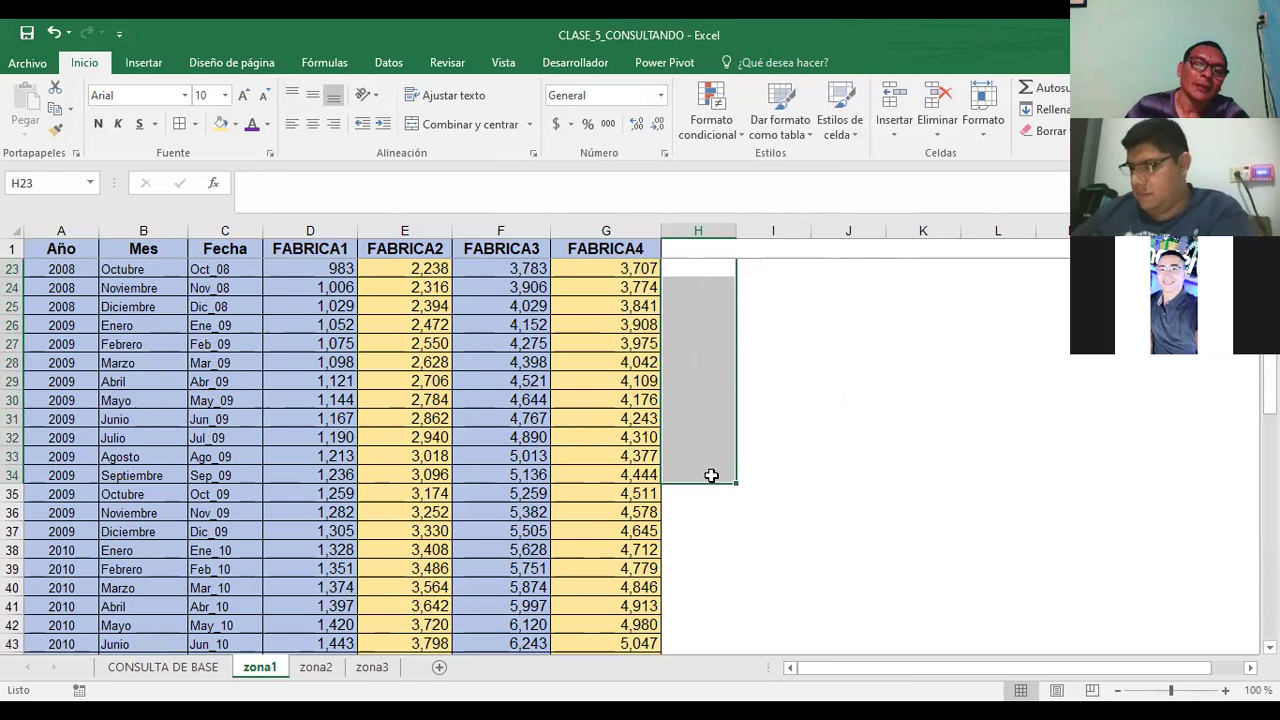
left_click(842, 414)
Change the year in cell A51 from 2011 to 2010.
left_click(71, 347)
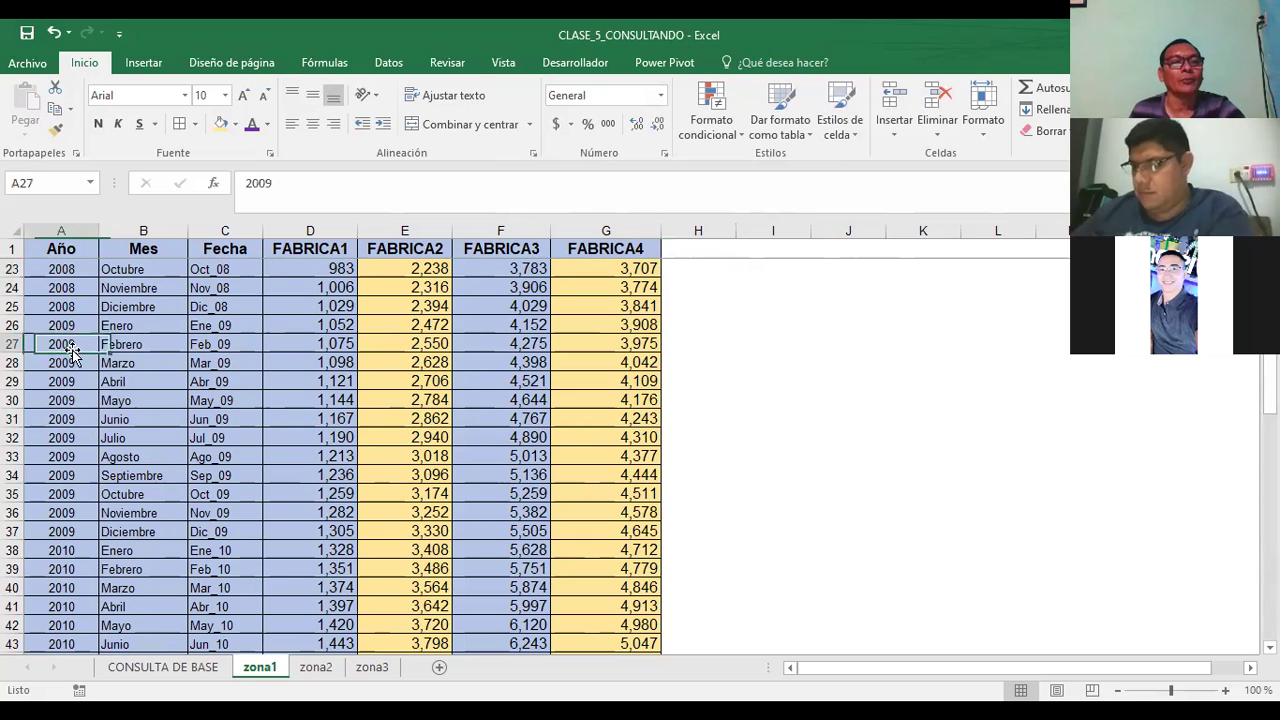
scroll(45, 610, "down", 2)
scroll(61, 632, "down", 2)
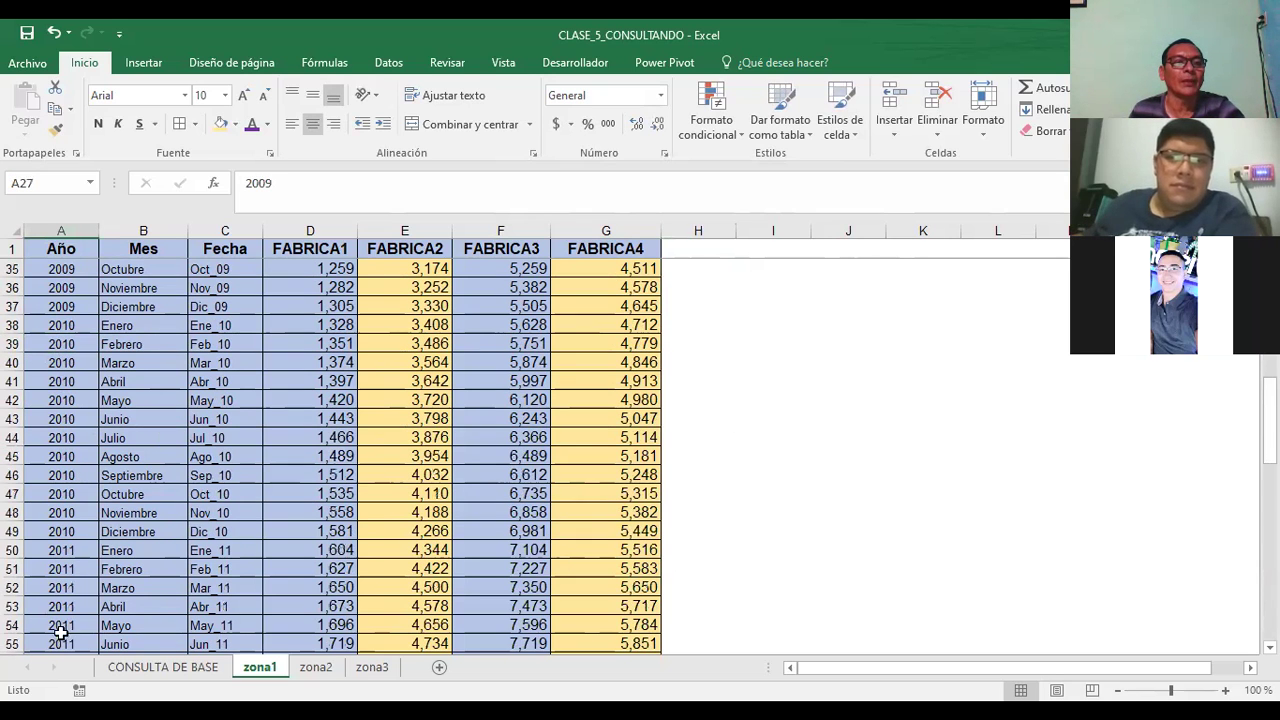
scroll(61, 630, "down", 3)
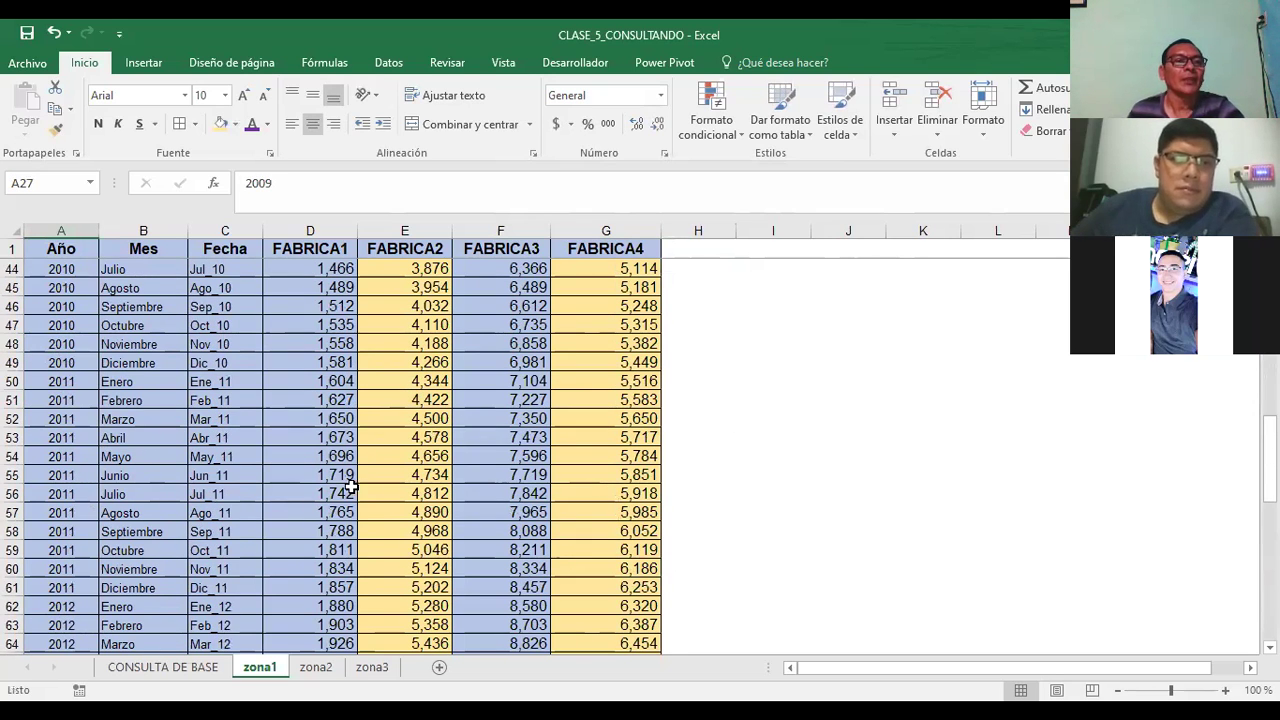
left_click(62, 404)
type("2010")
key("Return")
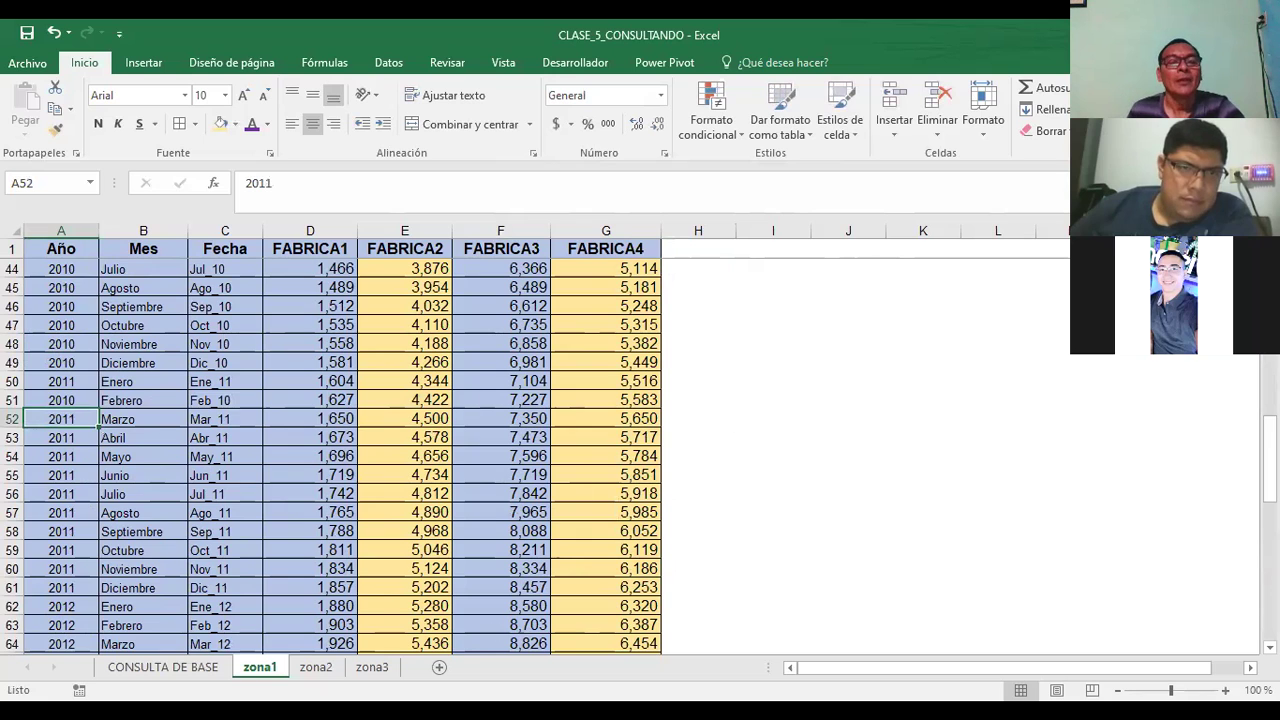
scroll(297, 634, "up", 5)
scroll(300, 637, "up", 8)
On CONSULTA DE BASE, inspect the year list validation on C4, then cancel it.
left_click(160, 667)
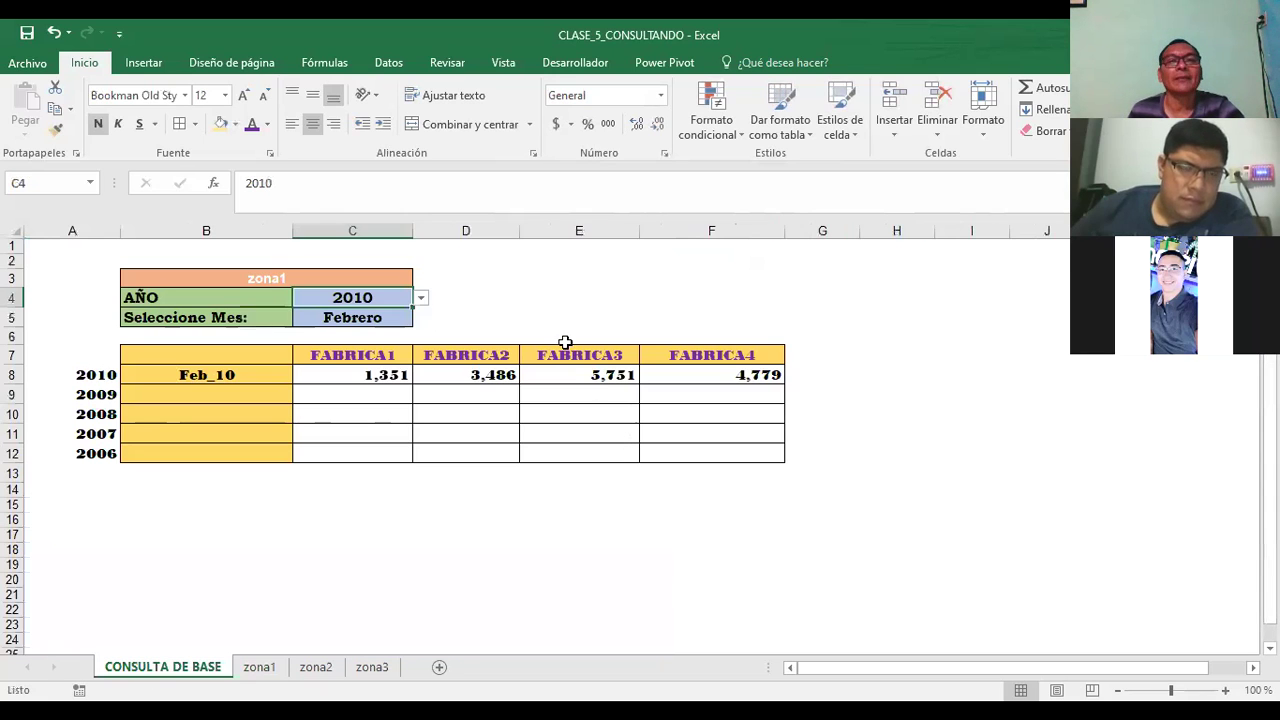
left_click(580, 277)
left_click(366, 297)
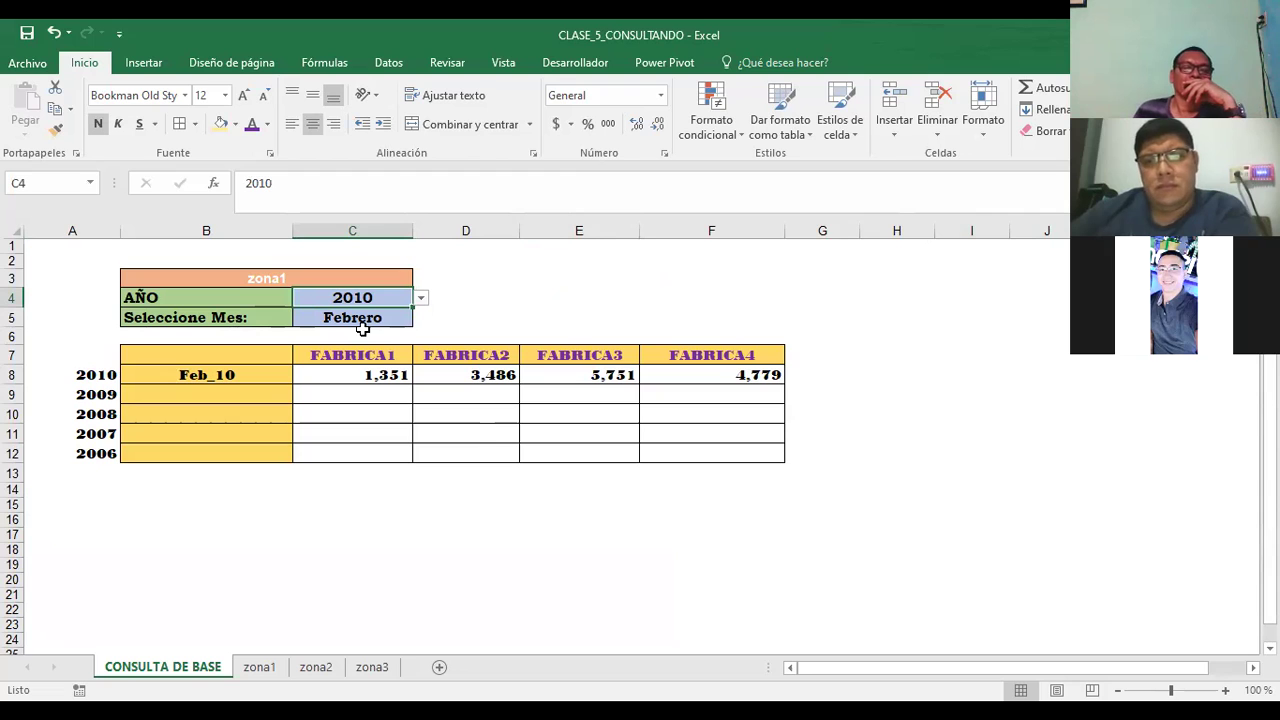
left_click(389, 62)
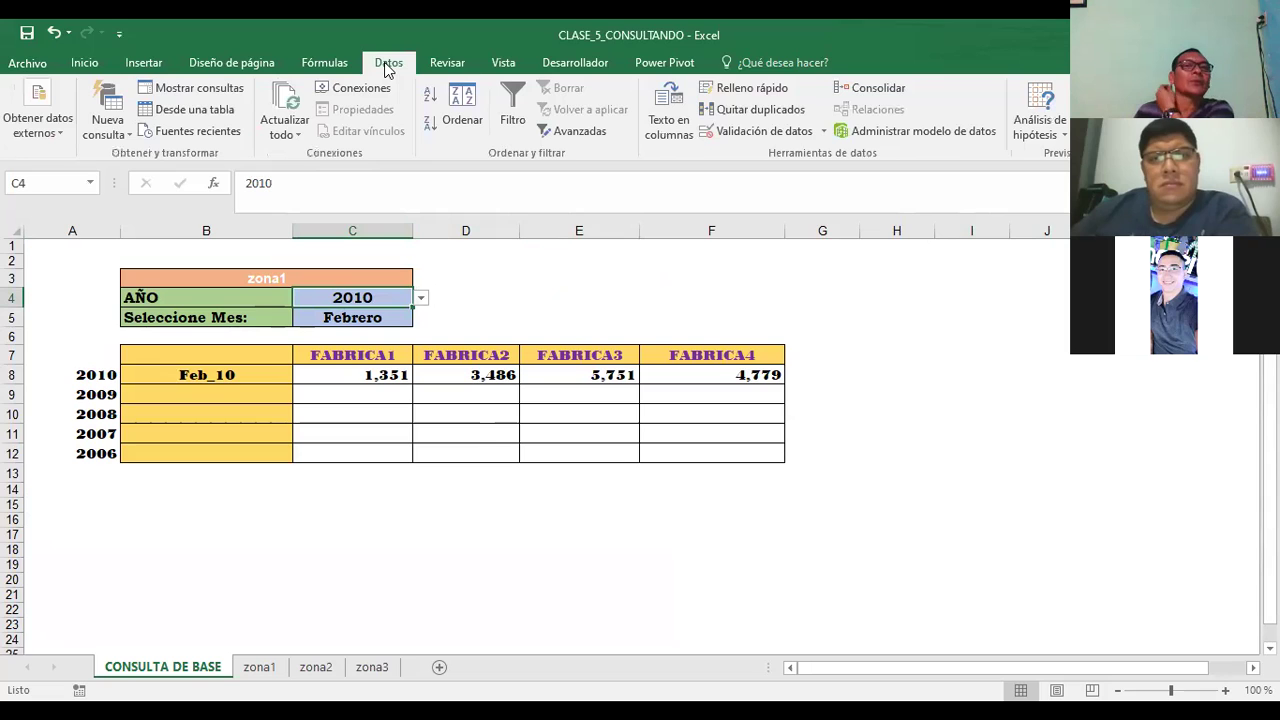
left_click(770, 131)
left_click(613, 305)
left_click(718, 307)
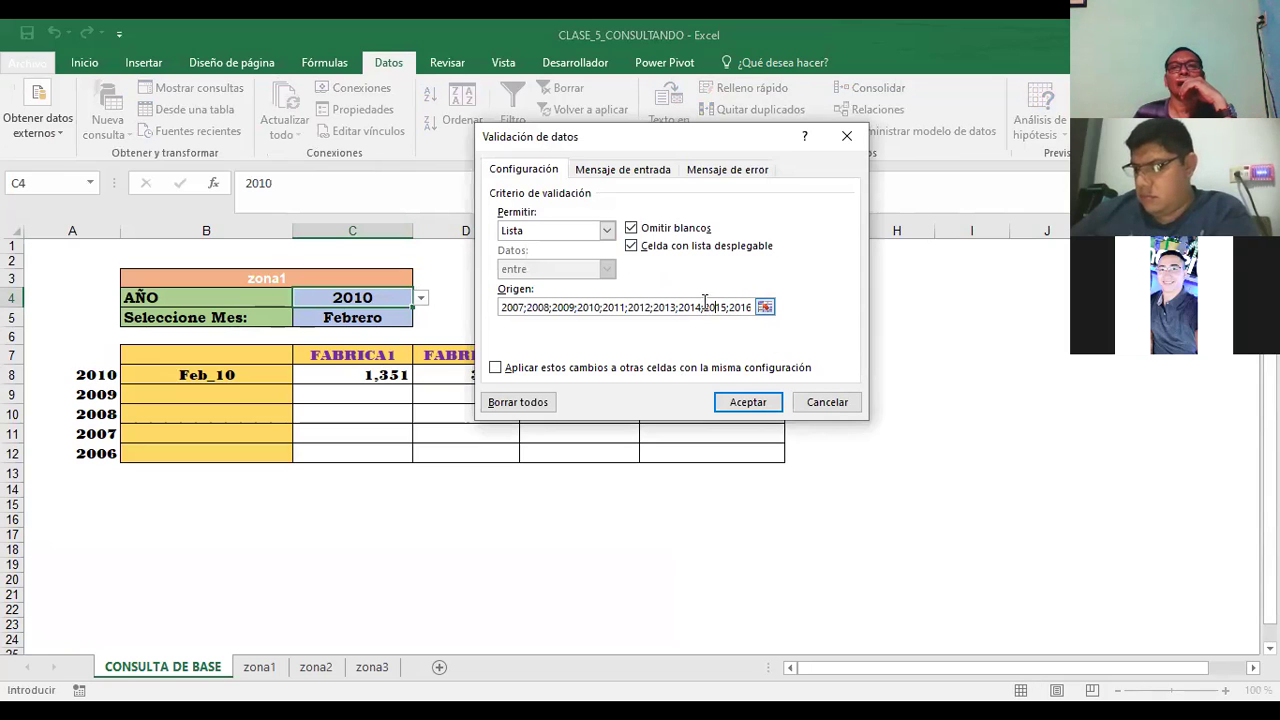
key("Right")
key("Right")
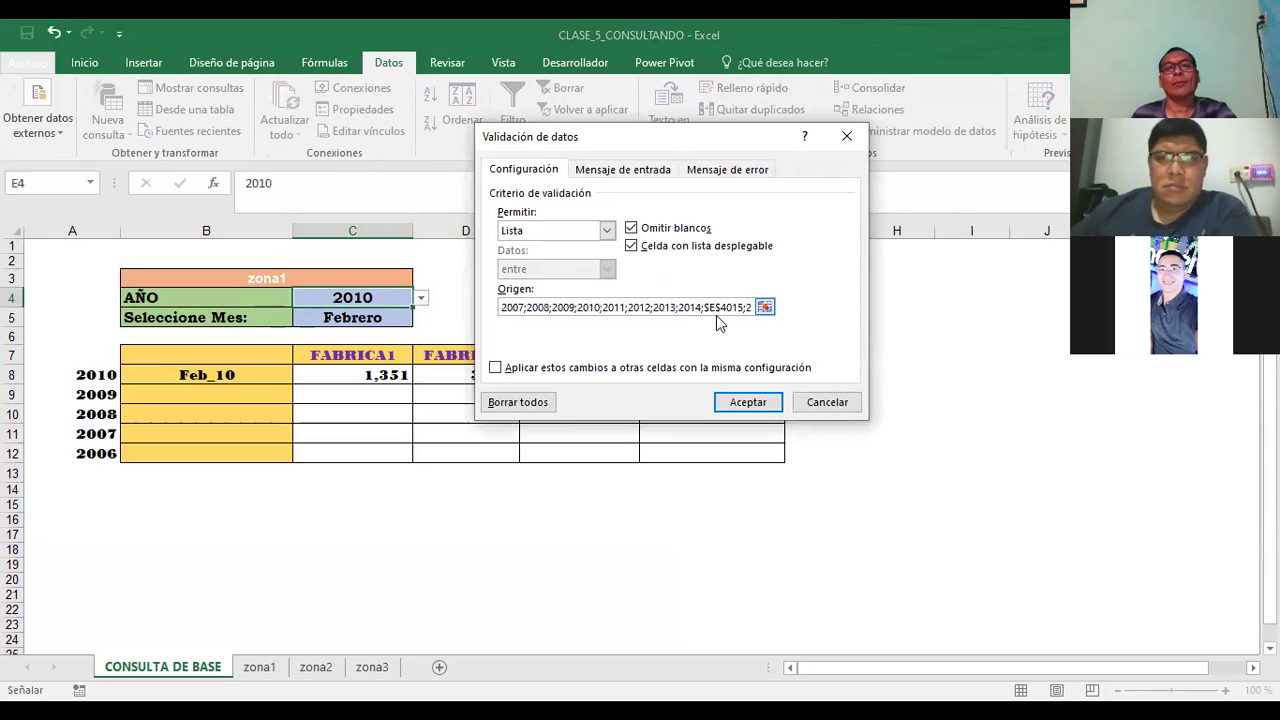
key("Escape")
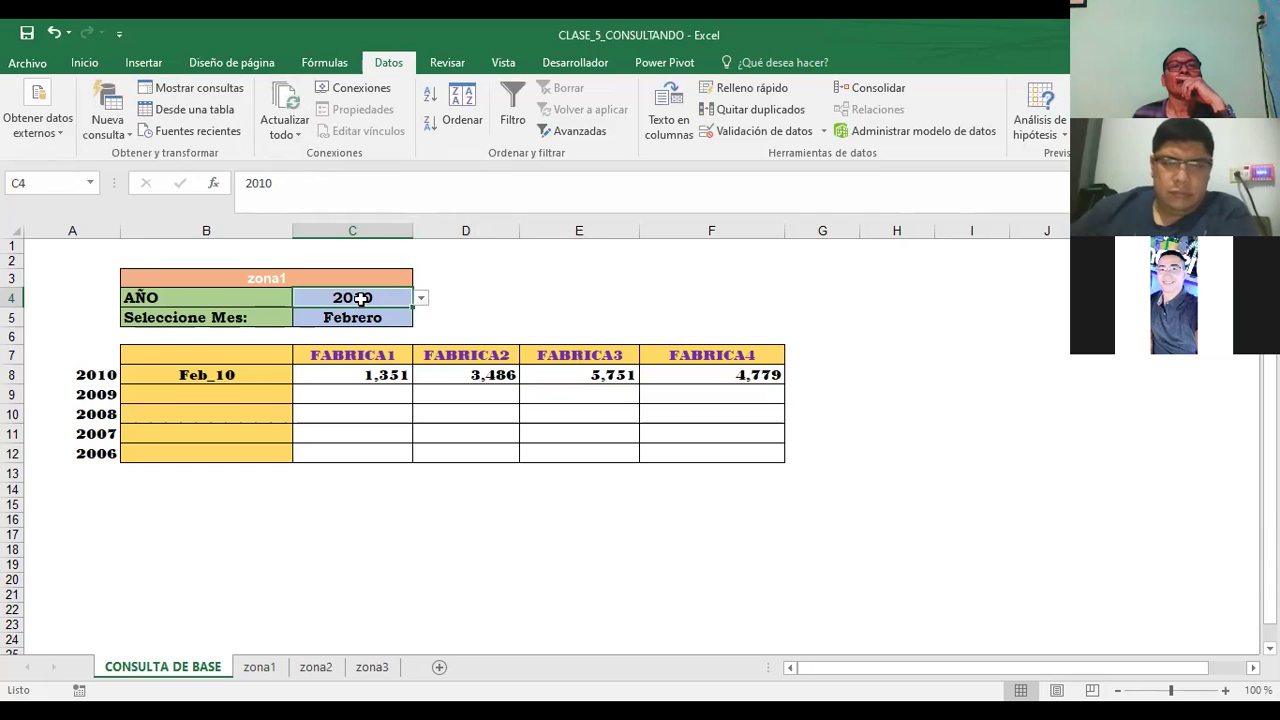
Clear all data validation from C4 so it keeps 2010 without a dropdown.
left_click(744, 131)
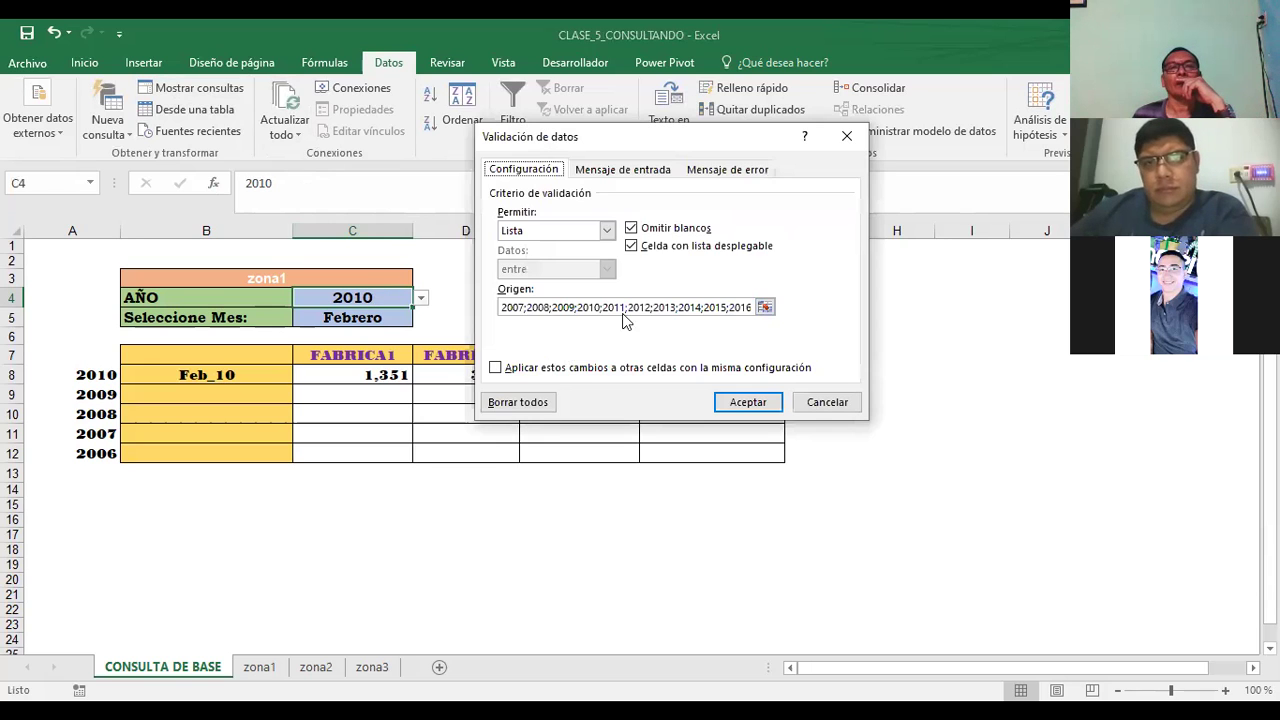
left_click(517, 402)
left_click(748, 402)
left_click(353, 294)
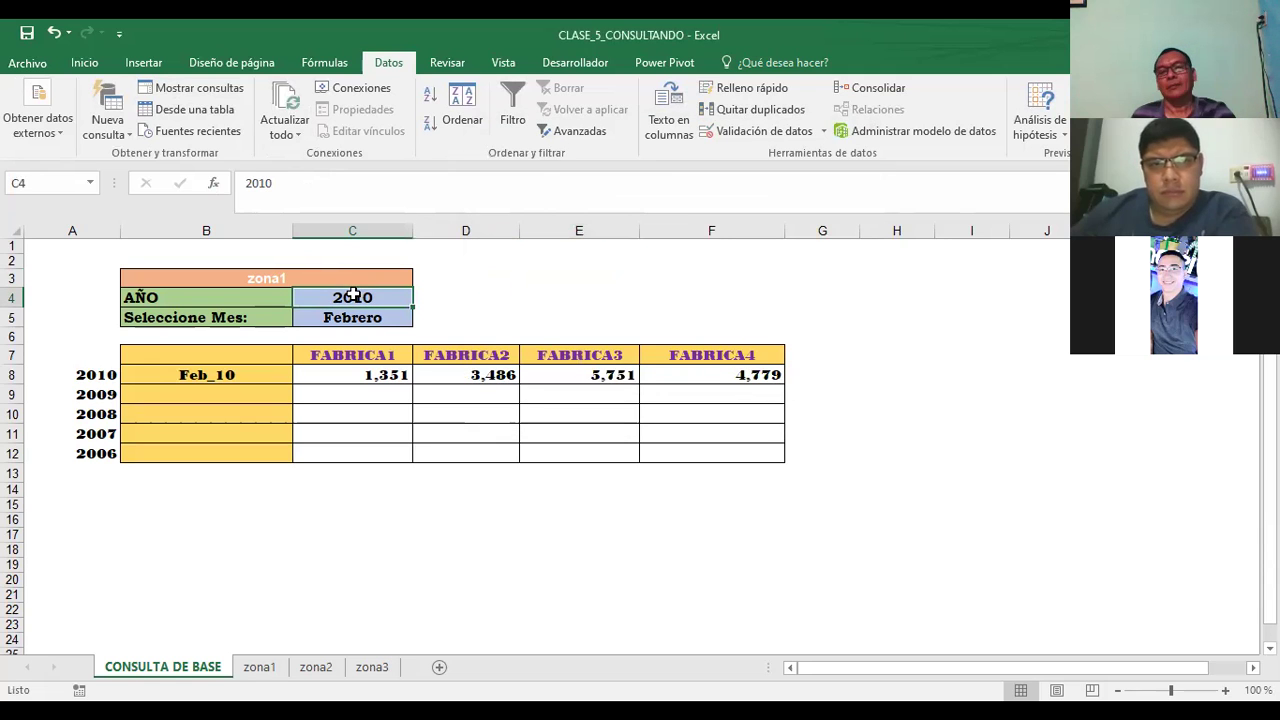
Delete 2010 from C4, check zona1's years down to 2014, then reselect the empty C4.
key("Delete")
left_click(666, 272)
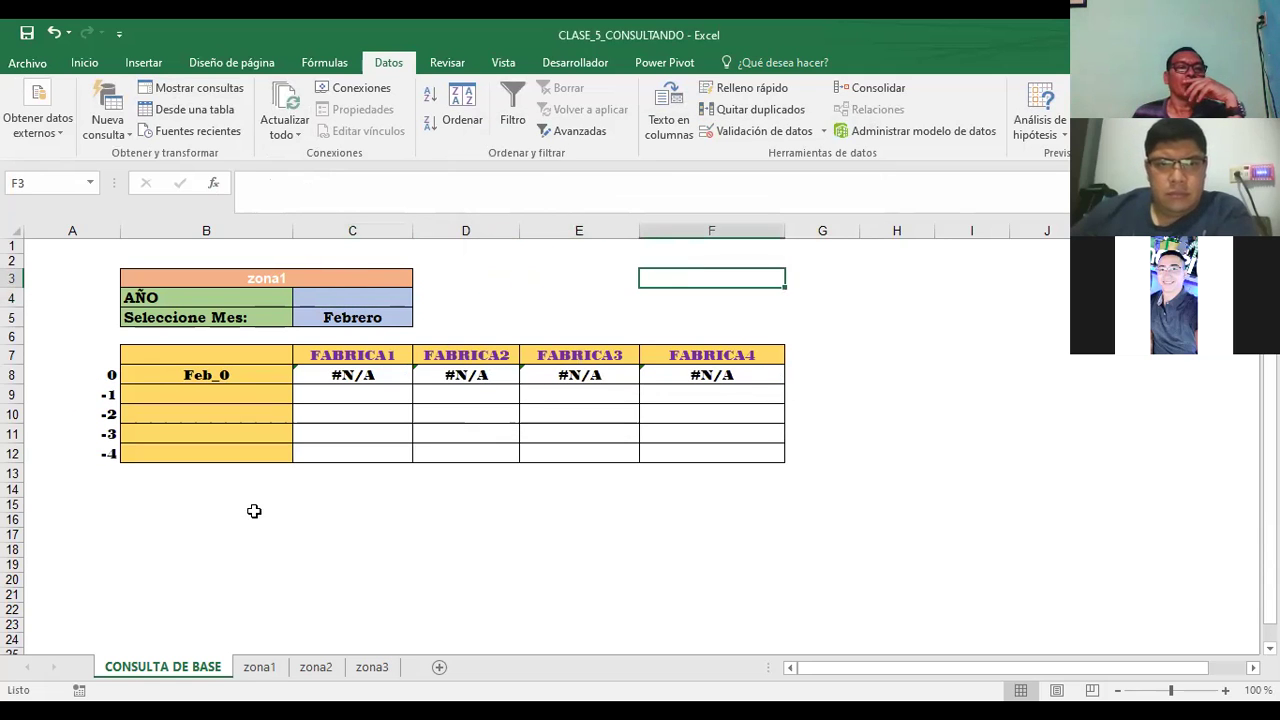
left_click(258, 667)
scroll(80, 405, "down", 7)
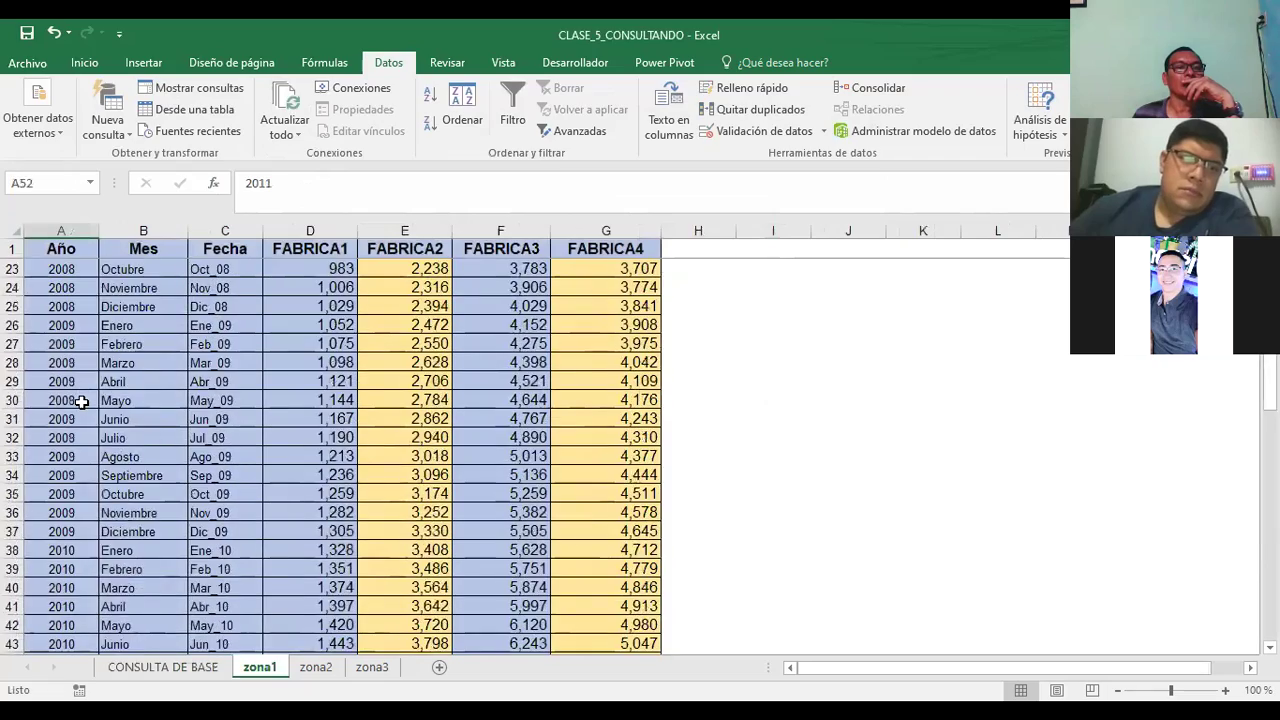
scroll(80, 400, "up", 7)
scroll(80, 402, "down", 5)
scroll(80, 402, "down", 10)
scroll(80, 402, "down", 5)
scroll(78, 403, "down", 6)
scroll(78, 403, "down", 3)
scroll(75, 405, "up", 3)
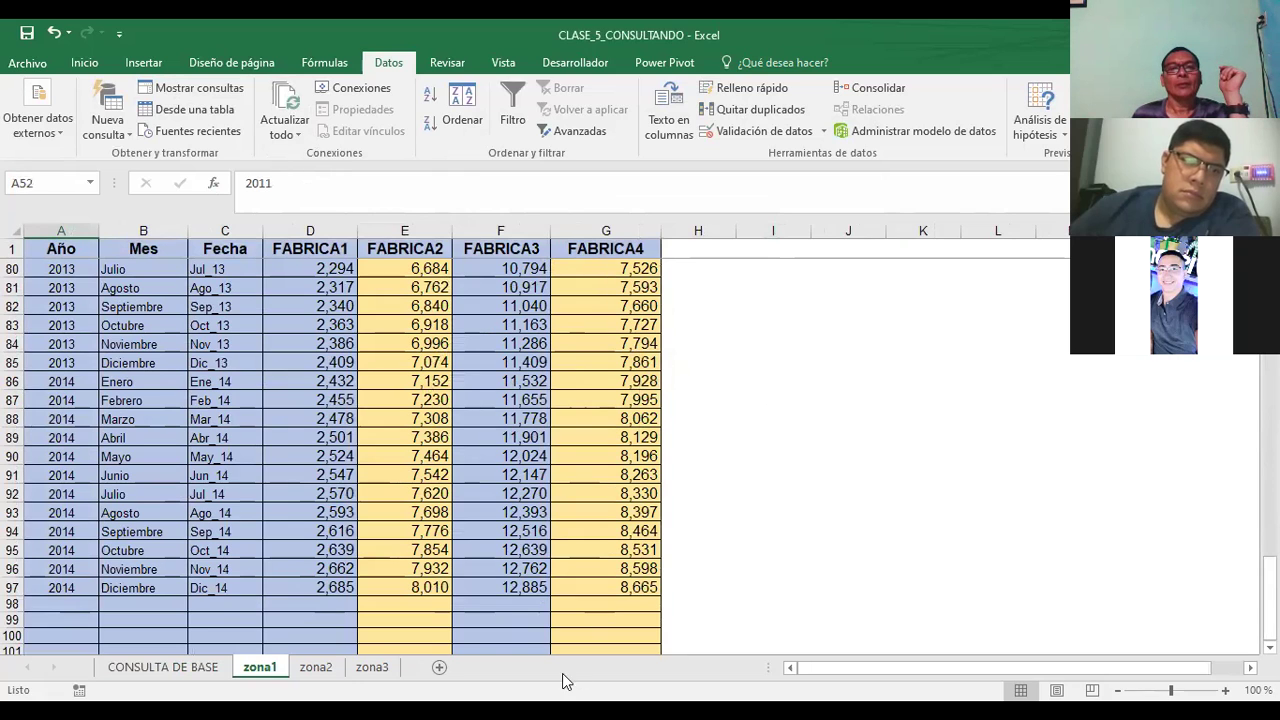
left_click(180, 667)
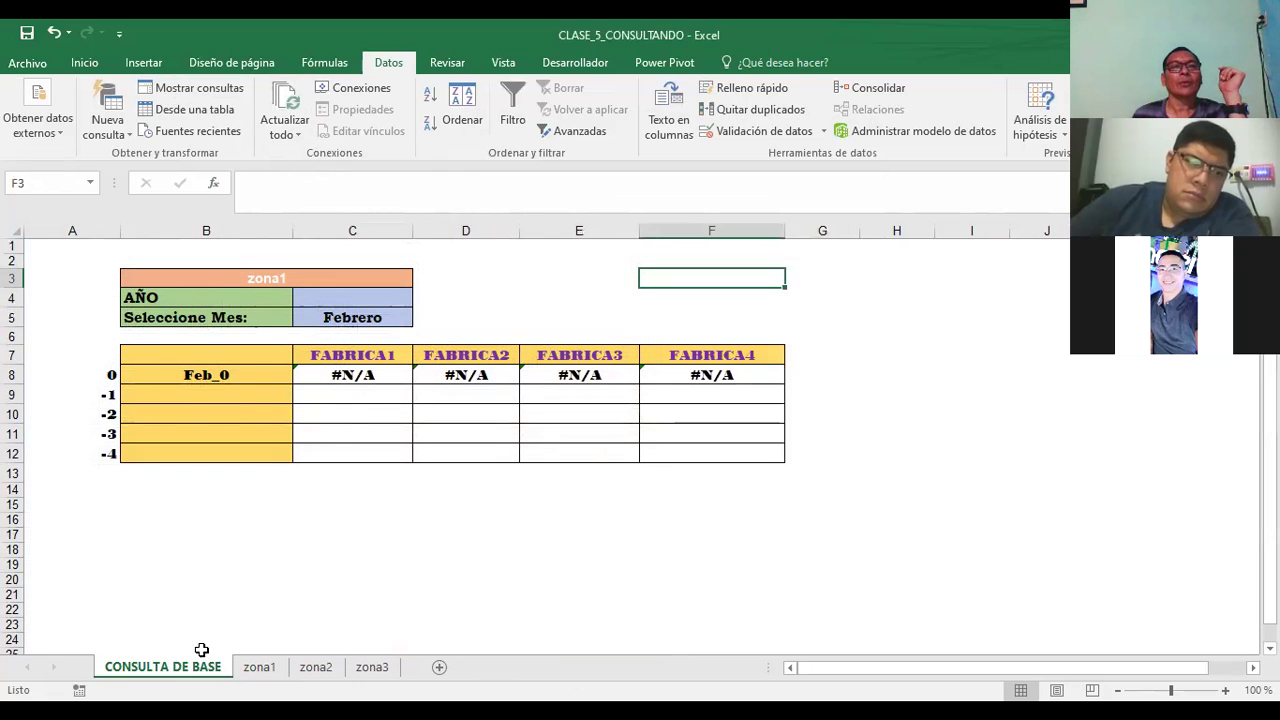
left_click(348, 299)
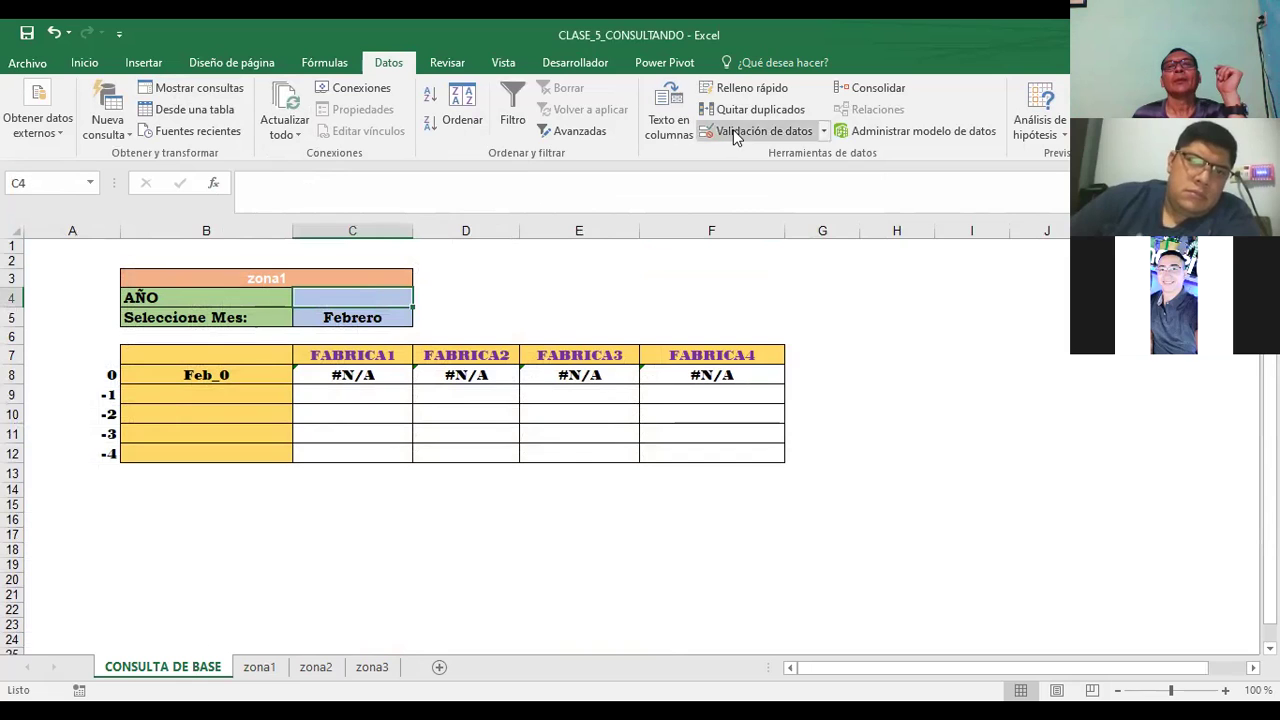
Give C4 a List validation with source 2007;2008;…;2014.
left_click(734, 131)
left_click(607, 231)
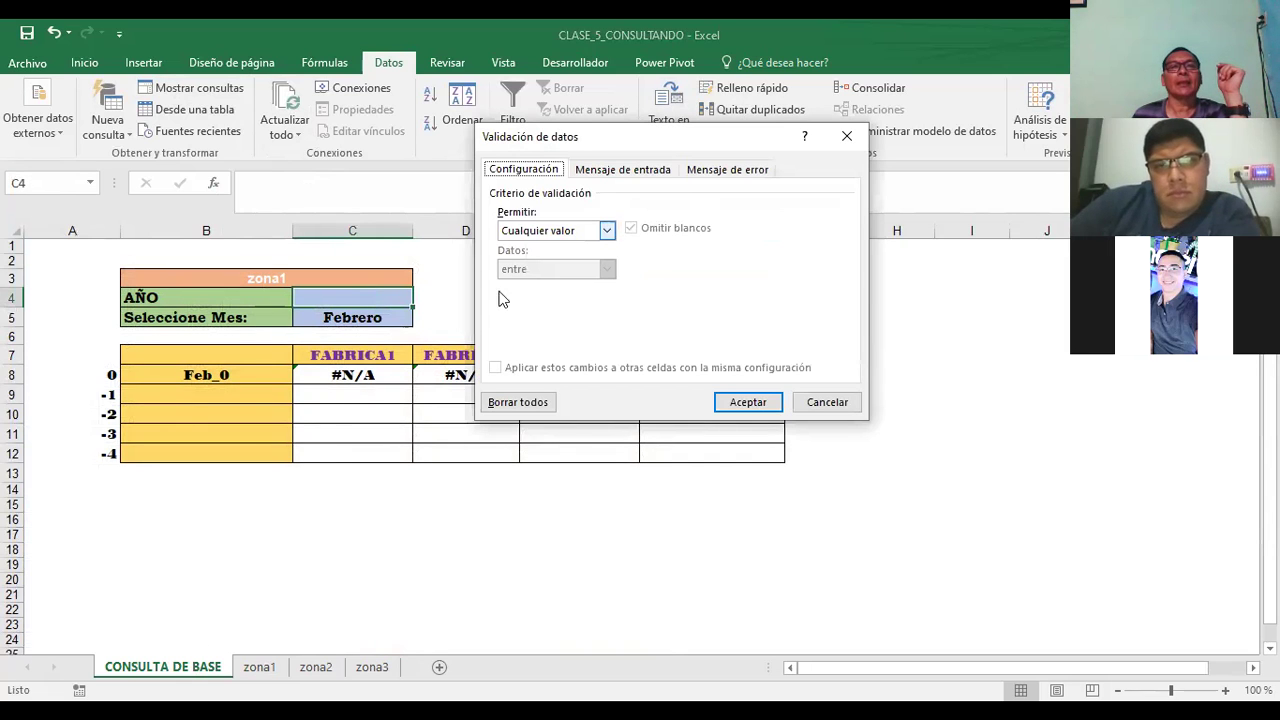
left_click(511, 285)
left_click(573, 305)
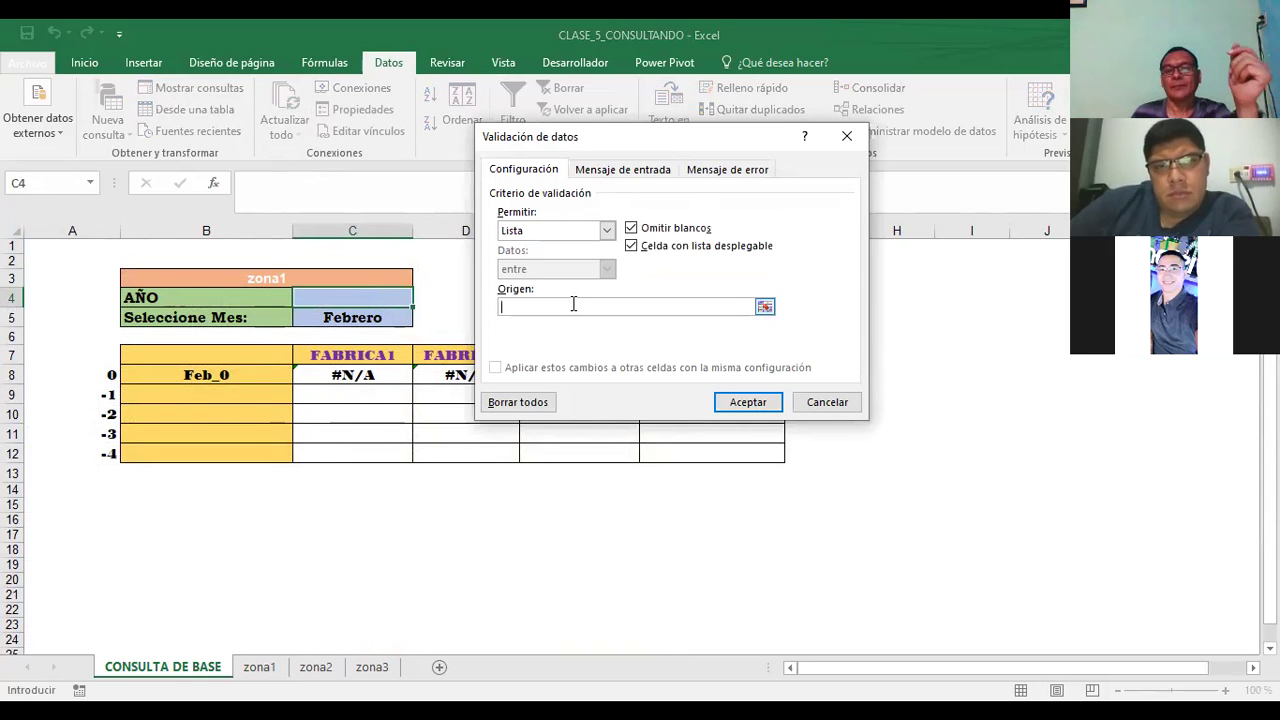
type("2007;2")
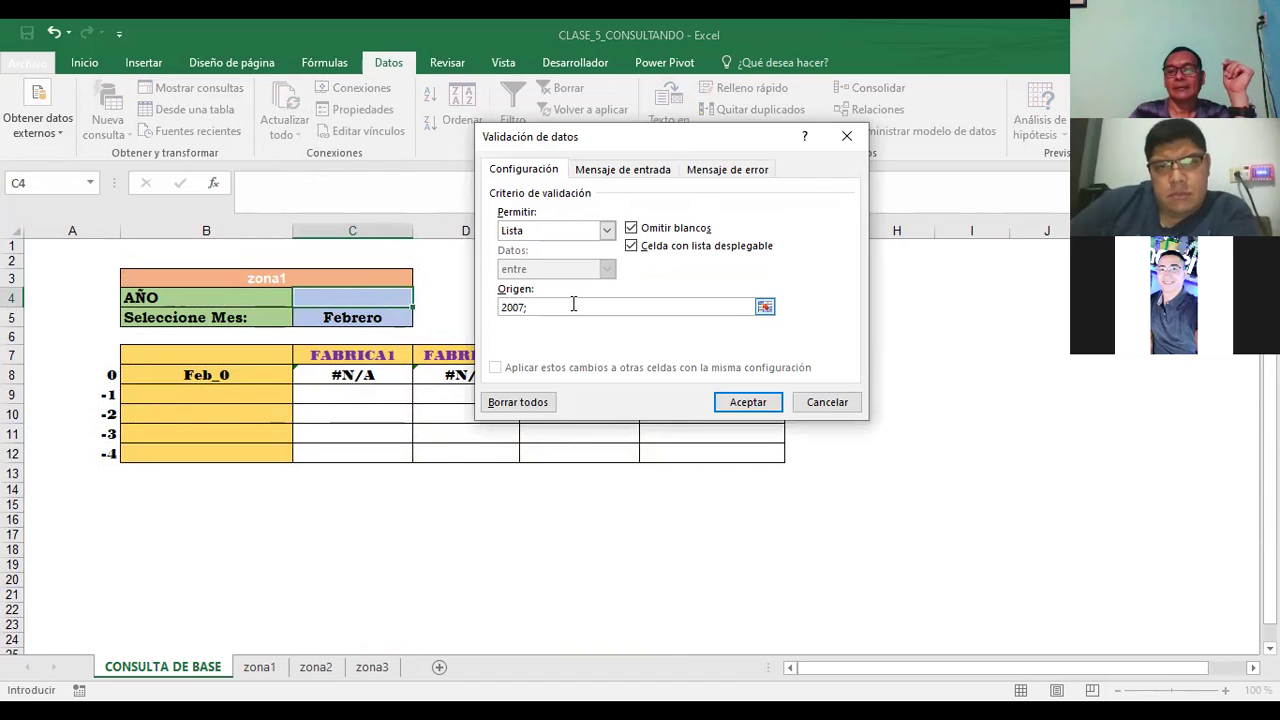
type("008;2009")
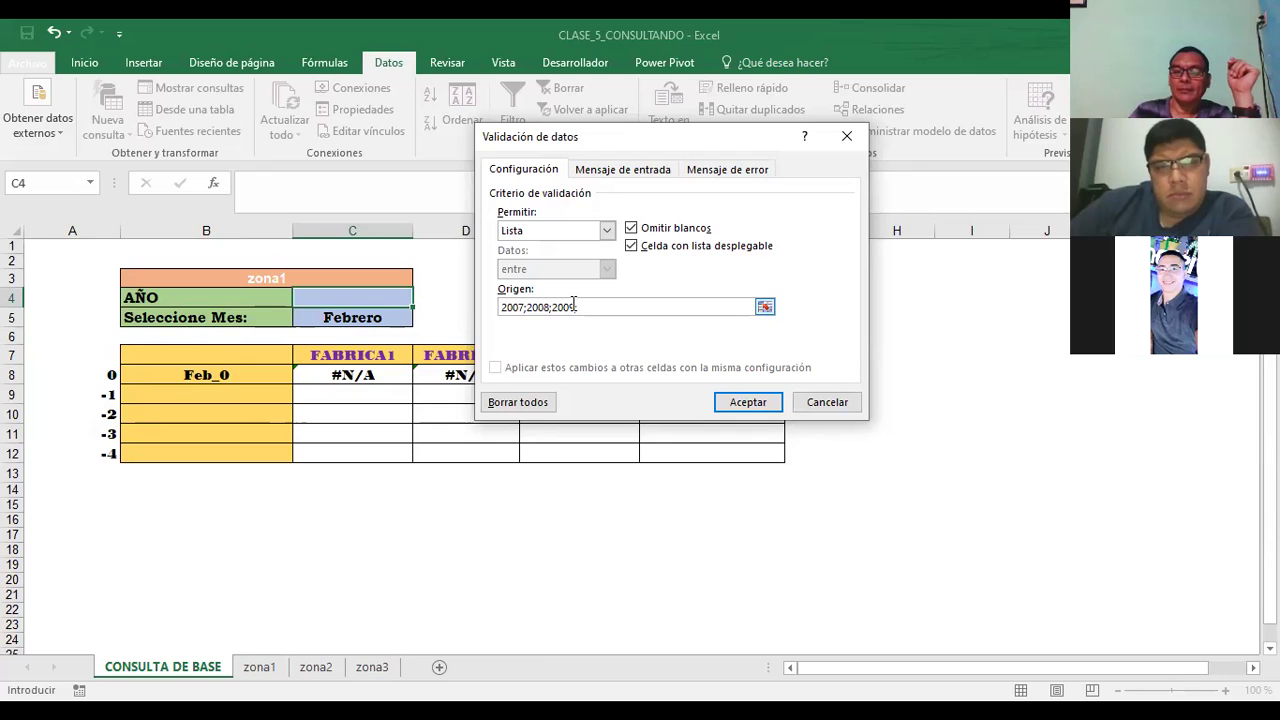
type(";2010;")
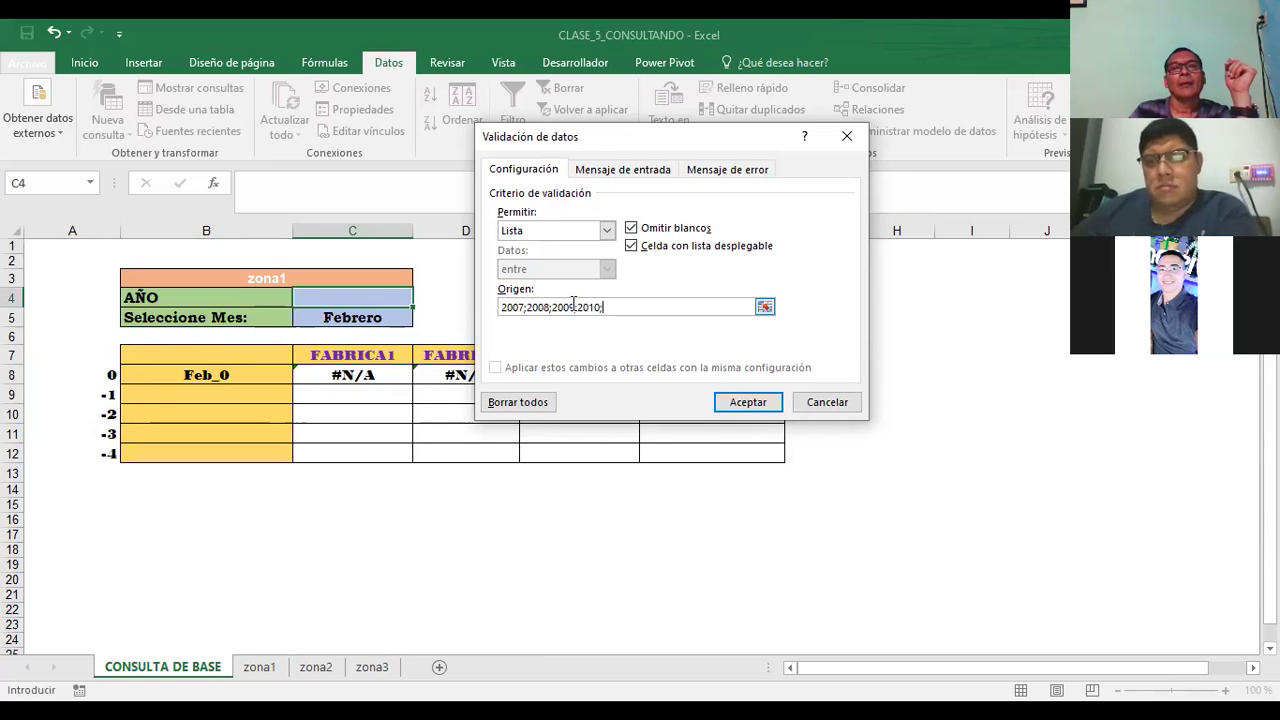
type("2011")
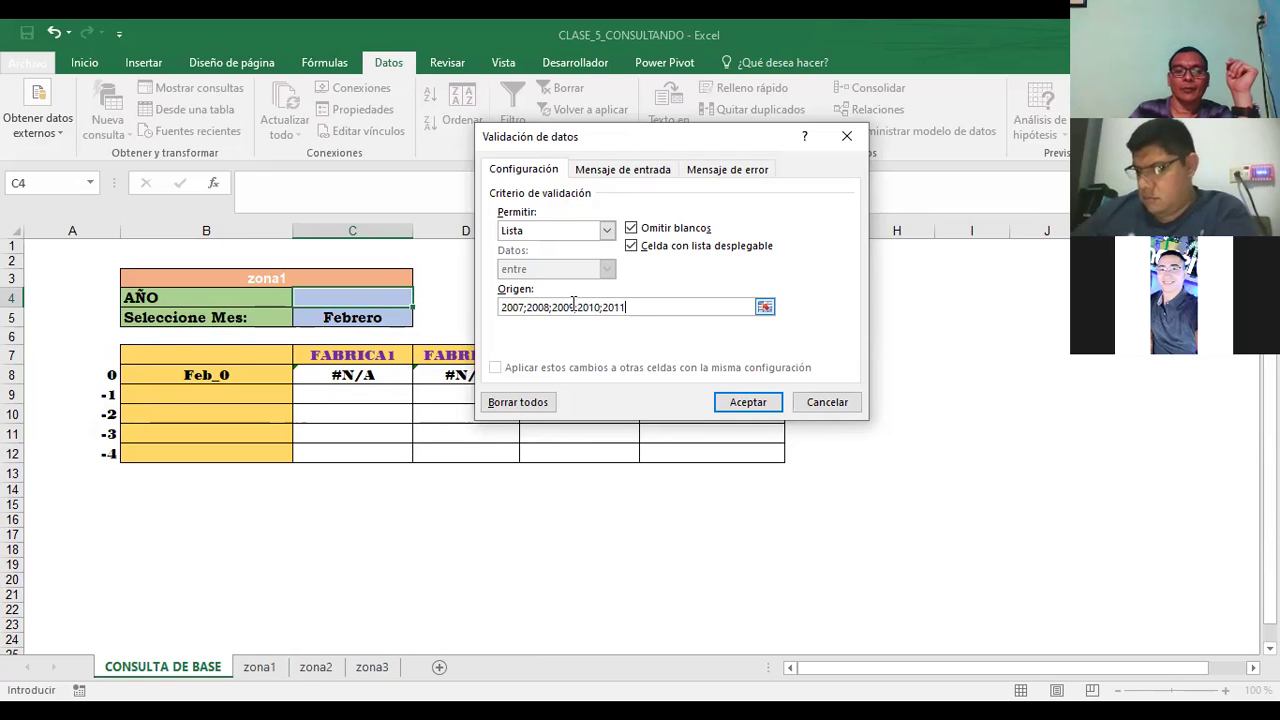
type(";2012;2013;2014")
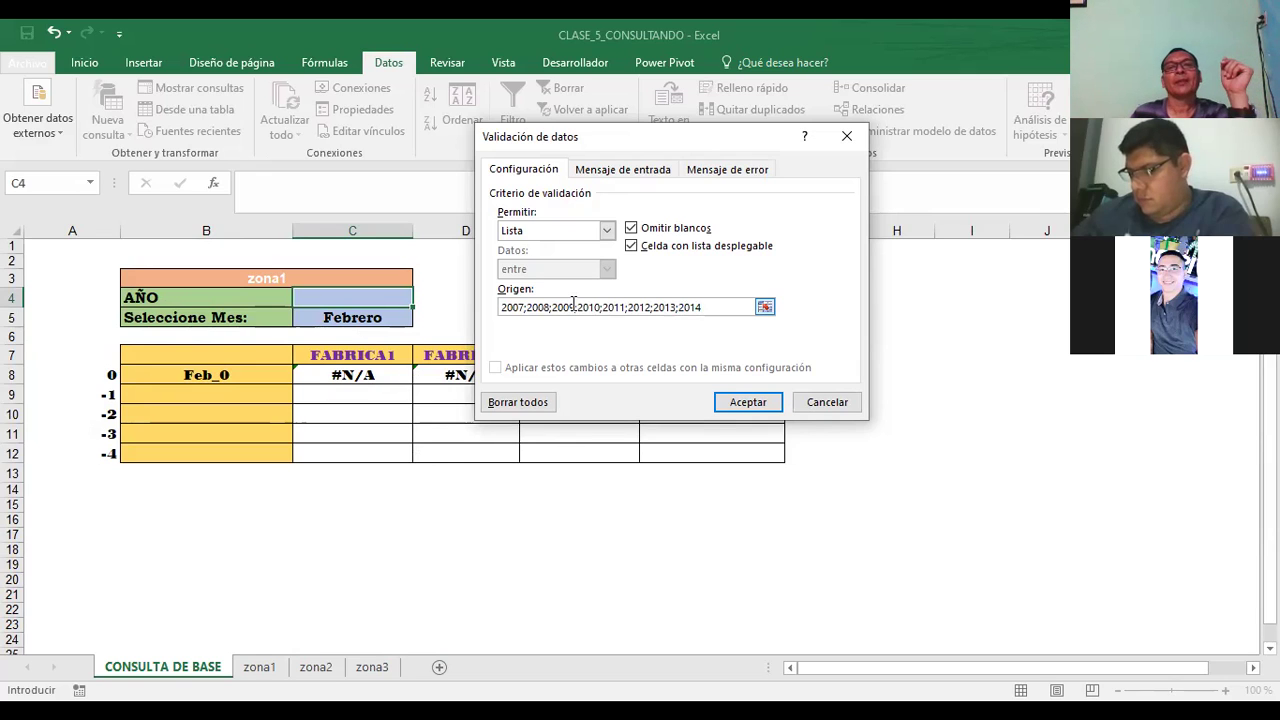
left_click(736, 406)
Try 2011 and then 2008 from C4's year dropdown.
left_click(563, 277)
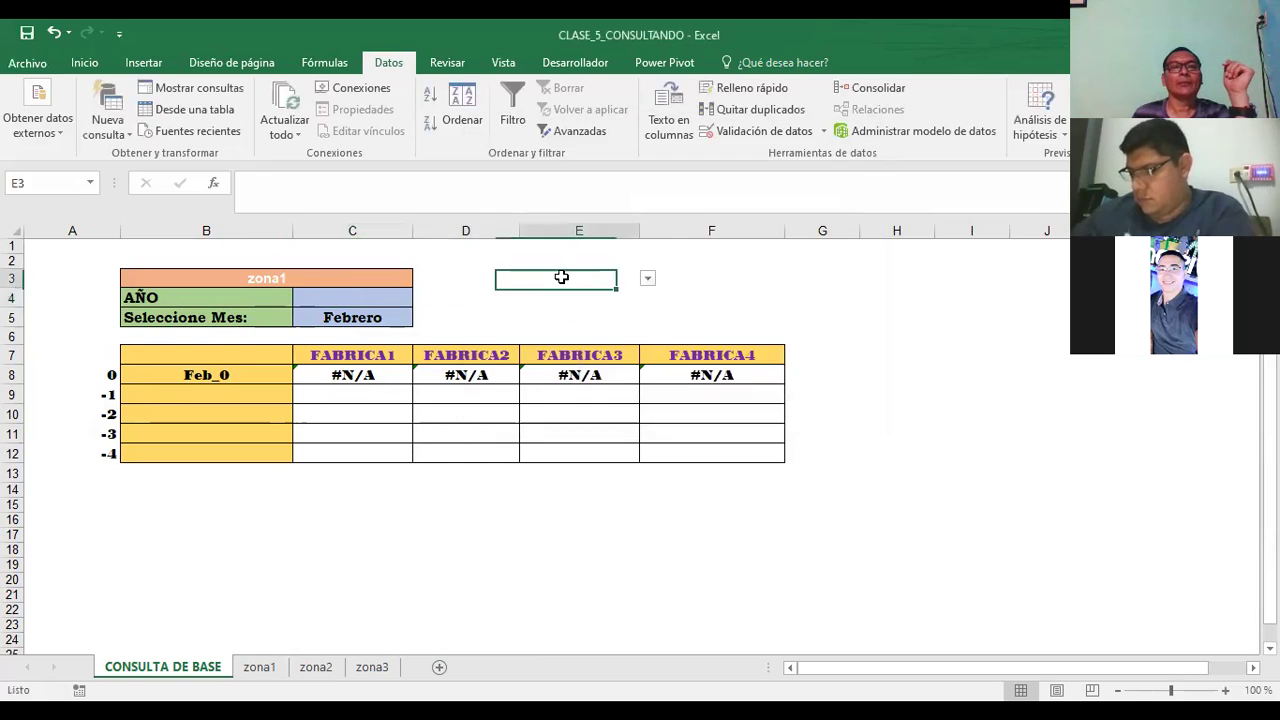
left_click(389, 297)
left_click(422, 299)
left_click(341, 360)
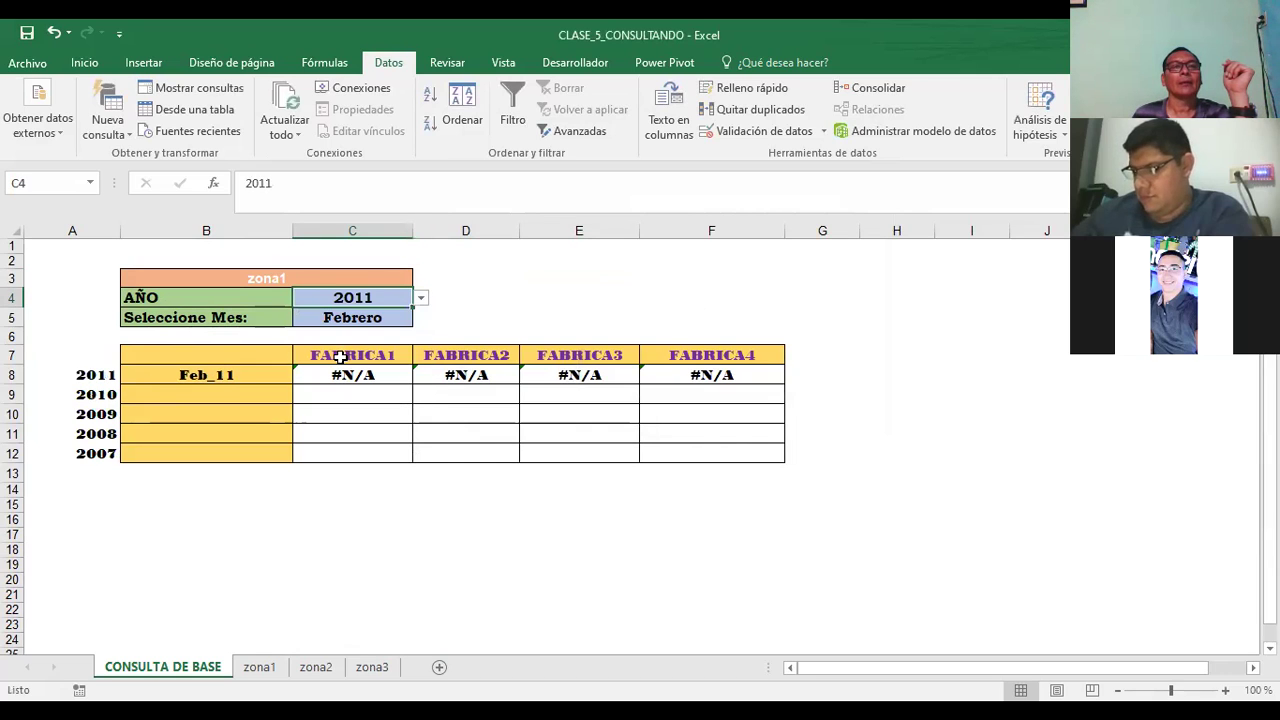
left_click(501, 272)
left_click(395, 297)
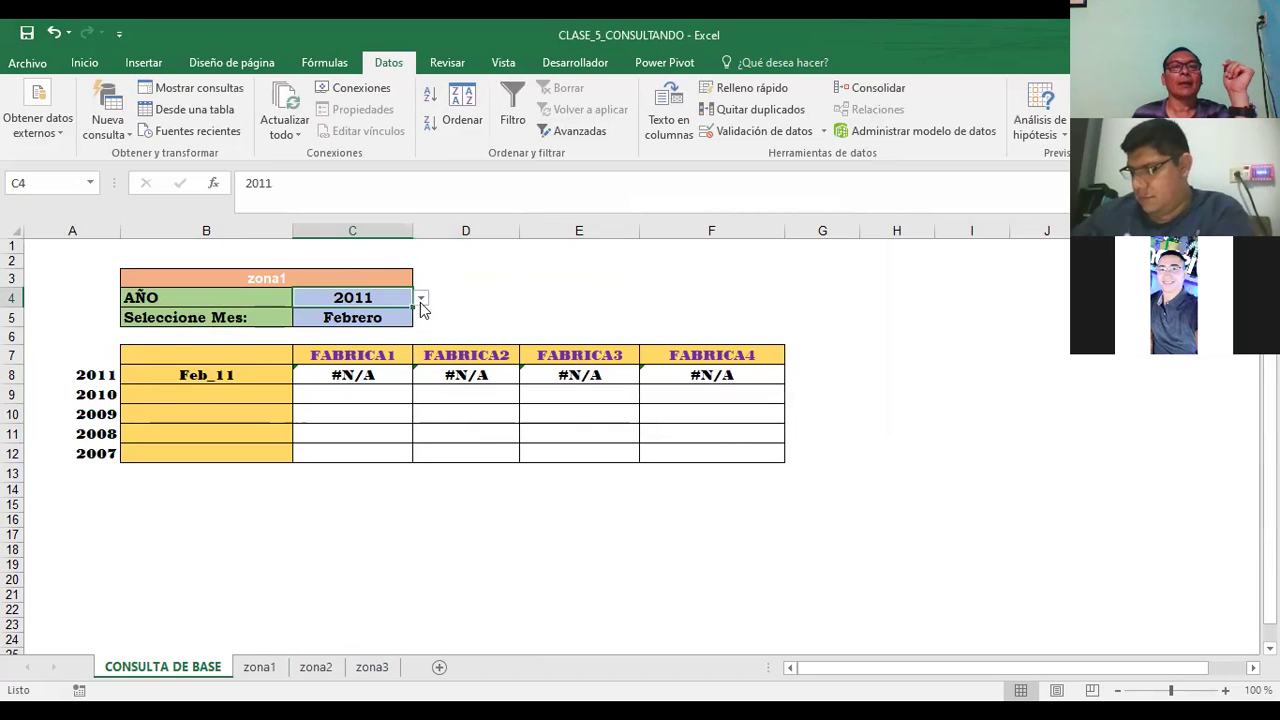
left_click(421, 299)
left_click(352, 327)
left_click(566, 258)
left_click(390, 298)
Choose 2007 as the query year, then check the AÑO and Febrero month cells.
left_click(420, 299)
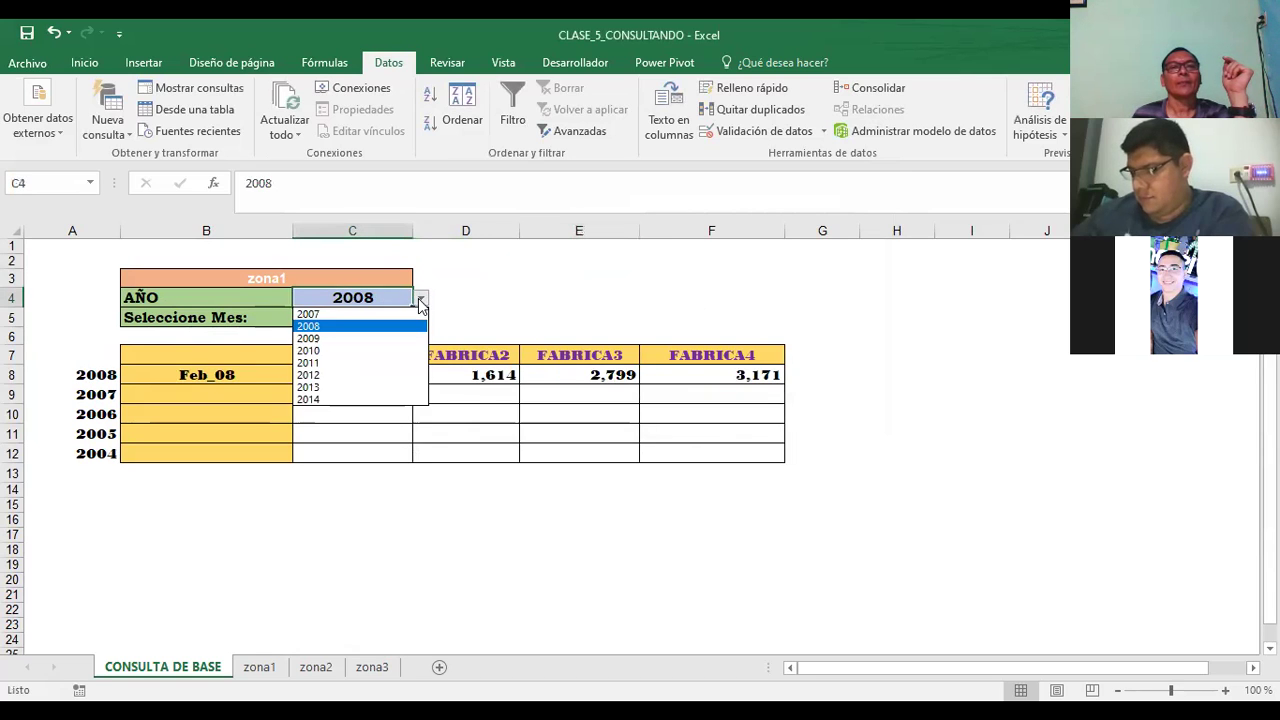
left_click(310, 314)
left_click(509, 277)
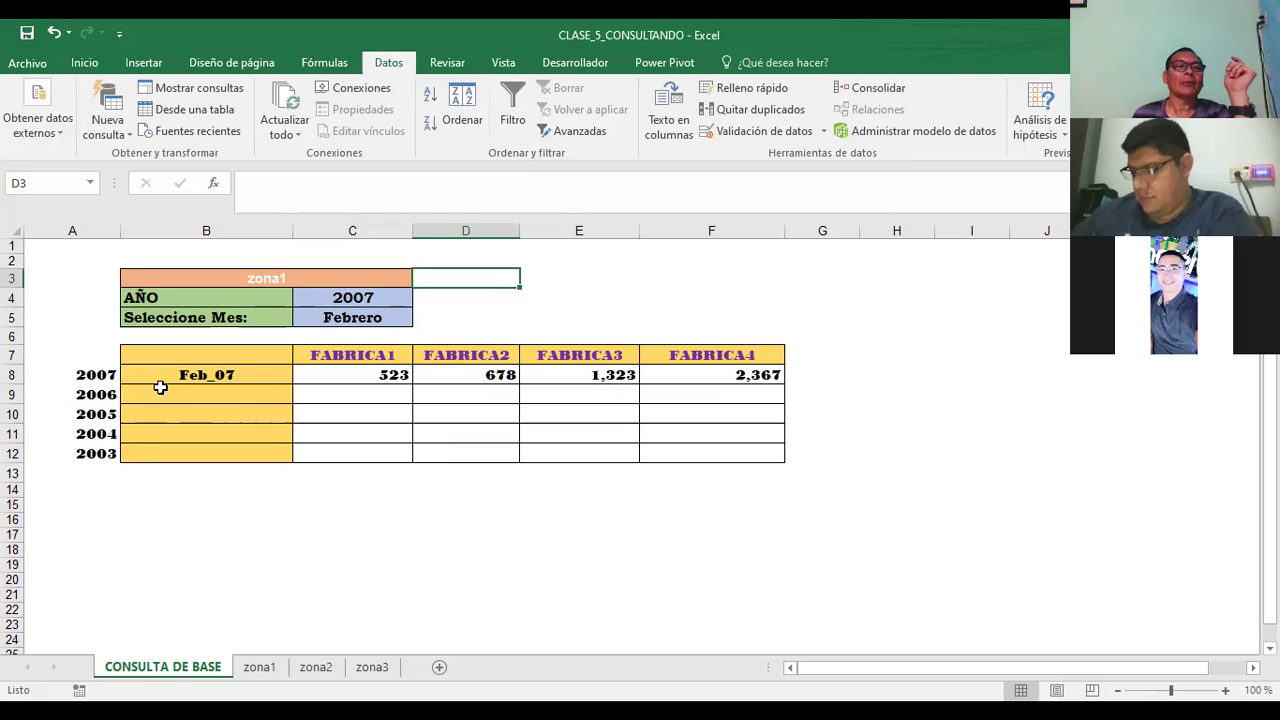
left_click(341, 298)
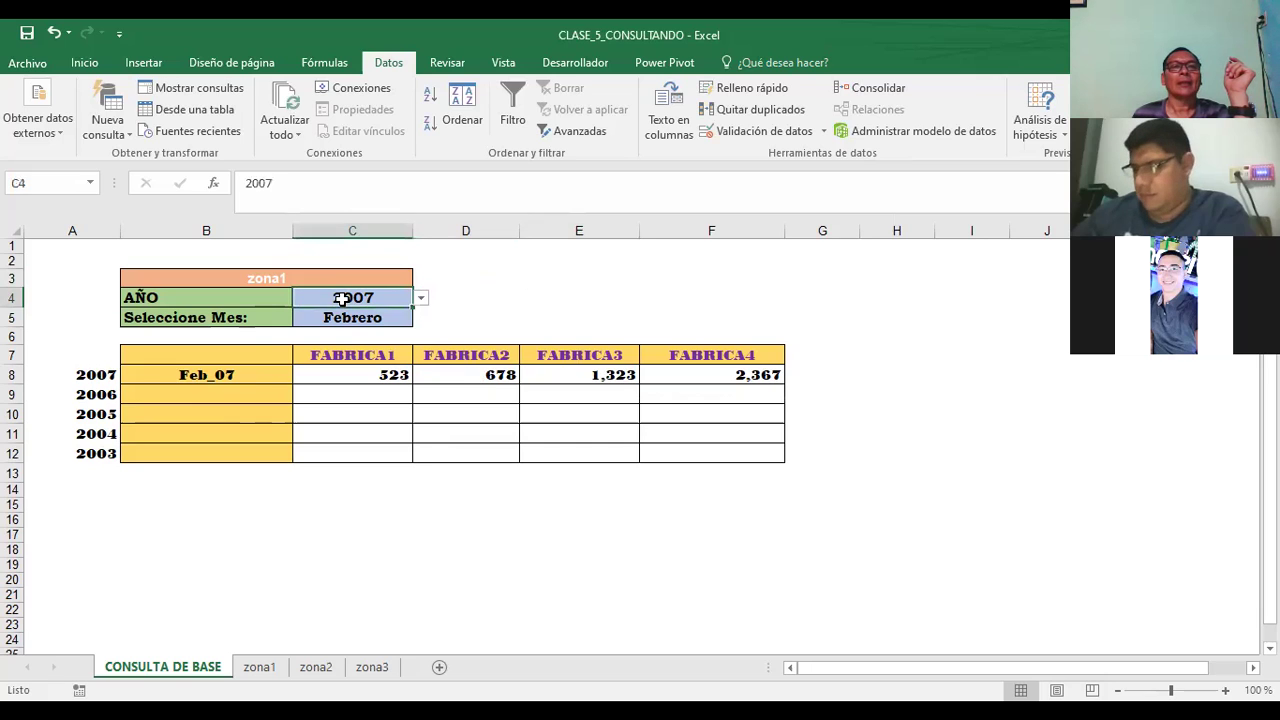
left_click(347, 317)
left_click(376, 297)
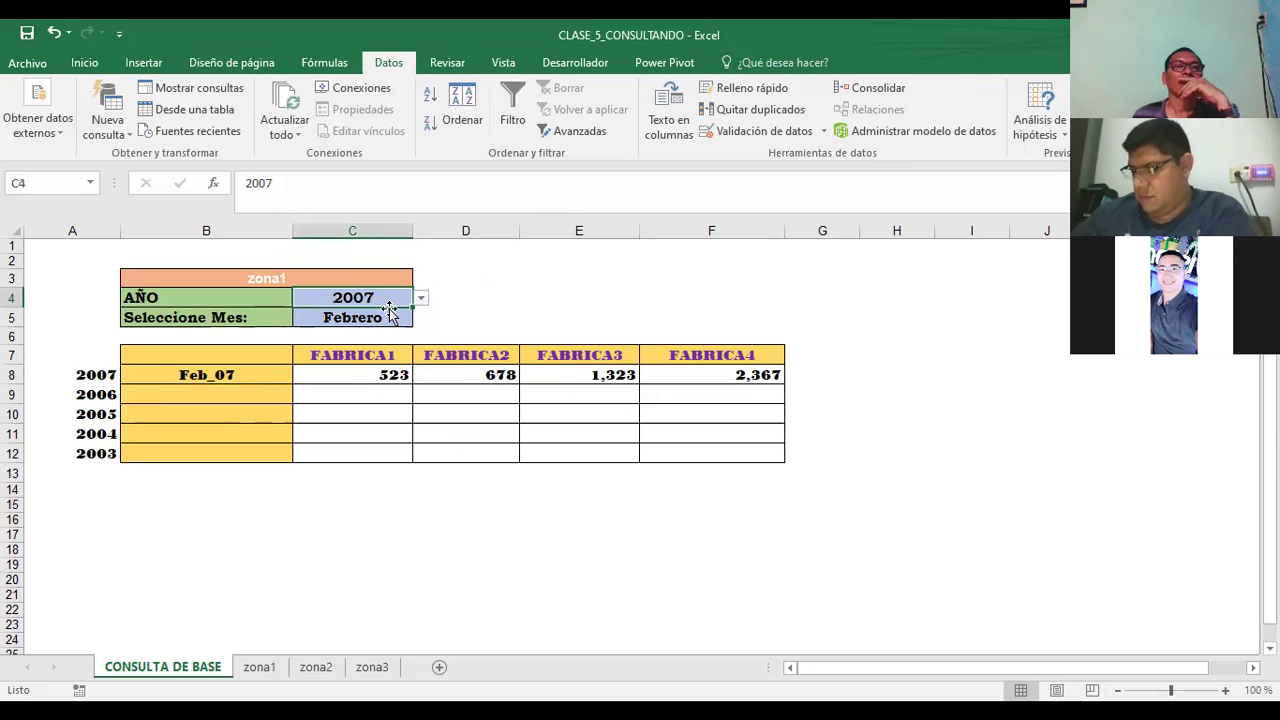
left_click(374, 320)
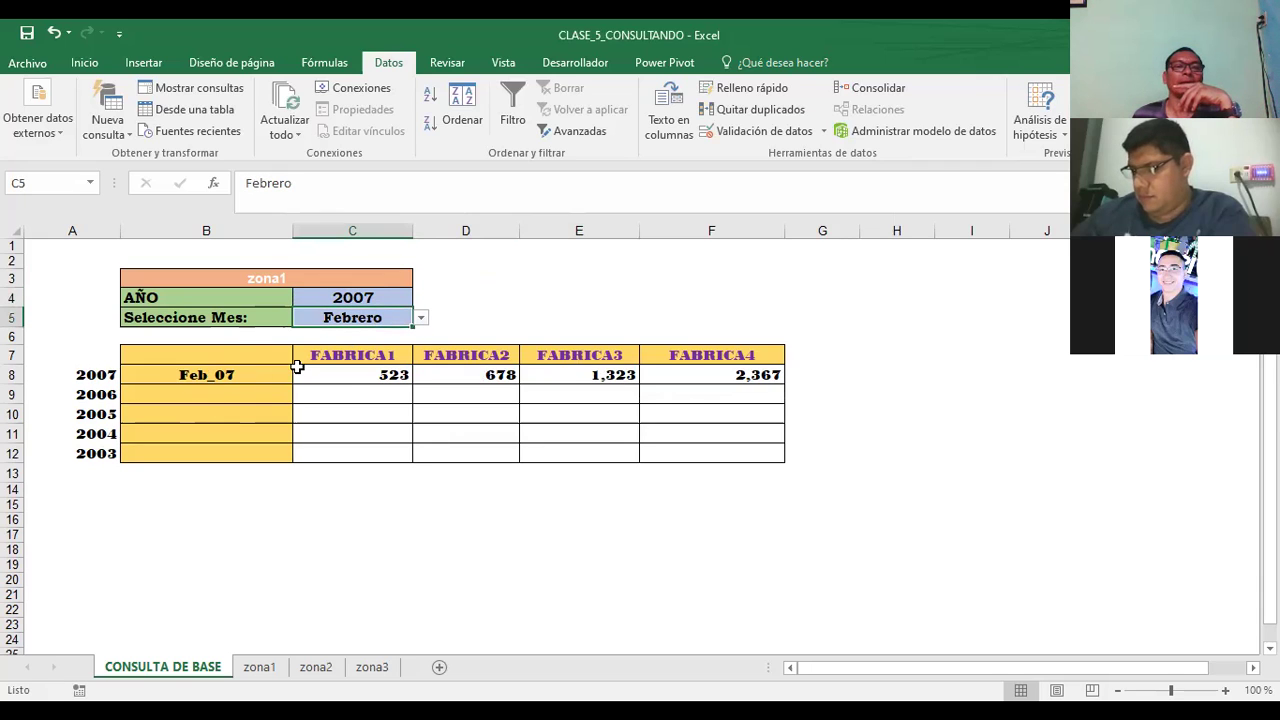
left_click(520, 284)
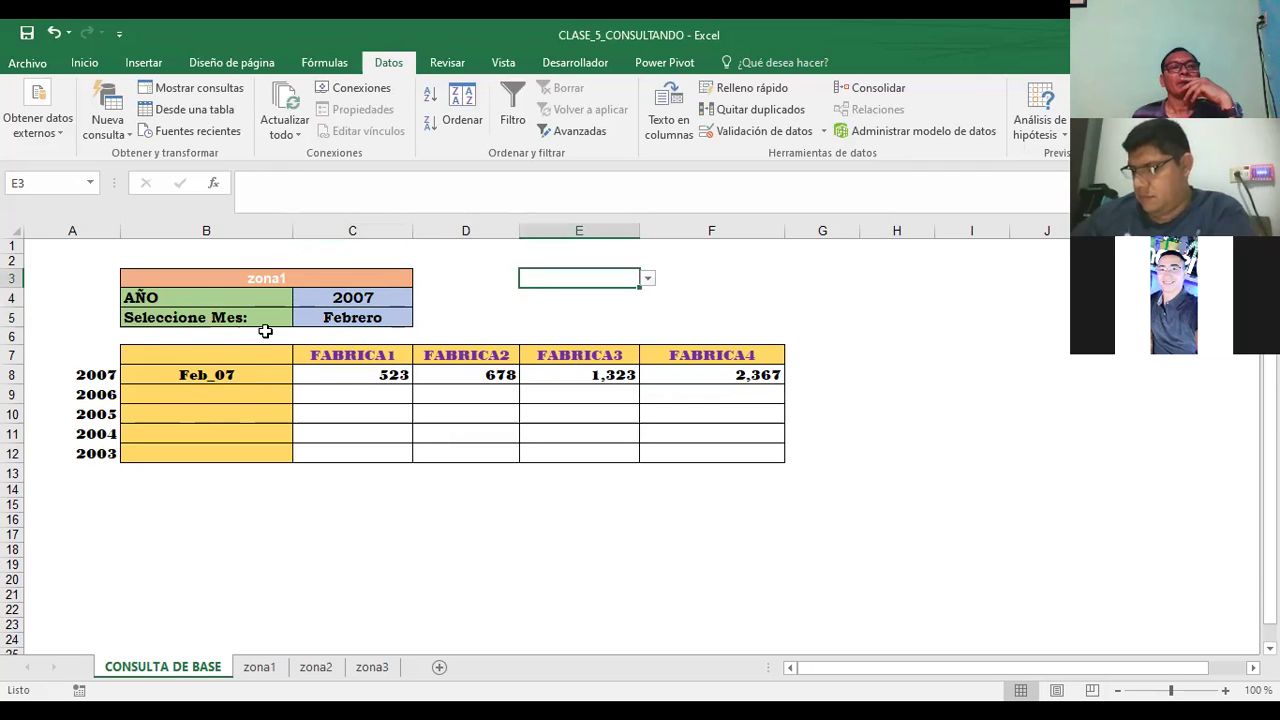
left_click(352, 317)
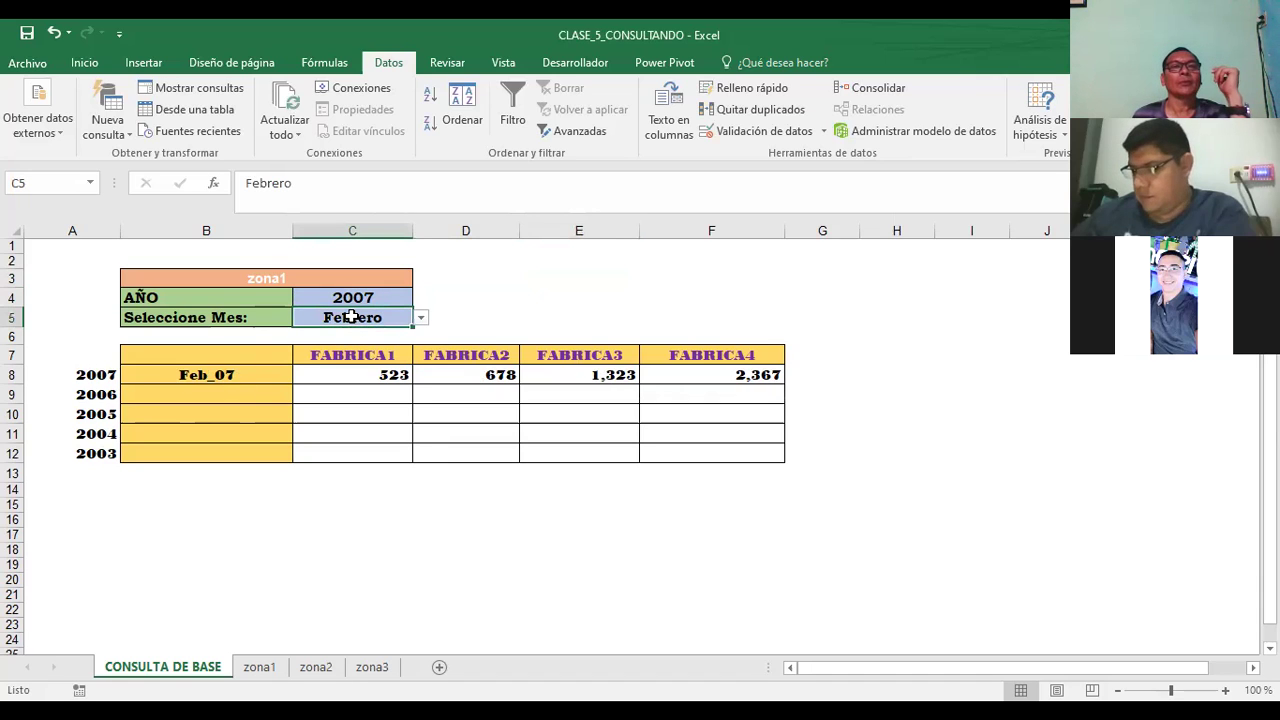
Check C5's month validation unchanged, then view zona3 and select its Enero–Diciembre months.
left_click(752, 132)
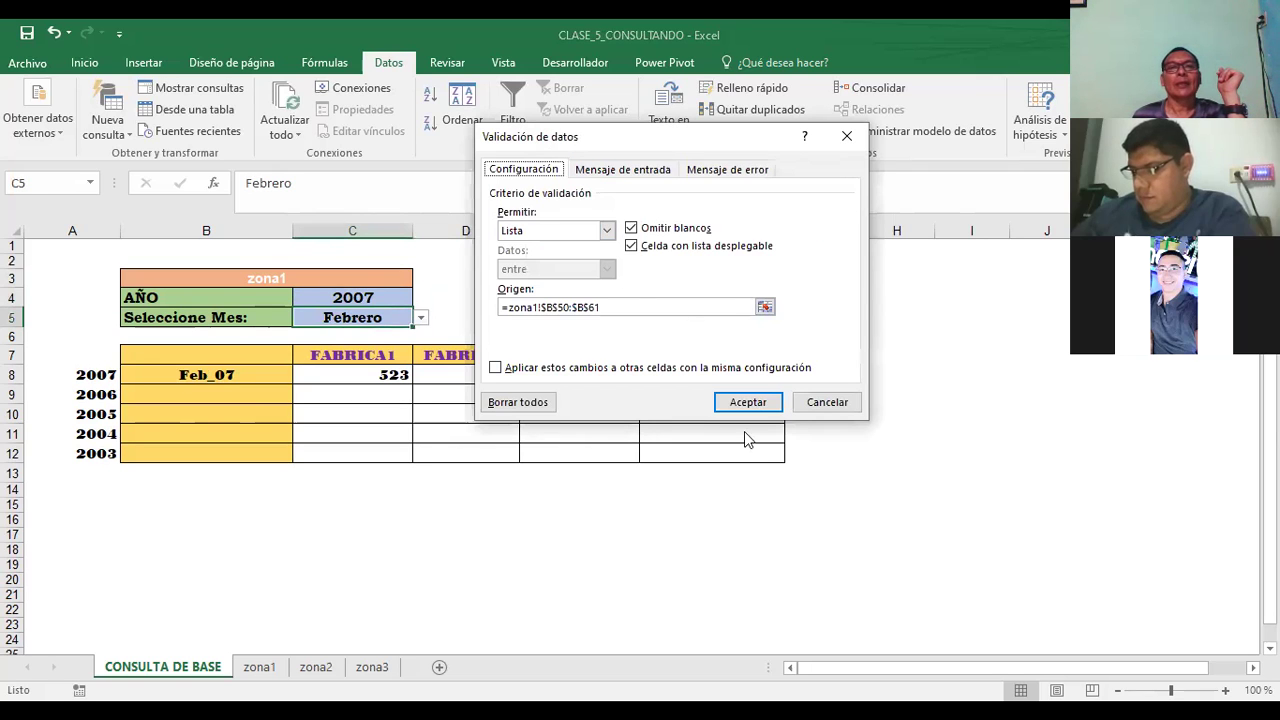
left_click(824, 406)
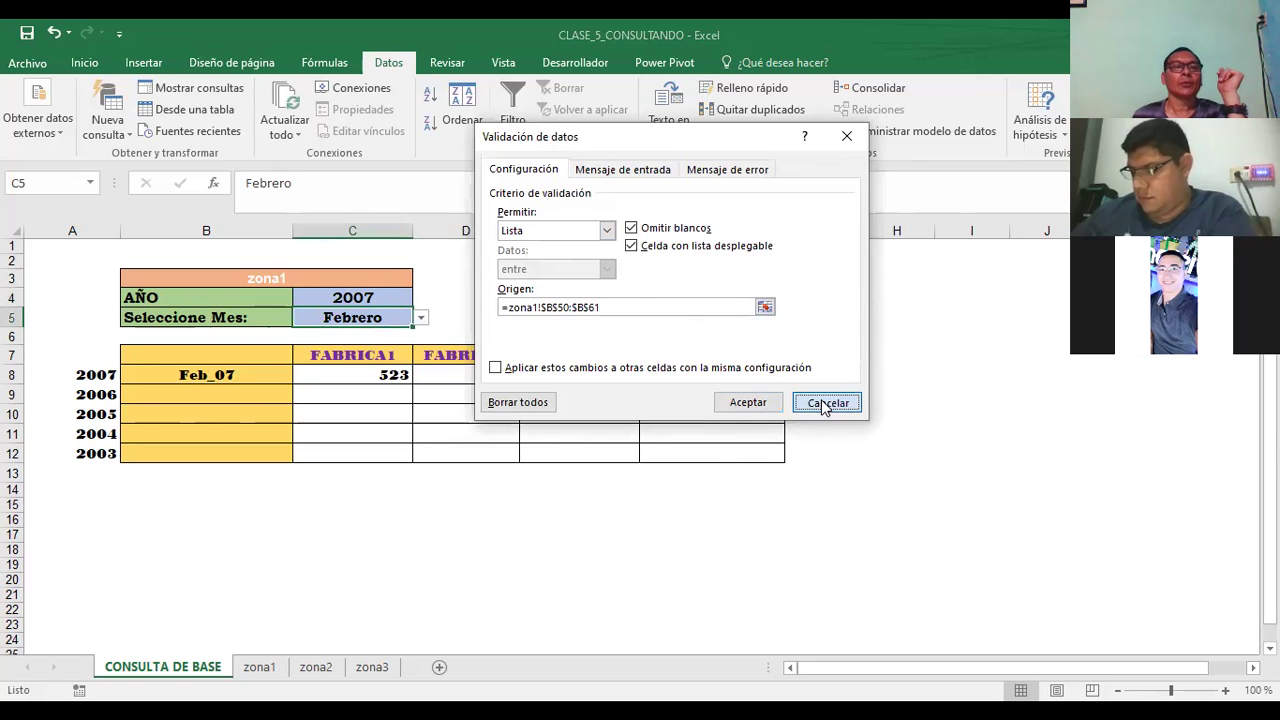
left_click(260, 667)
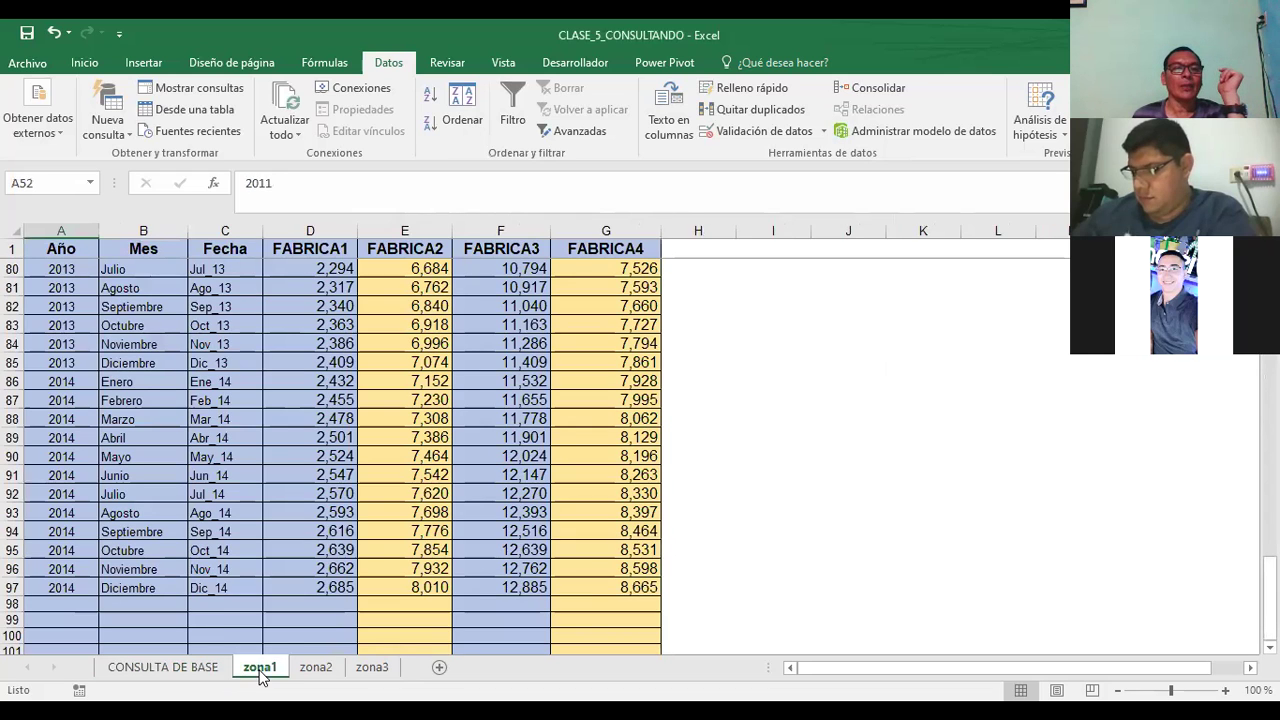
left_click(315, 667)
left_click(372, 667)
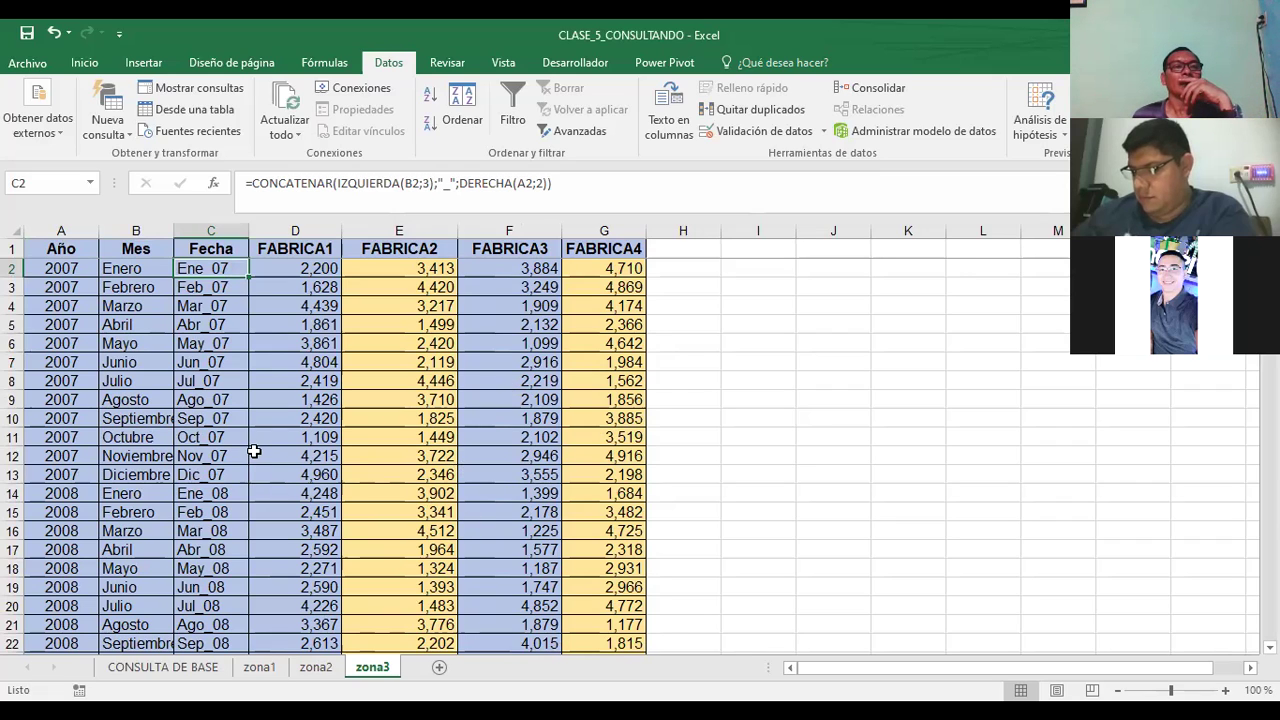
left_click_drag(137, 270, 152, 486)
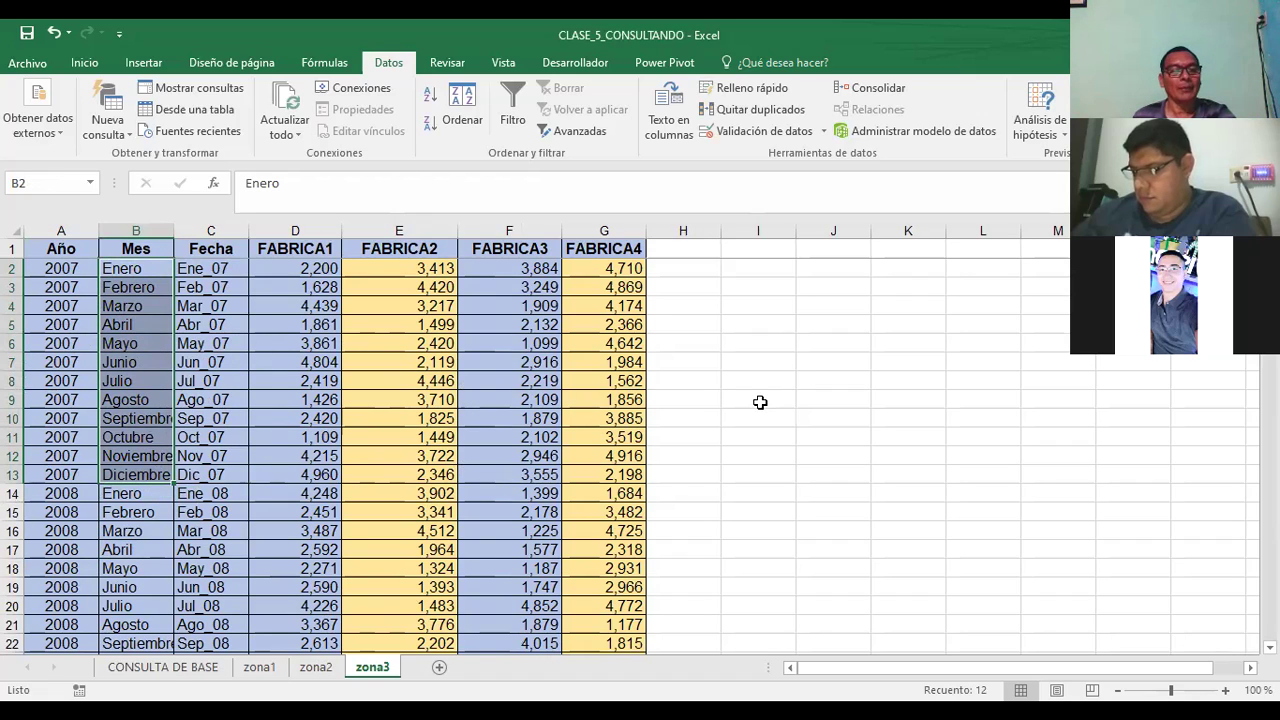
Back on CONSULTA DE BASE, review C5's month validation without changes and select zone cell B3.
left_click(145, 670)
left_click(580, 302)
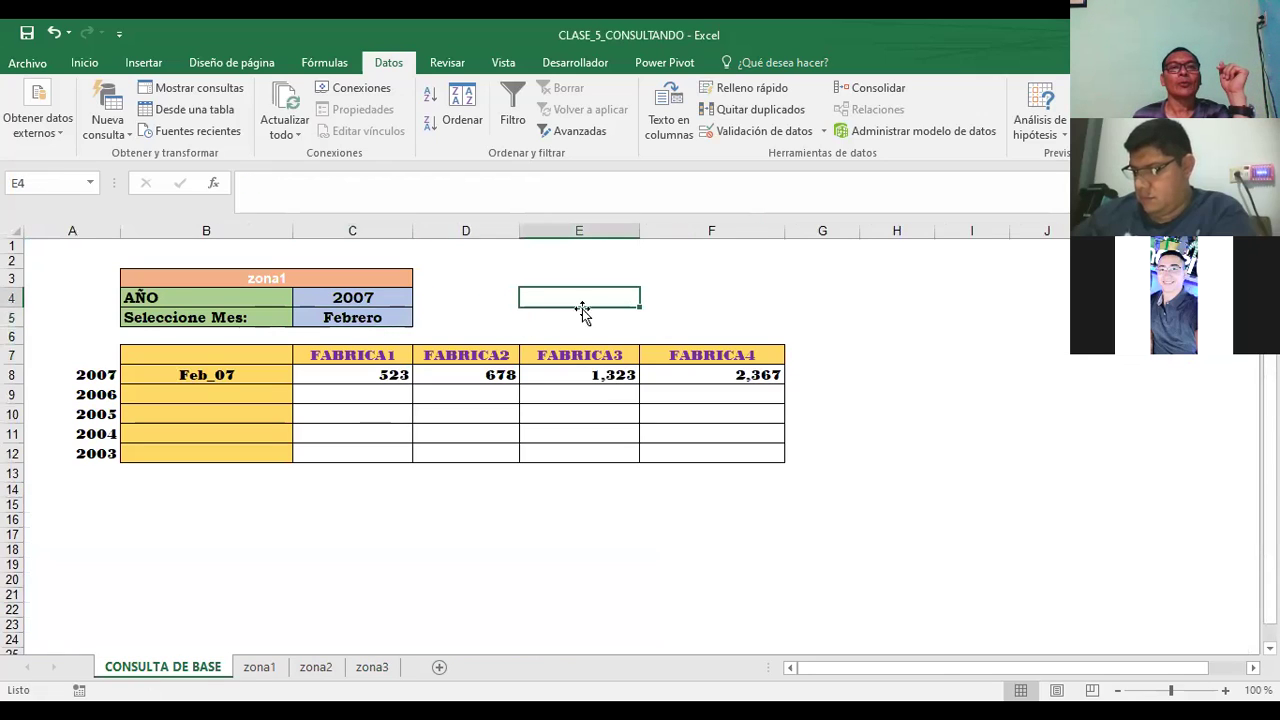
left_click(368, 321)
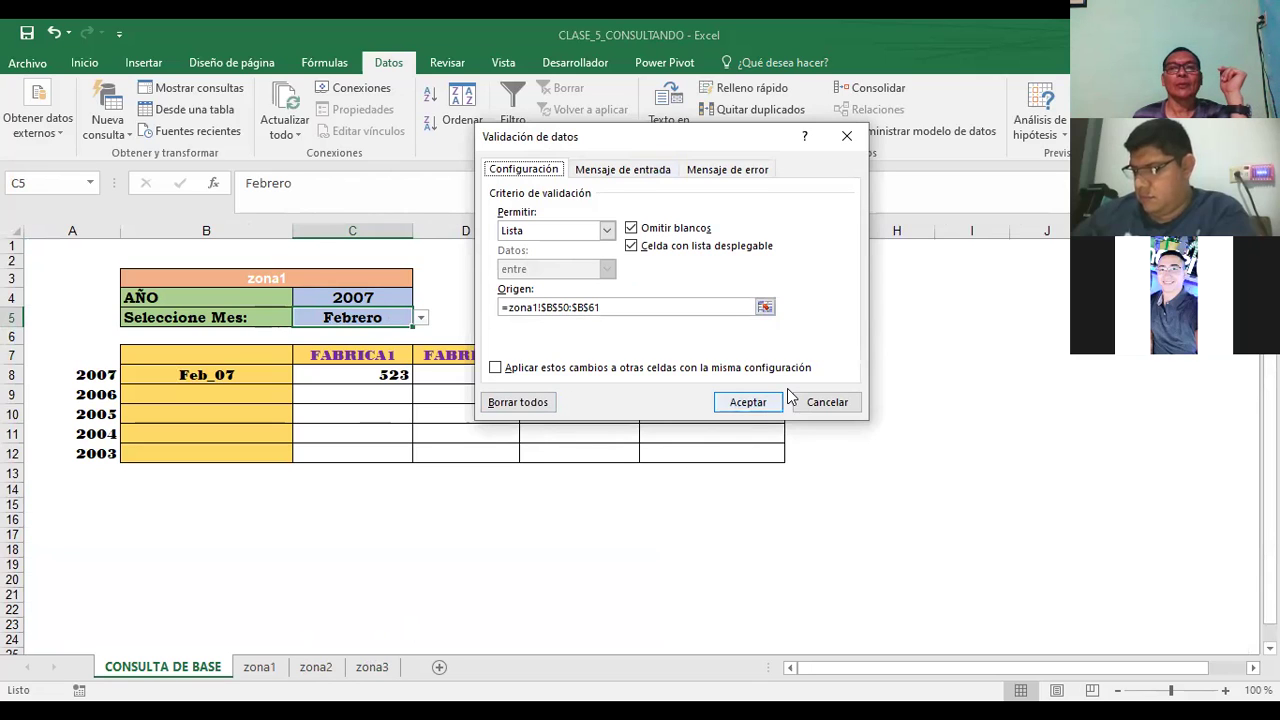
left_click(818, 406)
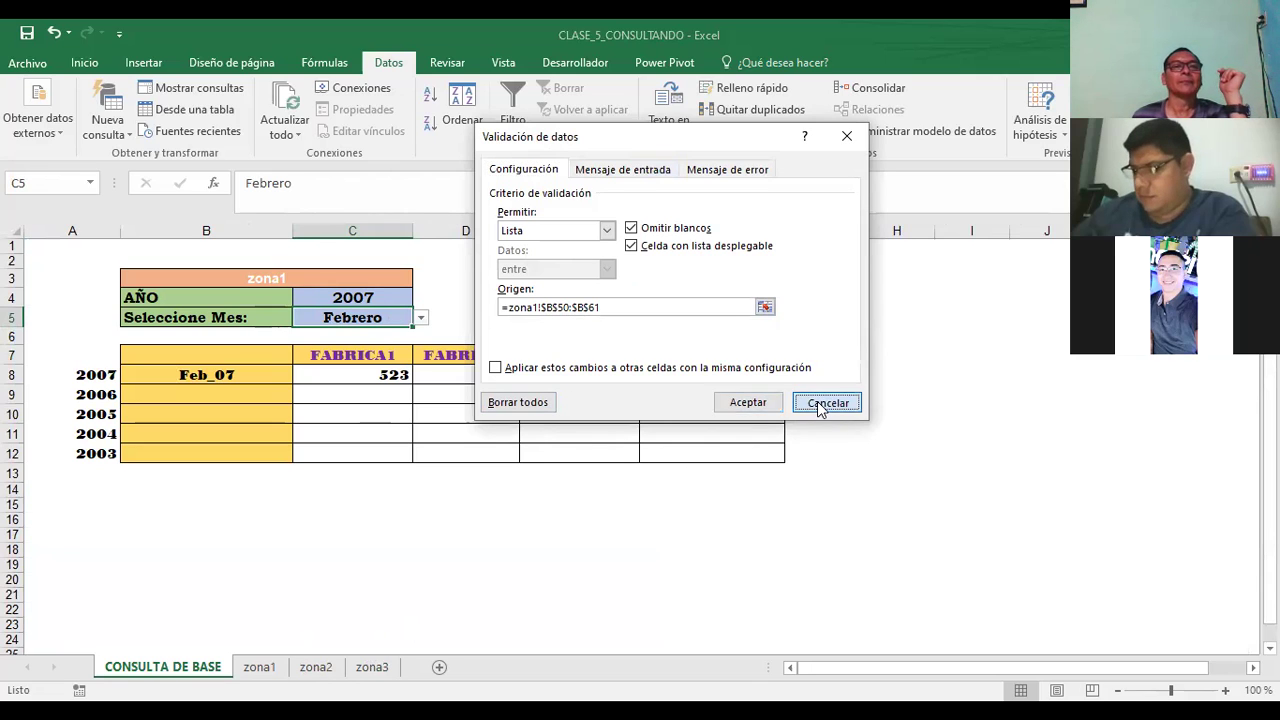
left_click(625, 280)
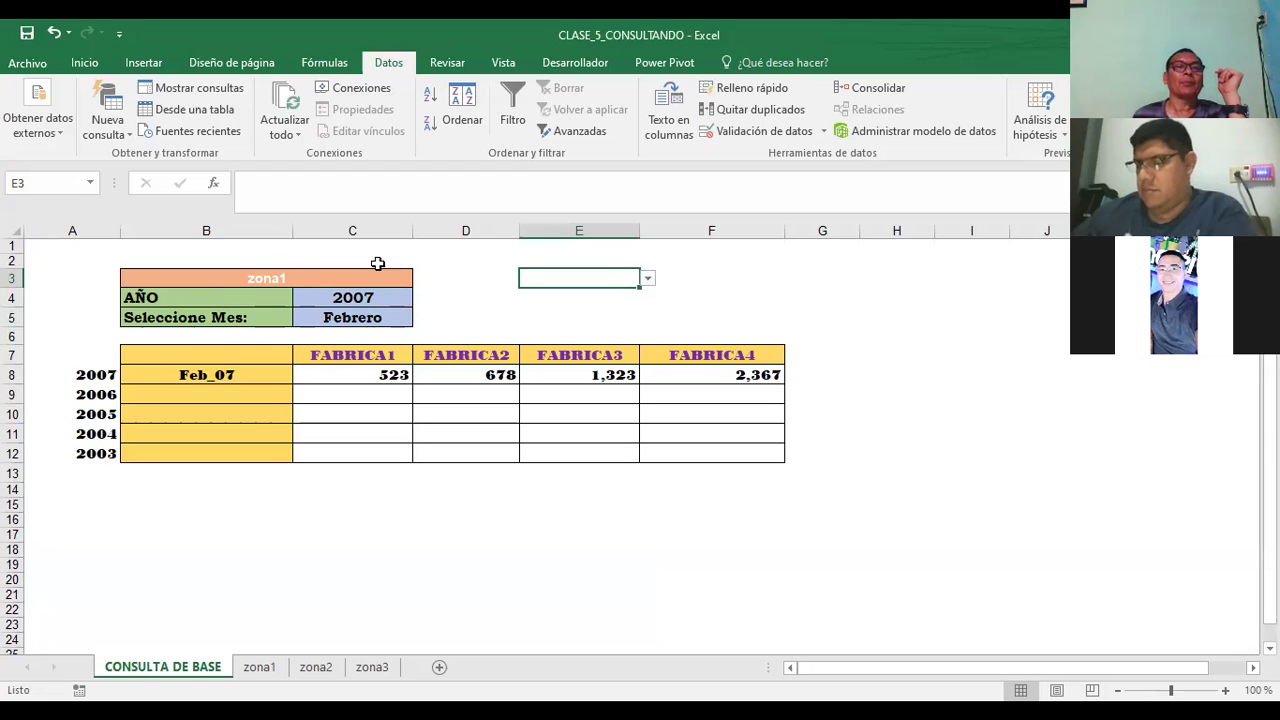
left_click(246, 276)
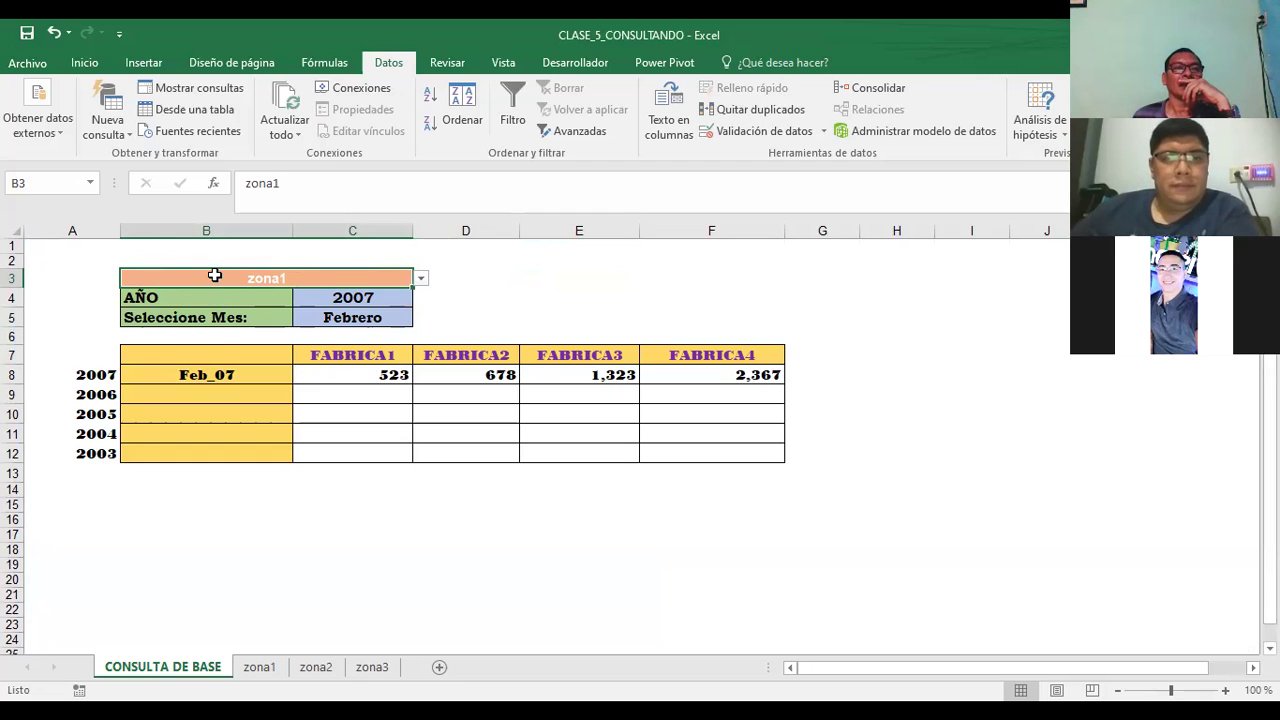
left_click(420, 282)
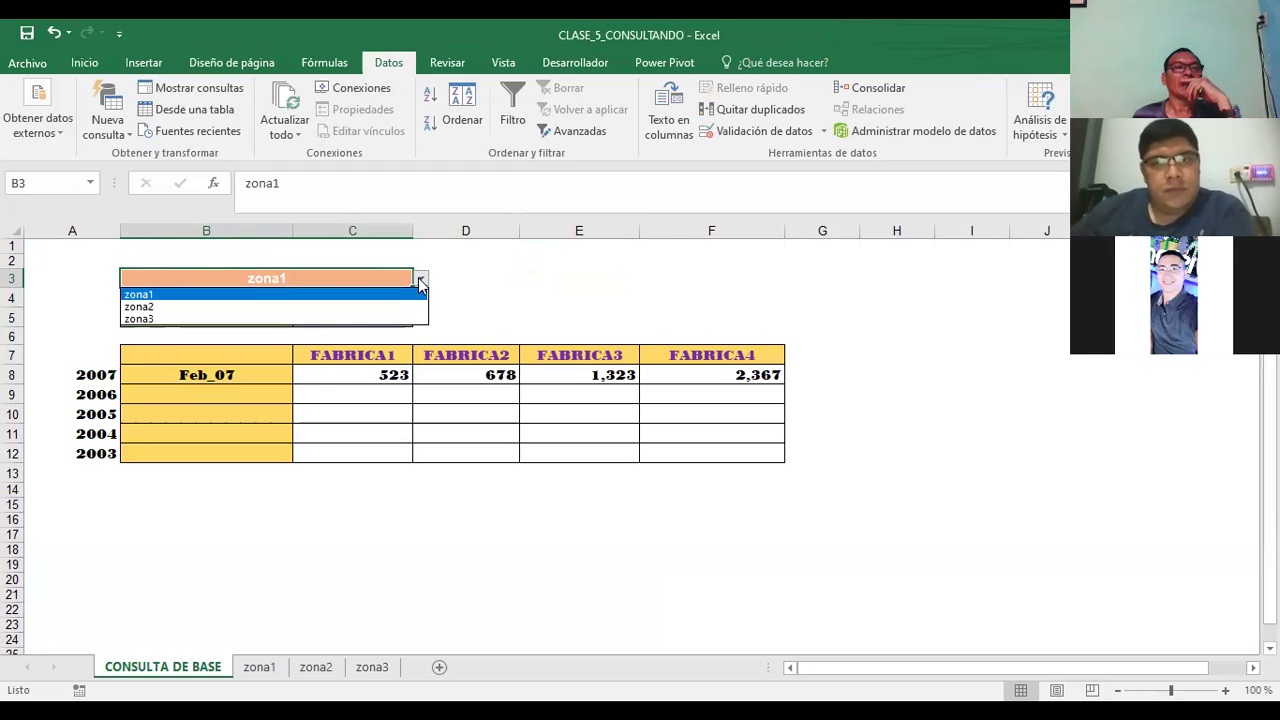
left_click(167, 304)
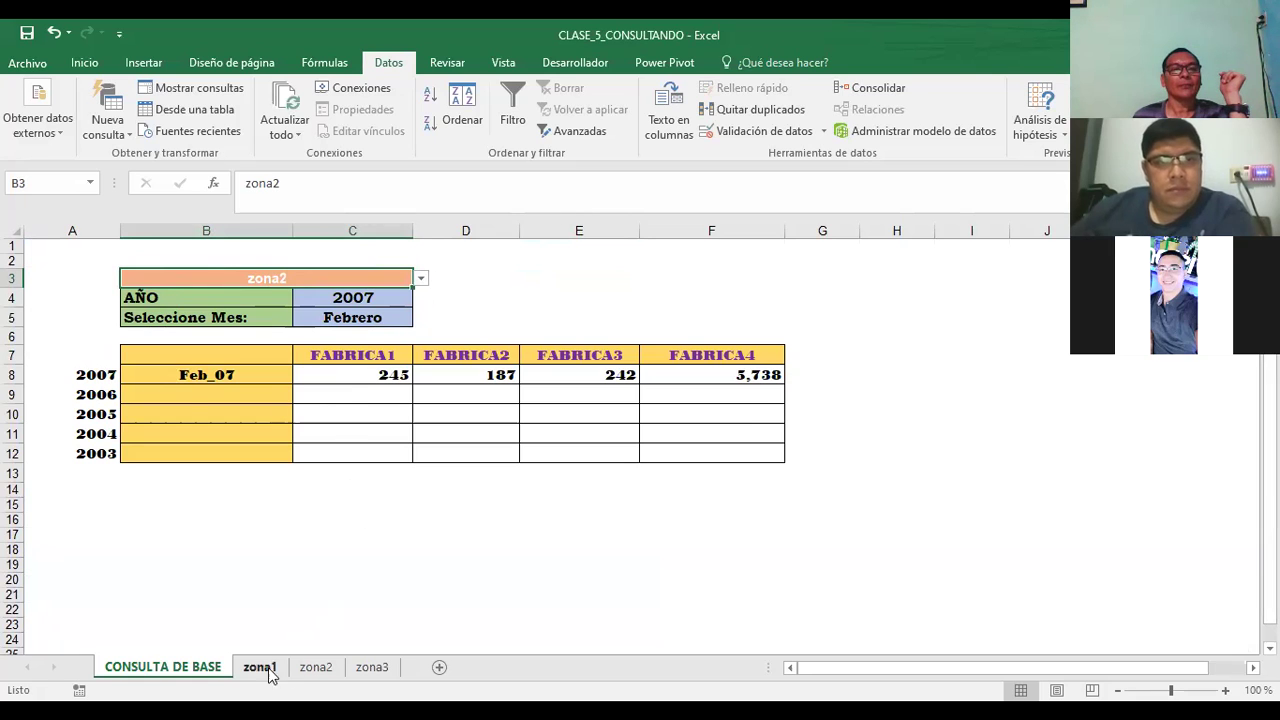
left_click(316, 668)
left_click(165, 667)
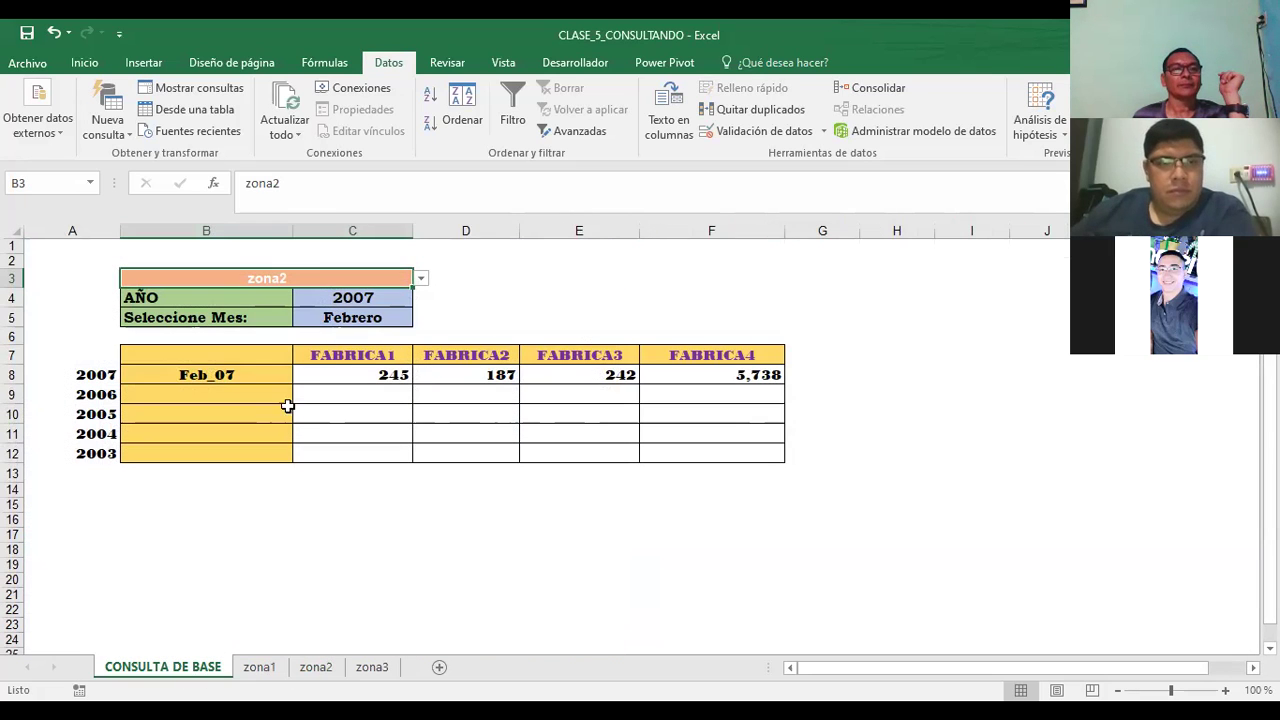
left_click(421, 280)
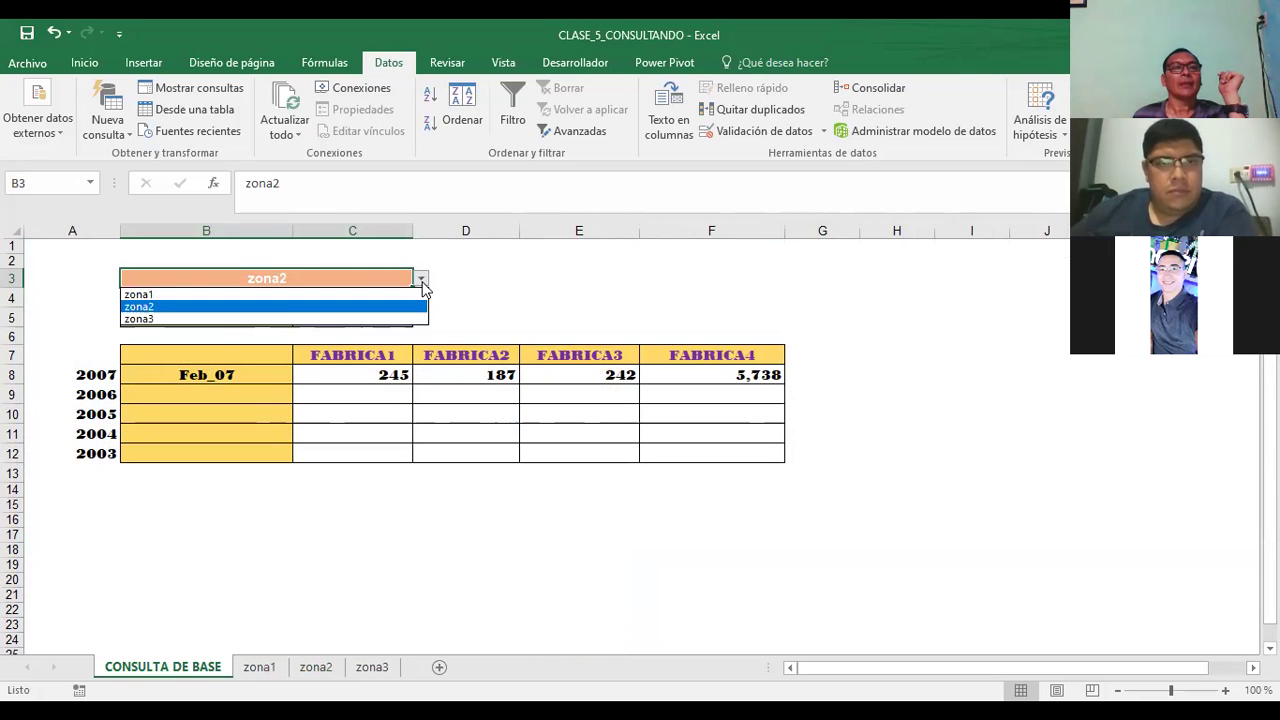
left_click(194, 314)
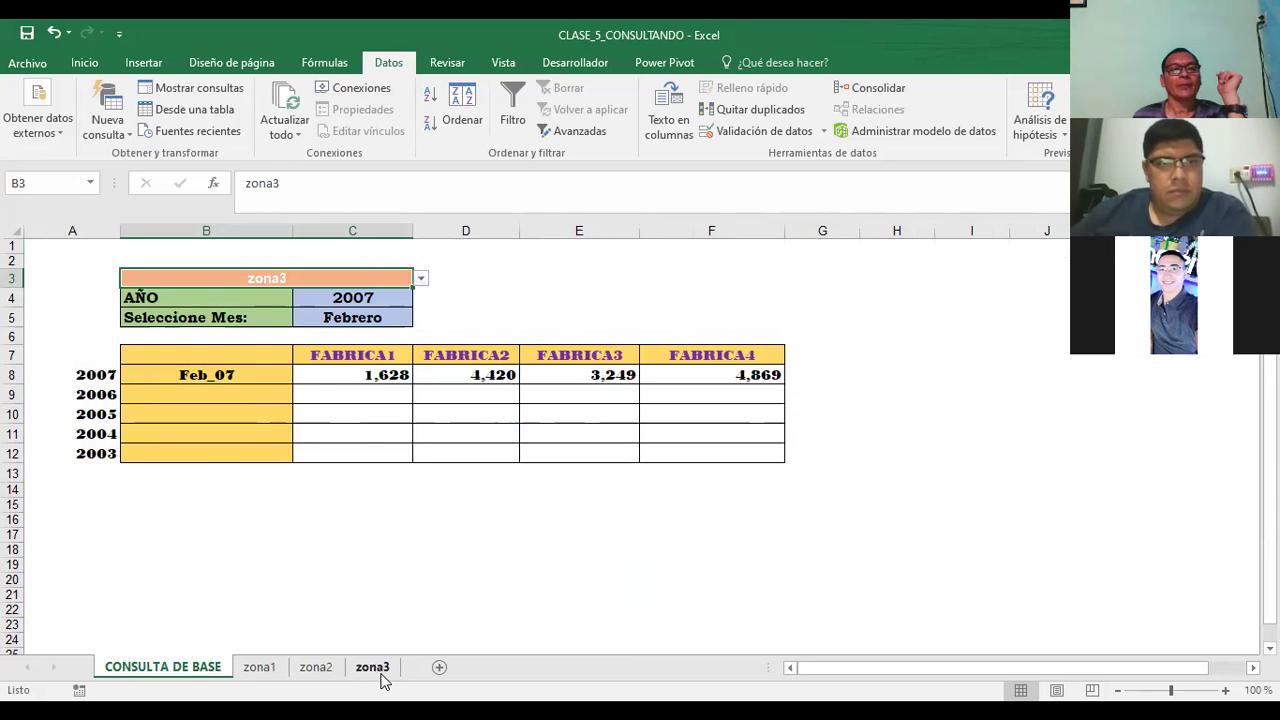
left_click(380, 676)
left_click(733, 340)
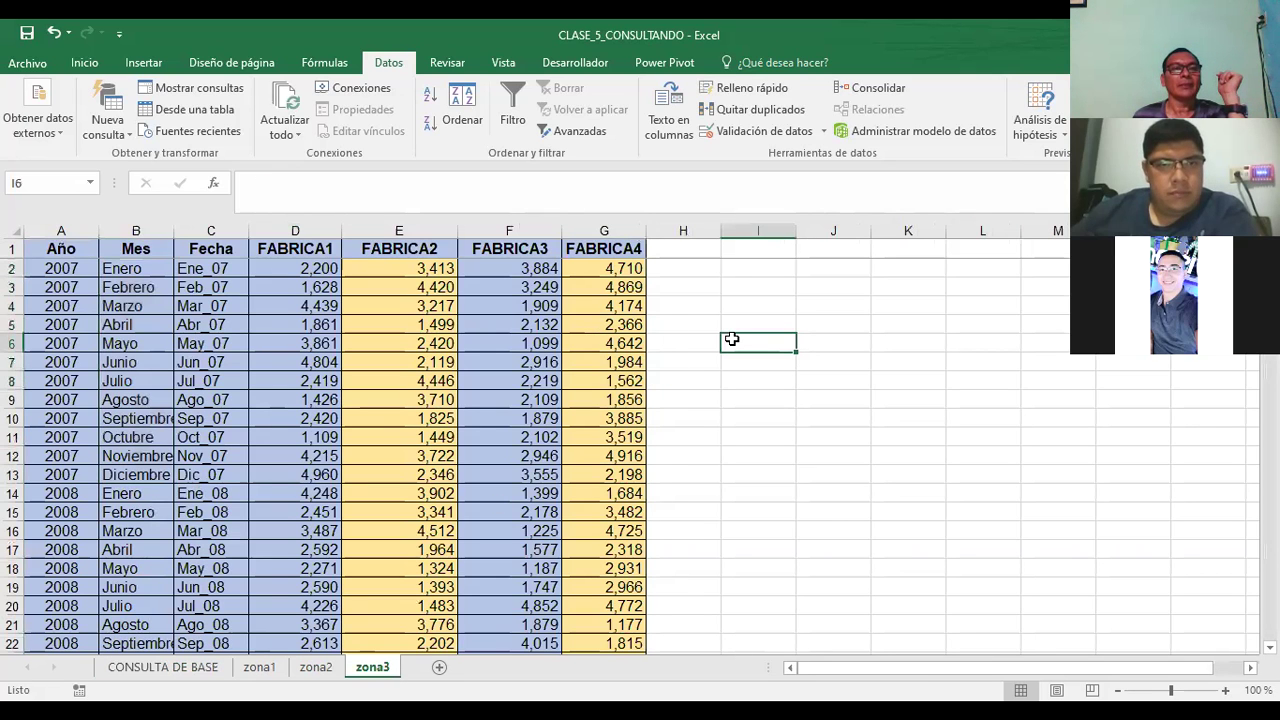
left_click(258, 668)
left_click(168, 668)
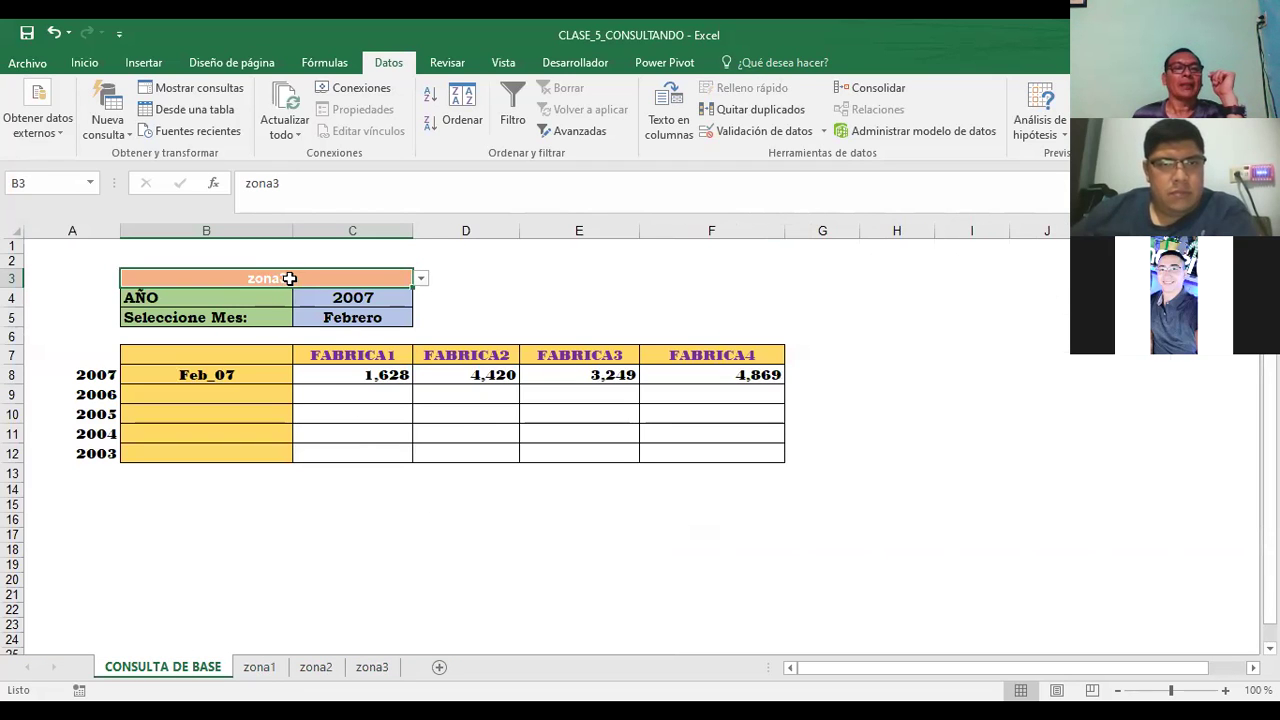
left_click(423, 280)
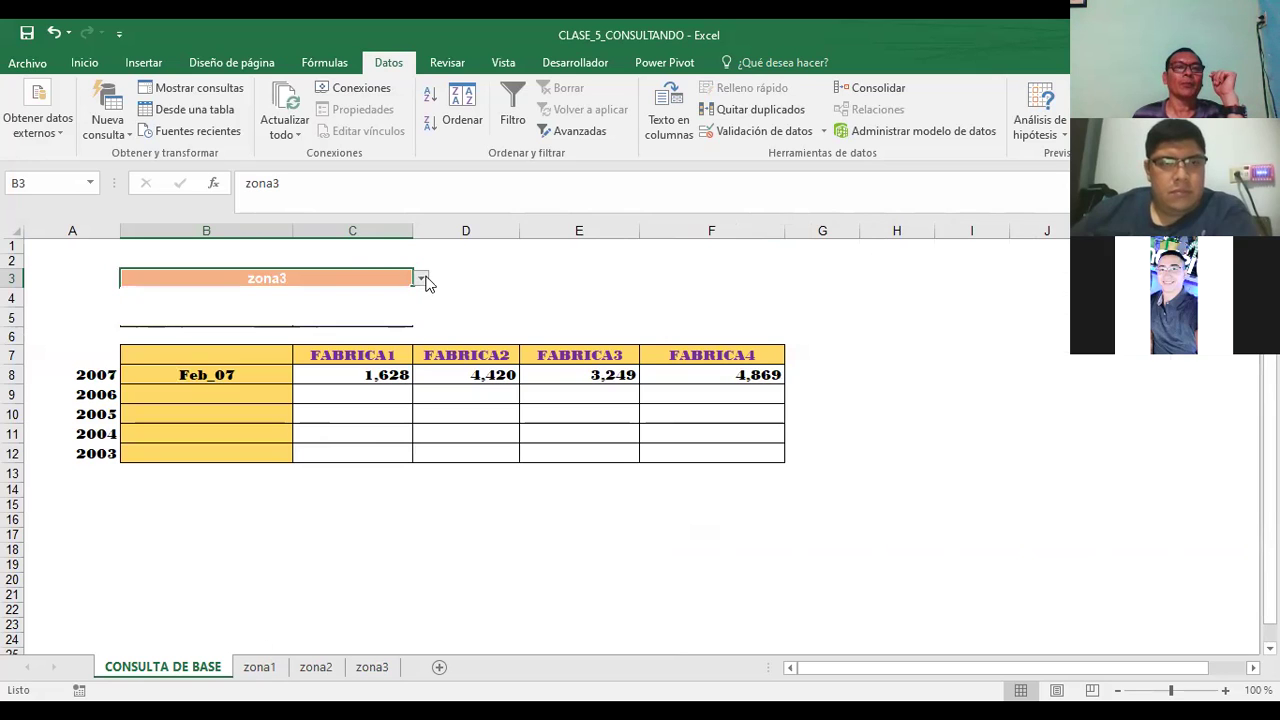
left_click(155, 292)
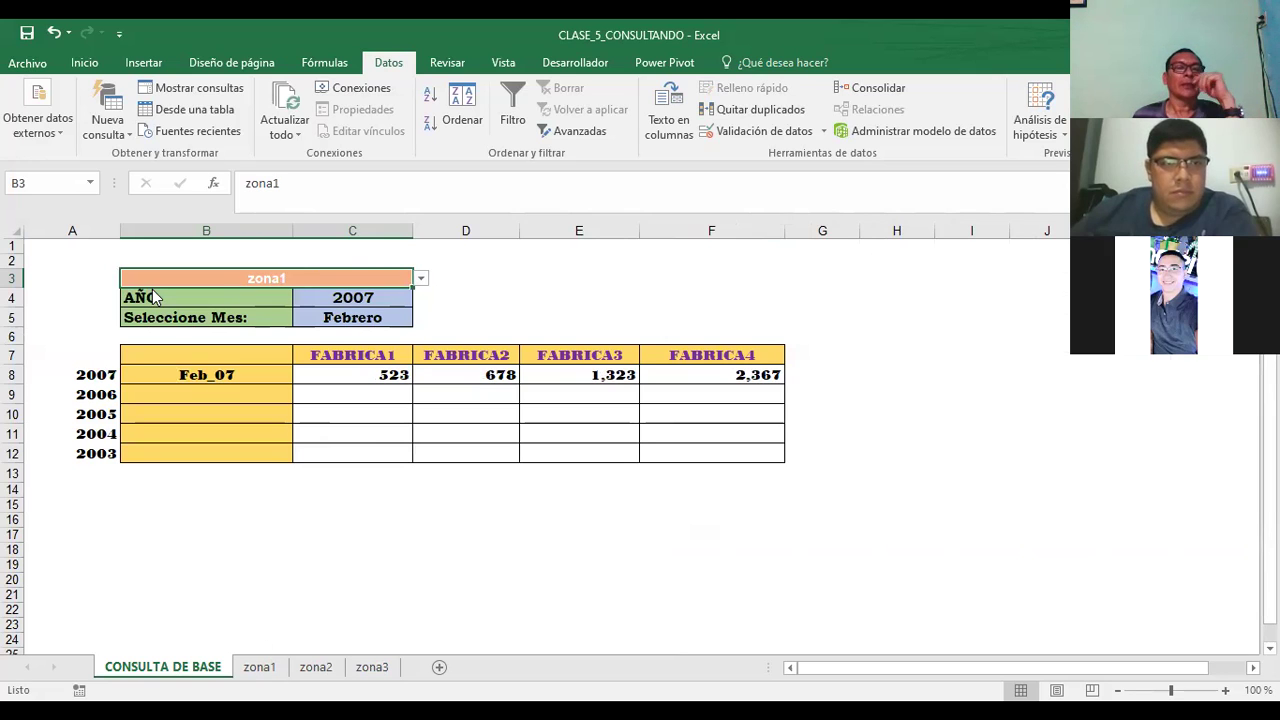
left_click(392, 295)
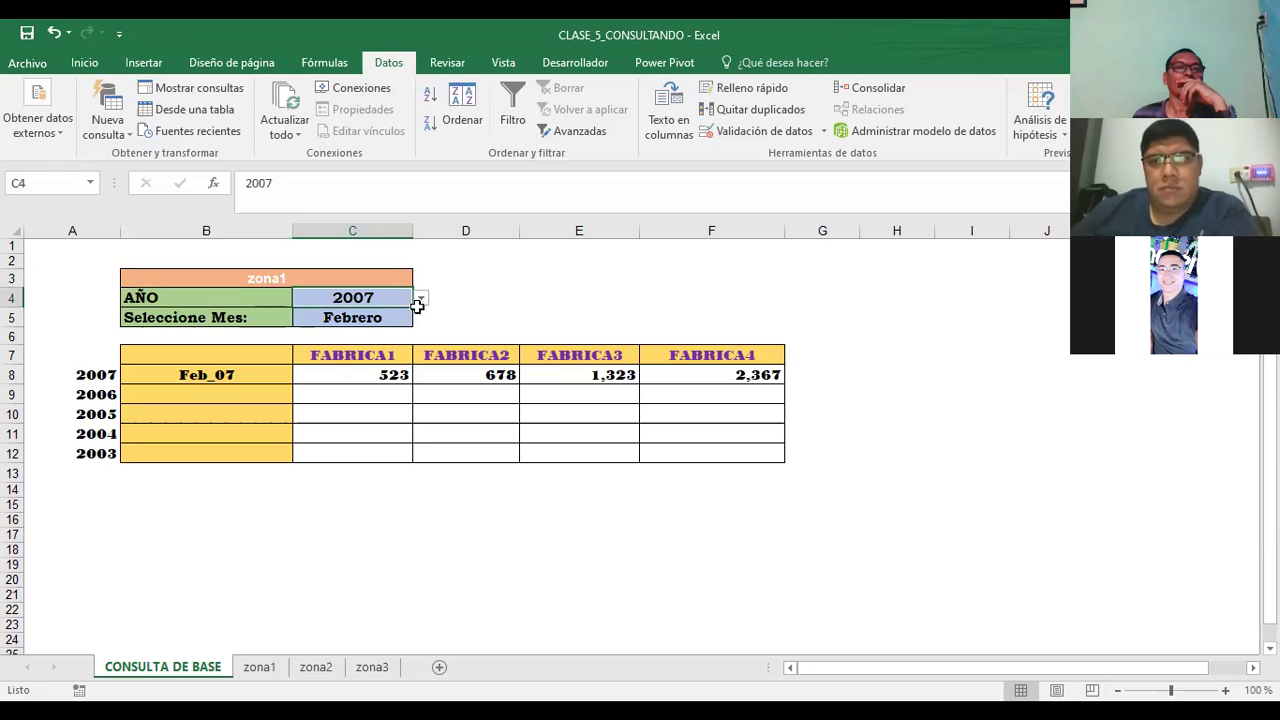
Try 2011 and 2008 in C4, settle on 2009, then inspect B8's Feb_09 label.
left_click(420, 299)
left_click(325, 364)
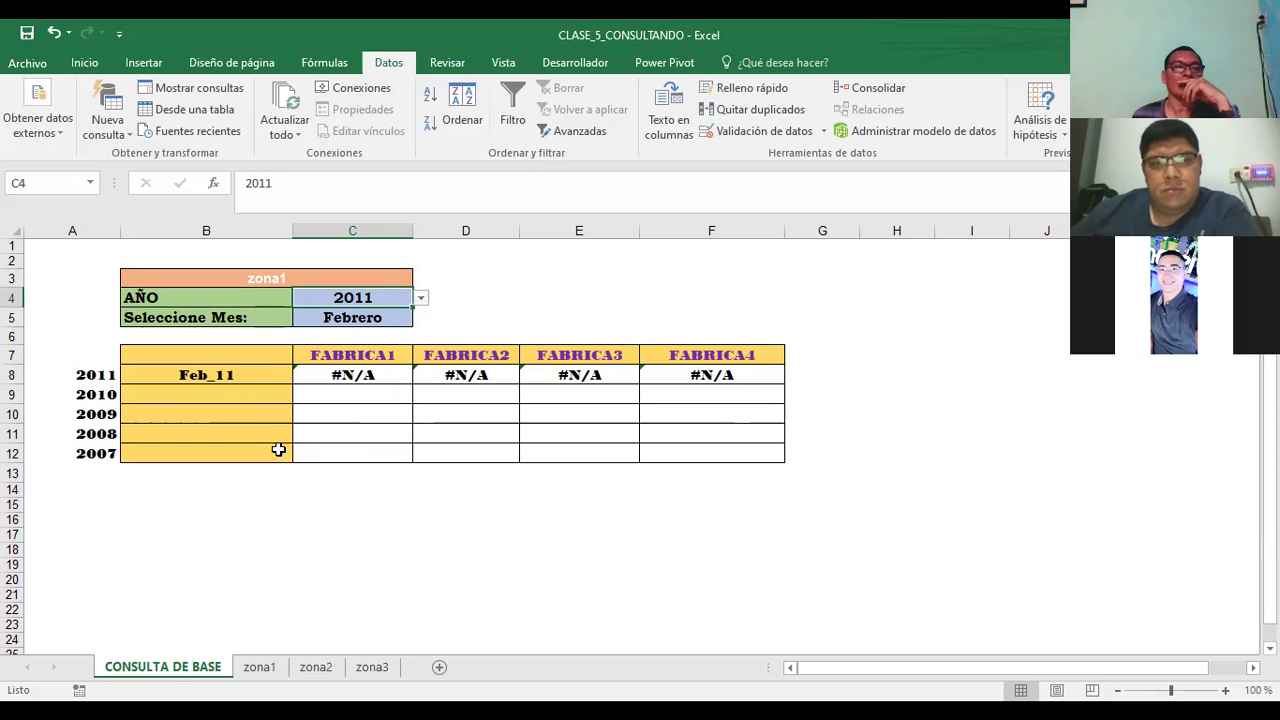
left_click(421, 298)
left_click(308, 327)
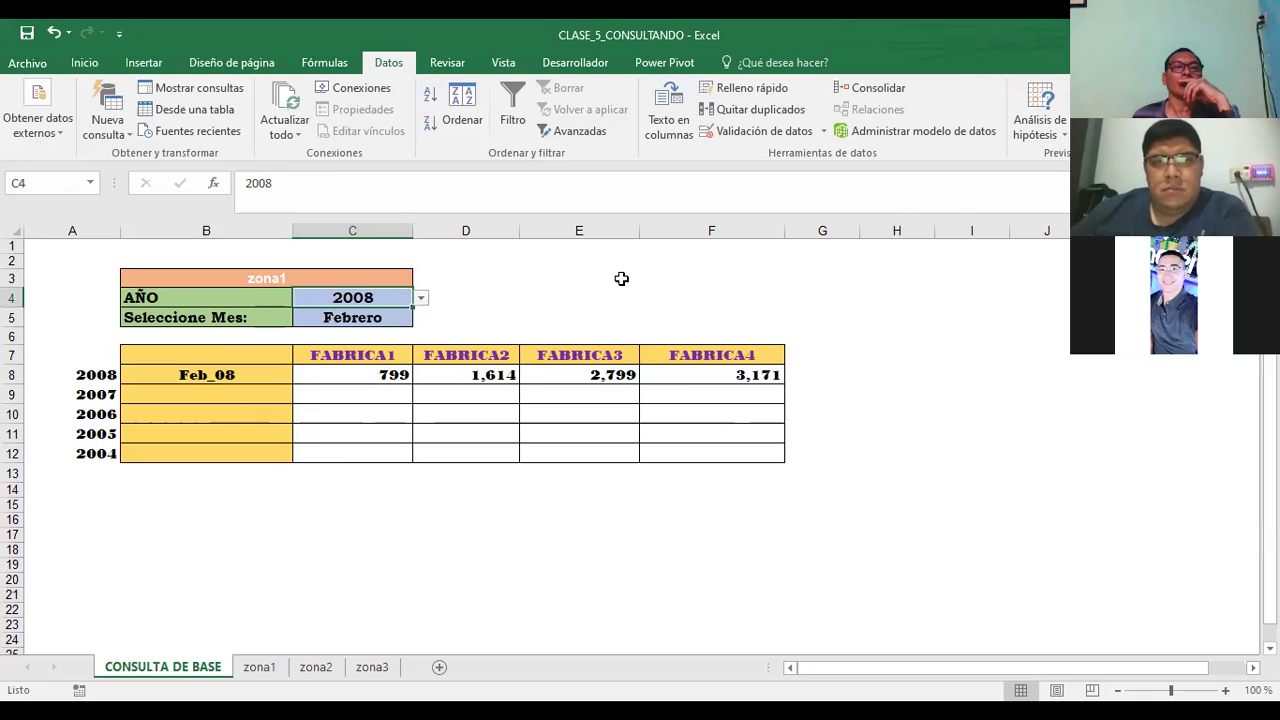
left_click(421, 298)
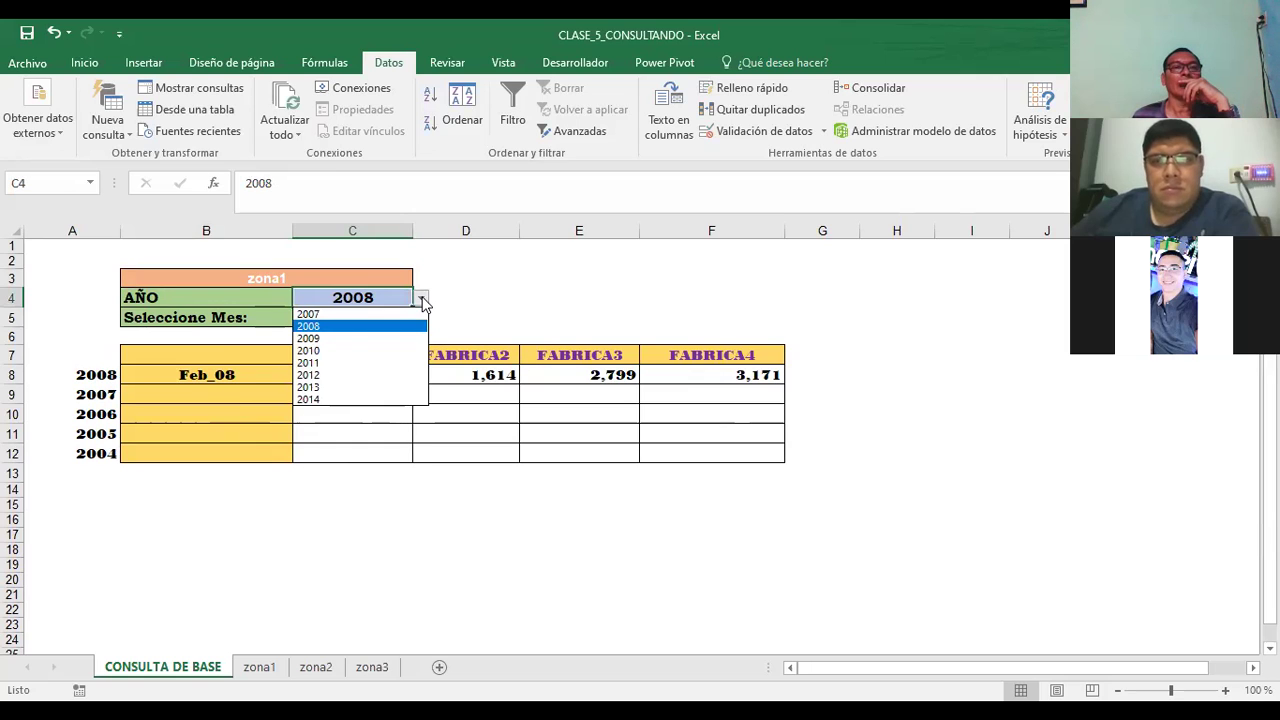
left_click(327, 341)
left_click(570, 314)
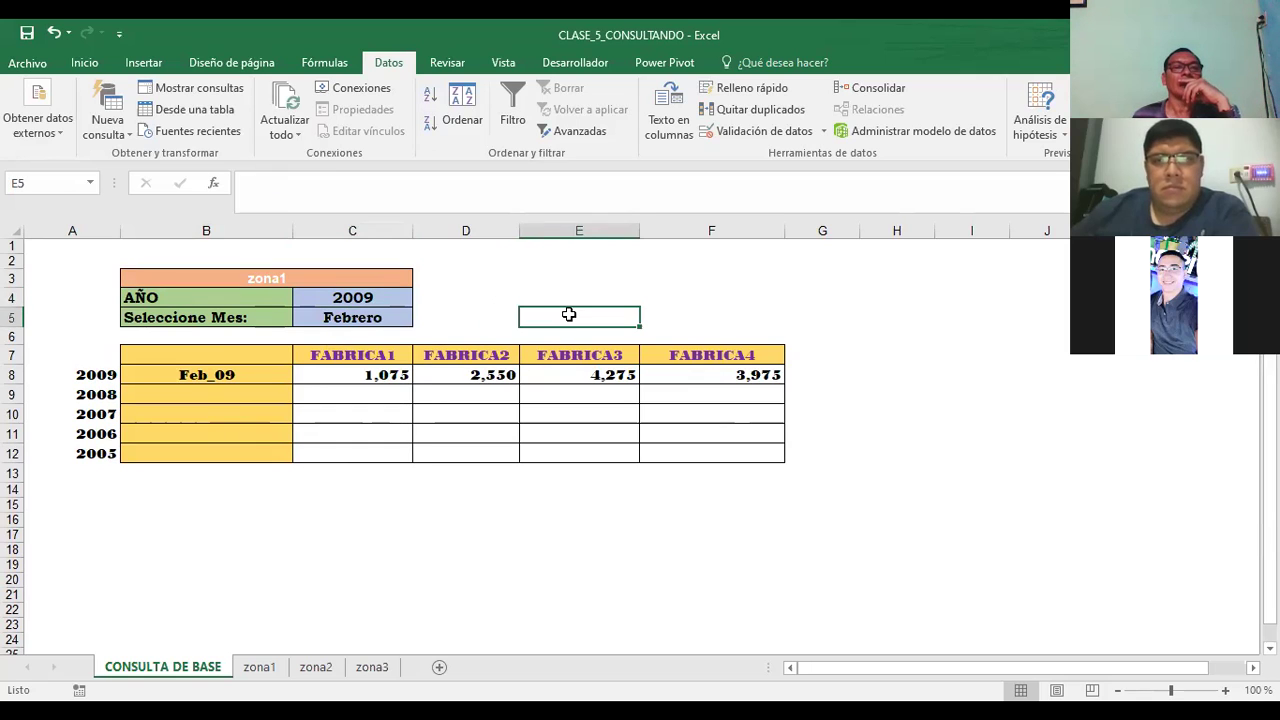
left_click(205, 374)
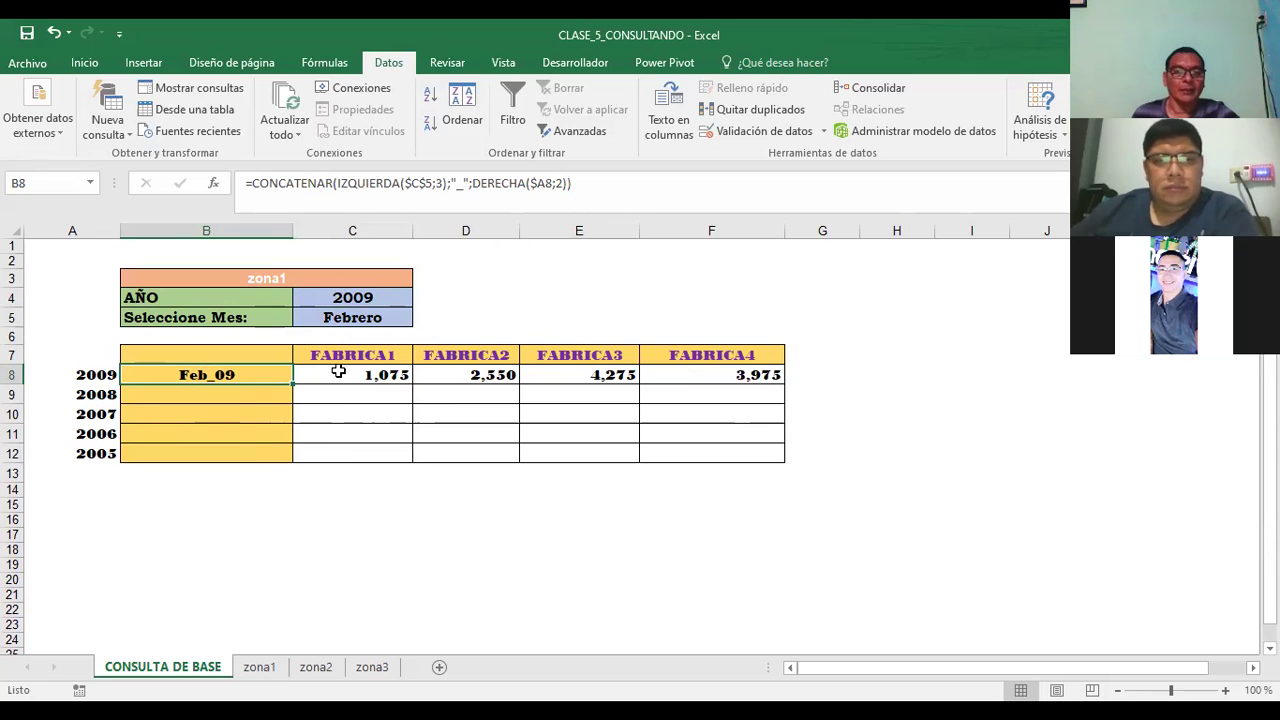
left_click(339, 371)
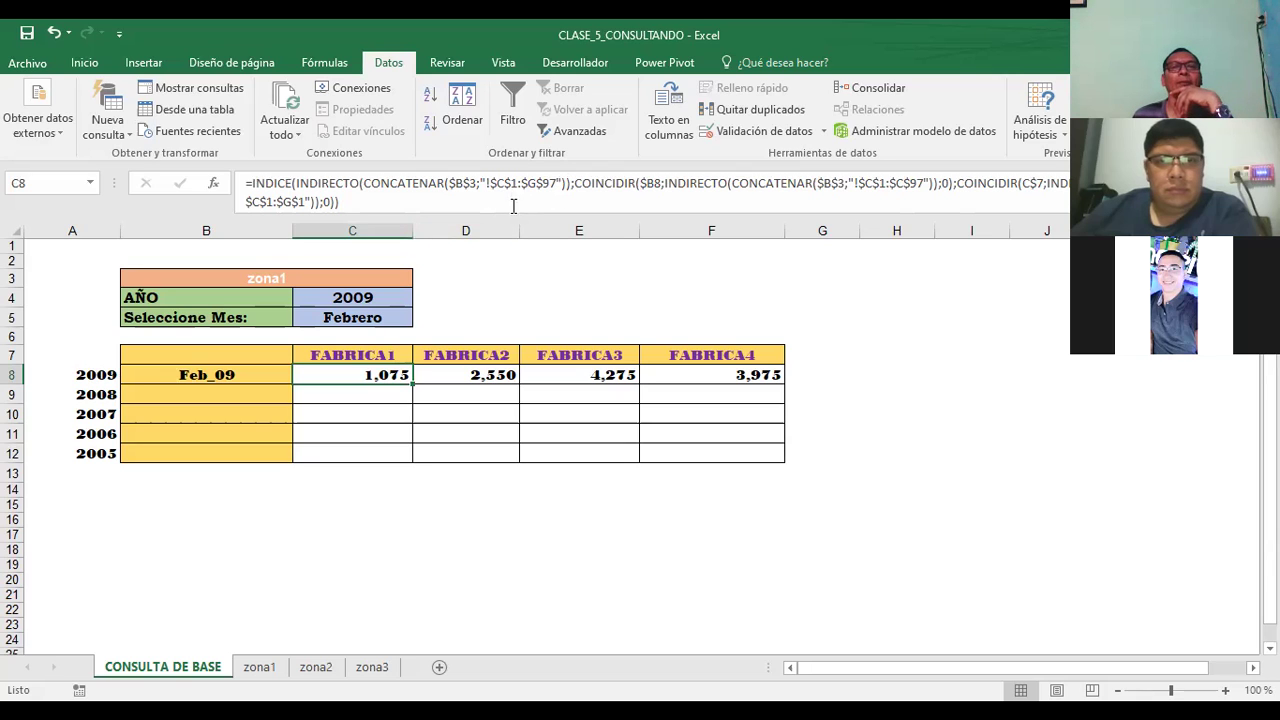
left_click(487, 184)
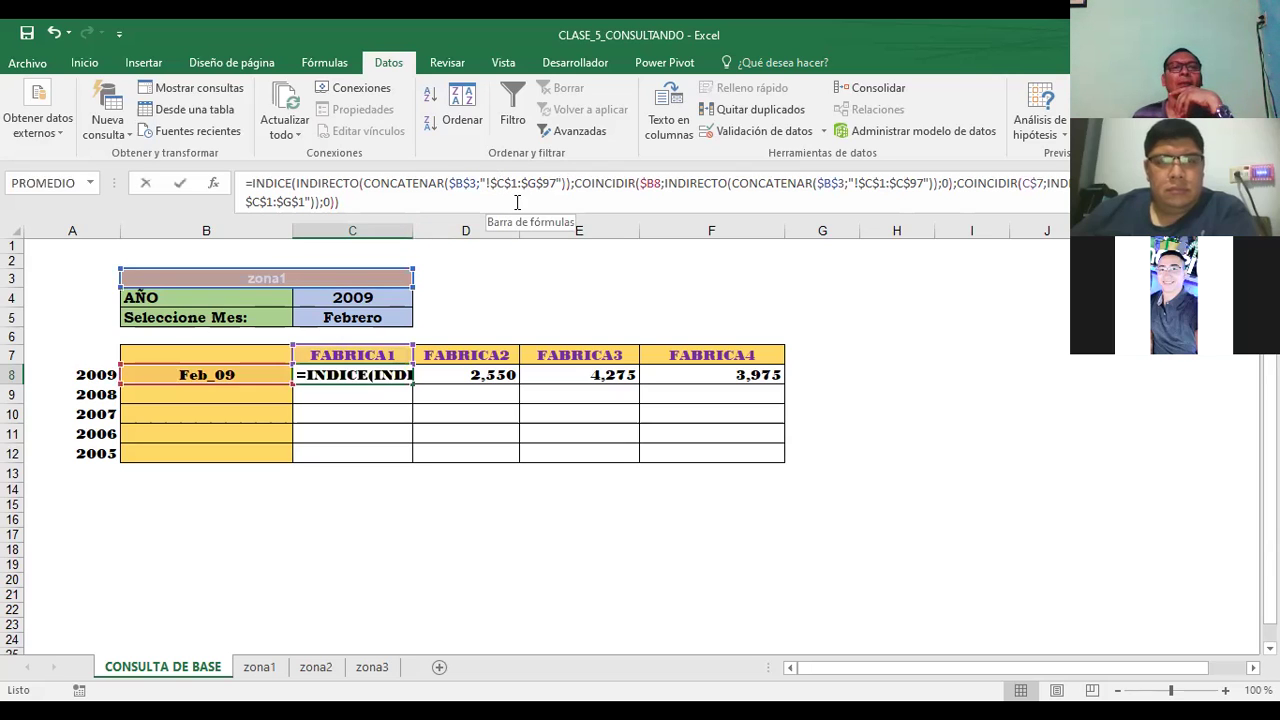
left_click(485, 183)
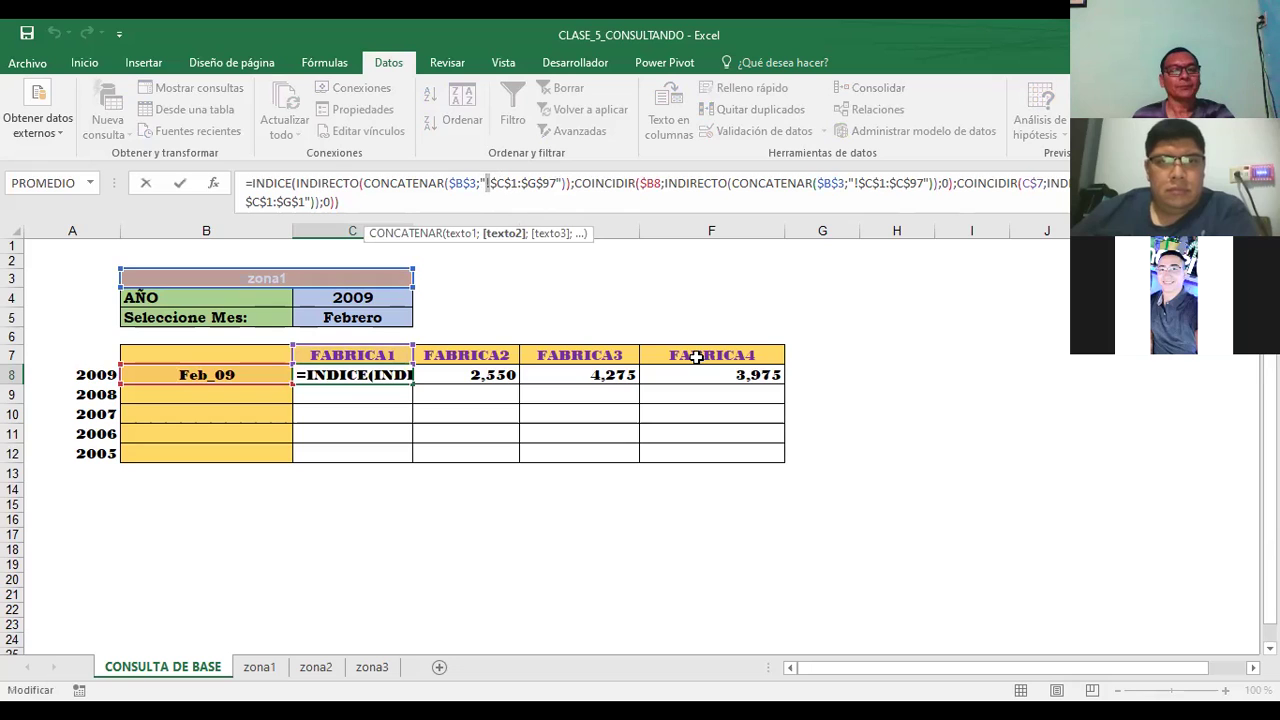
key("ctrl+Return")
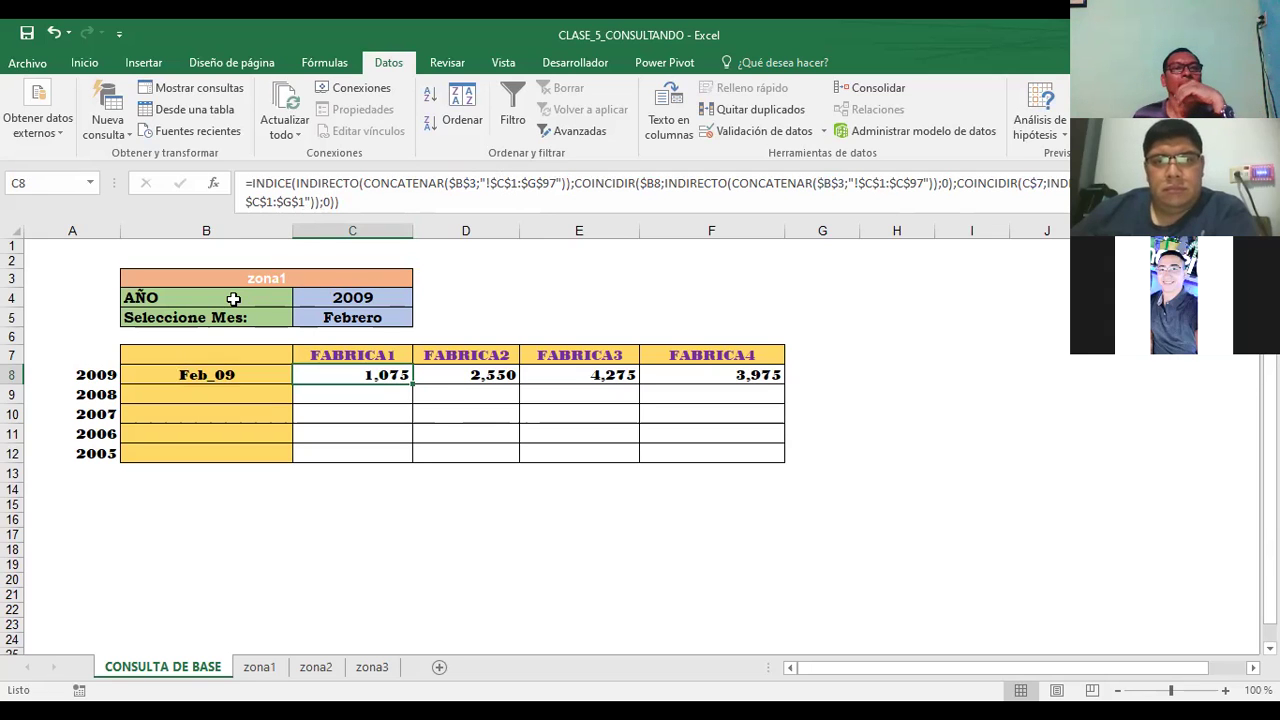
left_click(233, 299)
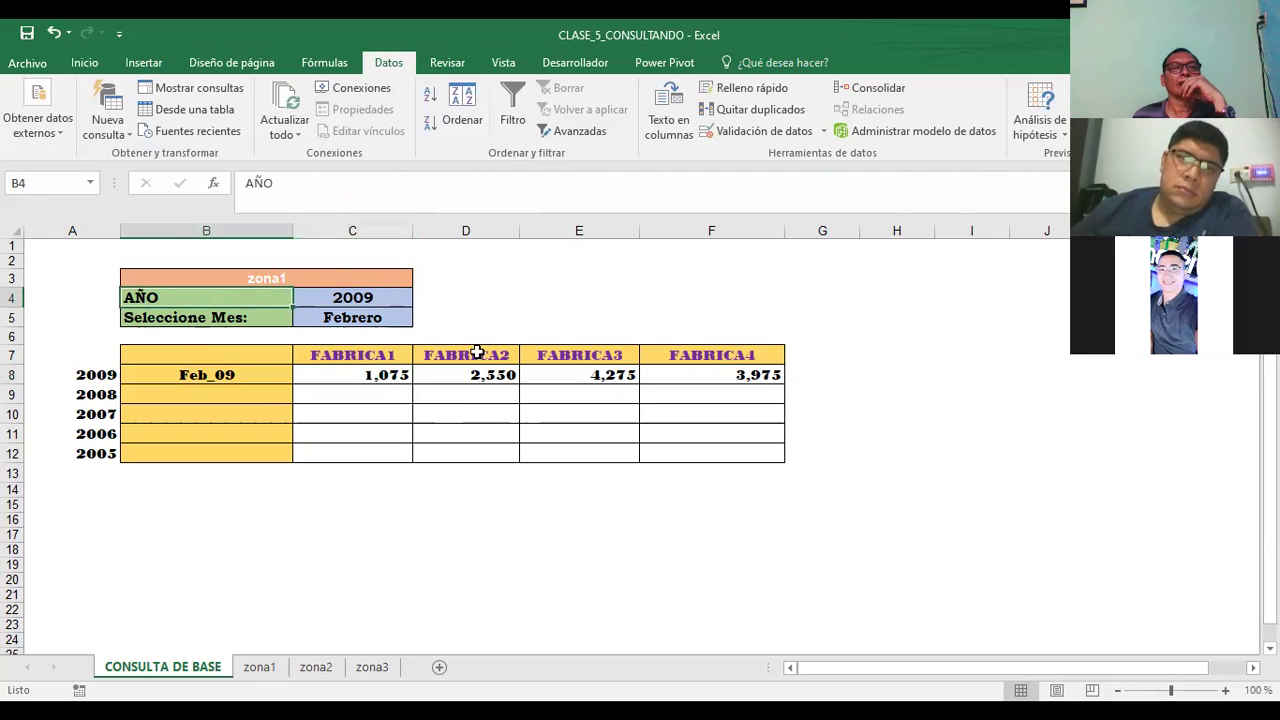
left_click(355, 375)
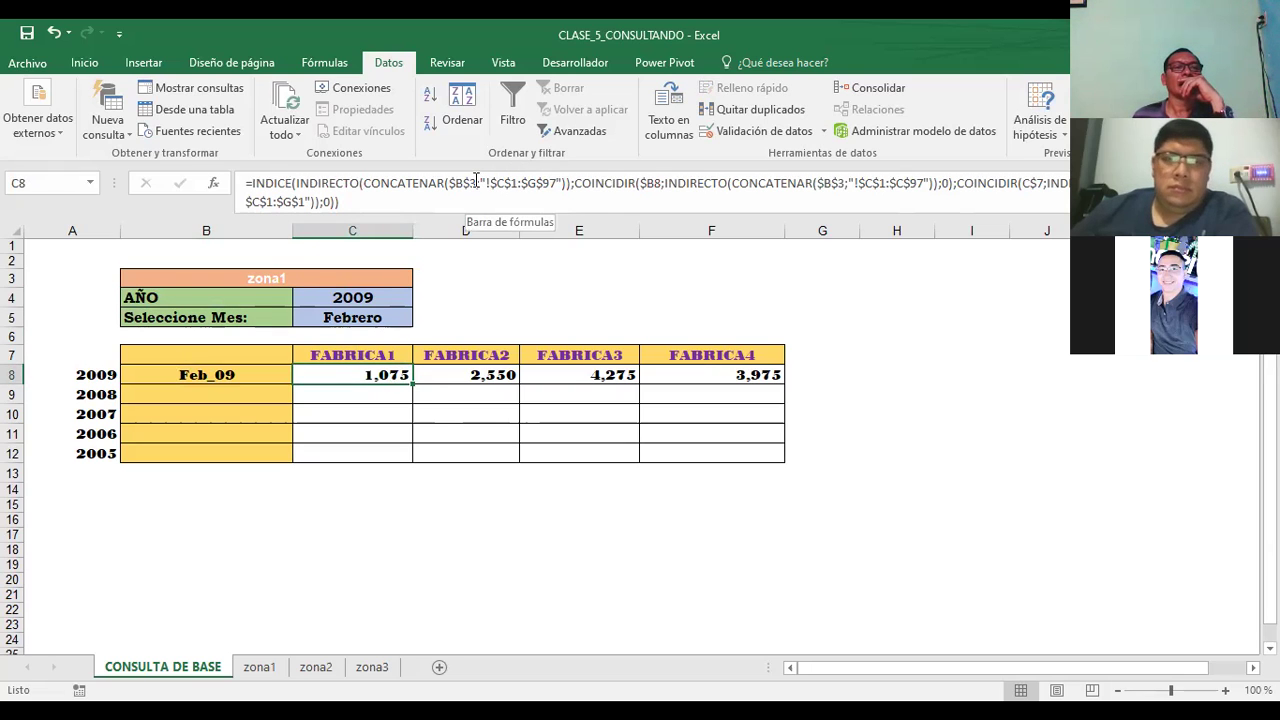
left_click(234, 293)
left_click(239, 279)
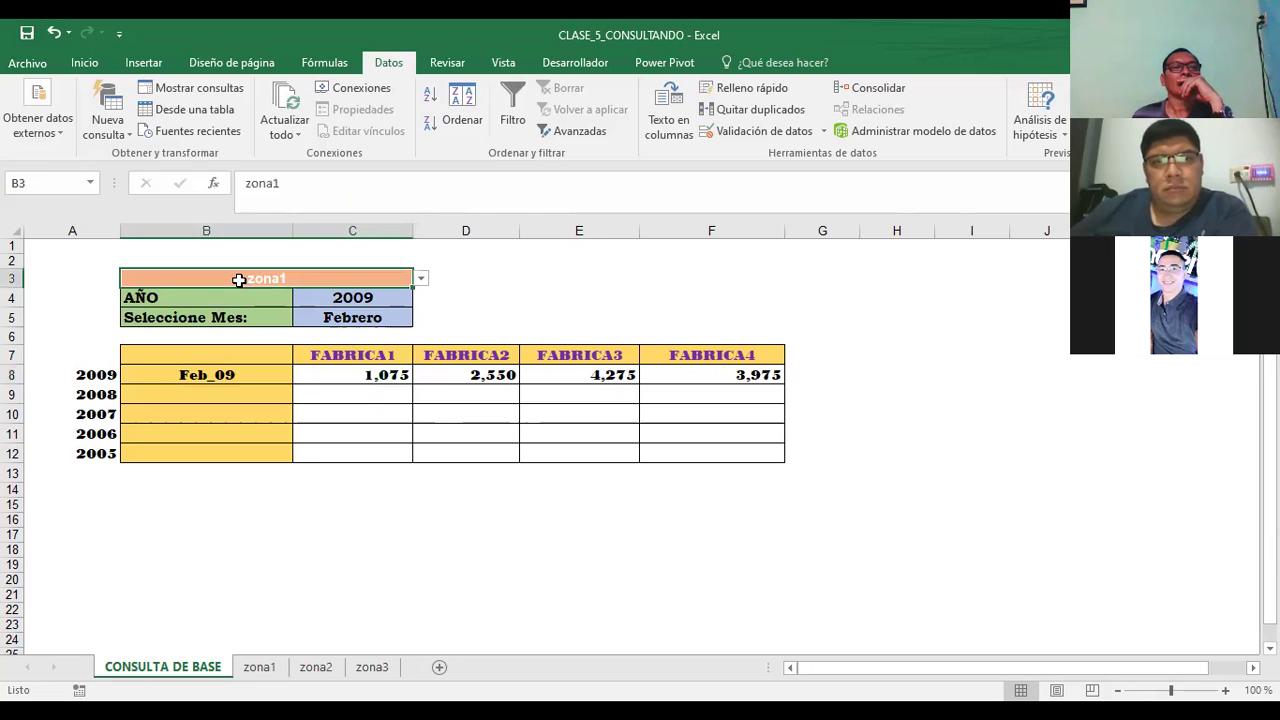
left_click(322, 372)
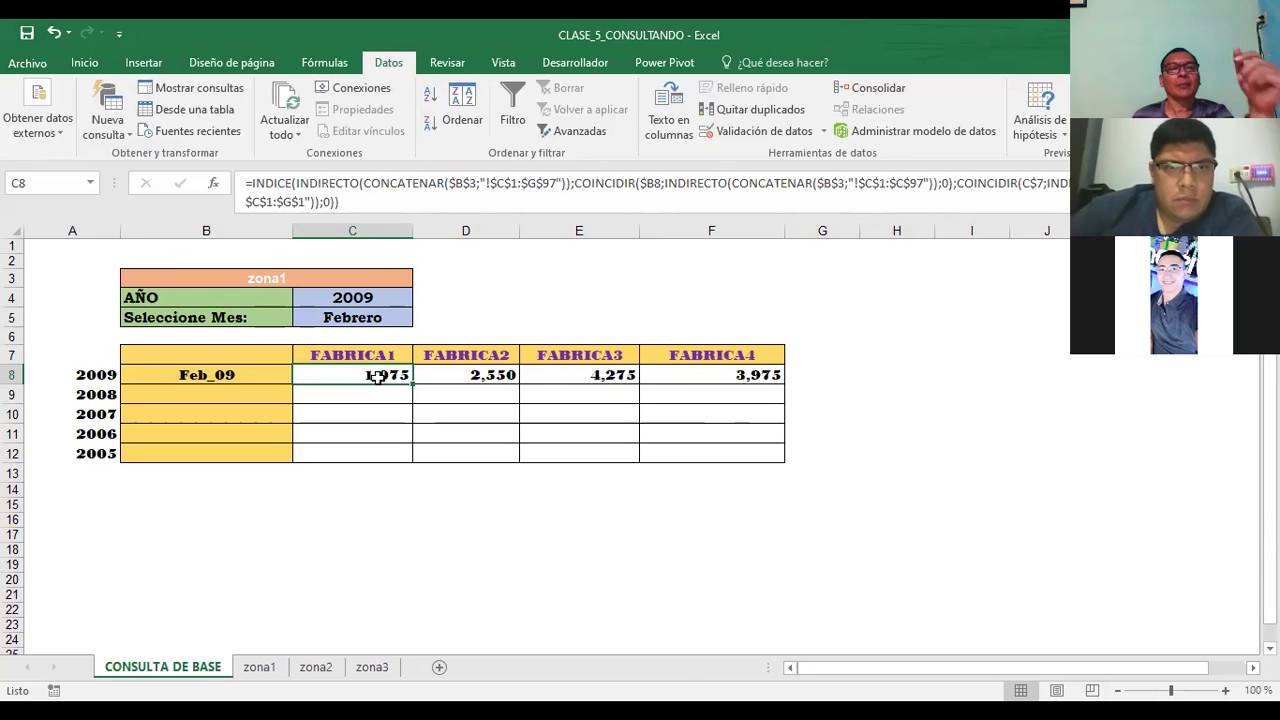
Review the C8, F8 and B8 lookup formulas, then open C5's month dropdown.
double_click(379, 380)
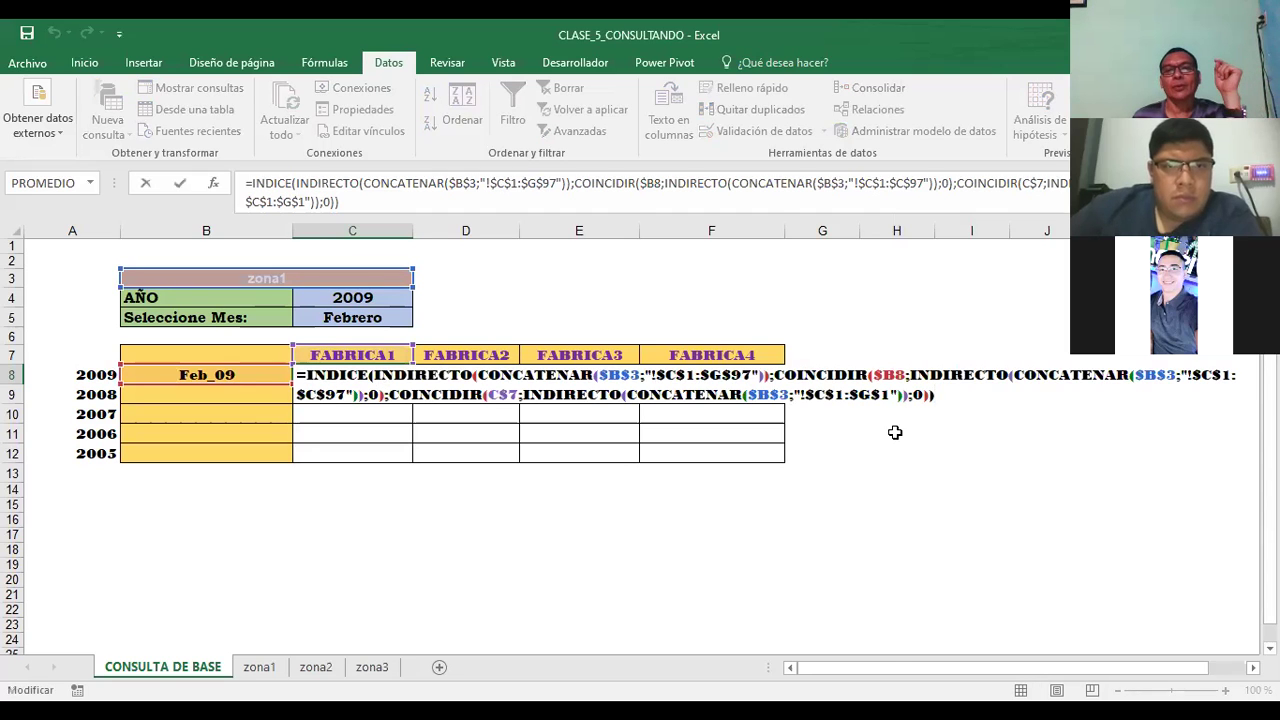
left_click_drag(980, 670, 995, 670)
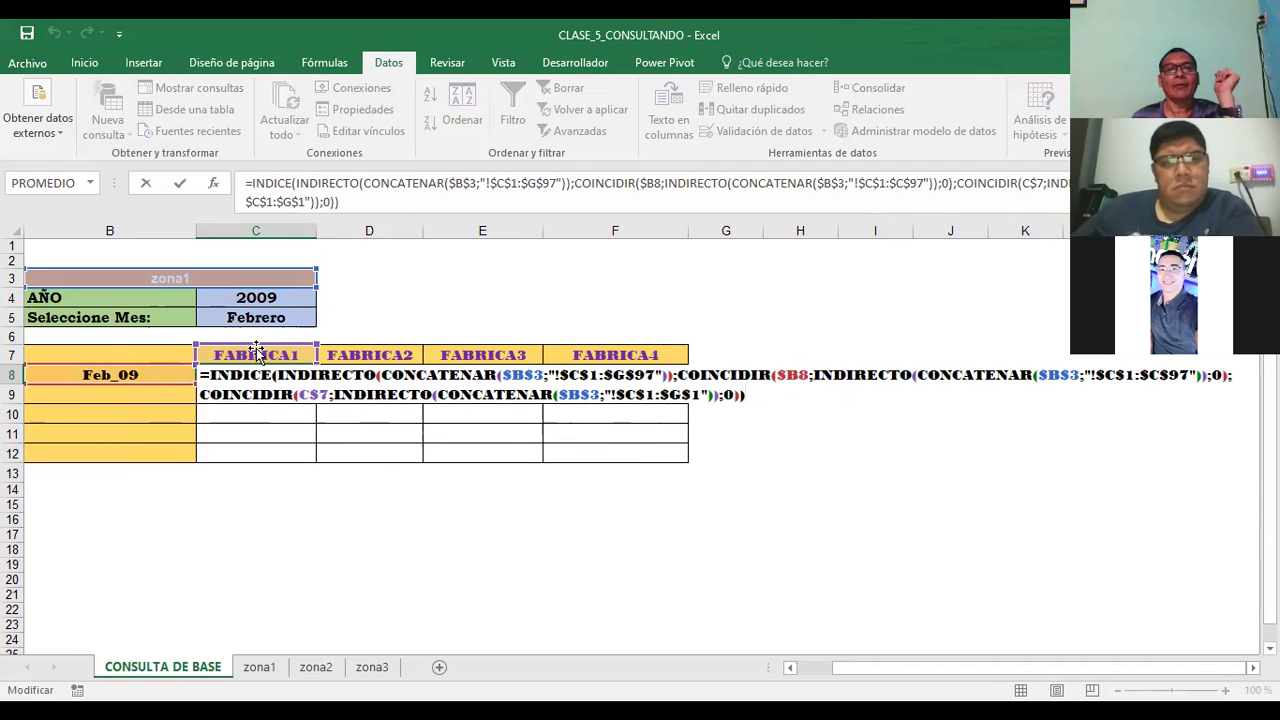
left_click_drag(875, 671, 991, 672)
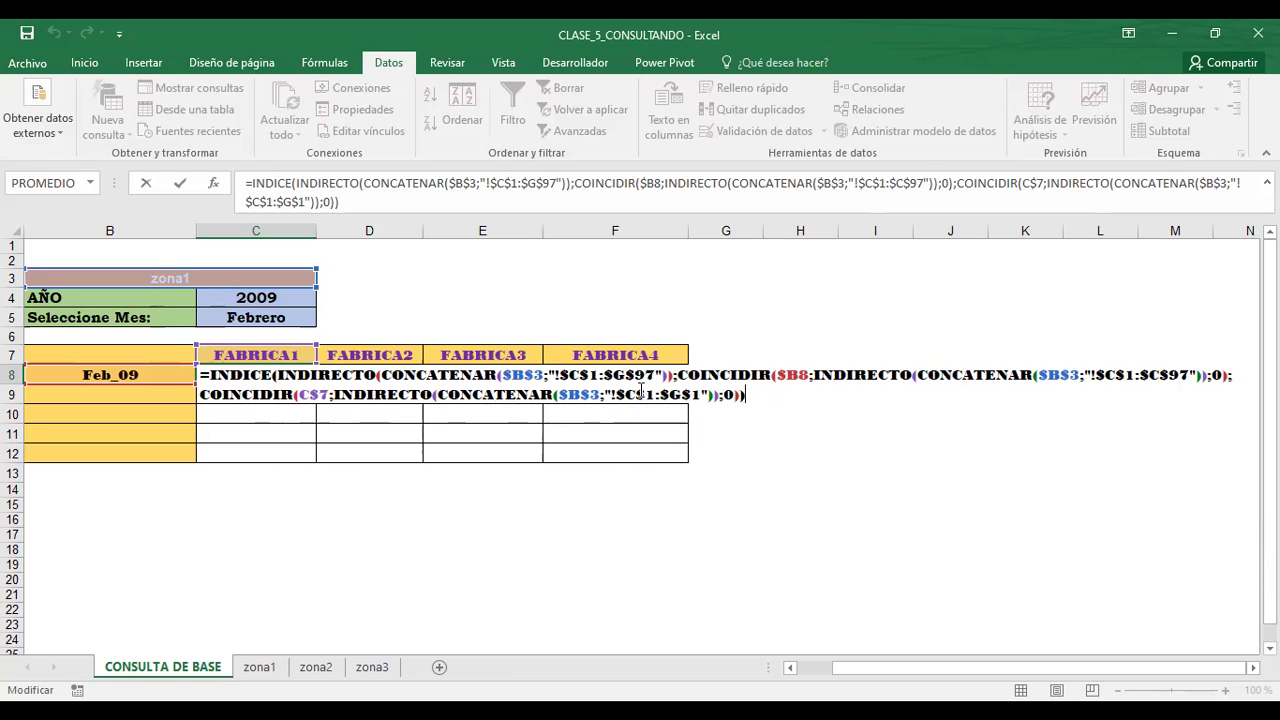
key("Return")
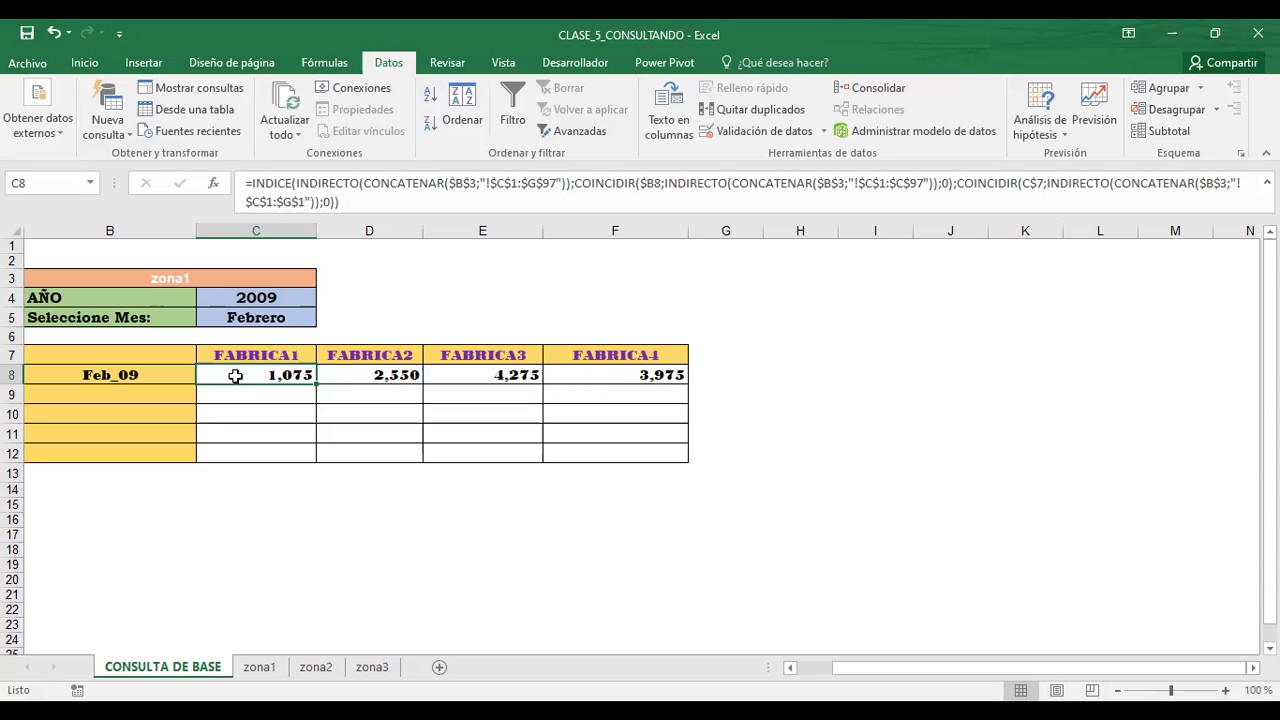
left_click(603, 376)
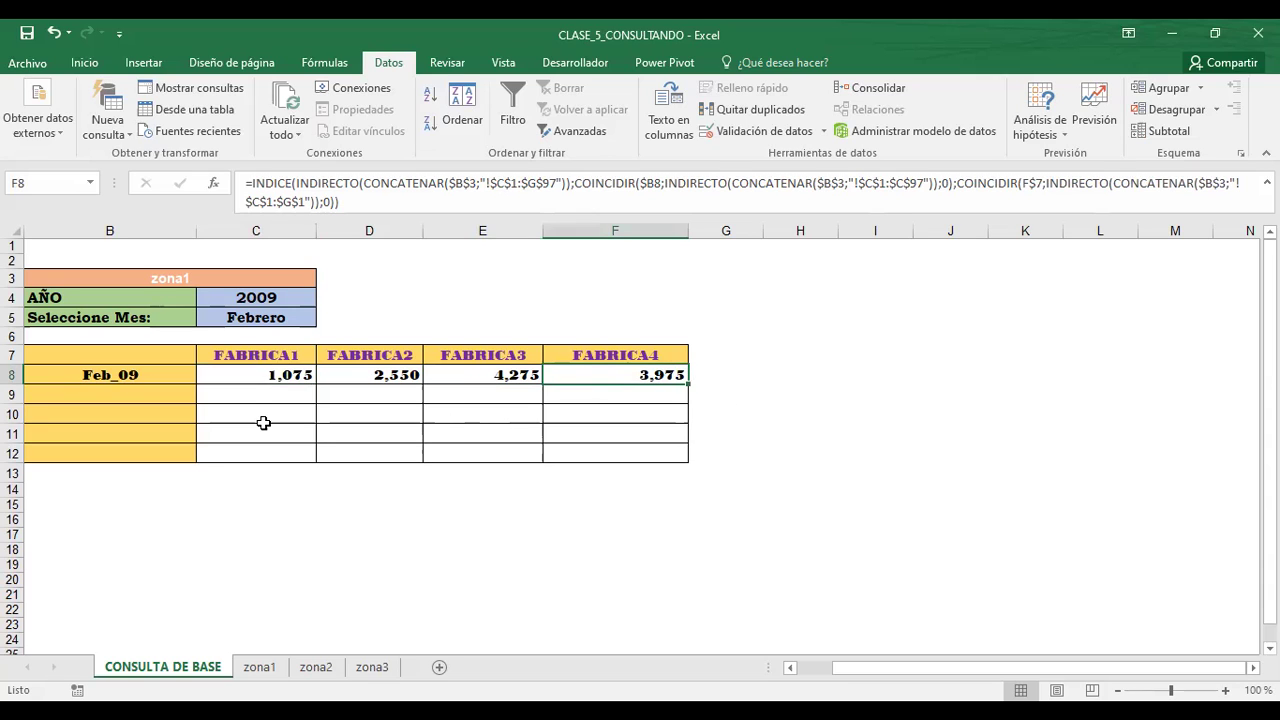
left_click(78, 376)
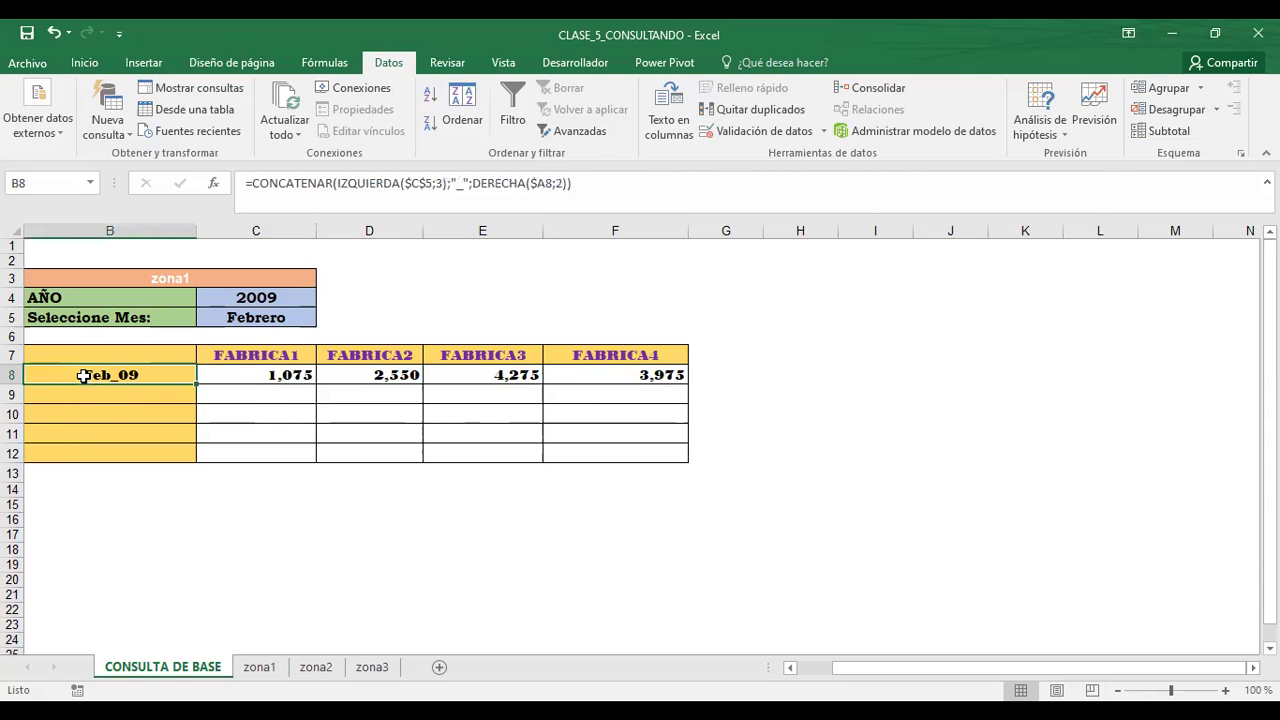
left_click(269, 316)
left_click(325, 318)
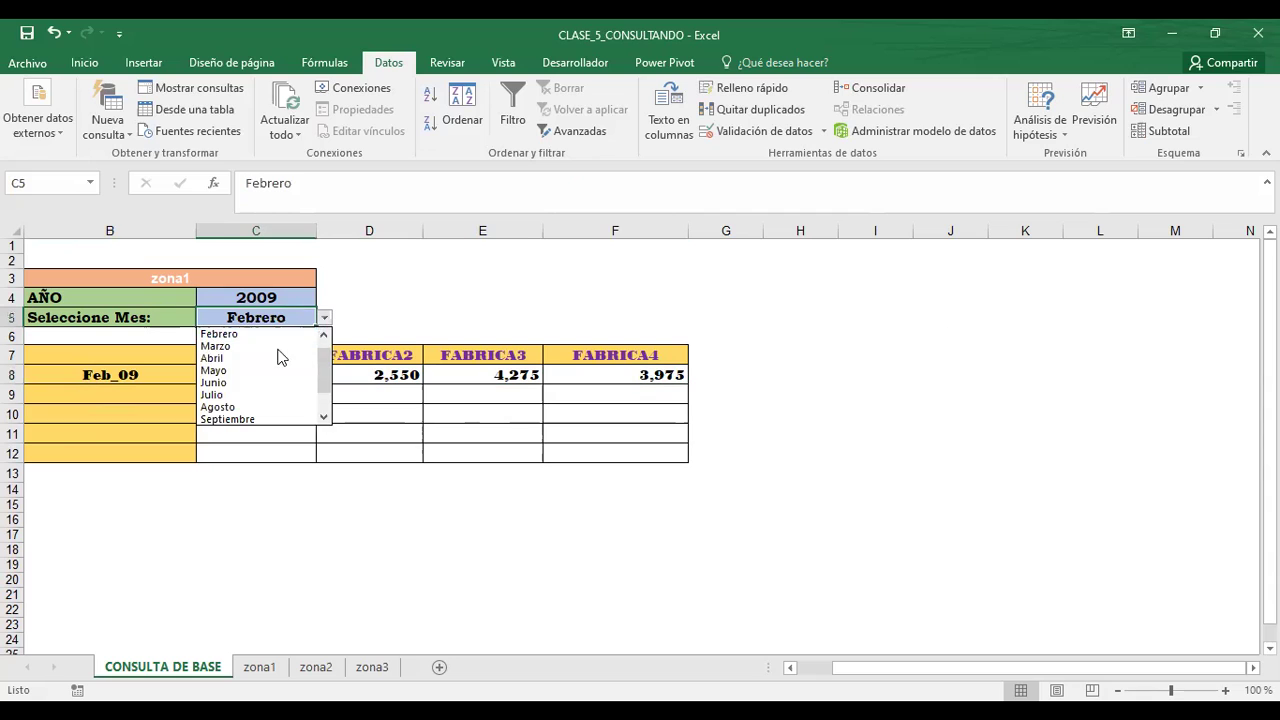
Try Abril, then Octubre, and settle on Junio as the query month.
left_click(210, 358)
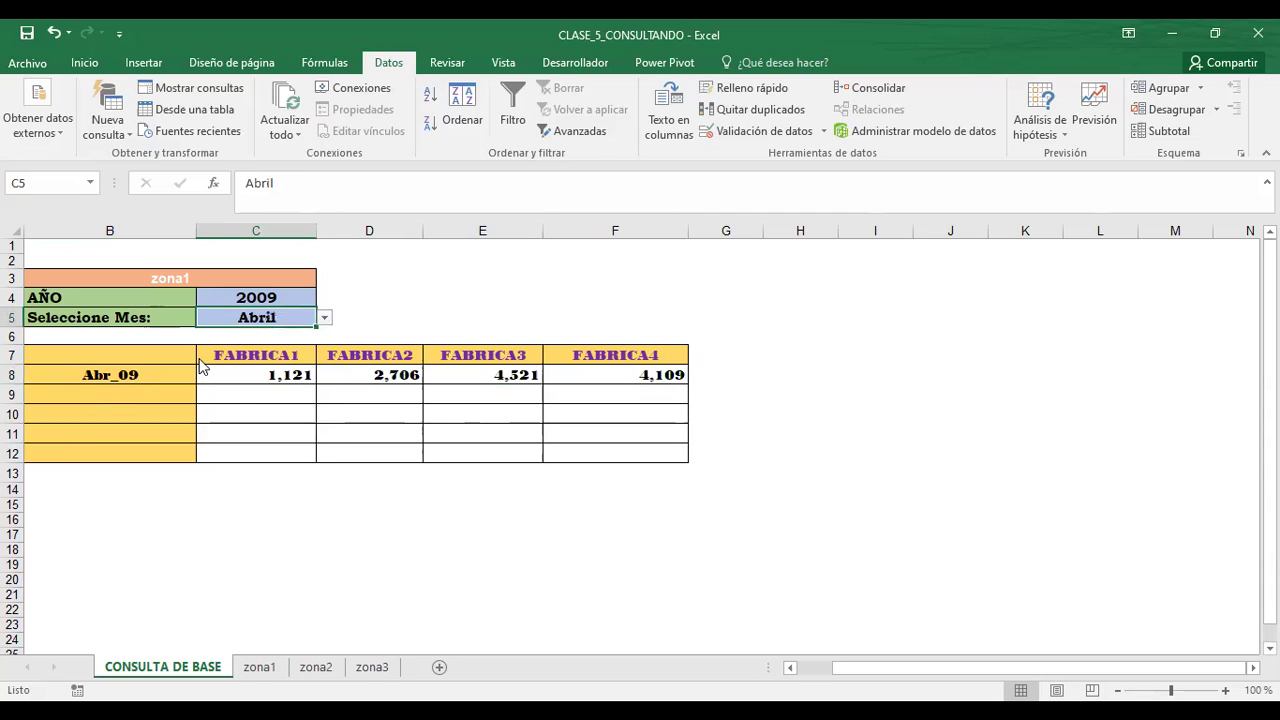
left_click(325, 318)
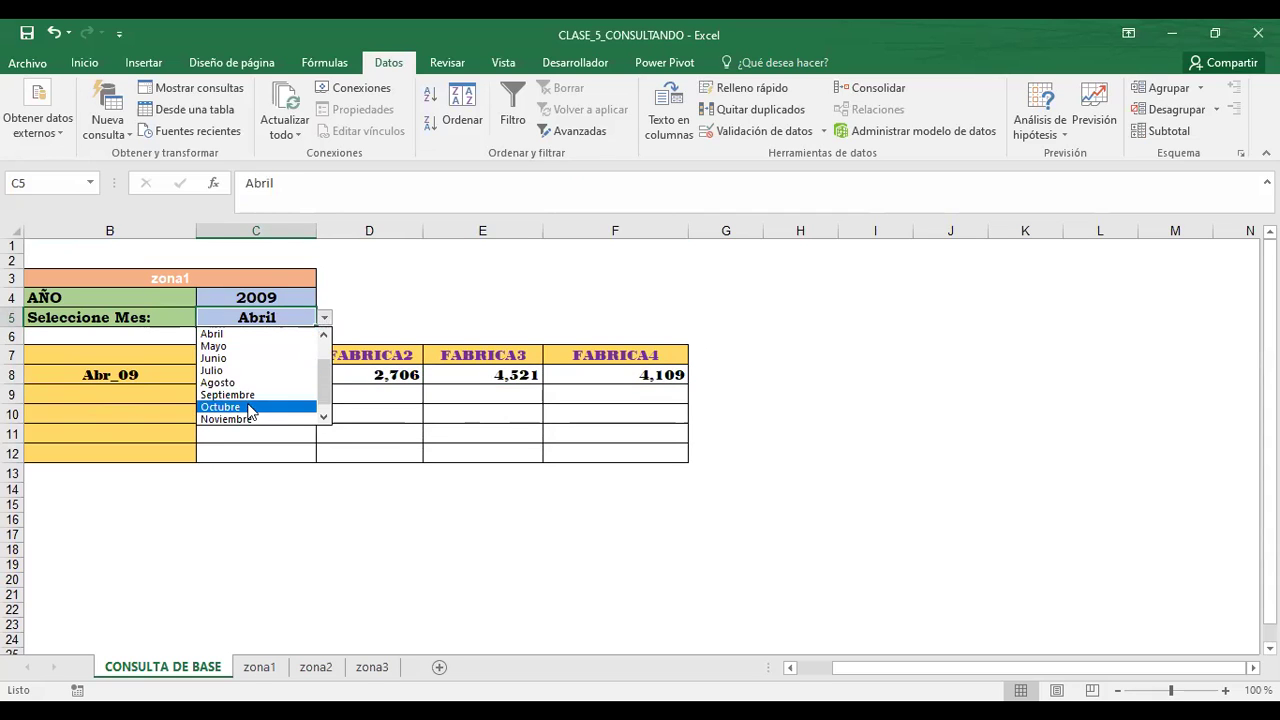
left_click(250, 406)
left_click(325, 318)
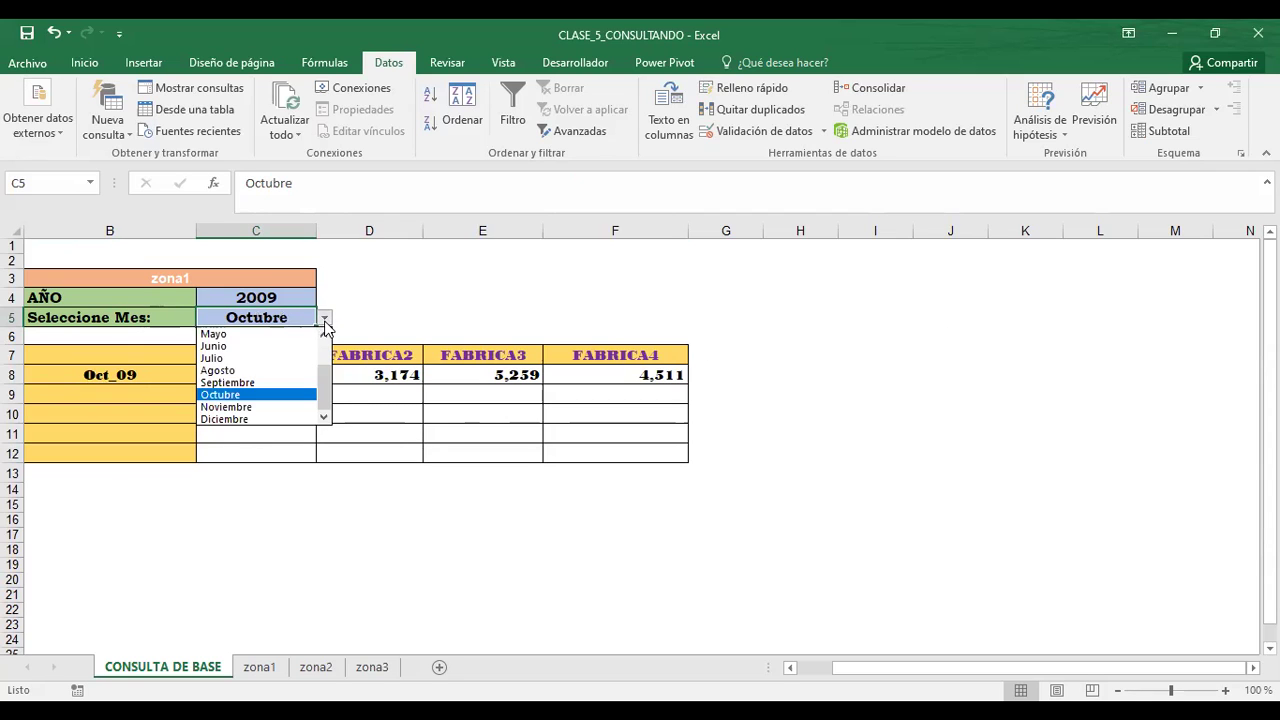
left_click(215, 346)
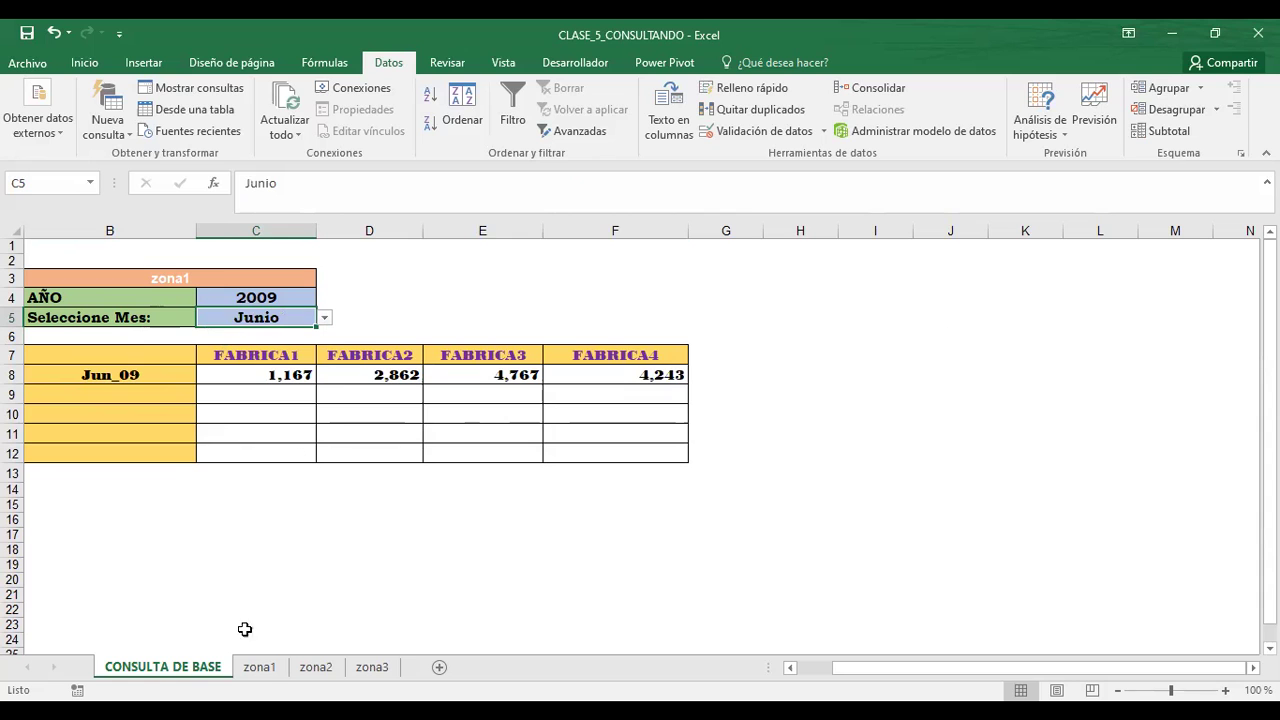
Review the zona1, zona2 and zona3 data sheets, then return to CONSULTA DE BASE.
left_click(262, 667)
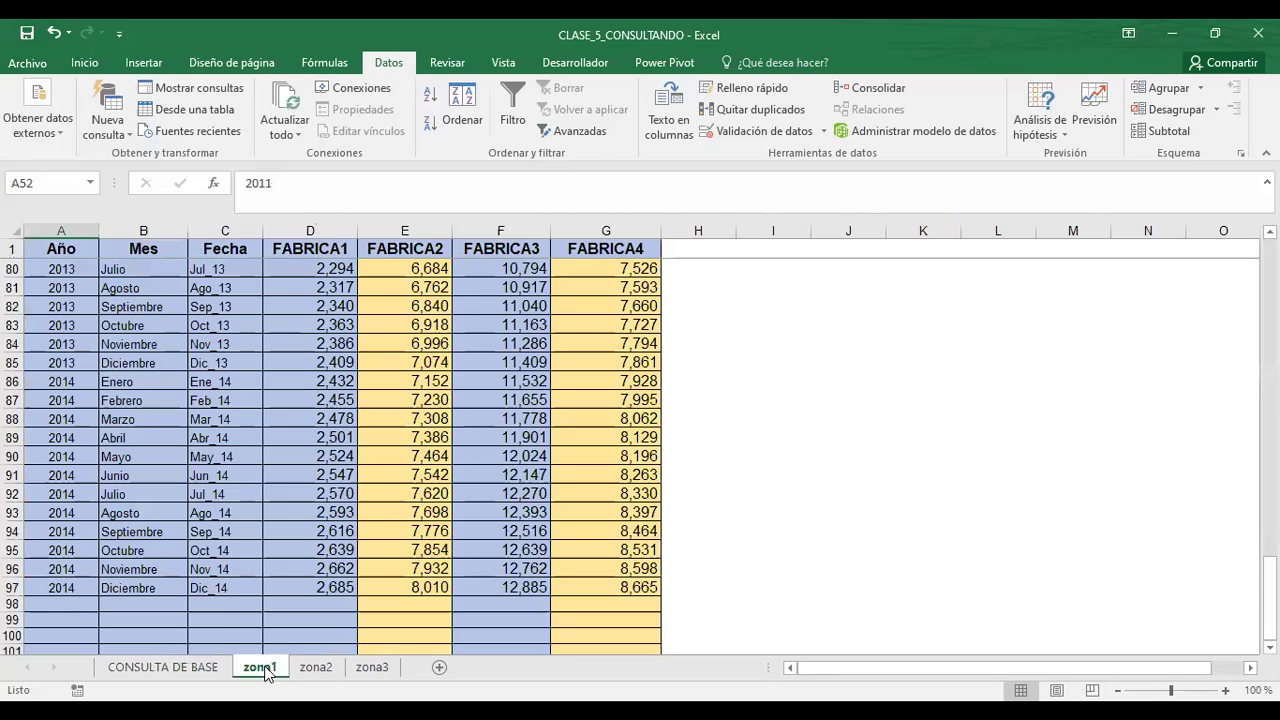
left_click(918, 436)
scroll(918, 436, "up", 10)
scroll(918, 436, "up", 9)
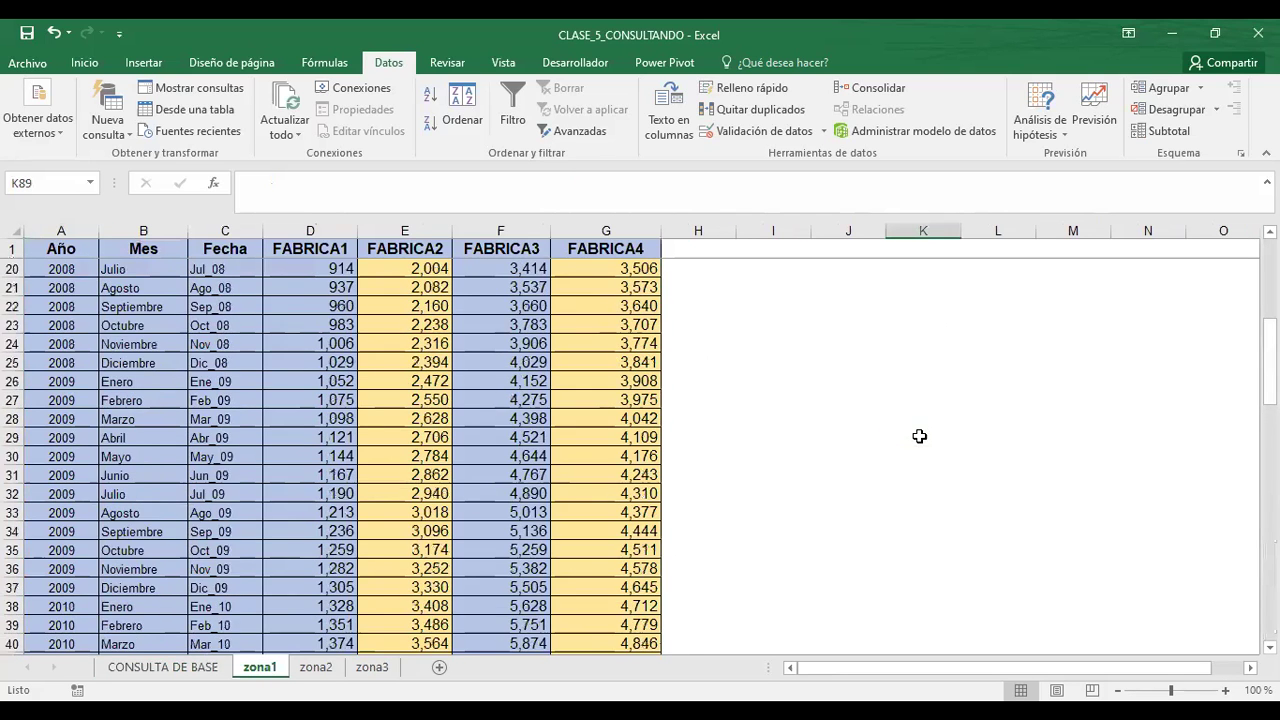
scroll(918, 436, "up", 6)
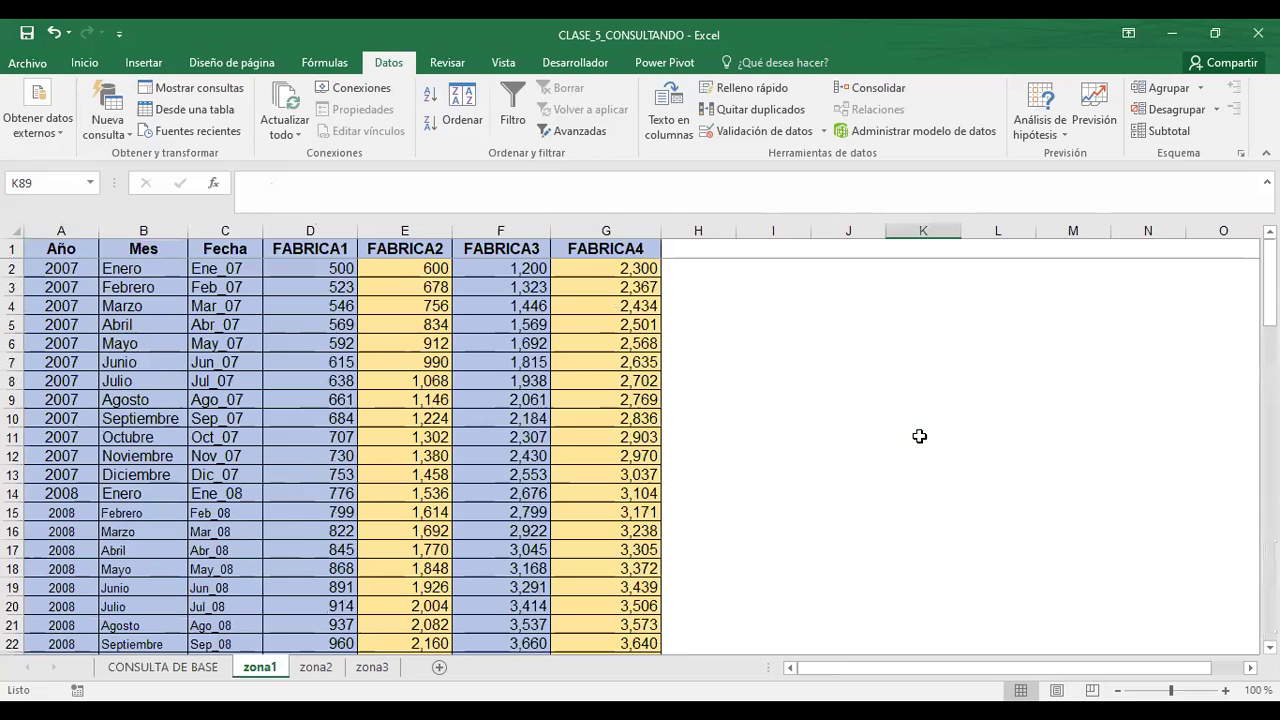
left_click(291, 264)
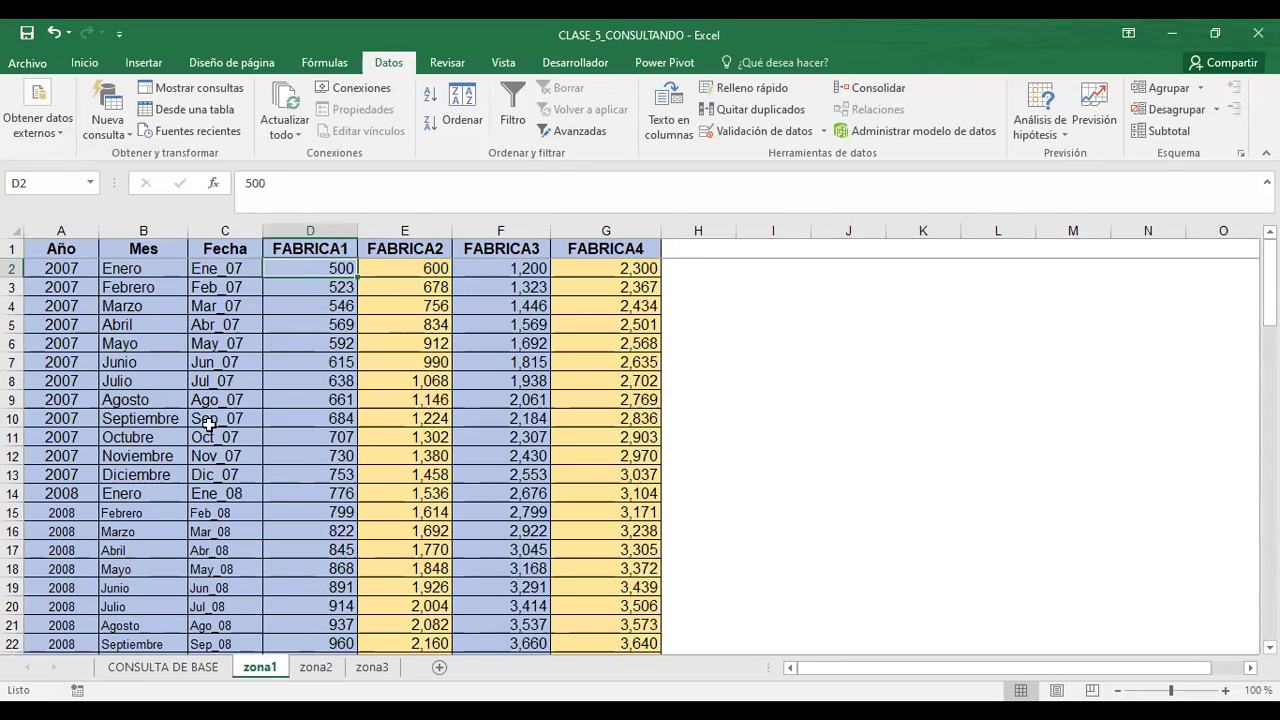
left_click(316, 668)
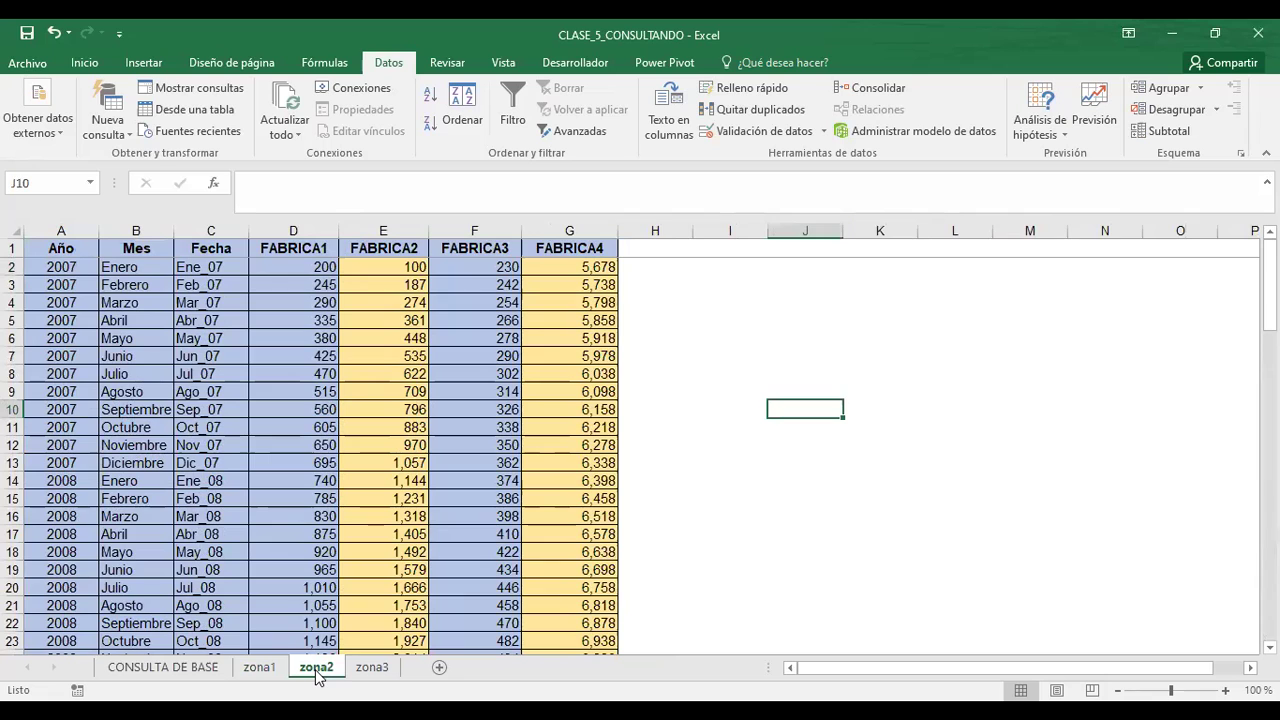
left_click(375, 670)
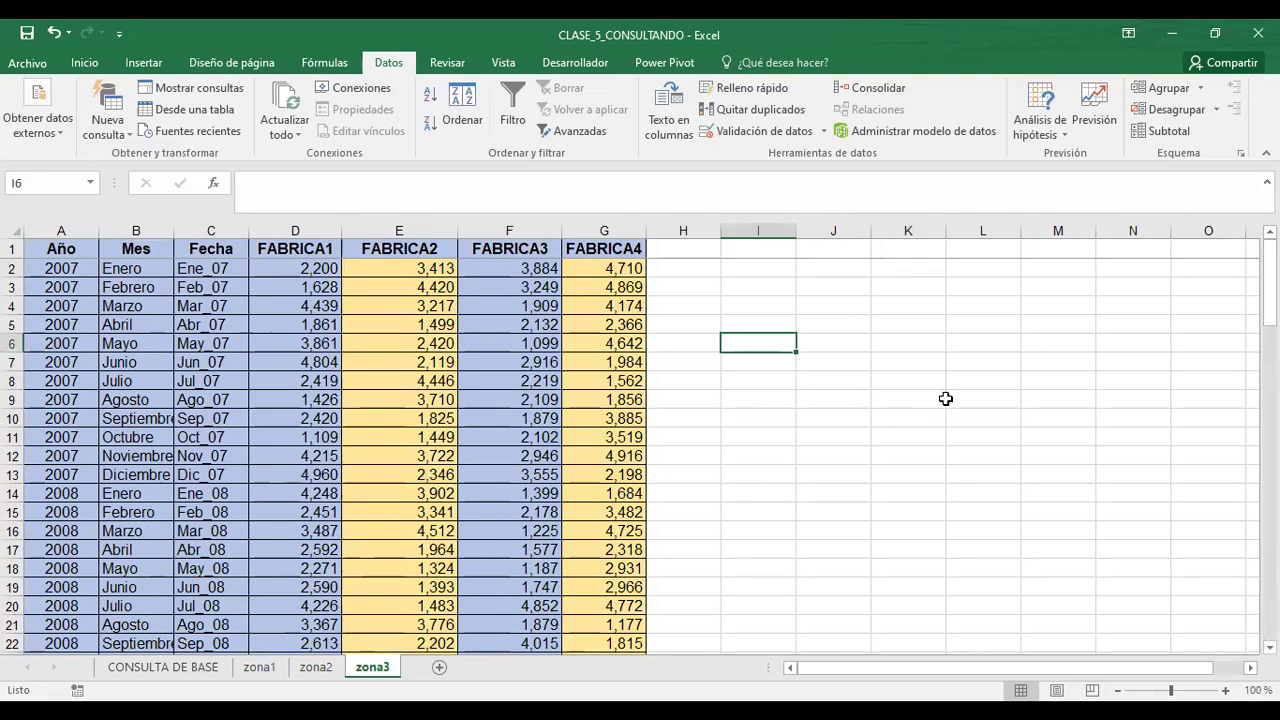
left_click(150, 670)
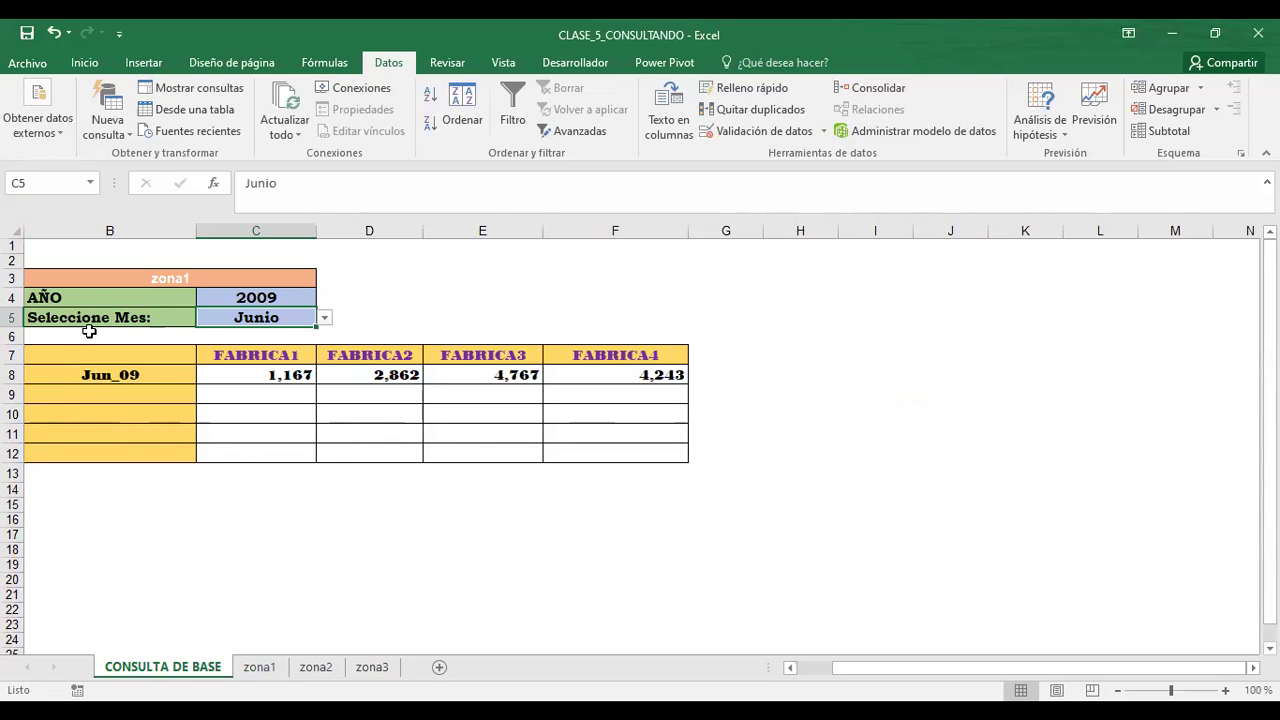
left_click(256, 299)
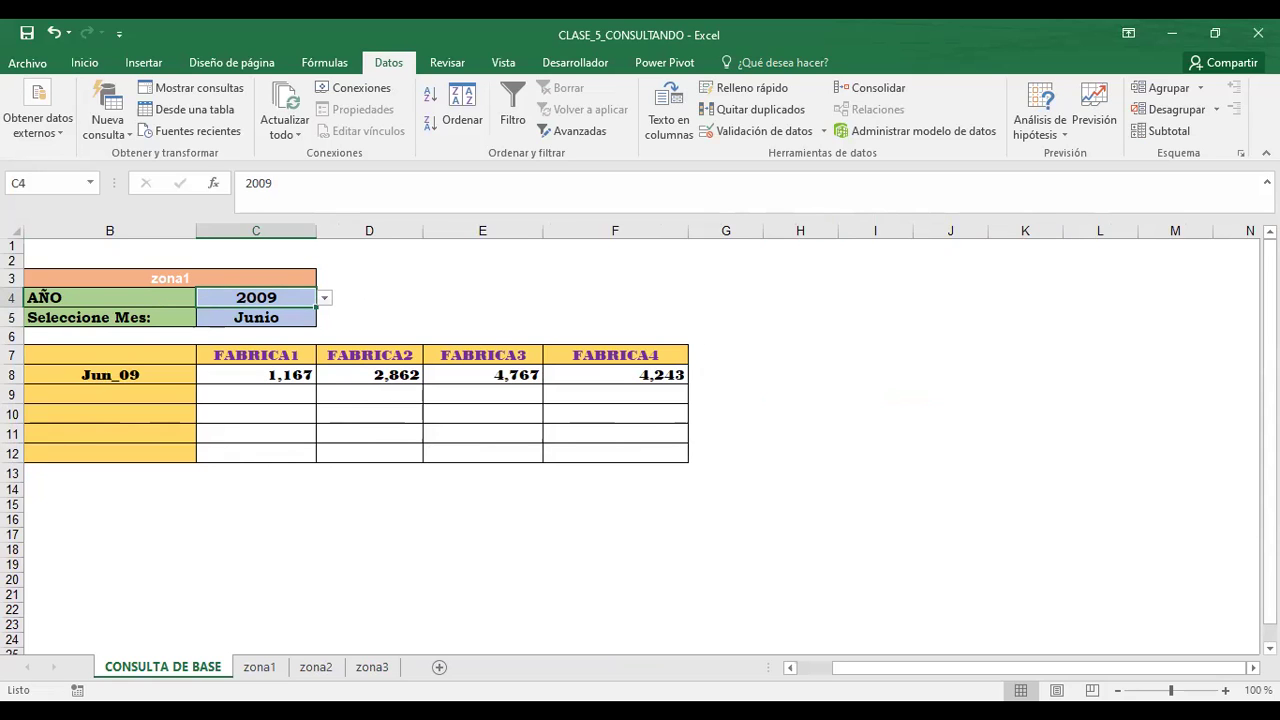
left_click(791, 669)
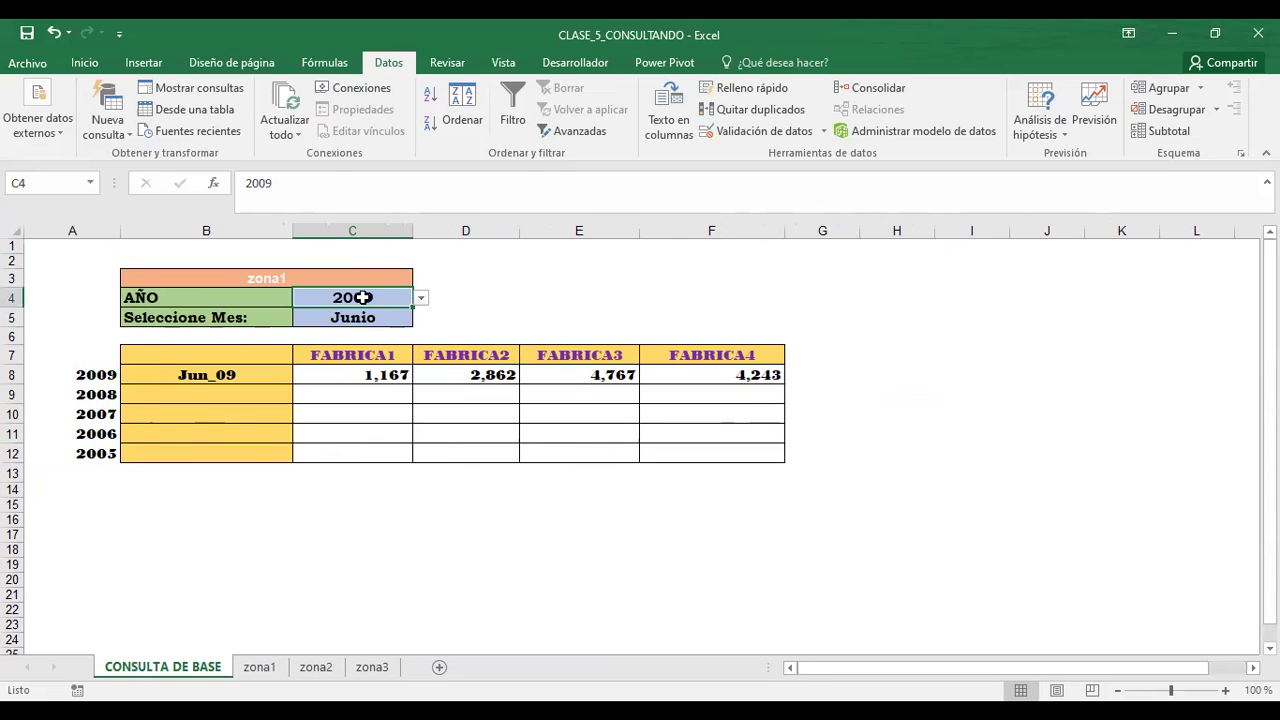
left_click(97, 358)
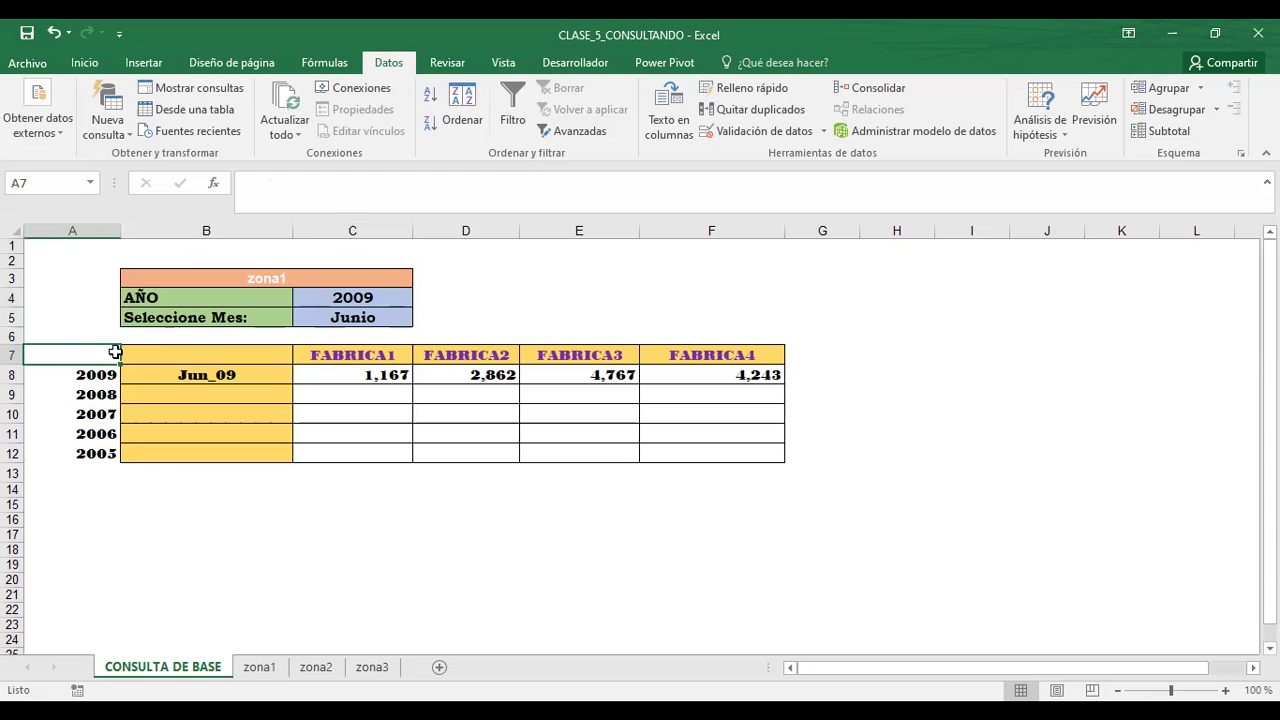
left_click(358, 298)
left_click(89, 357)
left_click(88, 369)
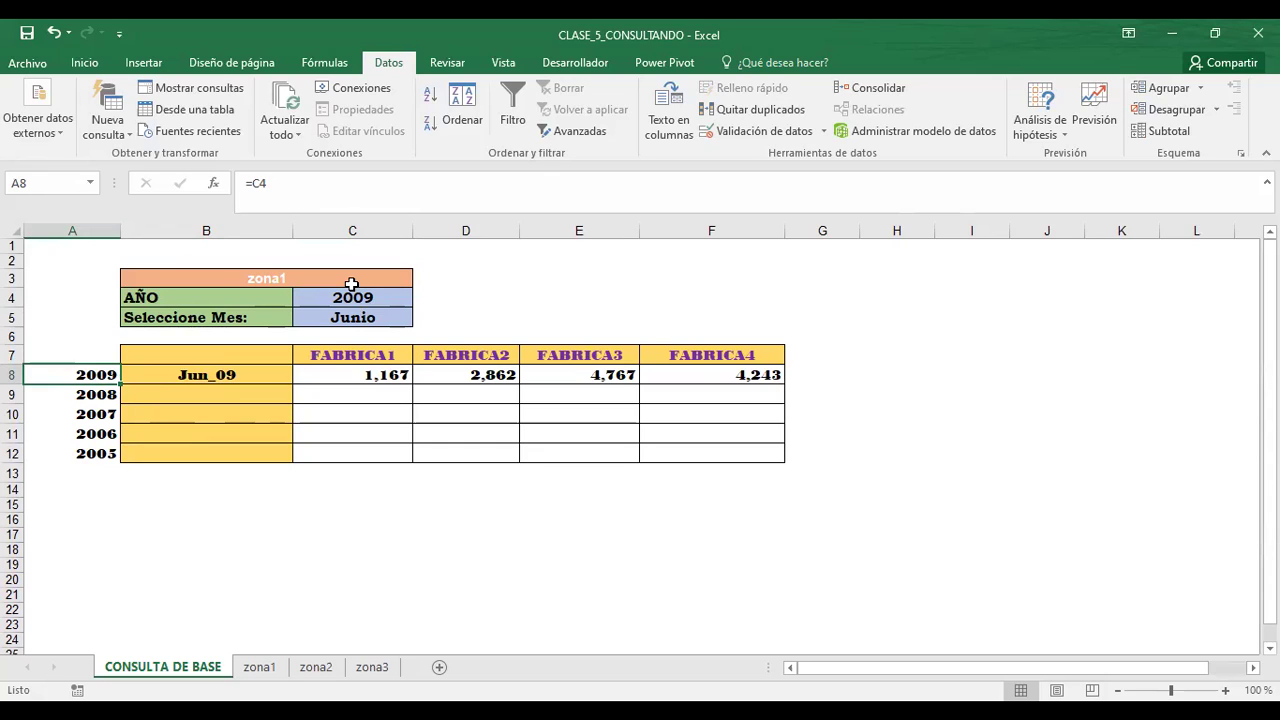
left_click(89, 396)
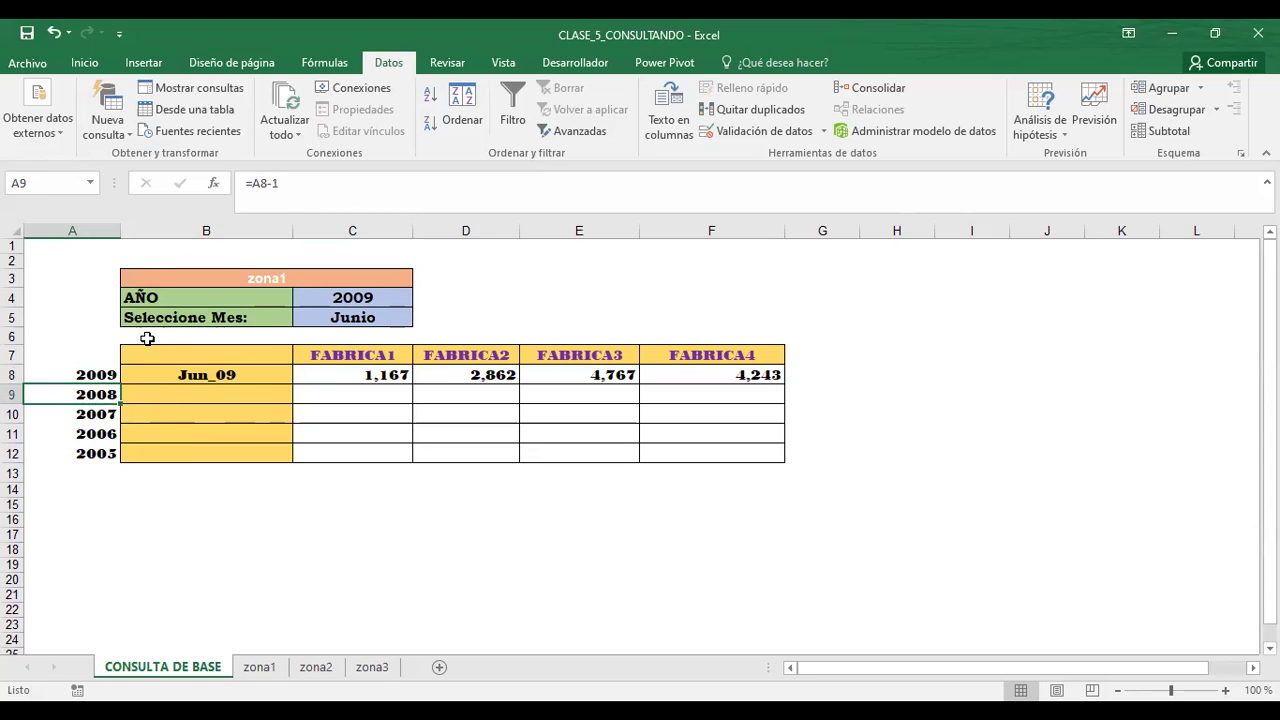
left_click(114, 373)
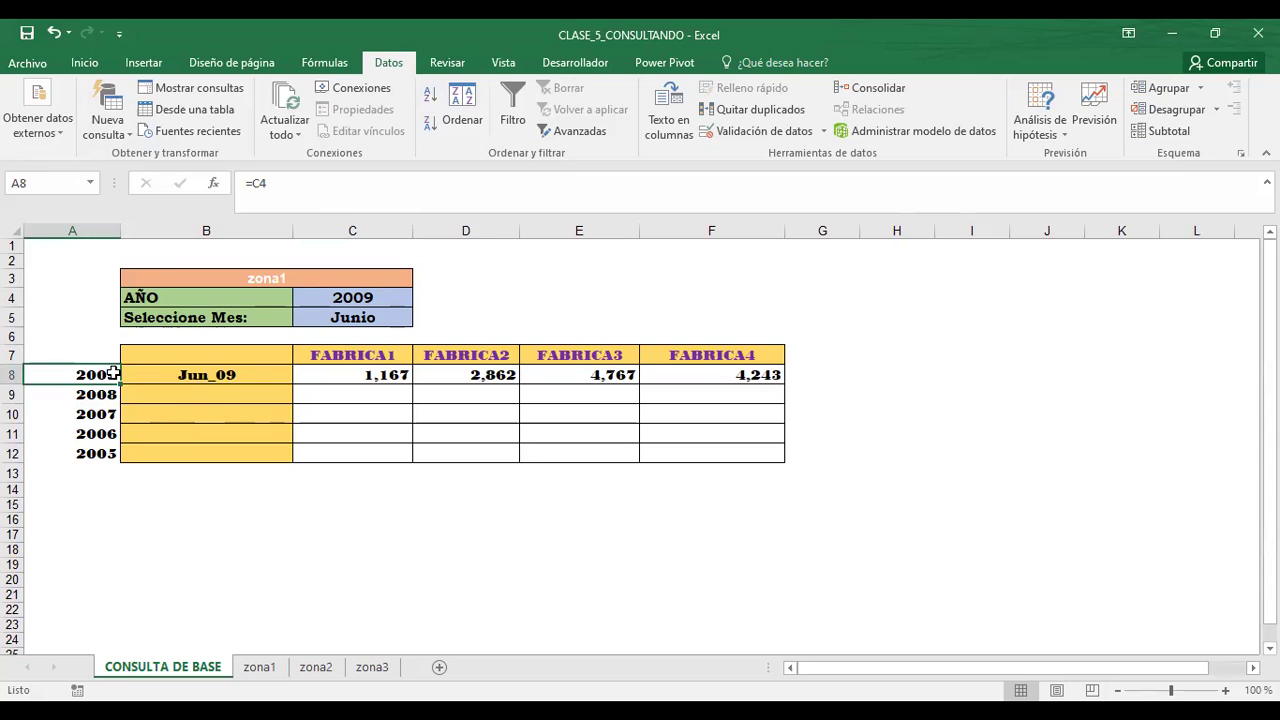
left_click(87, 393)
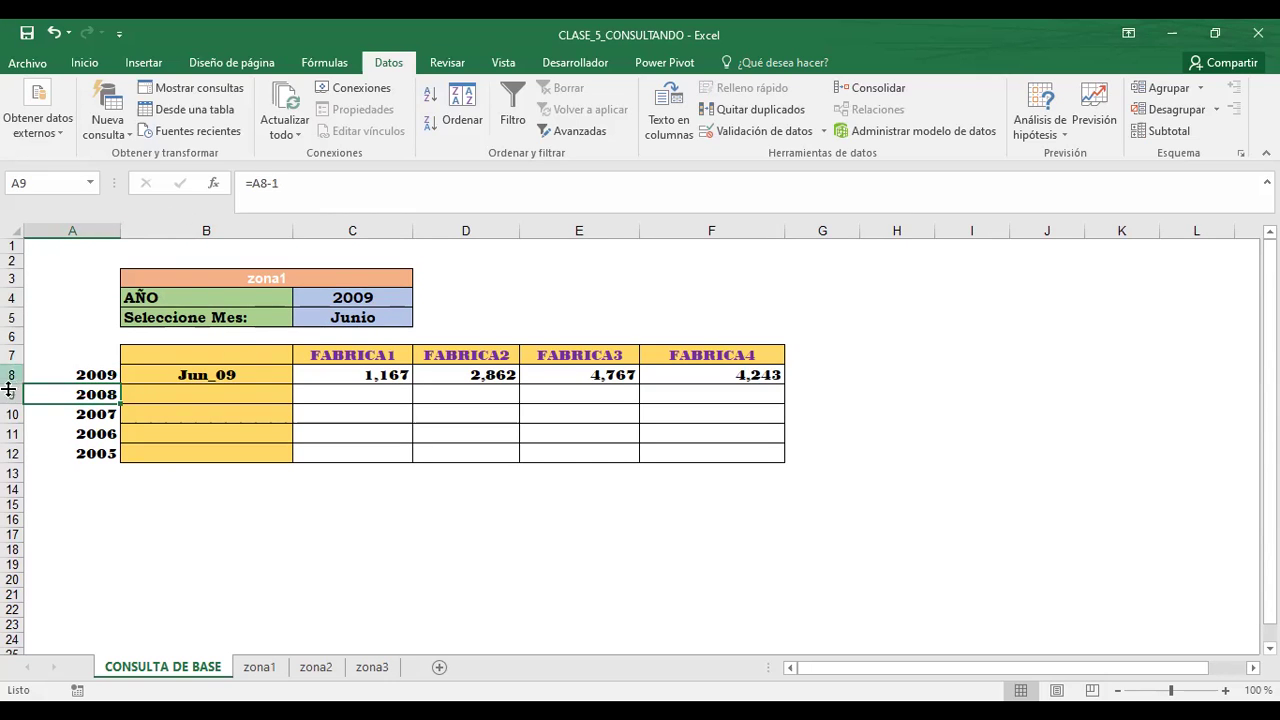
left_click(86, 373)
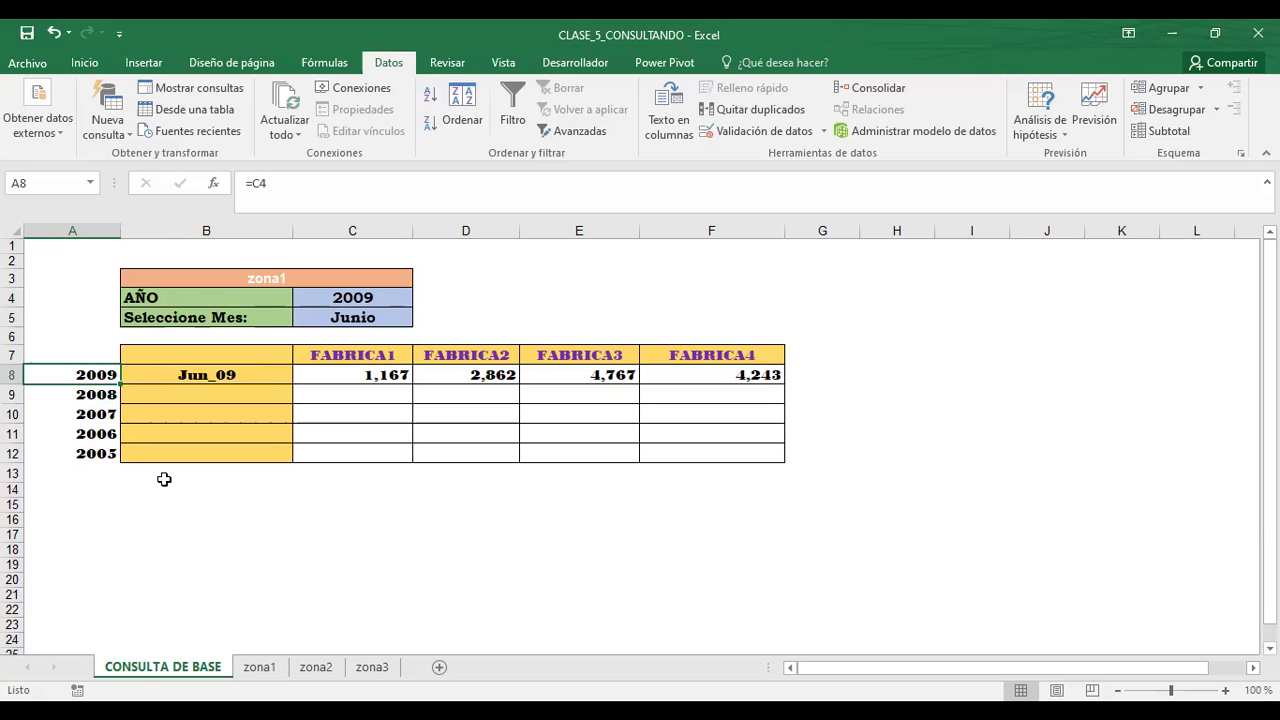
left_click(98, 466)
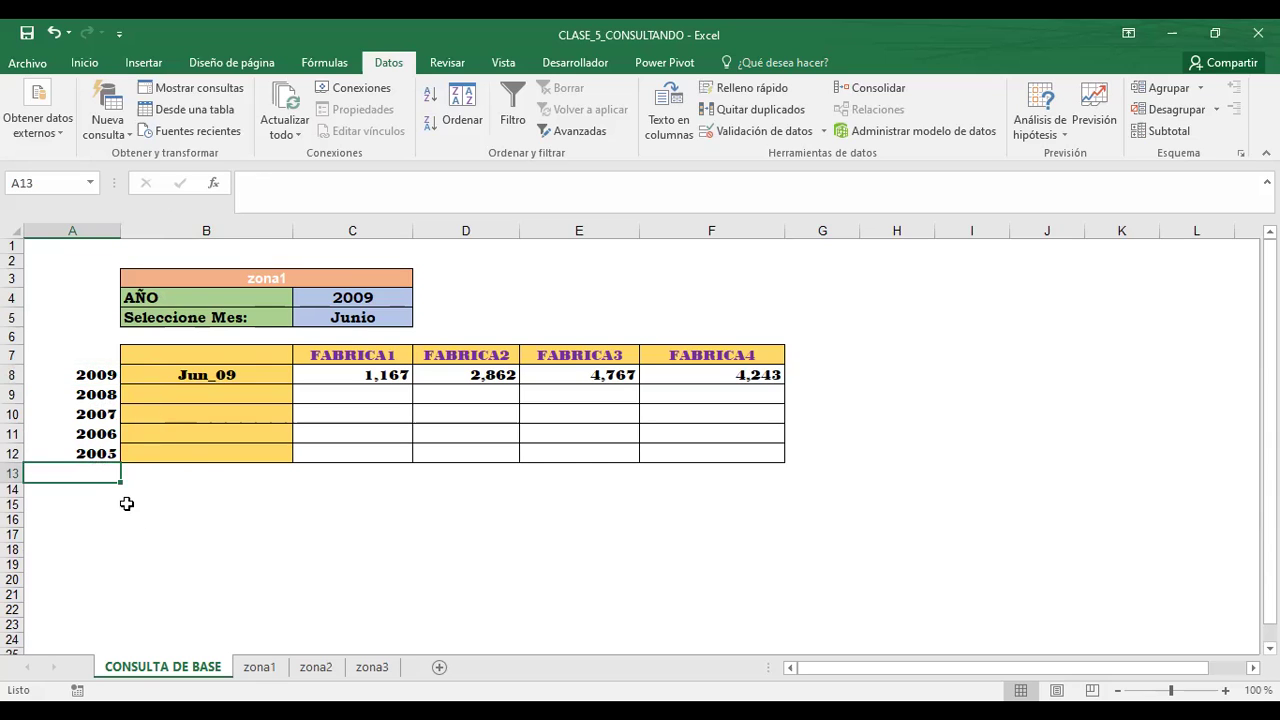
Choose Septiembre and 2011 in the query dropdowns, then inspect the C8 lookup formula.
left_click(530, 292)
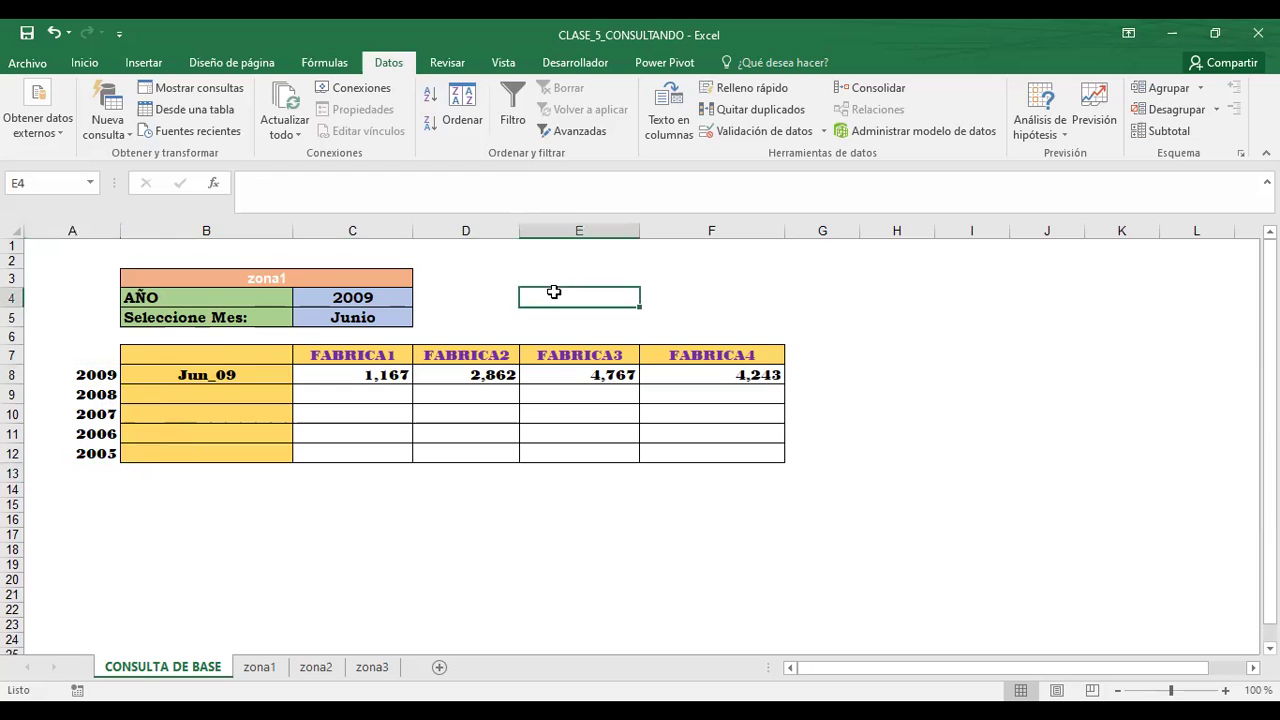
left_click(333, 318)
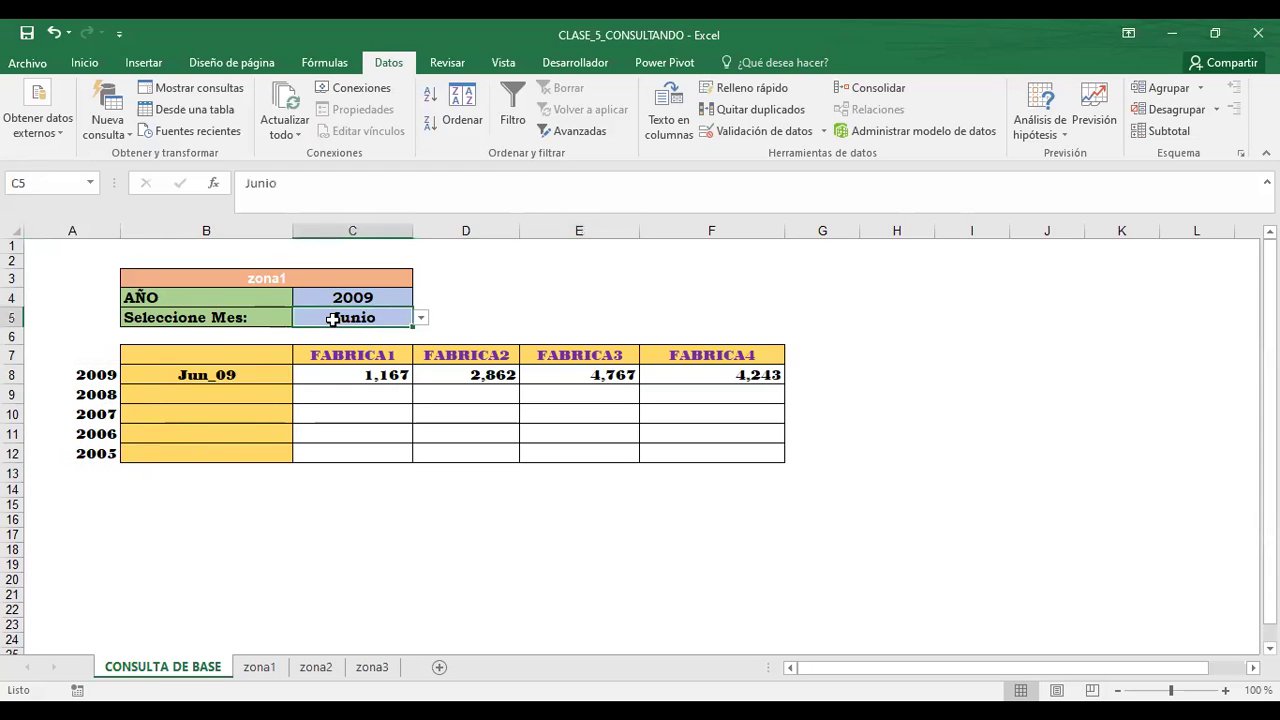
left_click(421, 318)
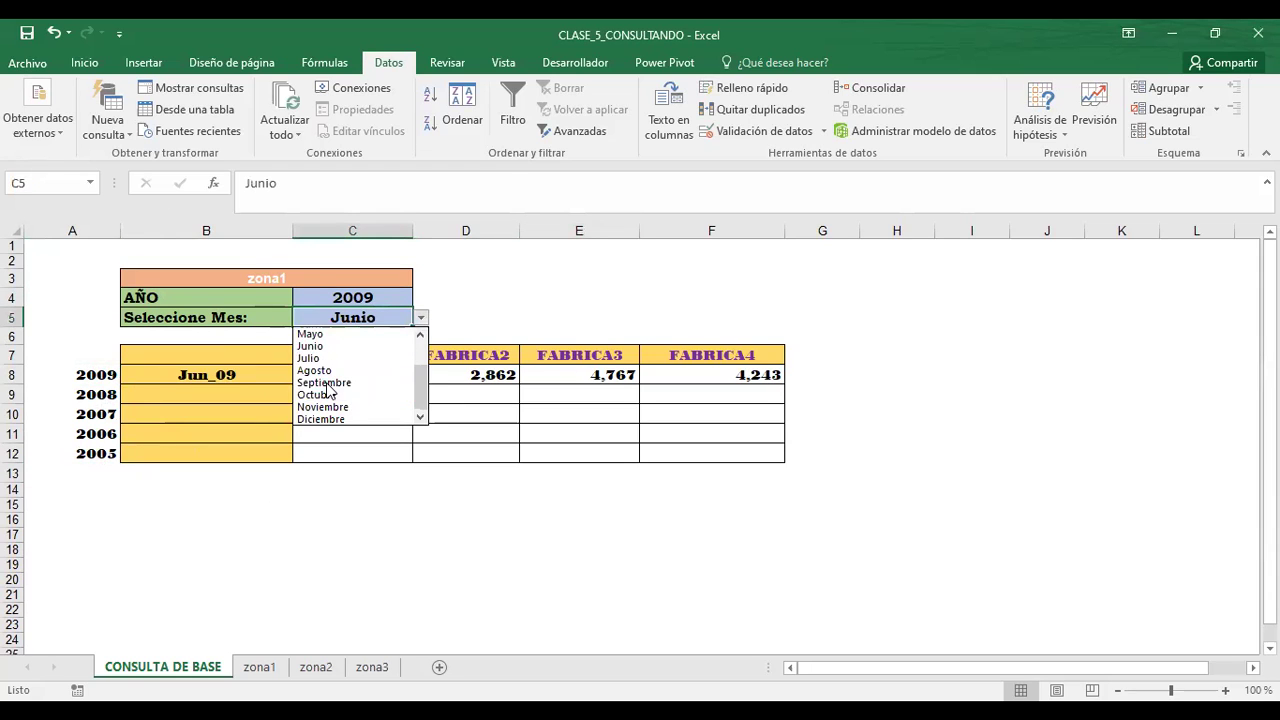
left_click(325, 383)
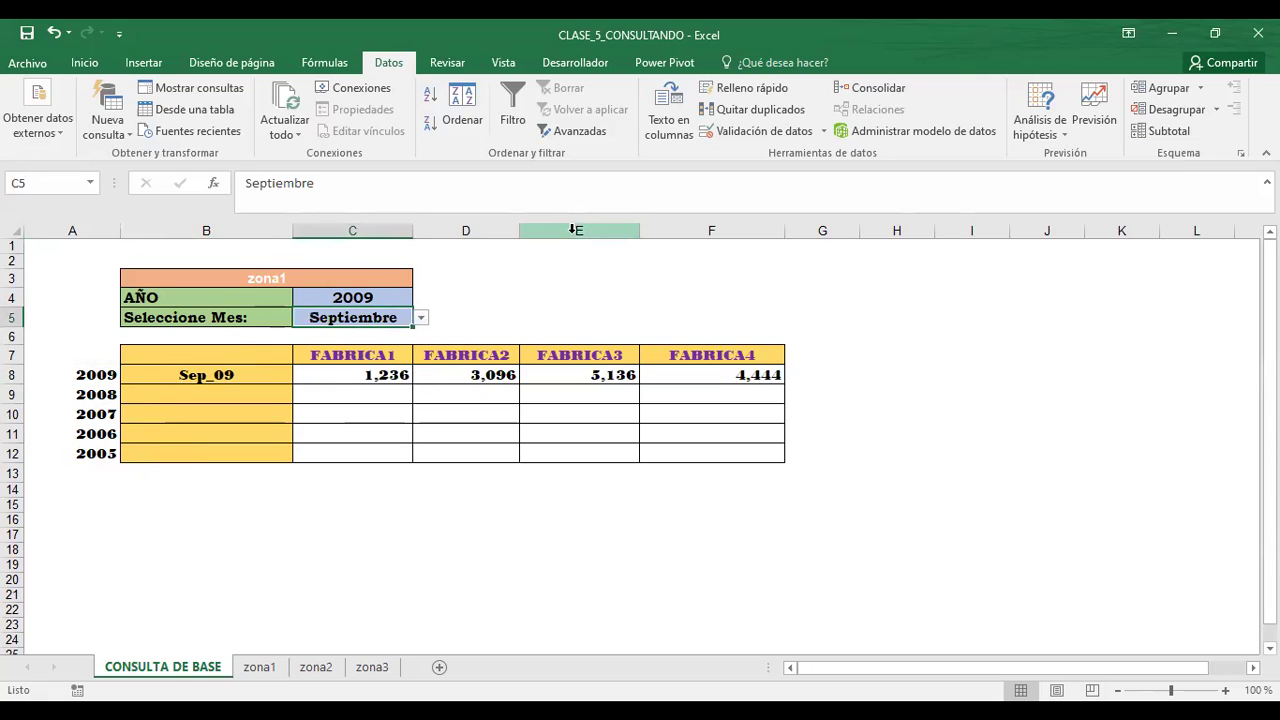
left_click(365, 297)
left_click(421, 298)
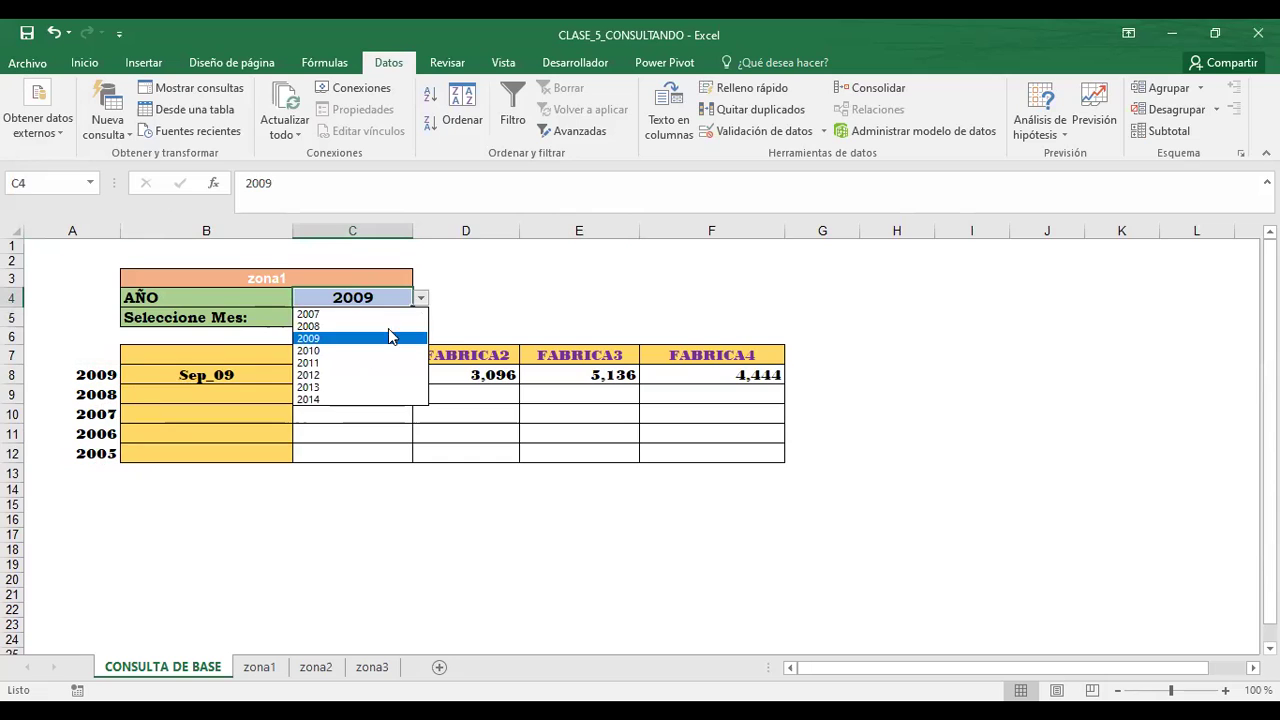
left_click(356, 360)
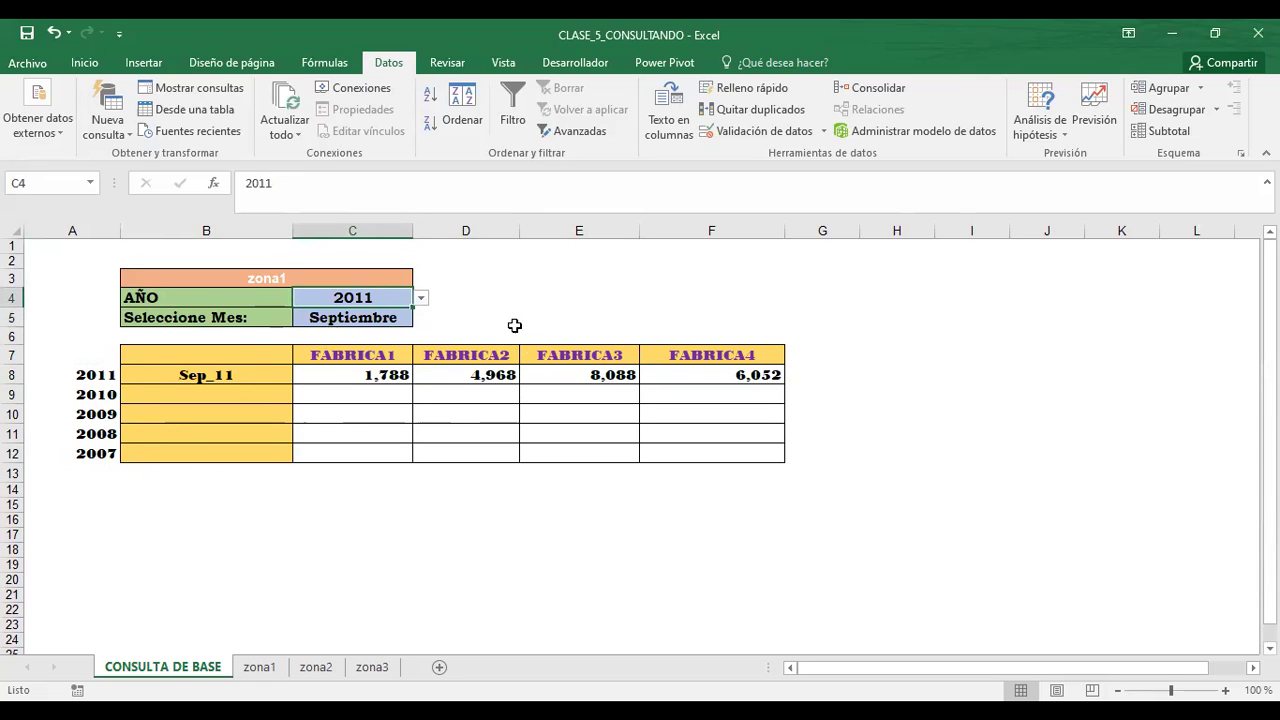
left_click(329, 371)
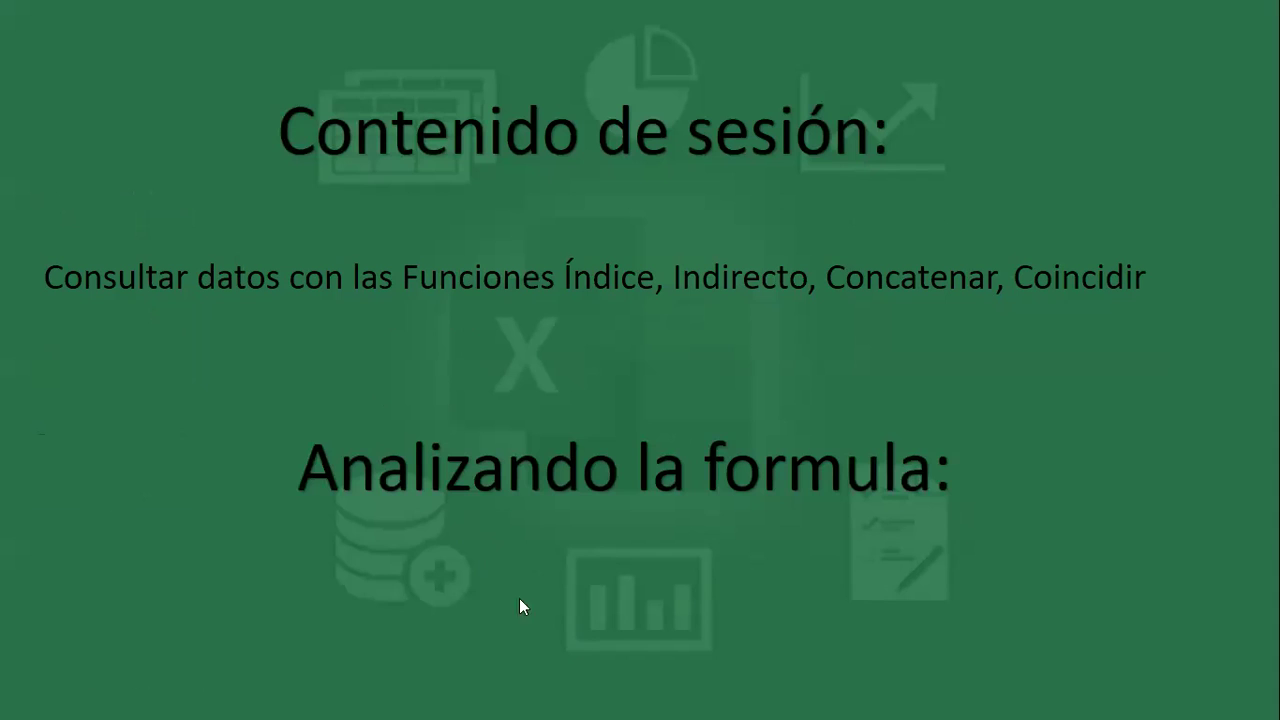
Advance through the INDICE formula slide to the sample data table, then return to Excel.
left_click(515, 482)
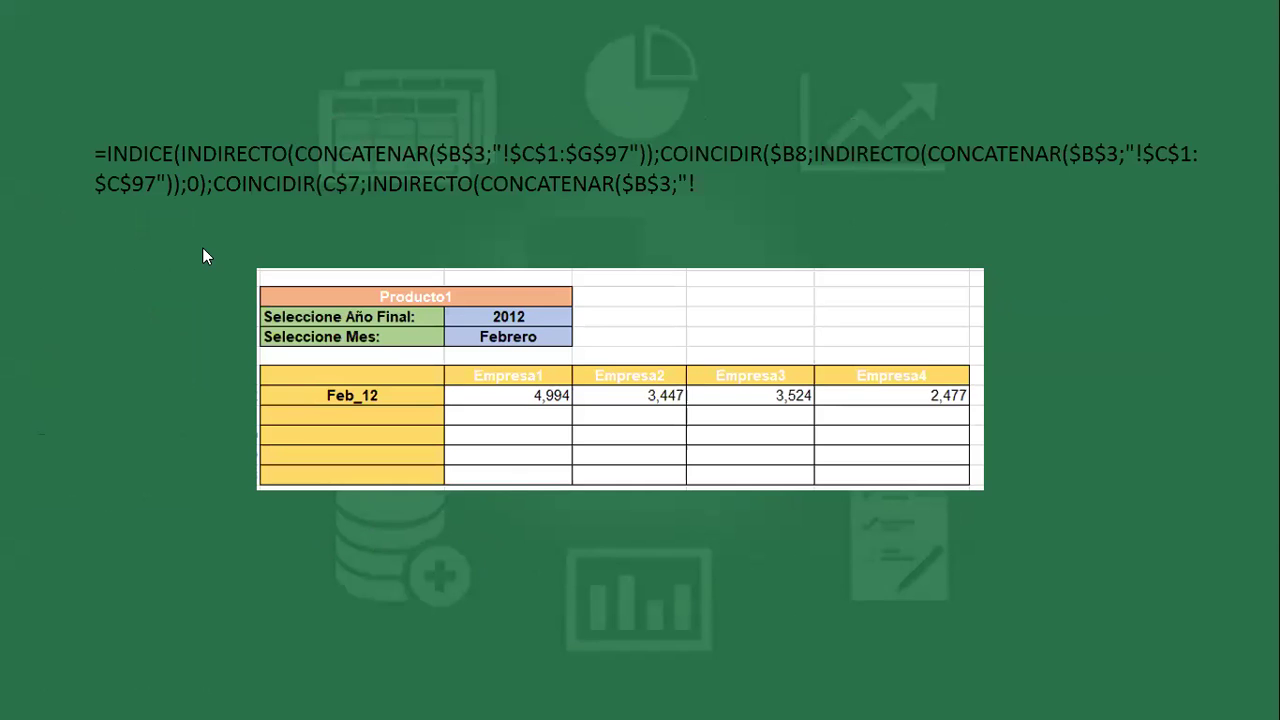
left_click(504, 637)
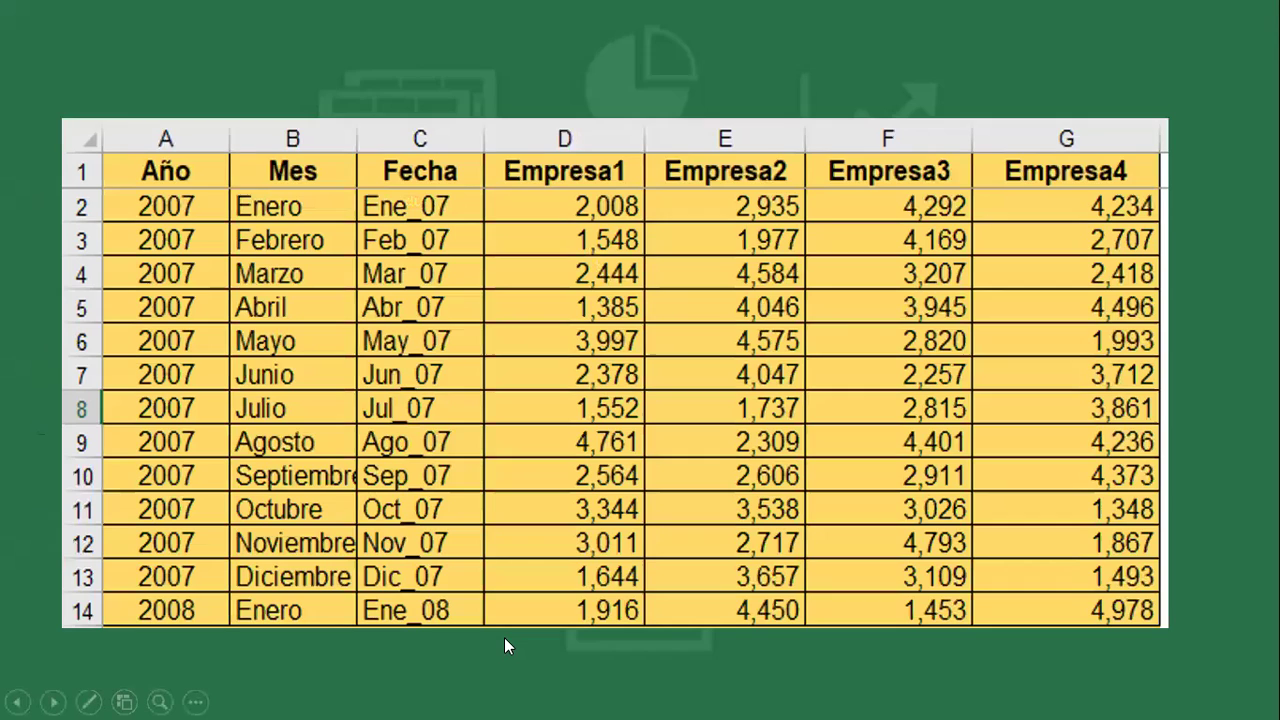
key("Escape")
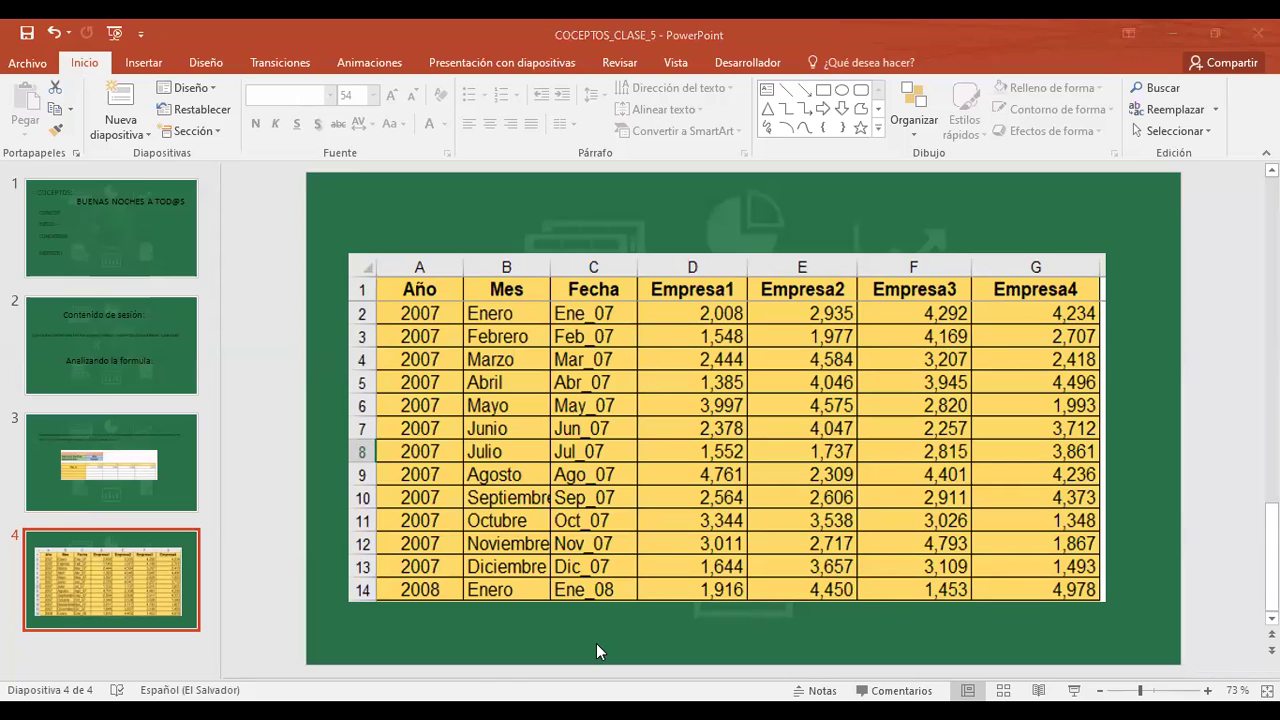
key("alt+Tab")
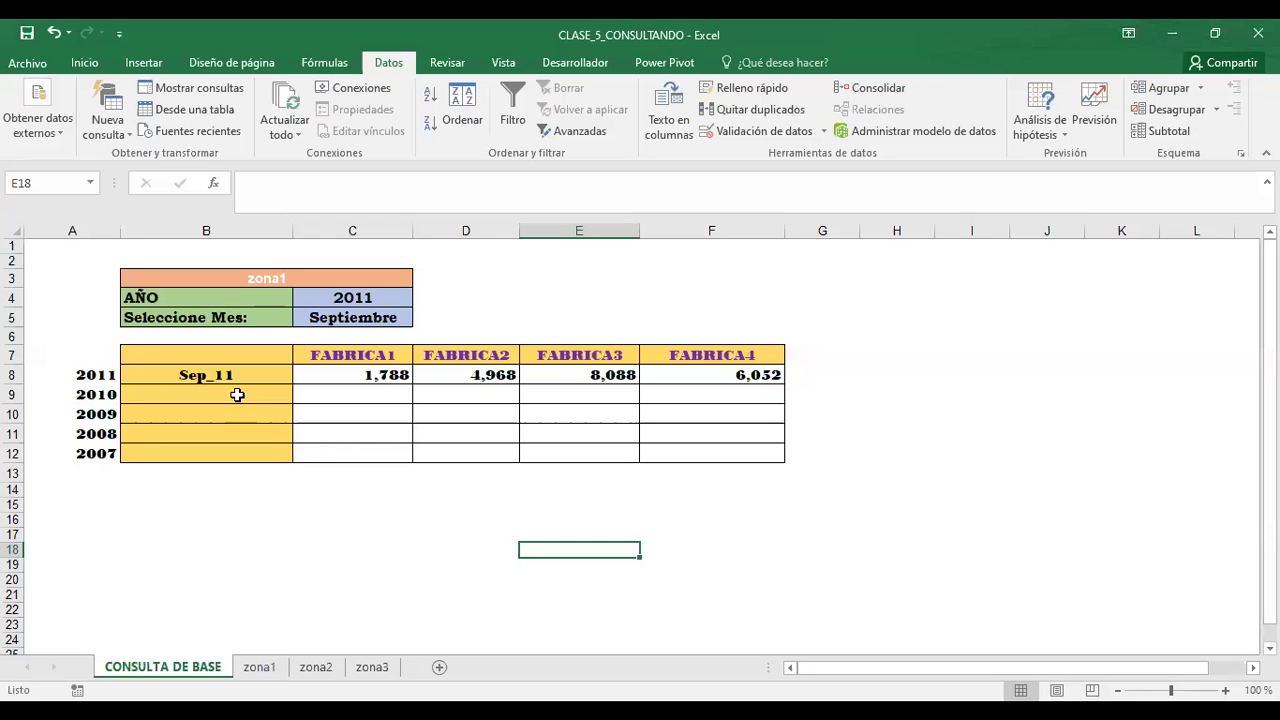
Show the C8 lookup formula, then add a new blank worksheet, Hoja1.
type("=")
left_click(345, 373)
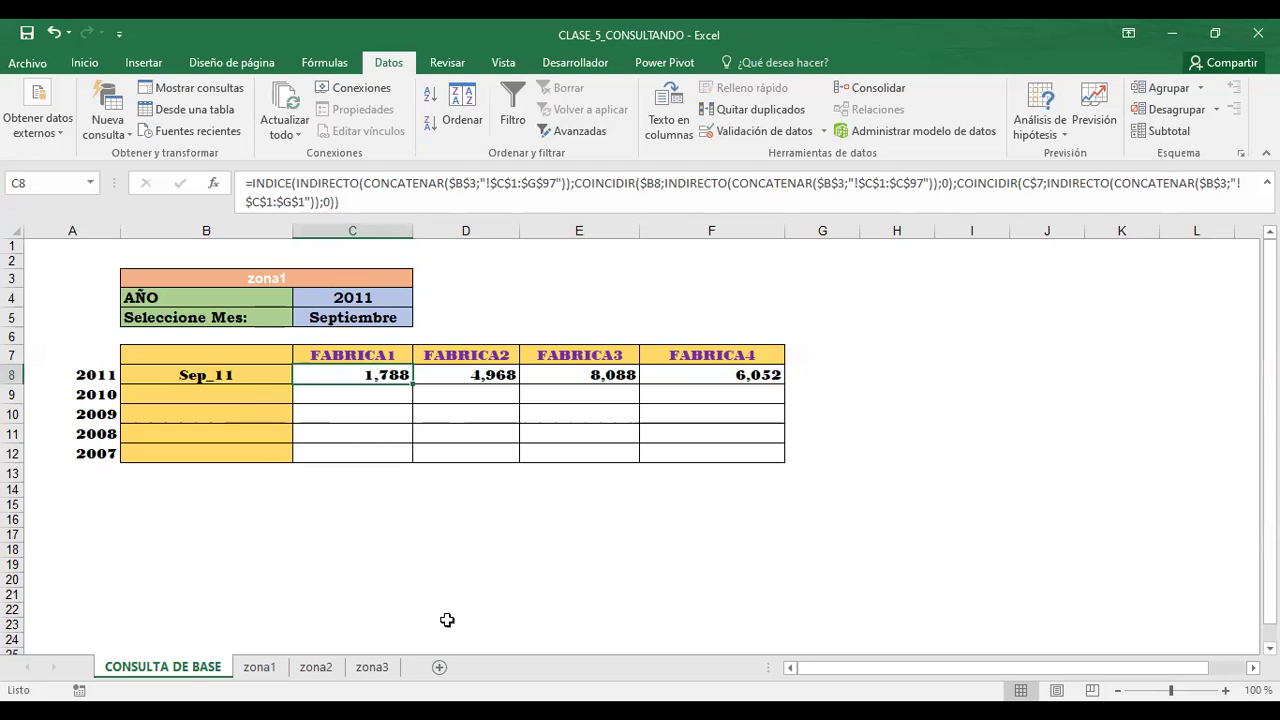
left_click(438, 667)
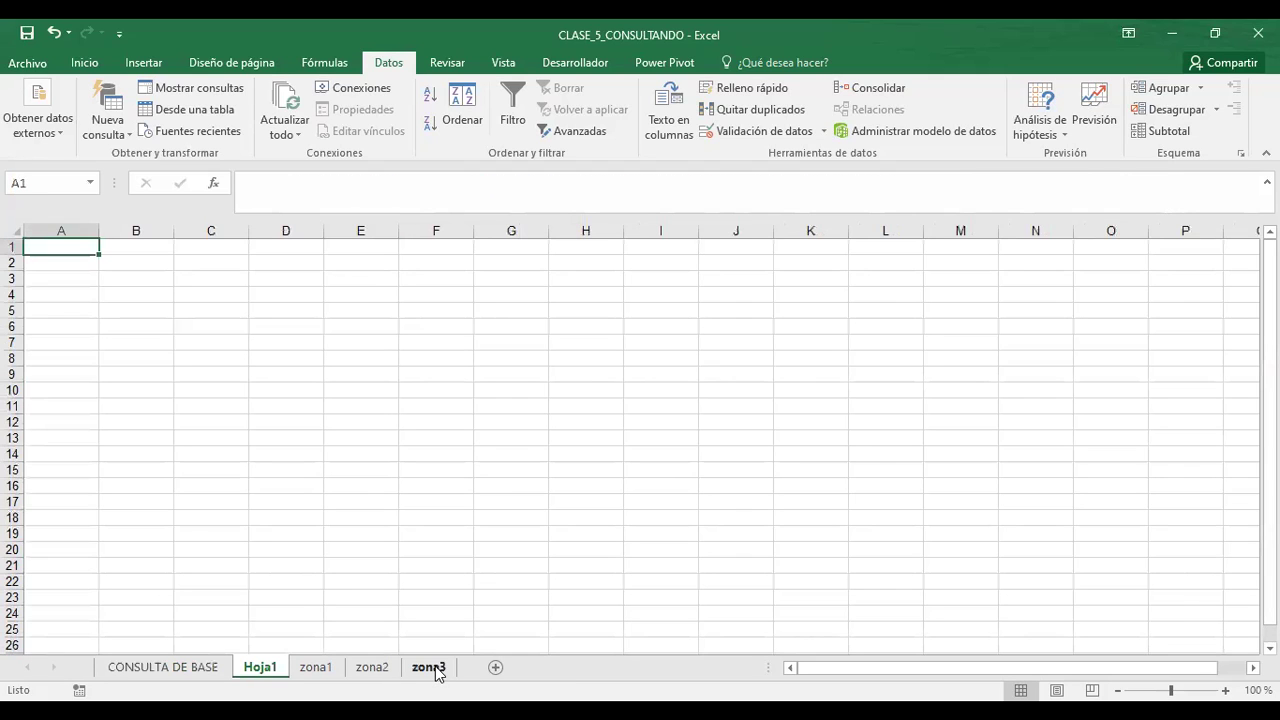
Move the new sheet after zona3, rename it EJERCICIO1, and go back to CONSULTA DE BASE.
mouse_move(259, 667)
left_mouse_down()
mouse_move(406, 672)
mouse_move(372, 667)
left_mouse_up()
left_click(425, 667)
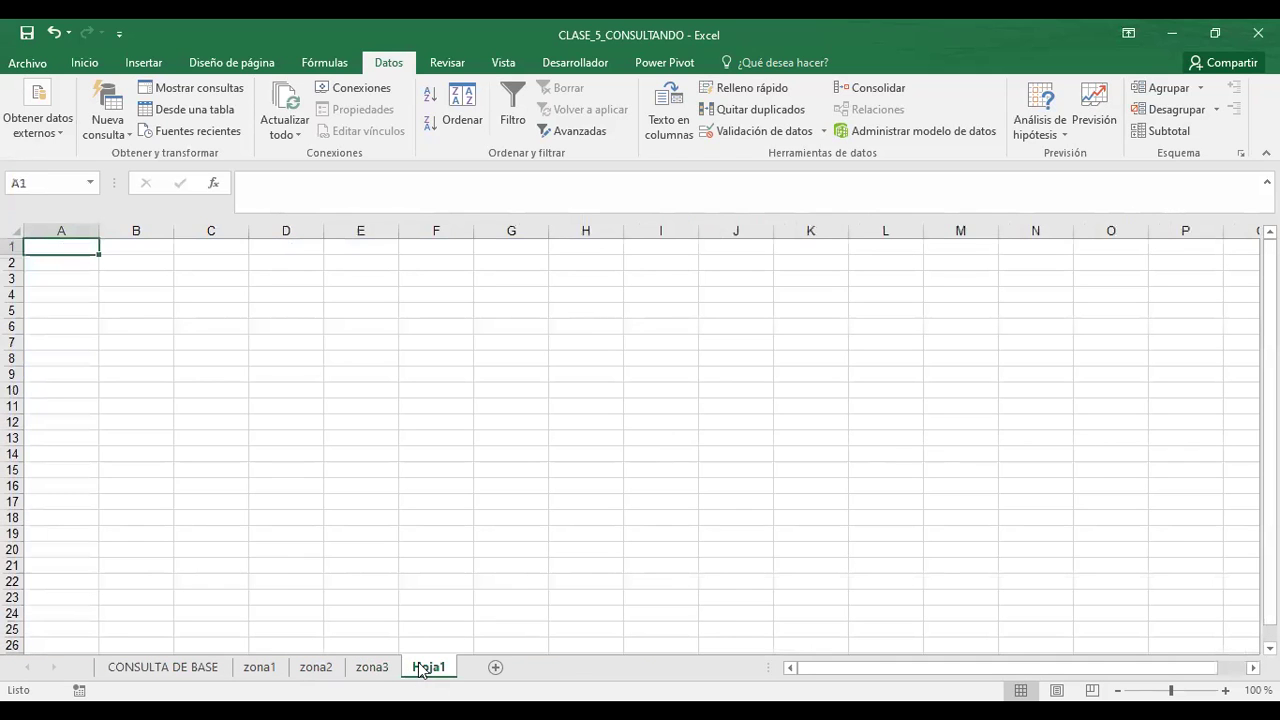
right_click(421, 670)
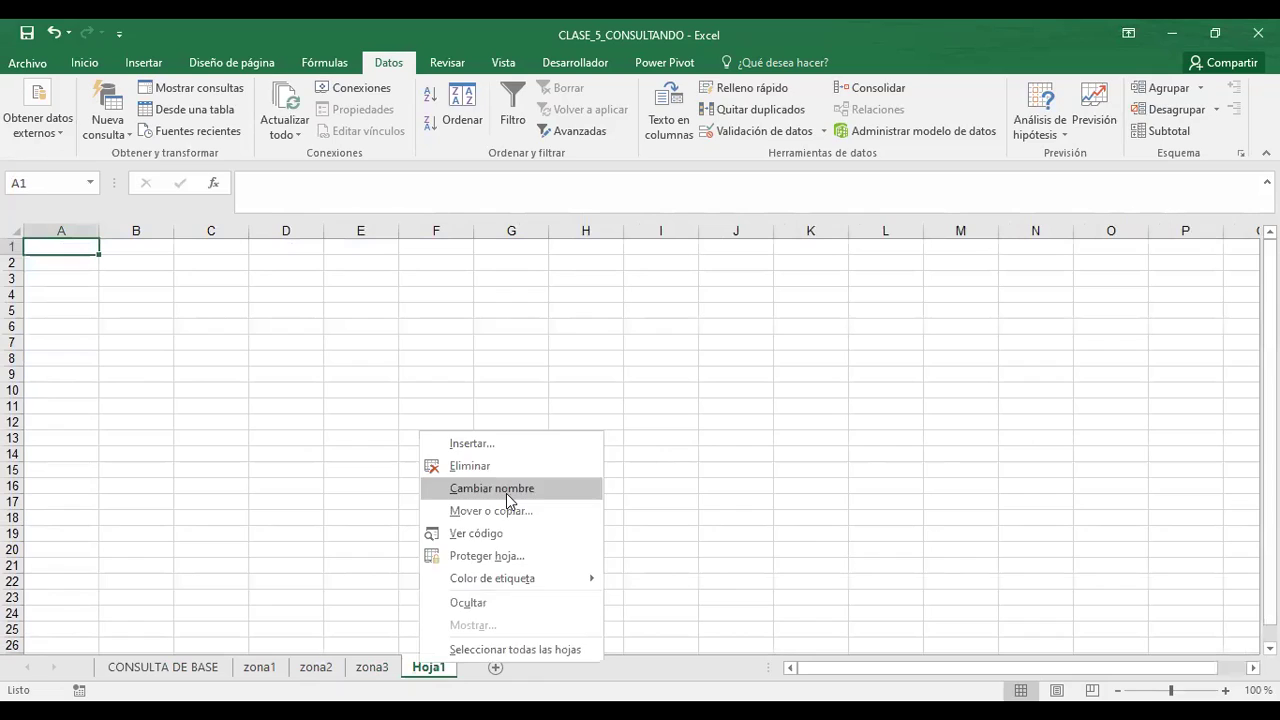
left_click(492, 488)
type("EJERCICIO")
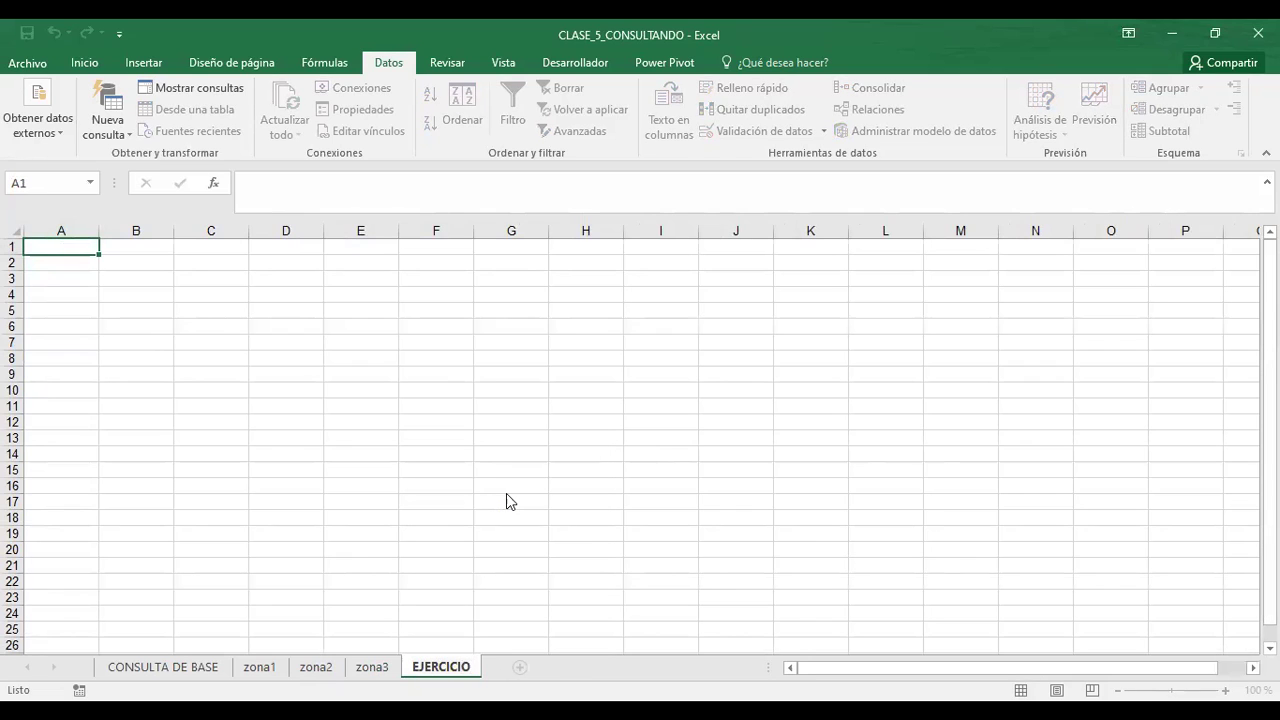
type("1")
key("Return")
left_click(288, 311)
left_click(168, 666)
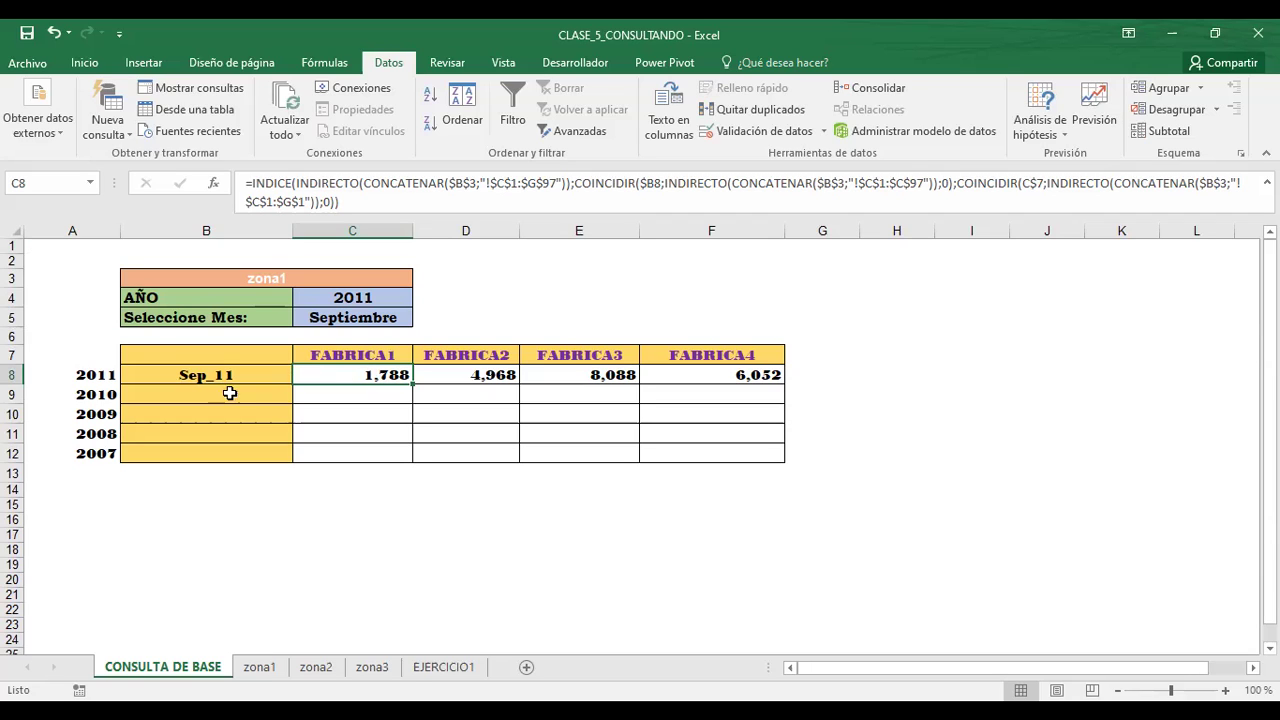
Review zona1's month name in B2 and date-label formula in C2, then return to CONSULTA DE BASE.
left_click(262, 668)
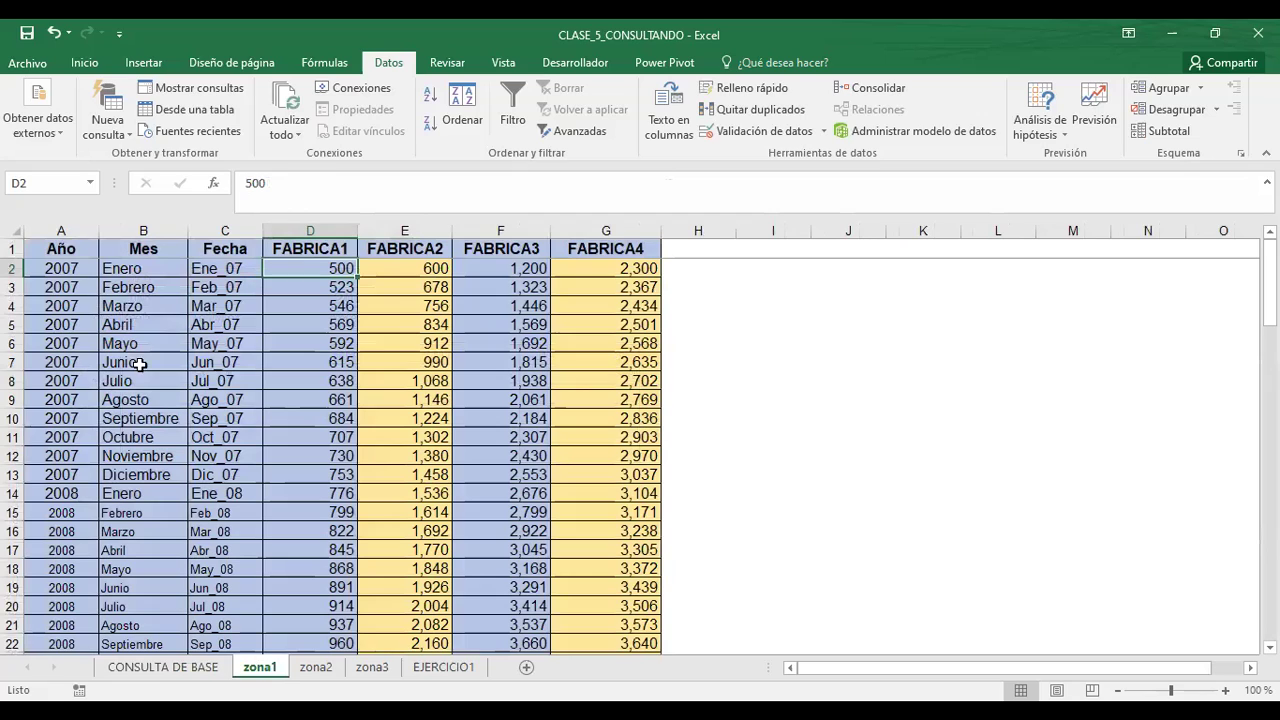
left_click(114, 272)
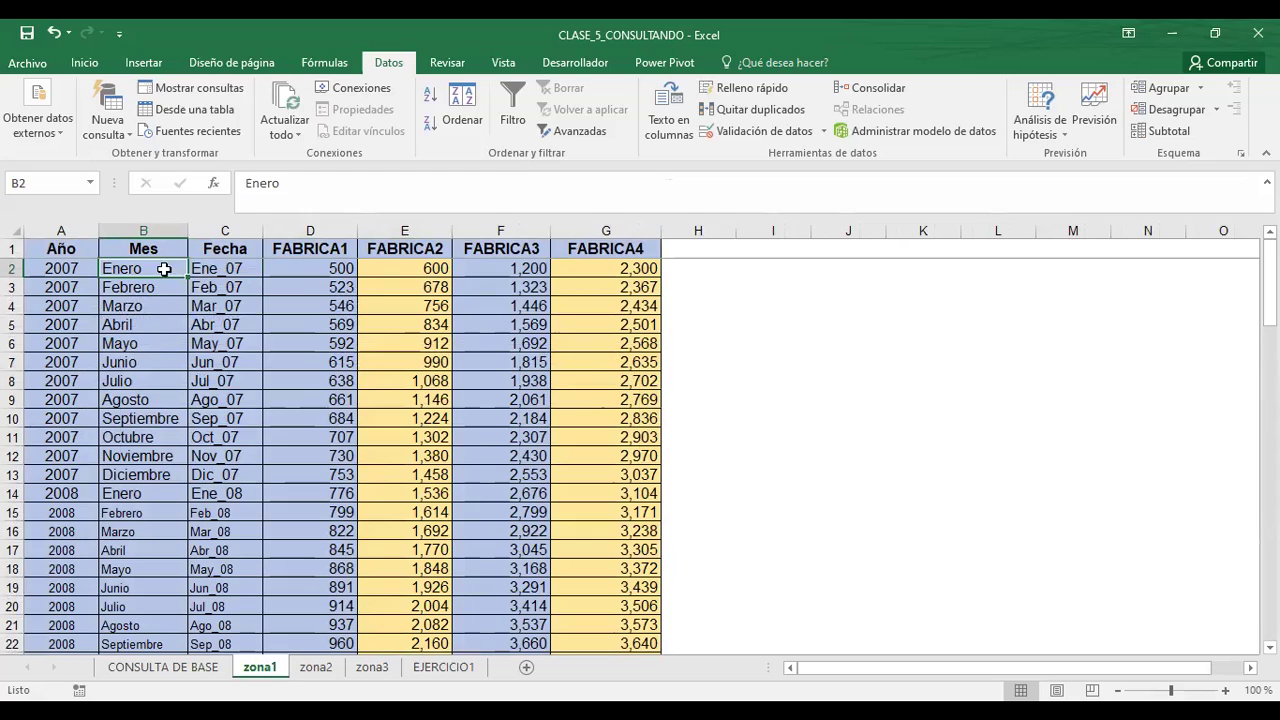
left_click(230, 268)
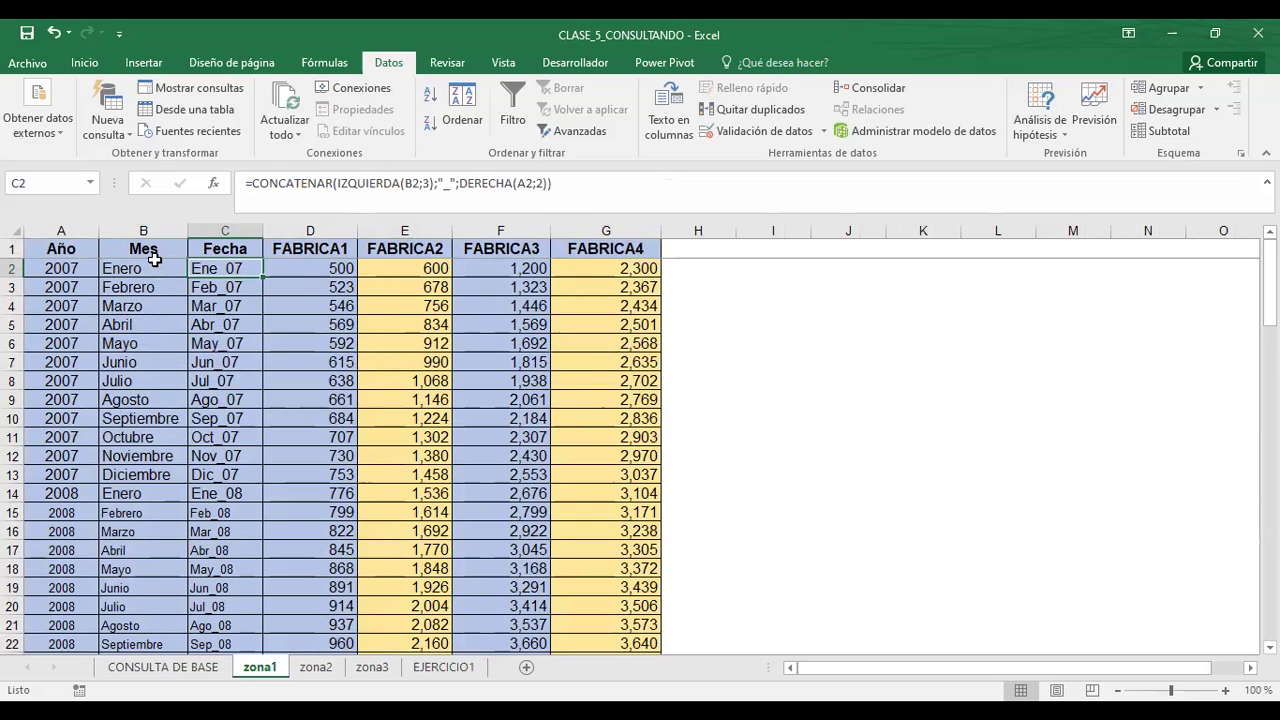
left_click(164, 670)
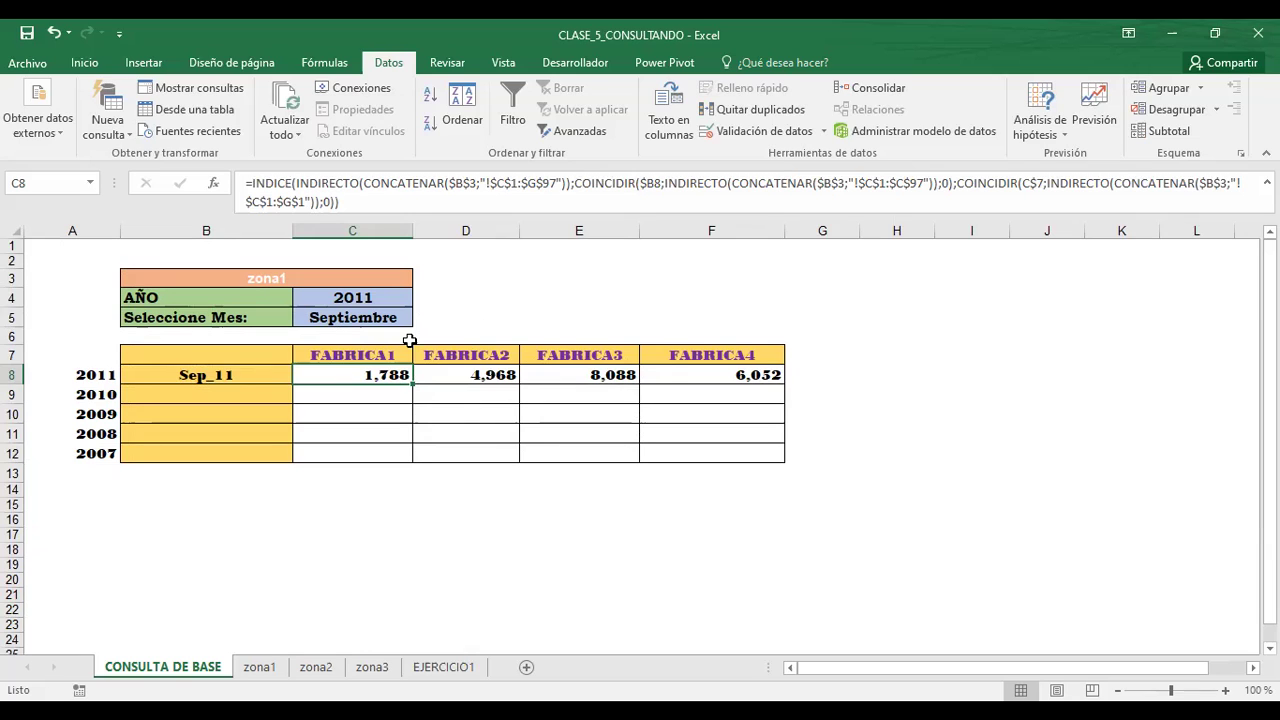
Add three new sheets after EJERCICIO1.
left_click(443, 667)
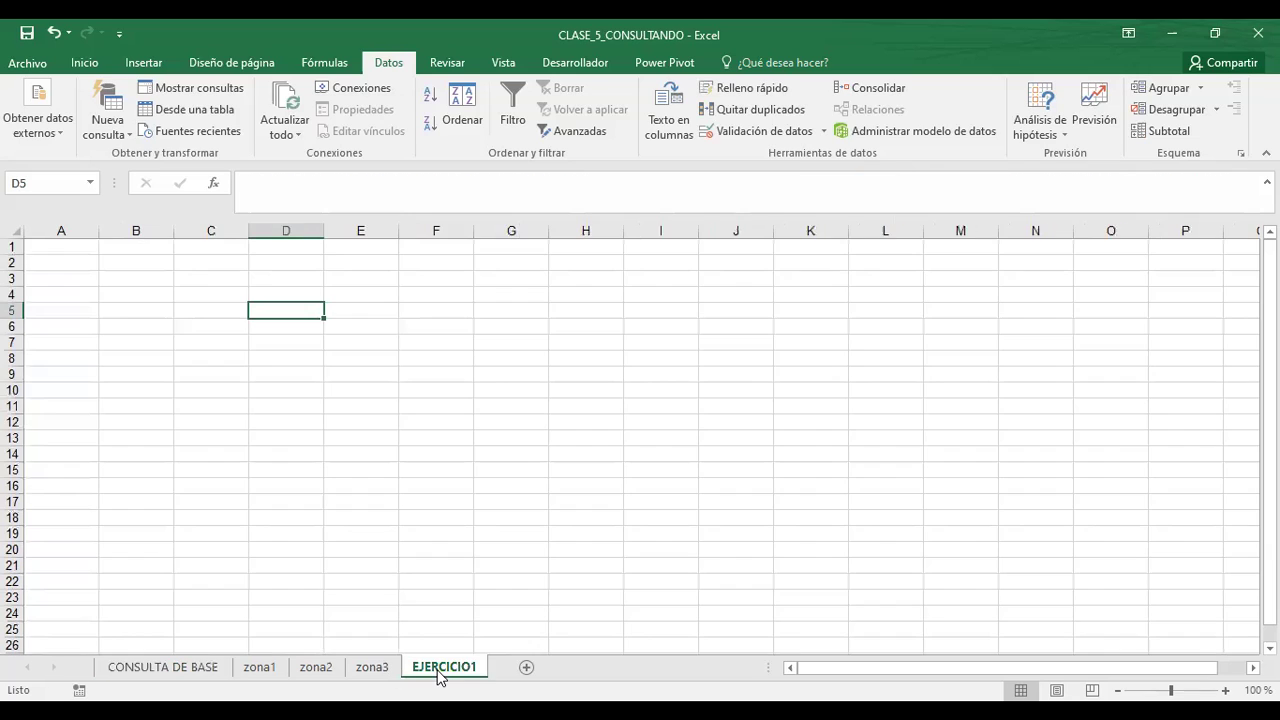
left_click(525, 668)
left_click(575, 667)
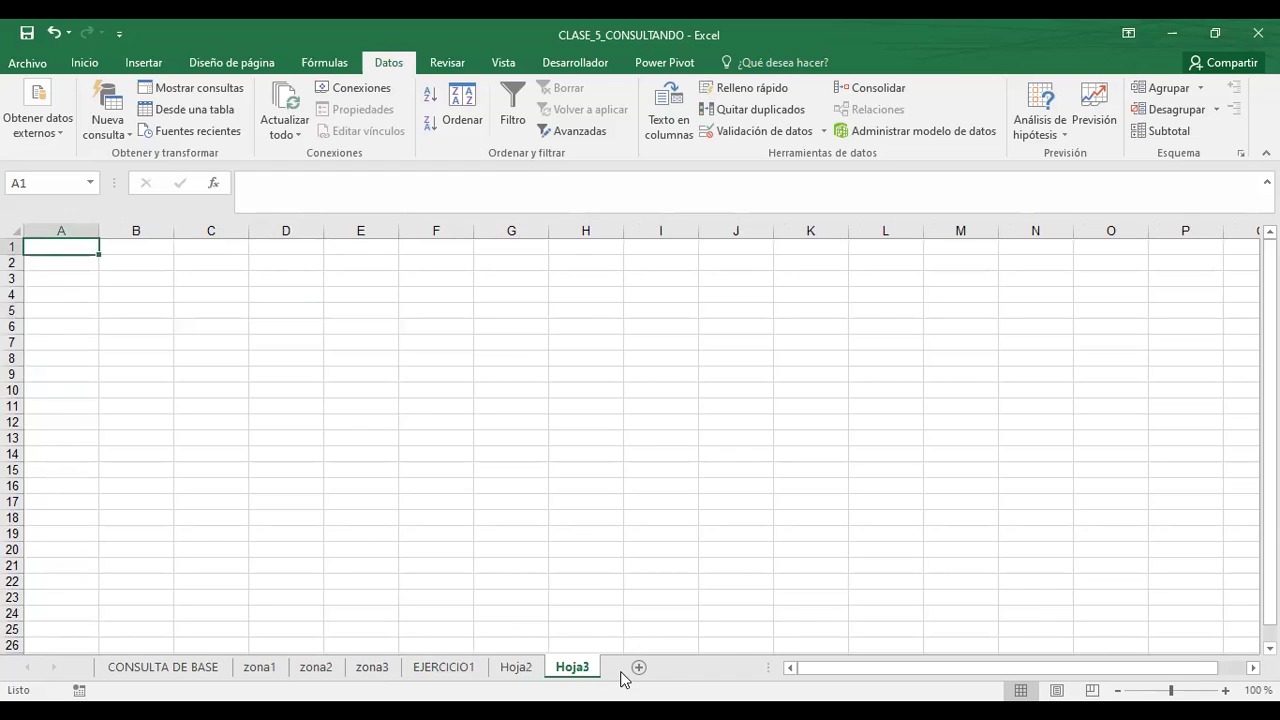
left_click(637, 668)
Rename Hoja2 to LAPTOP.
left_click(521, 676)
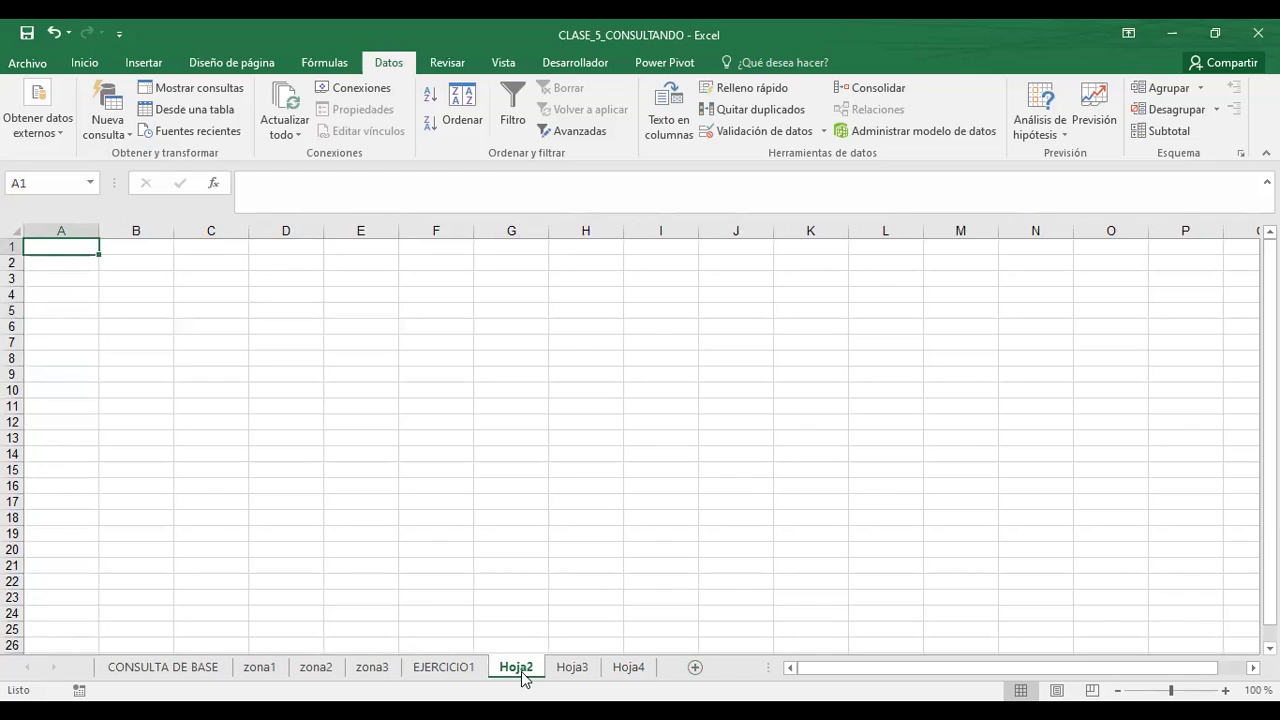
right_click(521, 676)
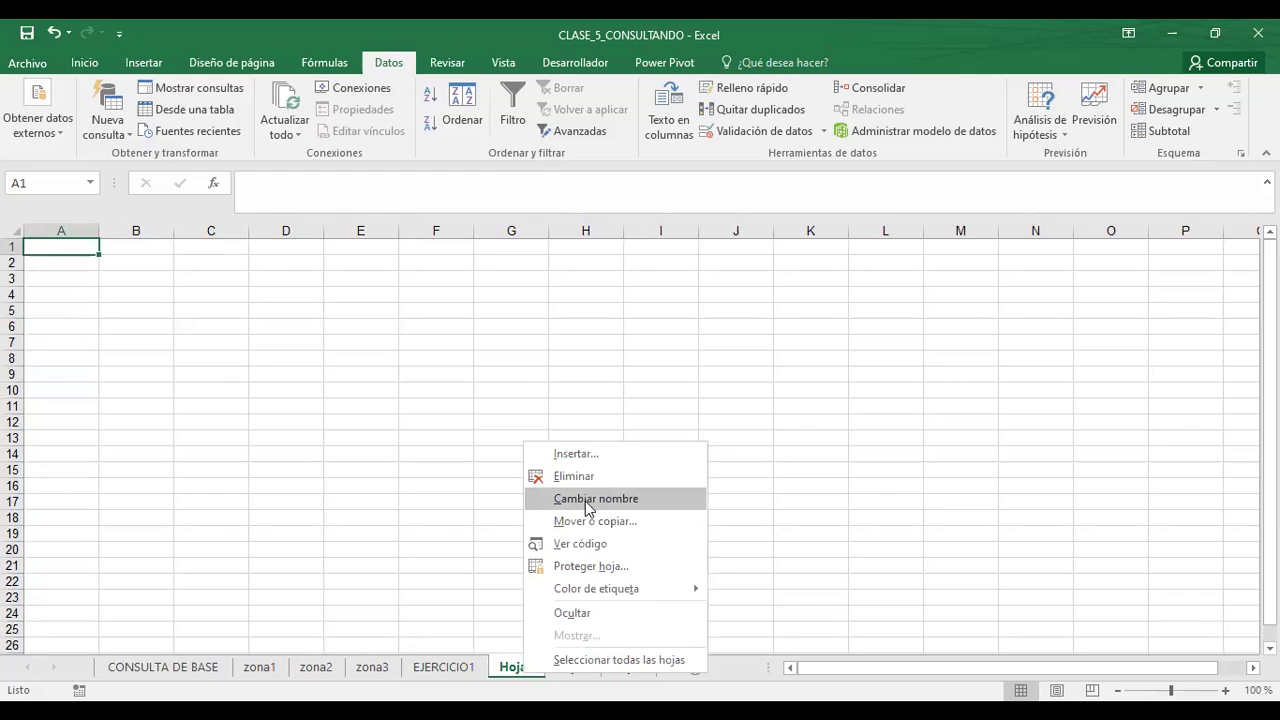
left_click(585, 499)
type("LAPTOP")
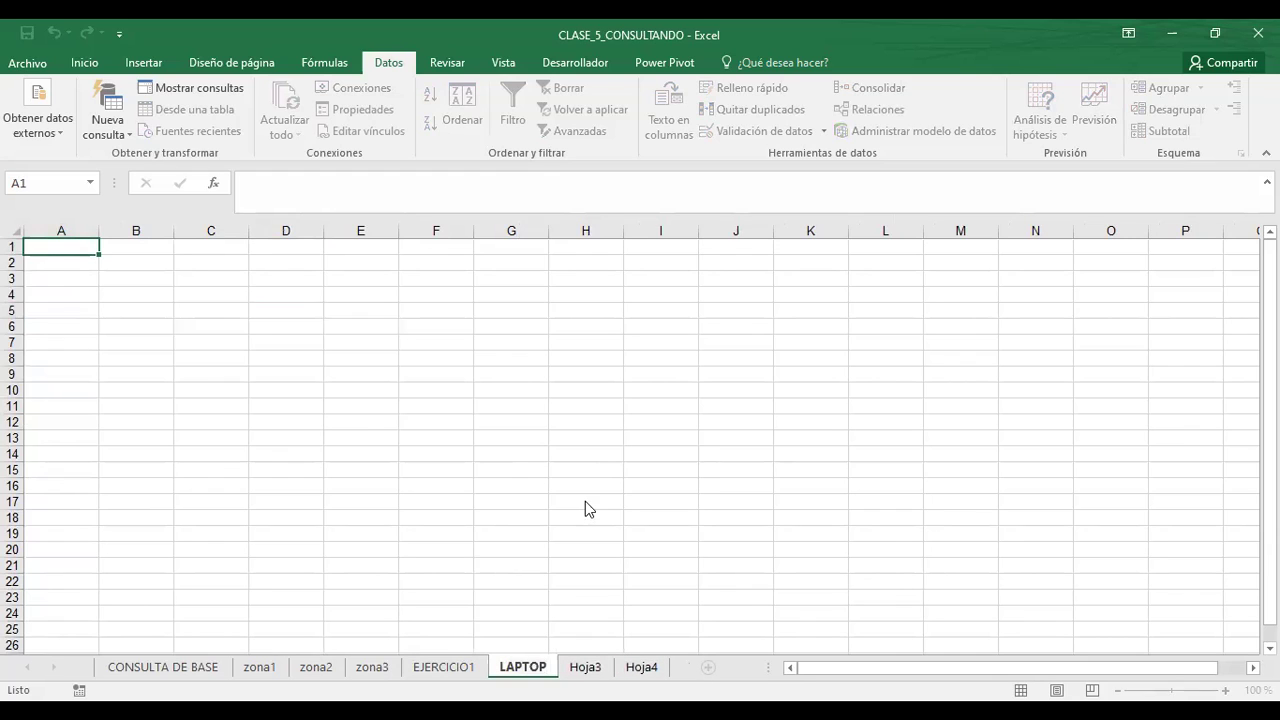
left_click(594, 670)
Rename Hoja3 to IMPRESORES and return to the EJERCICIO1 sheet.
right_click(594, 670)
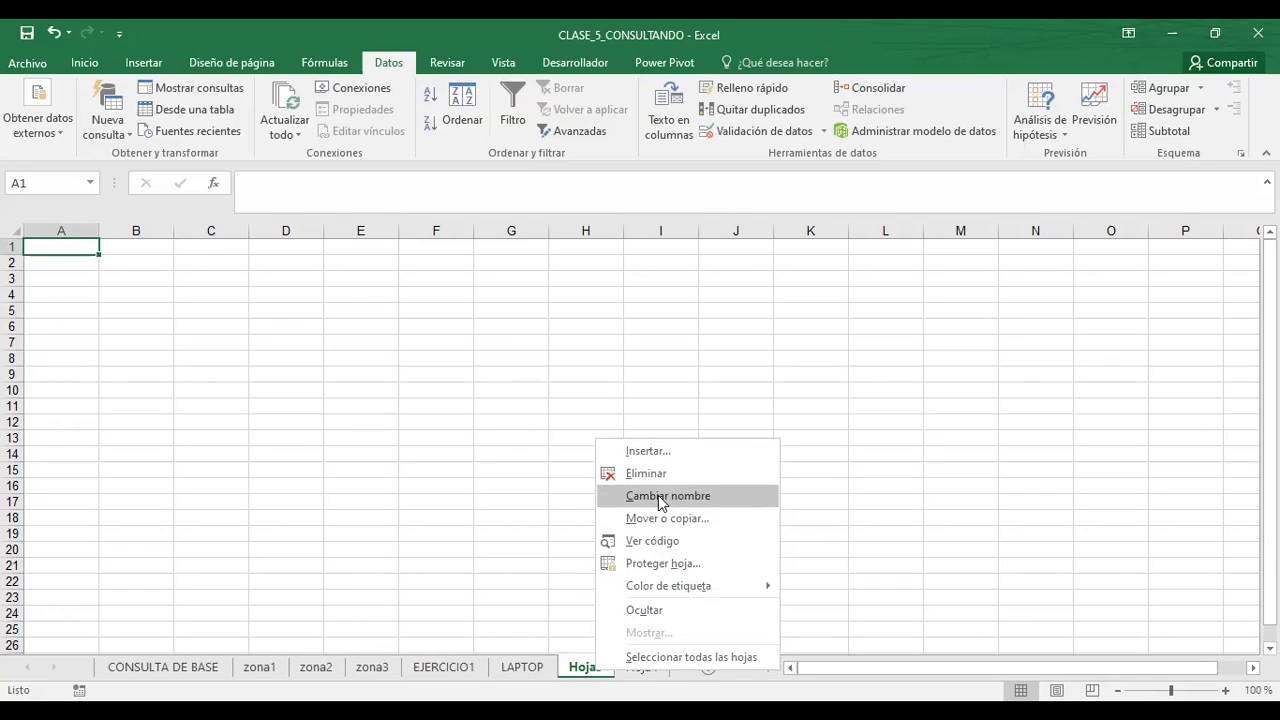
left_click(660, 496)
type("IMPRESORES")
left_click(511, 390)
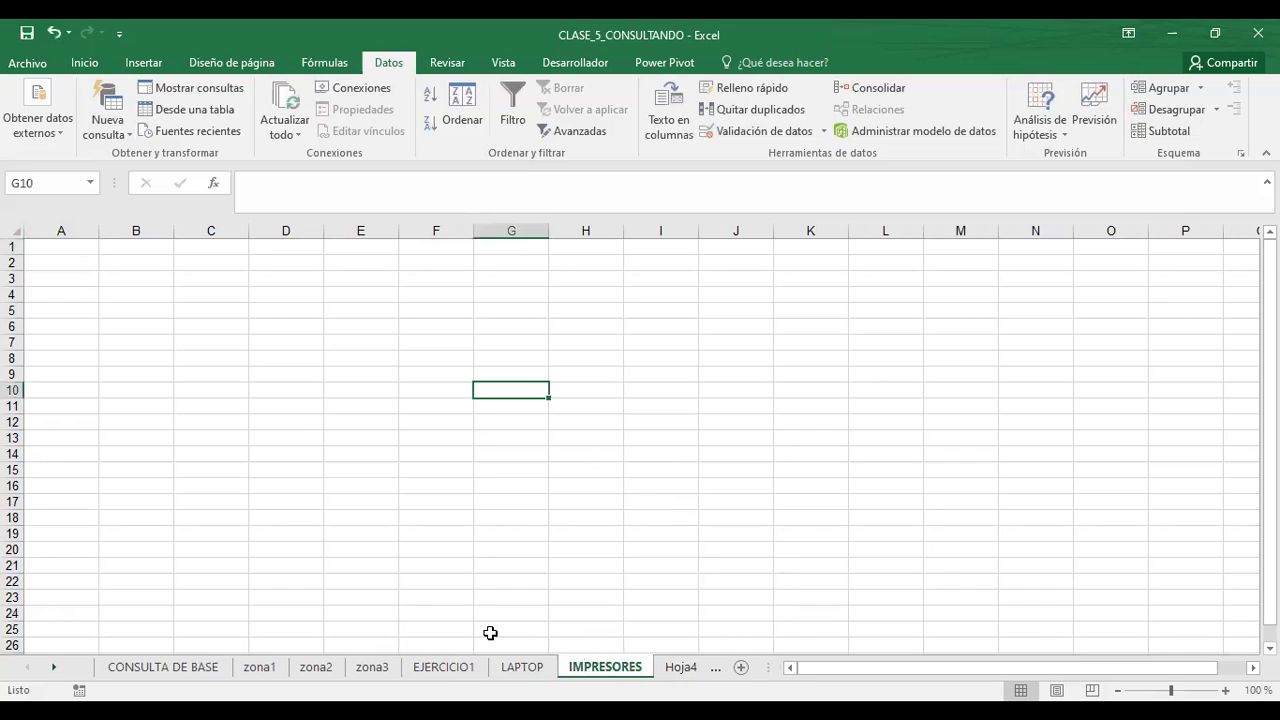
left_click(443, 666)
left_click(294, 354)
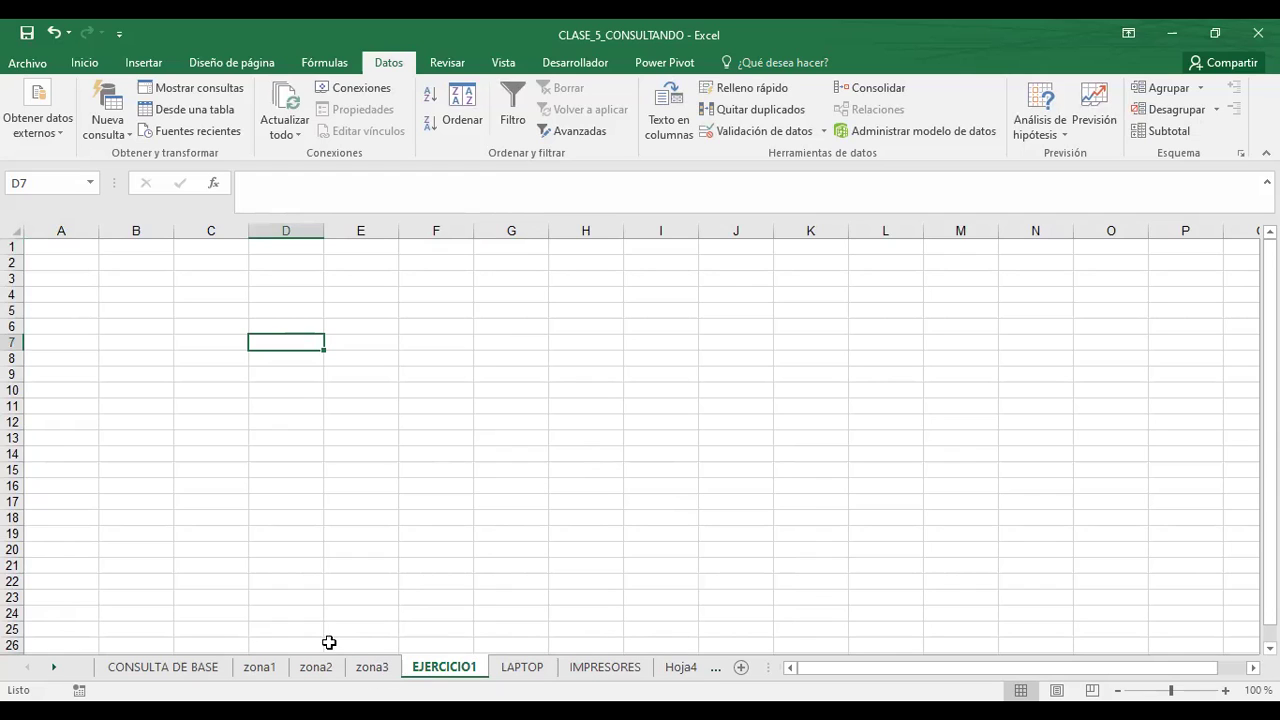
Return to CONSULTA DE BASE and review the lookup formulas in D9 and C8.
left_click(155, 674)
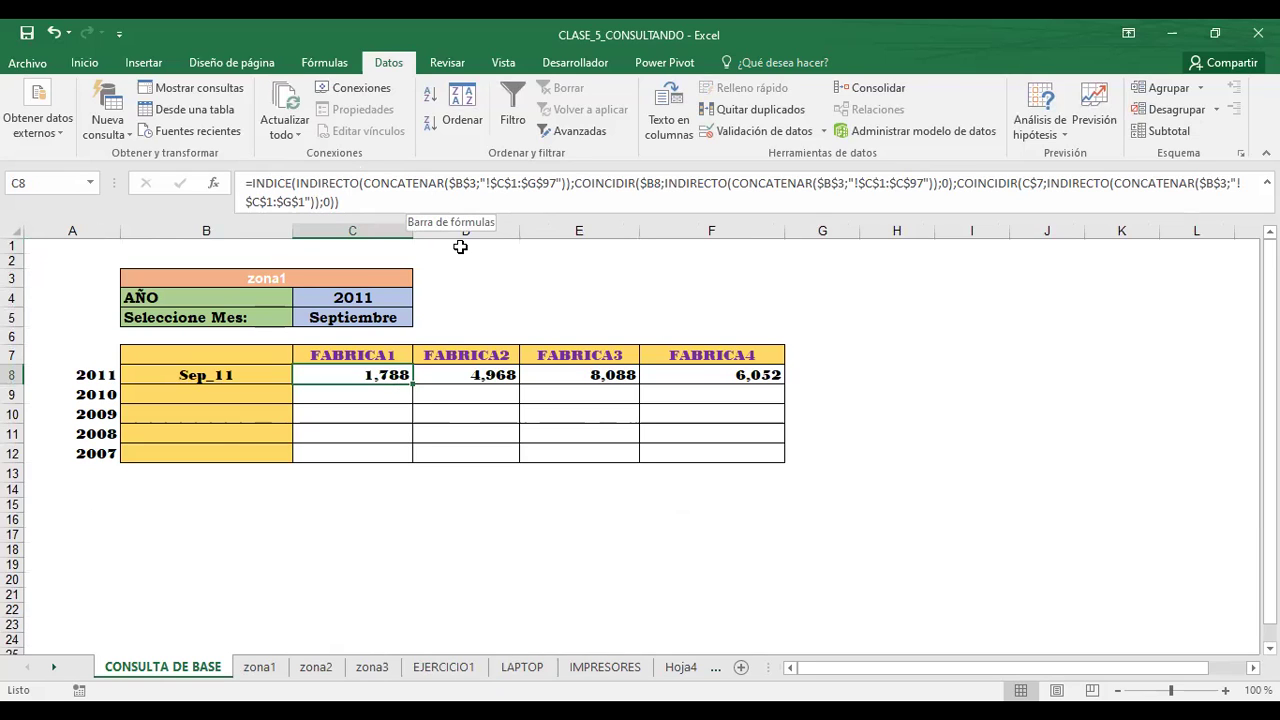
left_click(460, 390)
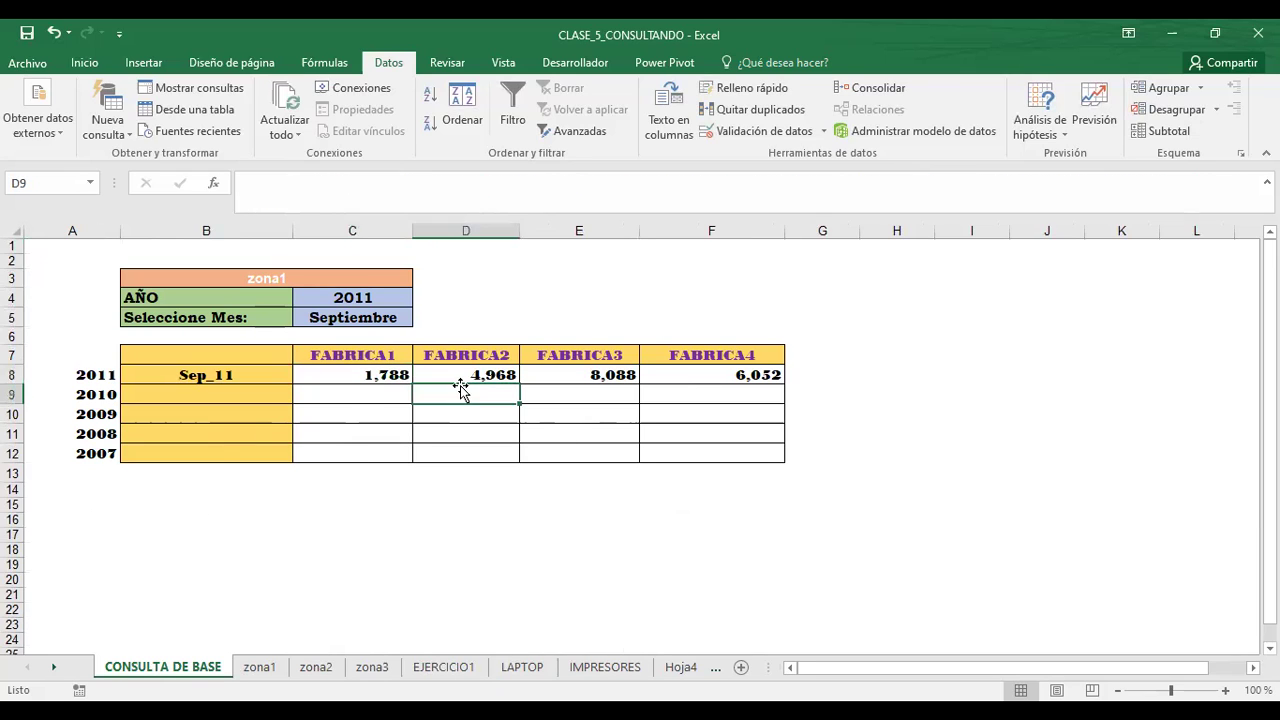
left_click(359, 373)
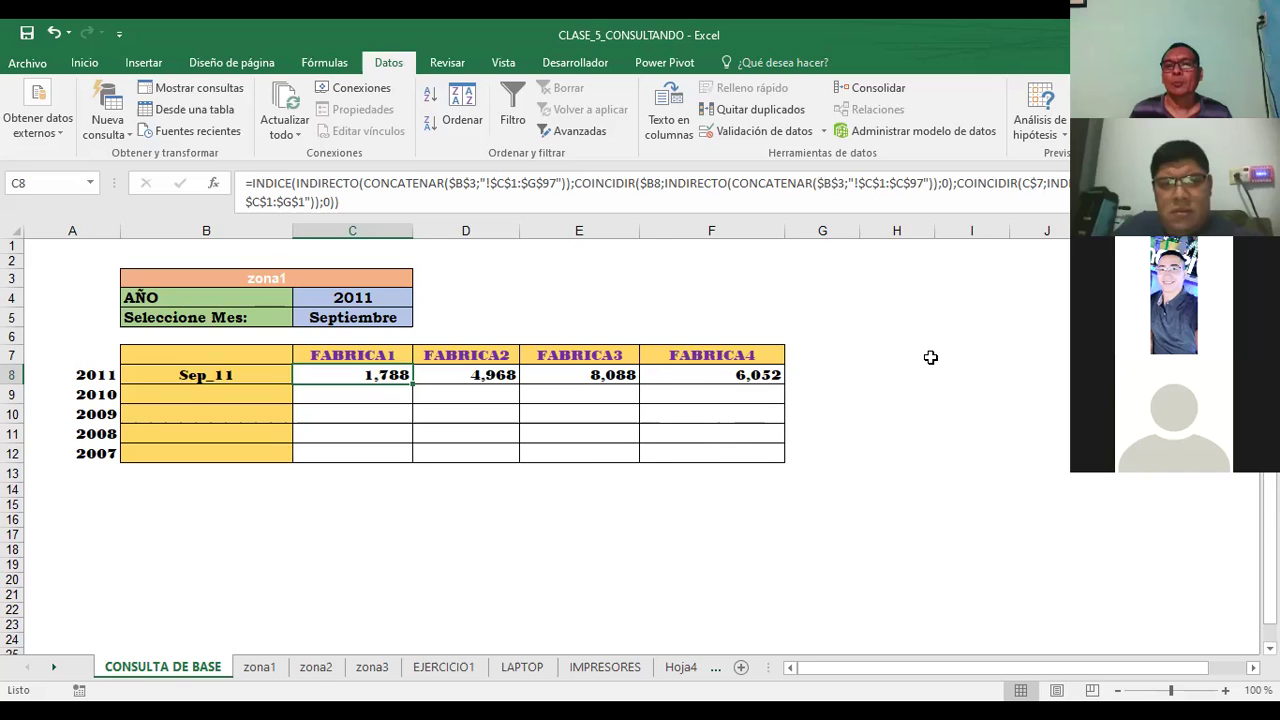
scroll(930, 357, "down", 3)
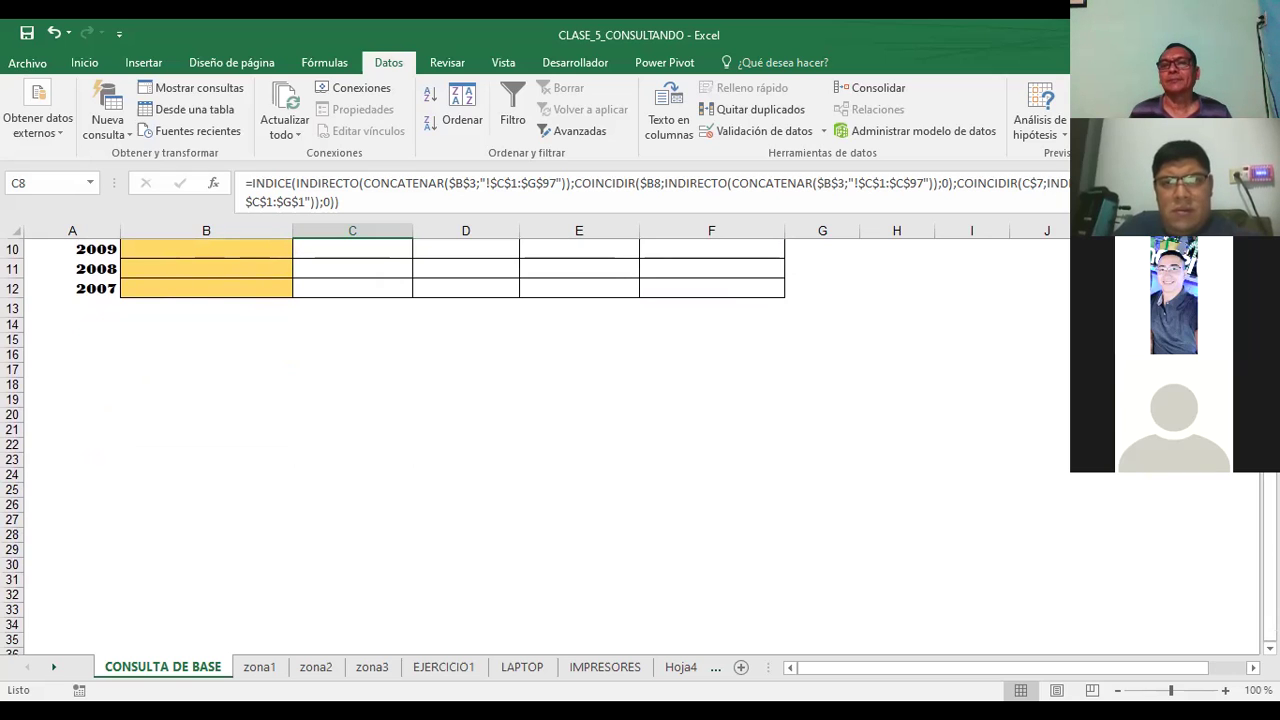
scroll(540, 440, "down", 1)
scroll(540, 440, "down", 1)
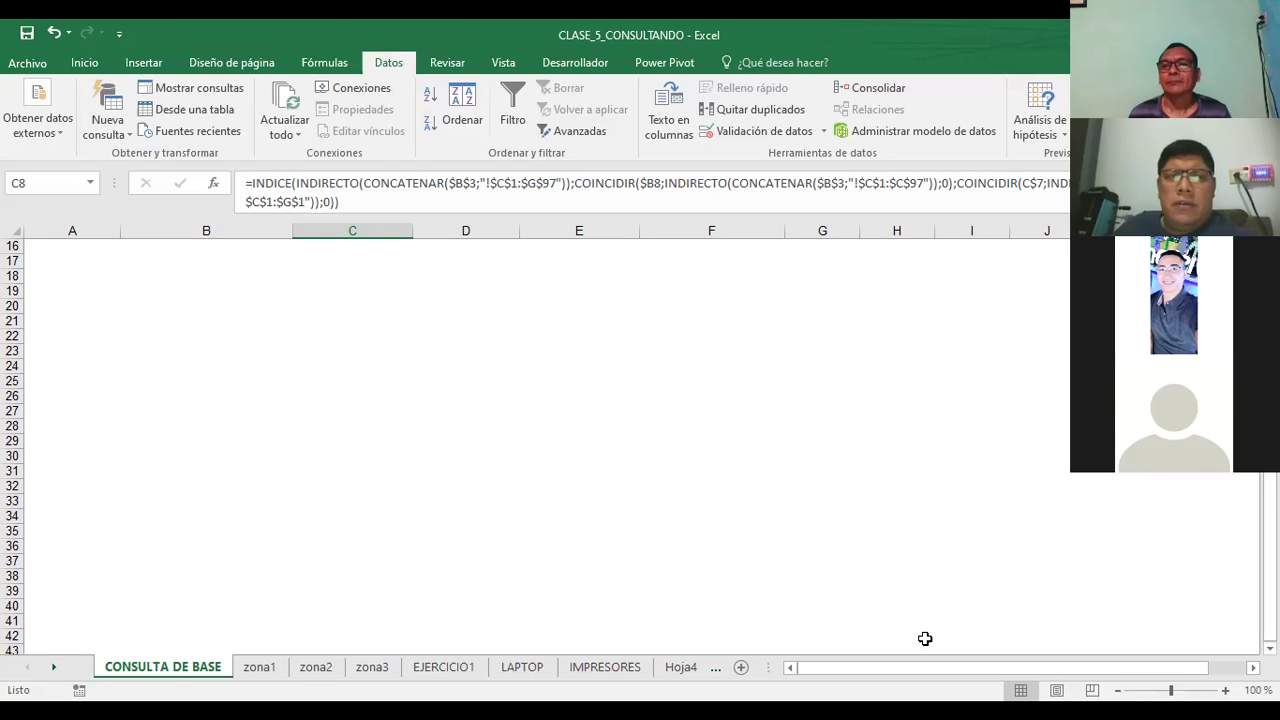
scroll(925, 638, "down", 1)
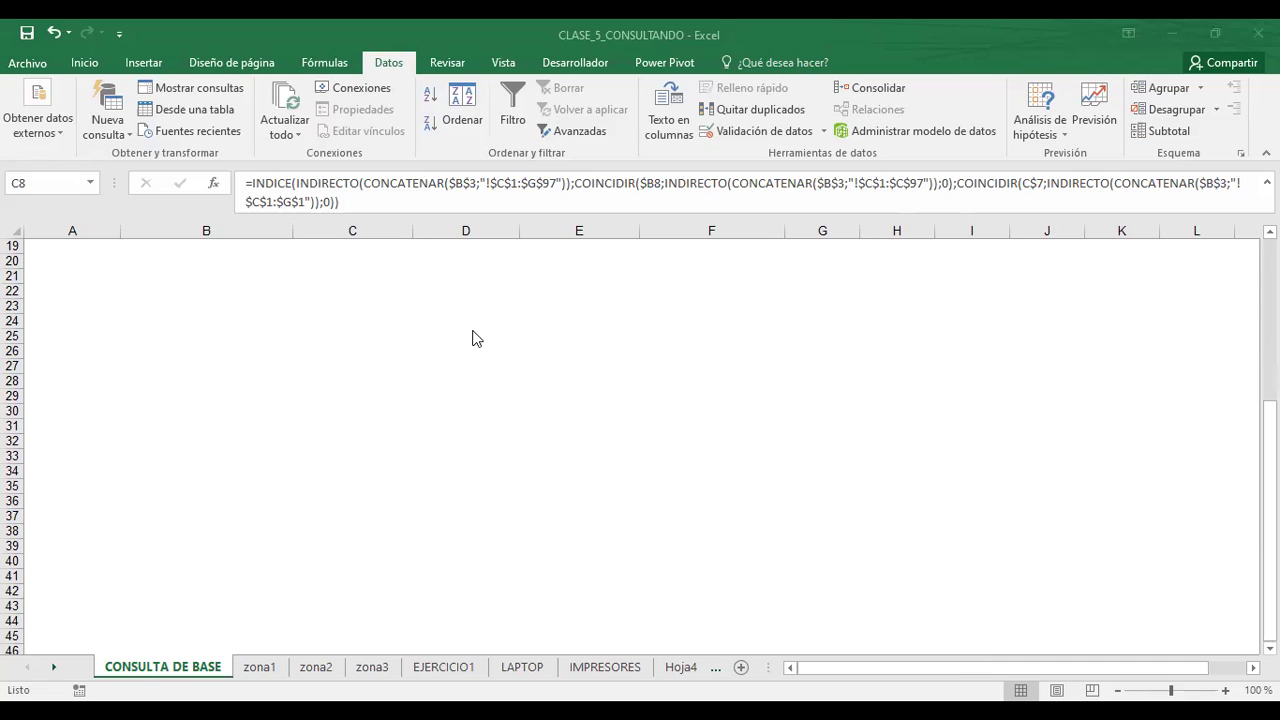
Compare D8's FABRICA2 formula with C8, then open C8's INDICE formula for editing.
scroll(287, 343, "up", 6)
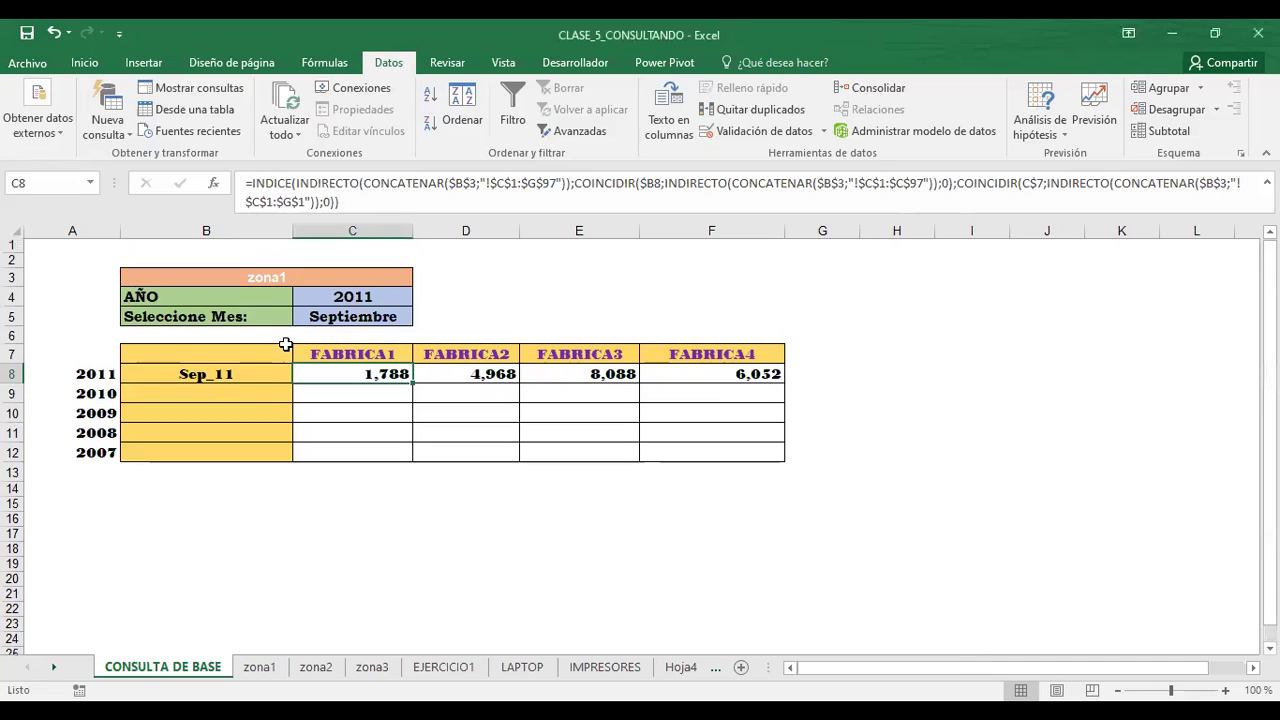
left_click(477, 375)
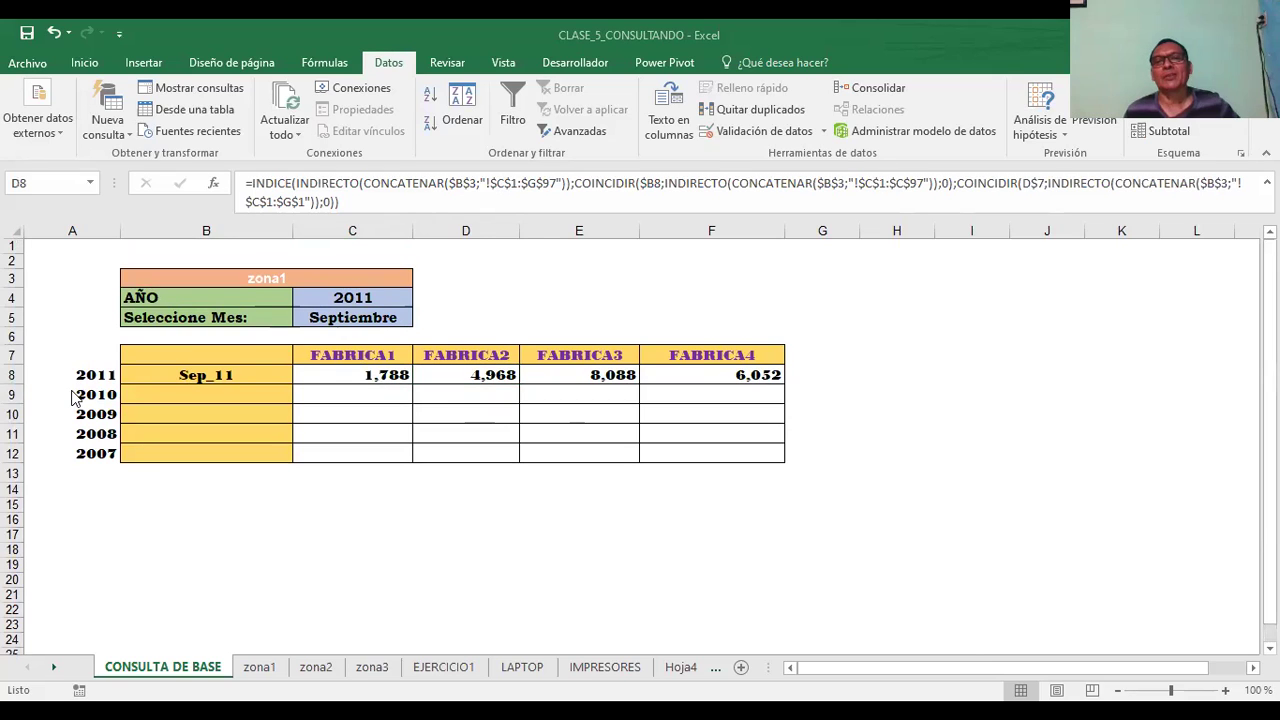
left_click(350, 374)
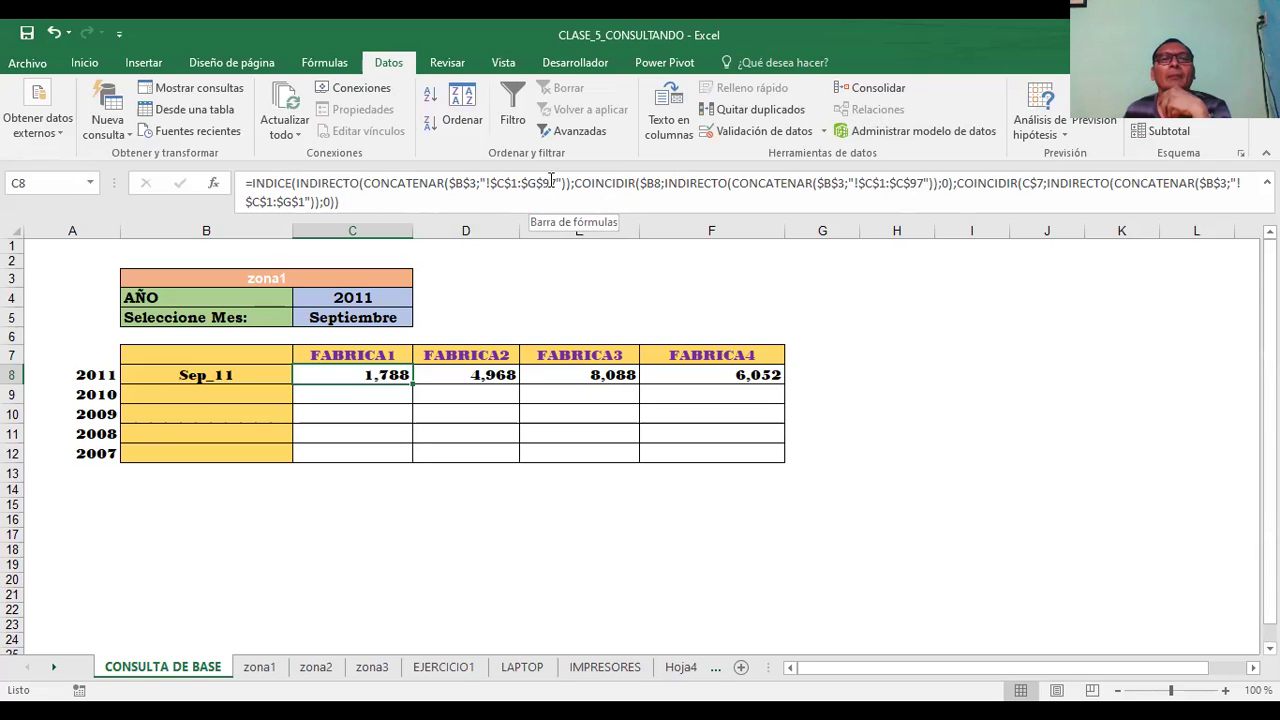
left_click(596, 185)
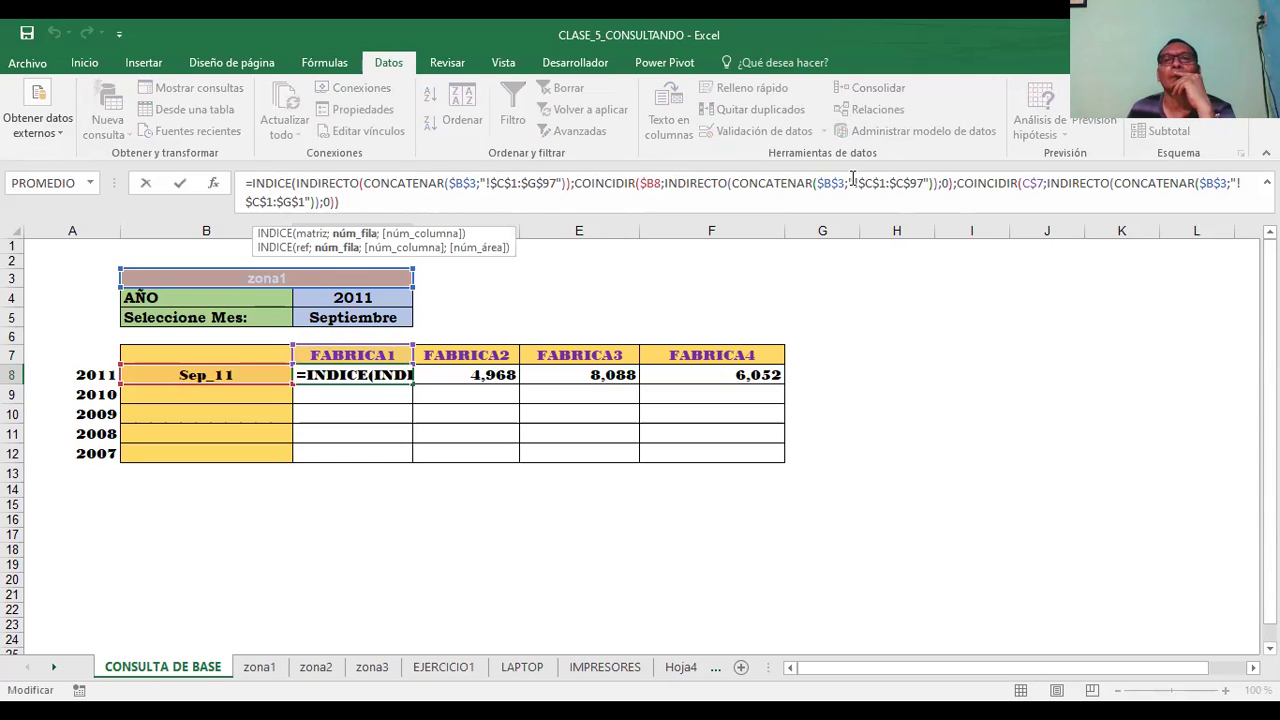
Step through INDICE's array and the first COINCIDIR's $B8, lookup range and 0 arguments.
left_click(951, 185)
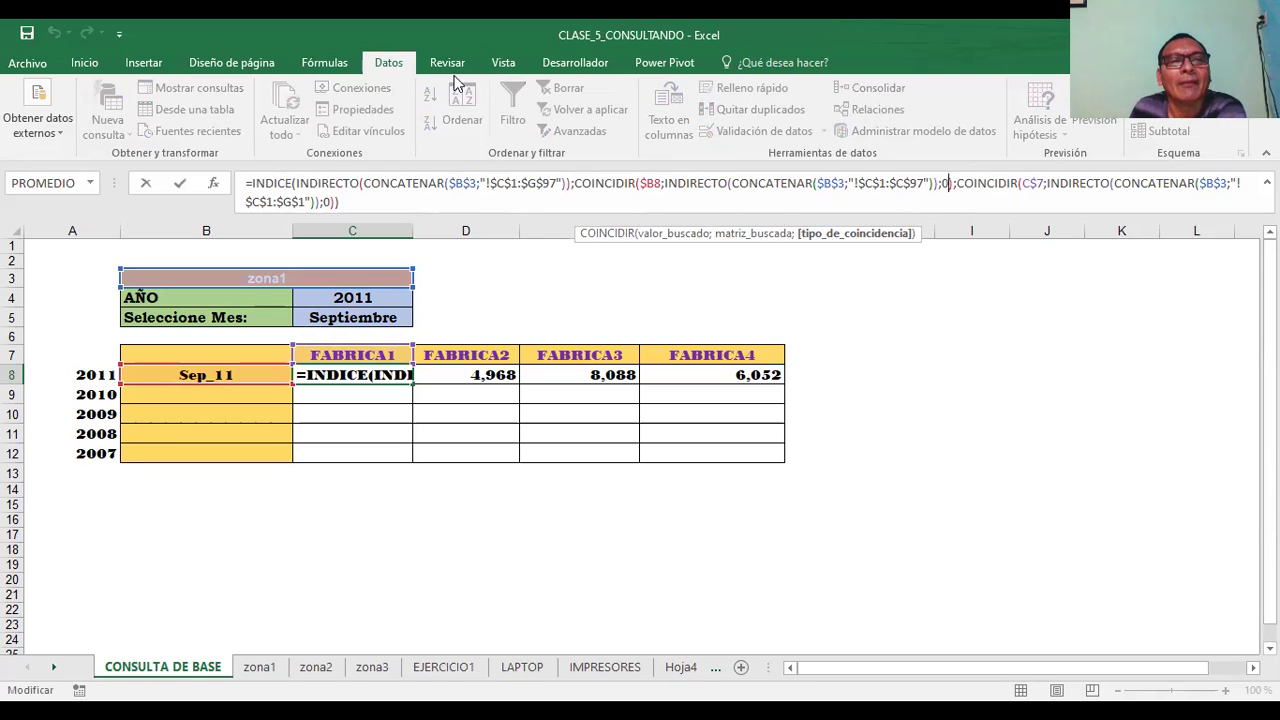
left_click(266, 183)
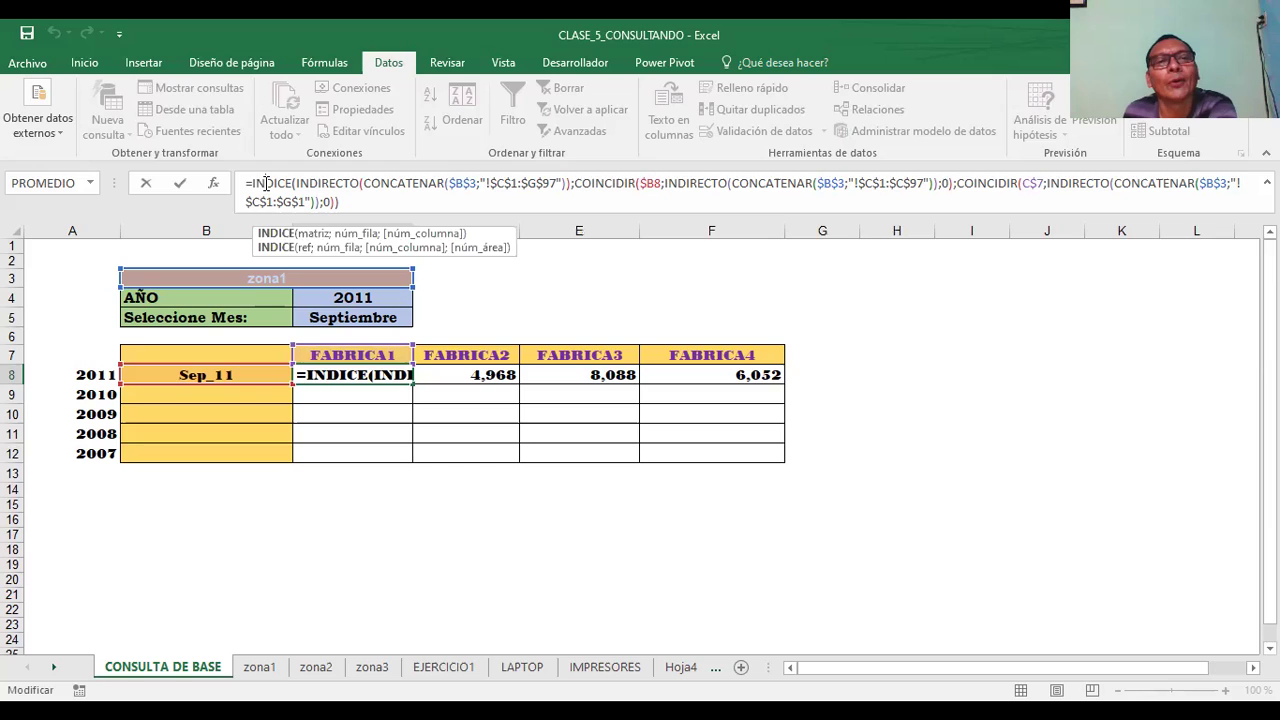
left_click(313, 235)
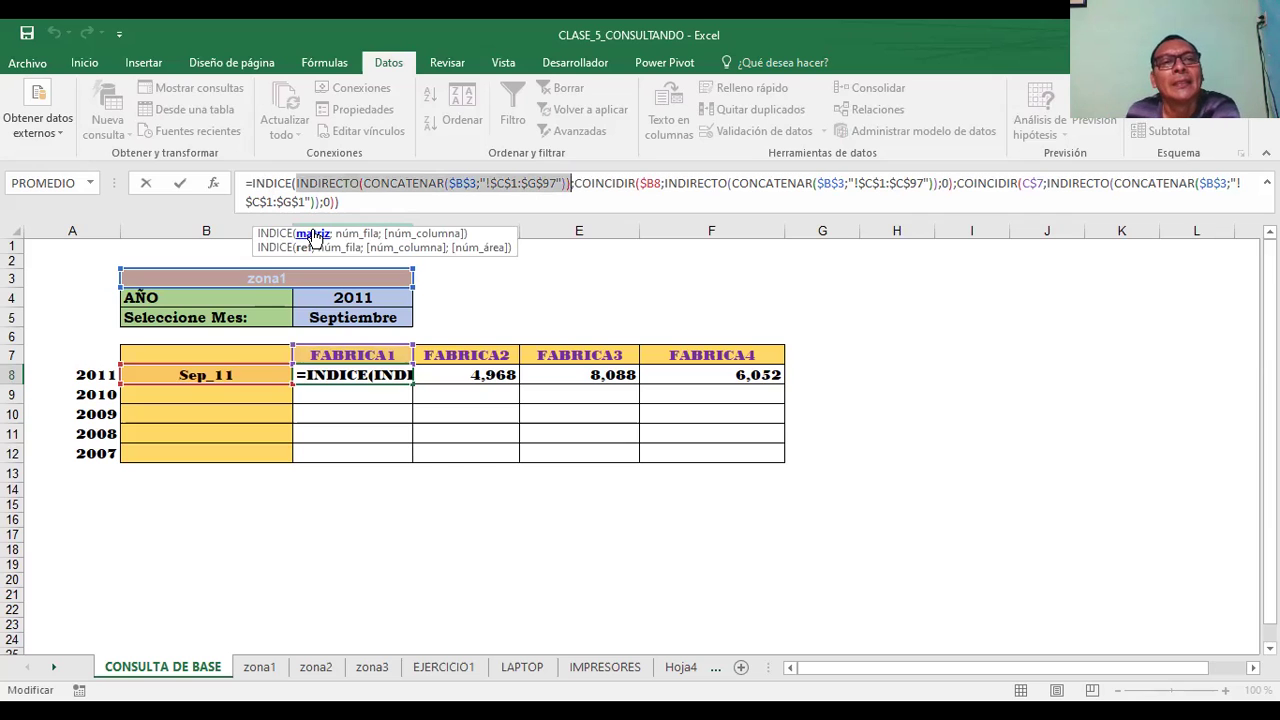
left_click(619, 183)
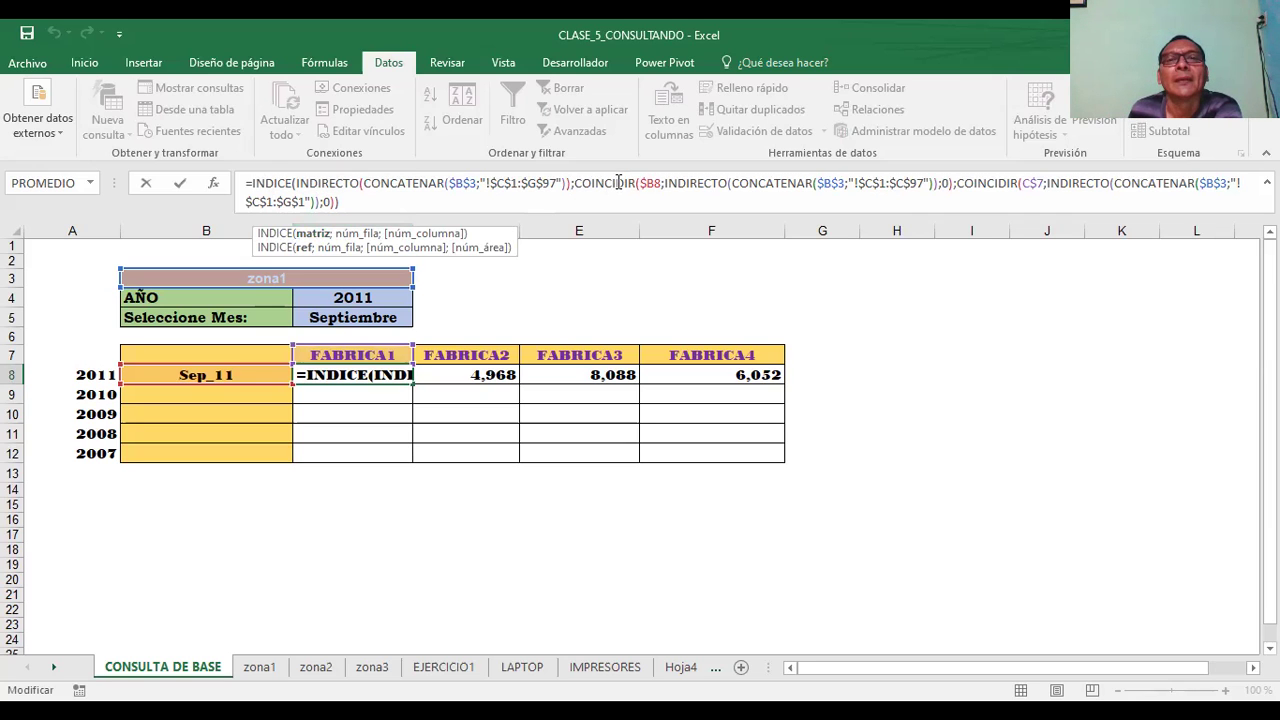
left_click(647, 183)
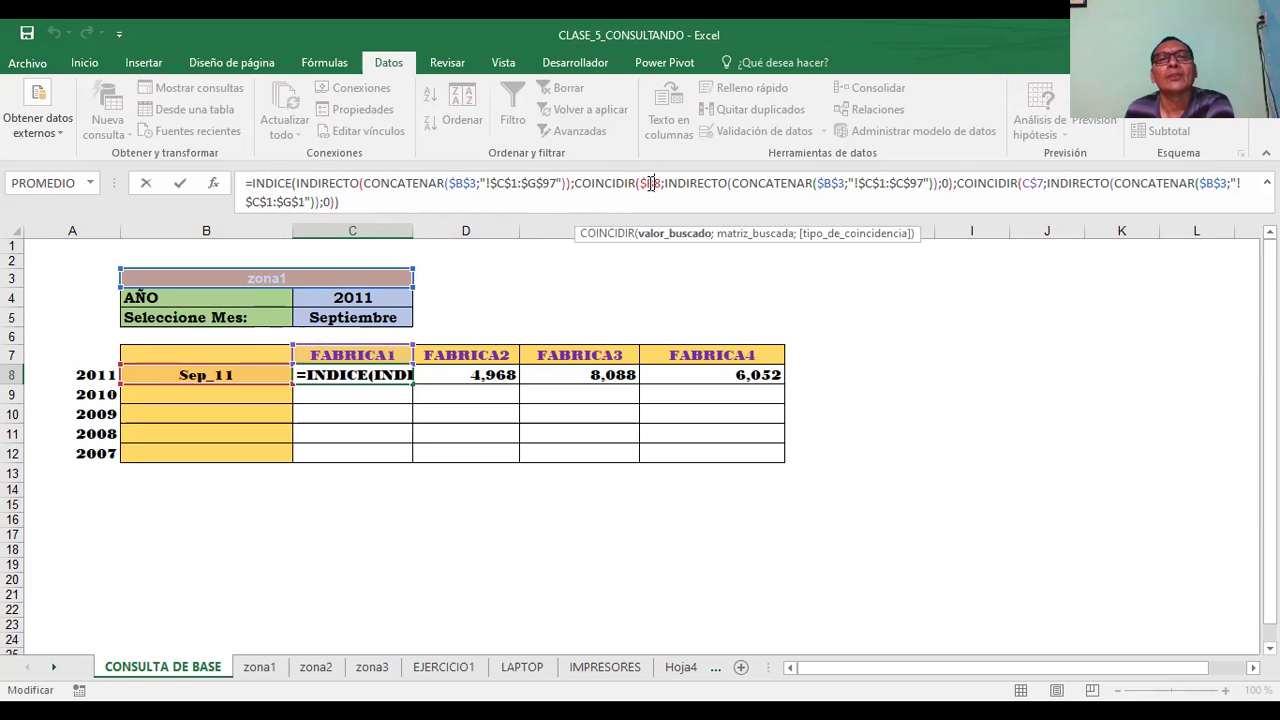
left_click(665, 236)
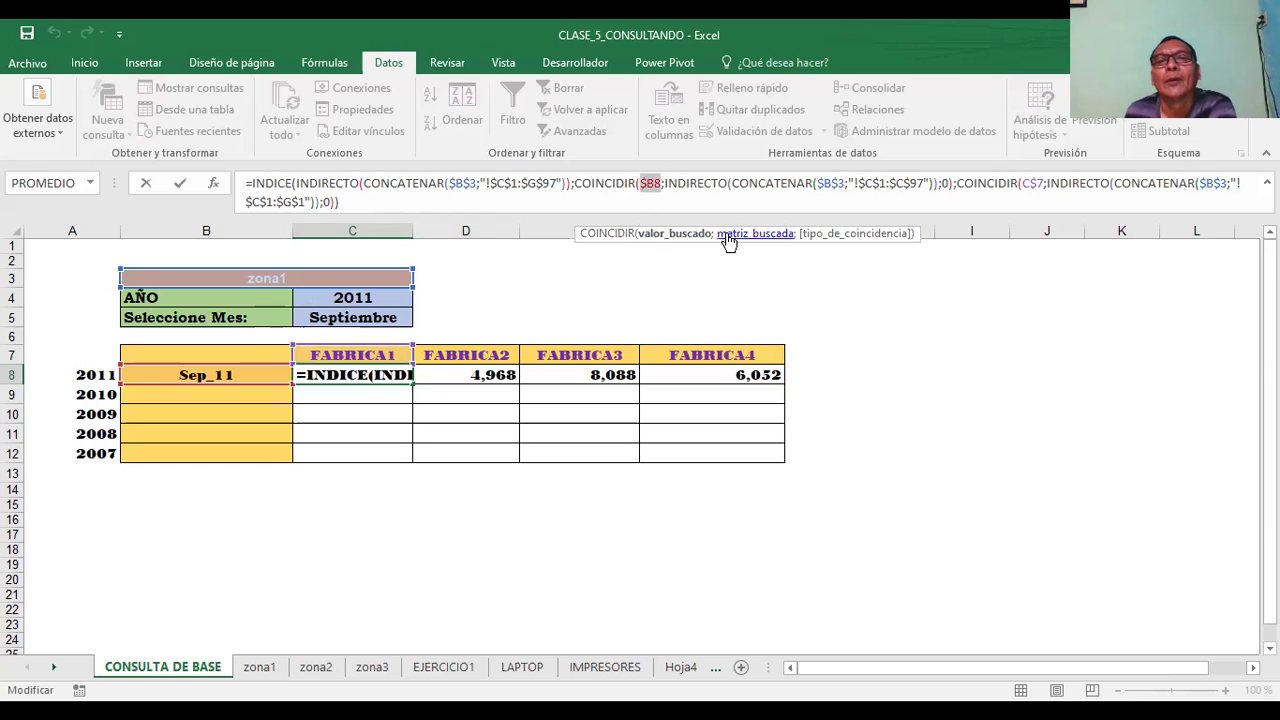
left_click(729, 236)
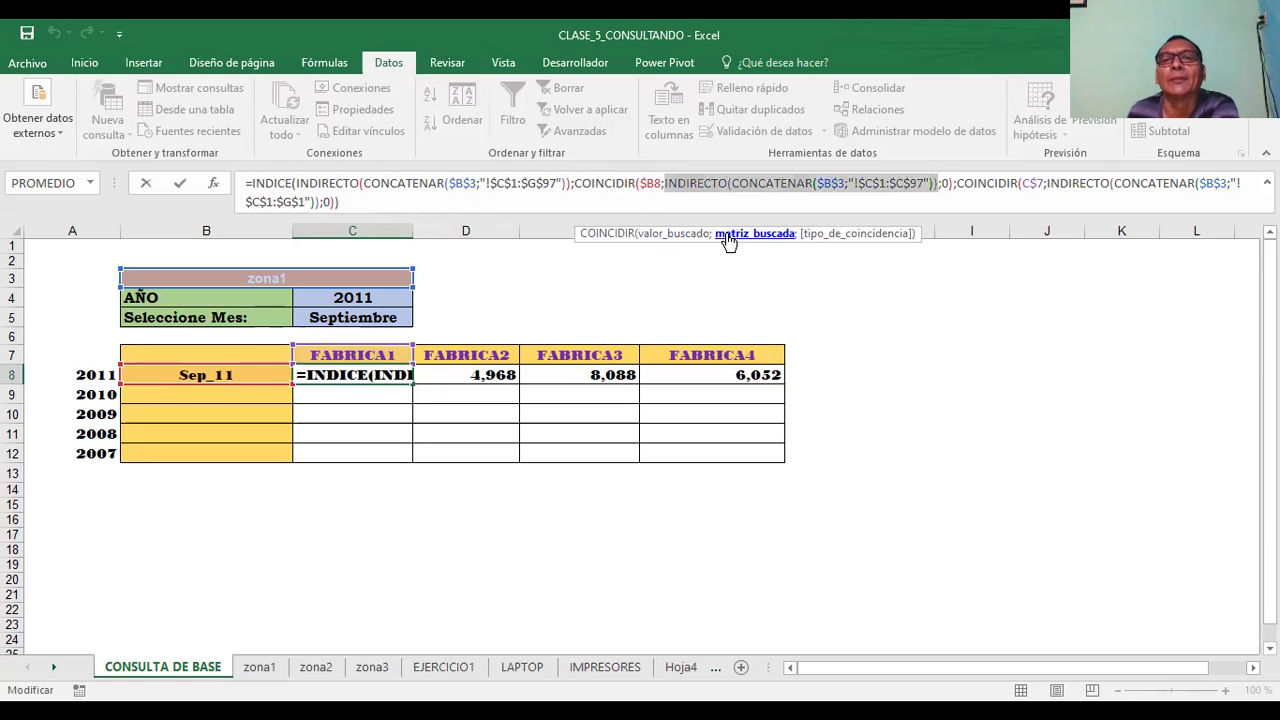
left_click(838, 236)
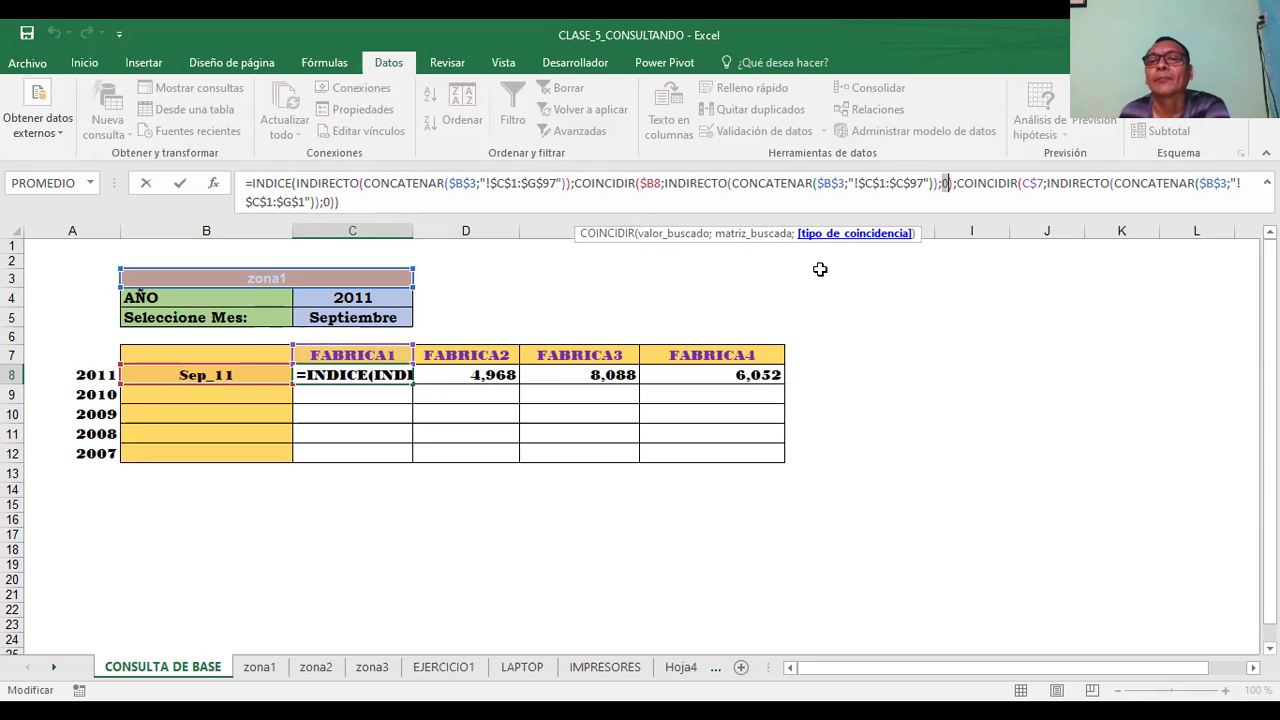
Step through the second COINCIDIR's C$7, lookup range and exact-match 0 arguments.
left_click(1038, 184)
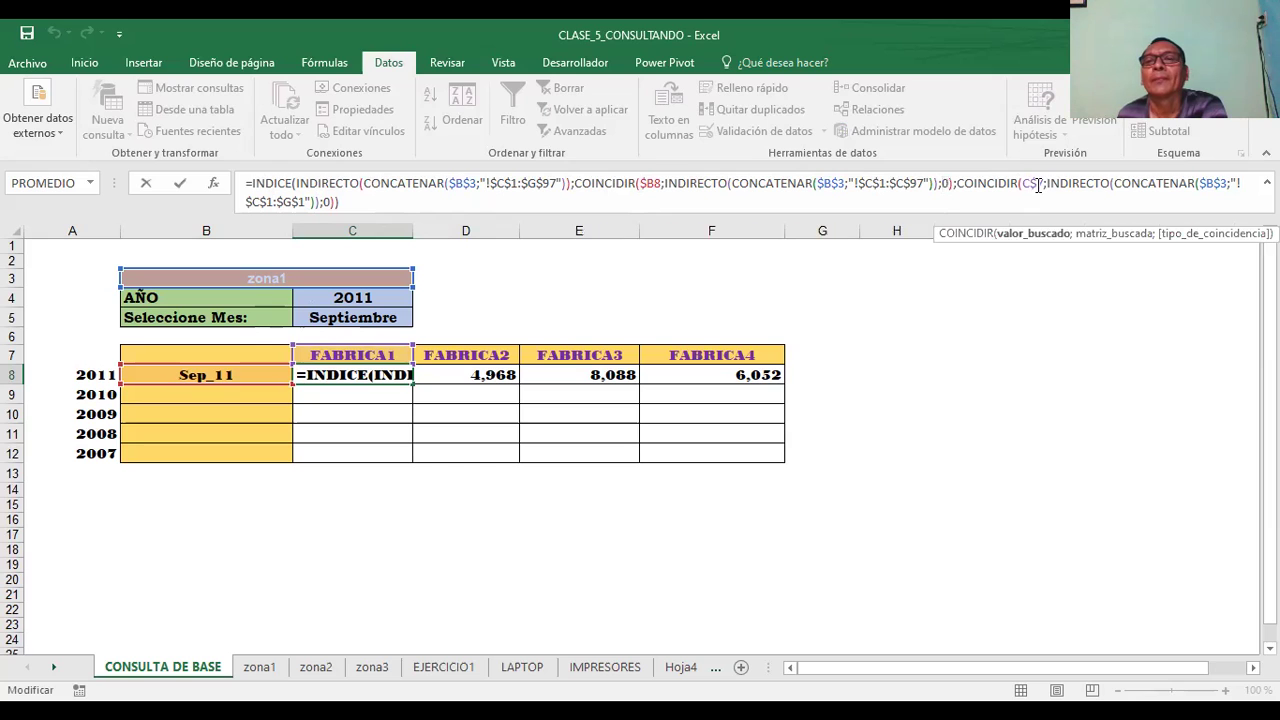
left_click(1041, 236)
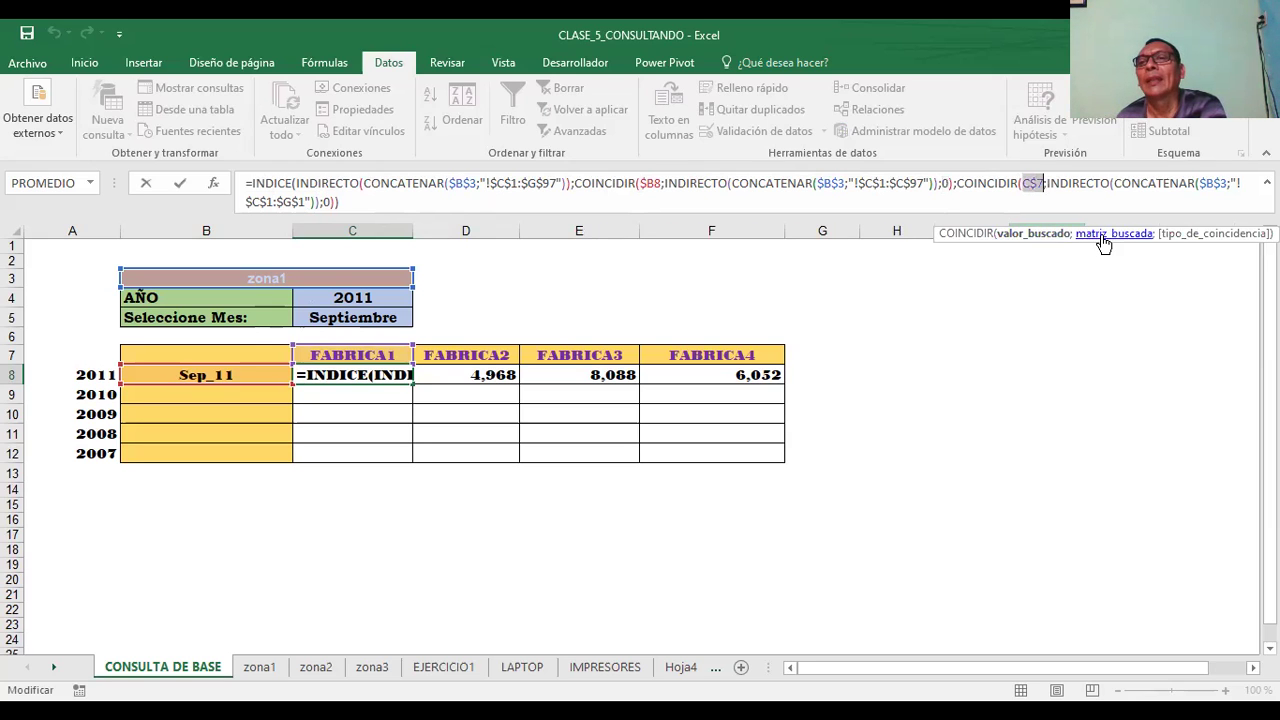
left_click(1104, 236)
left_click(1190, 236)
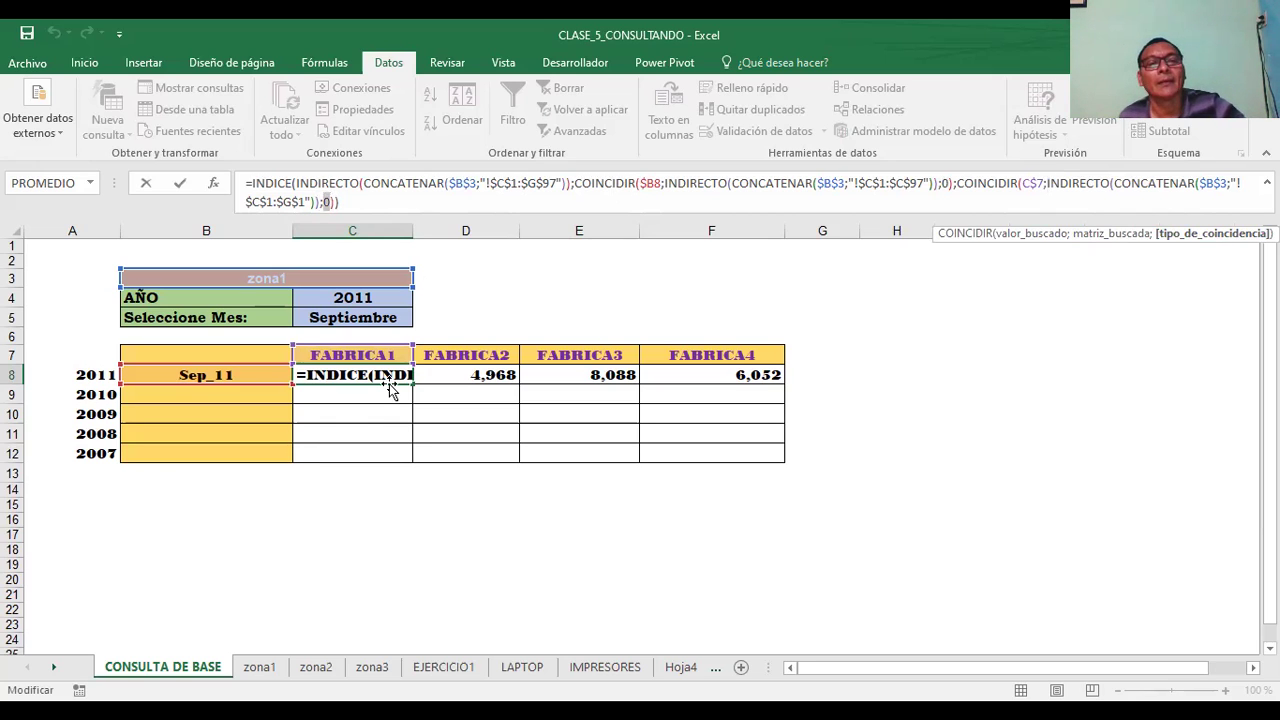
key("ctrl+Return")
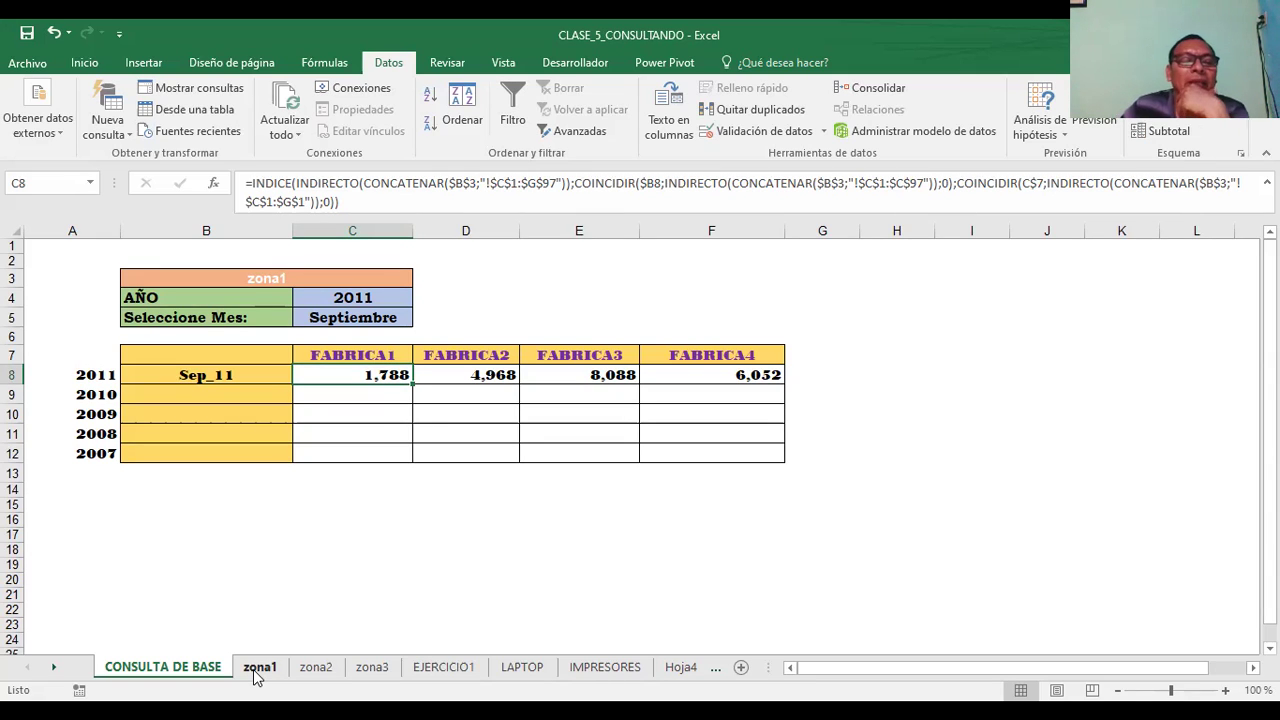
Check zona1, then edit C8's INDICE array and cancel with Esc, leaving C8 unchanged.
left_click(256, 668)
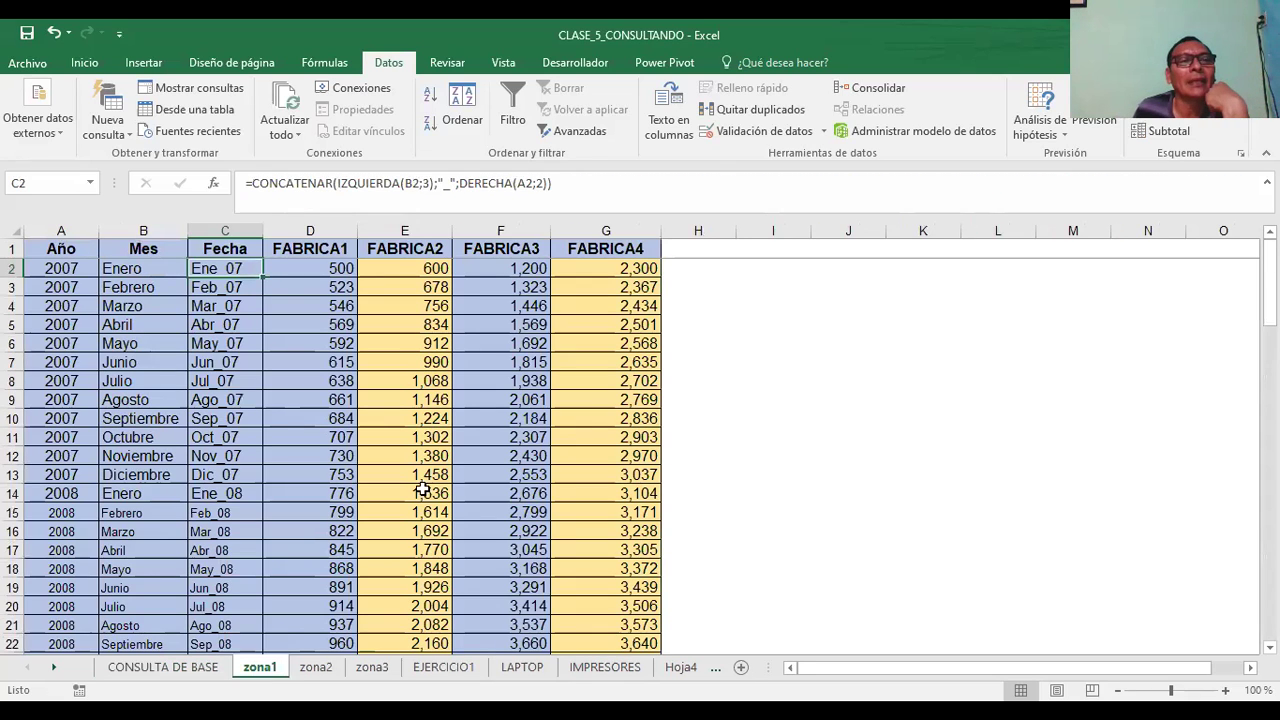
left_click(208, 672)
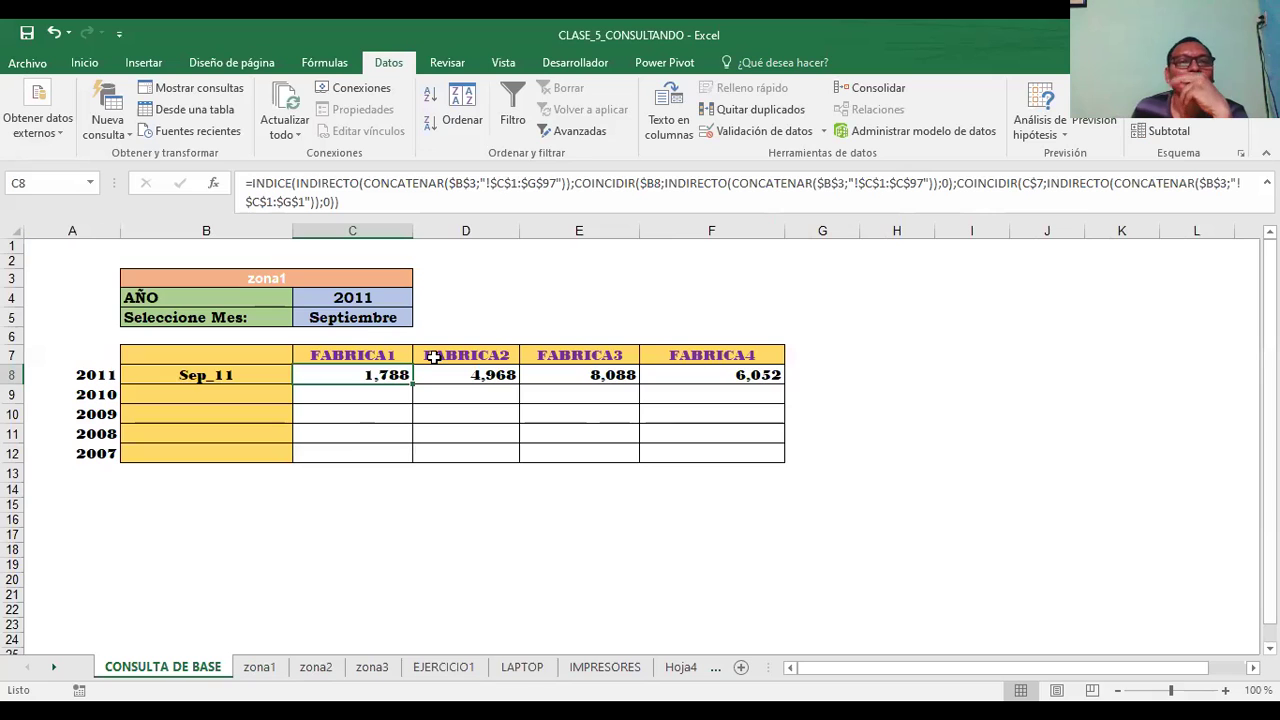
key("F2")
left_click(314, 183)
left_click(314, 235)
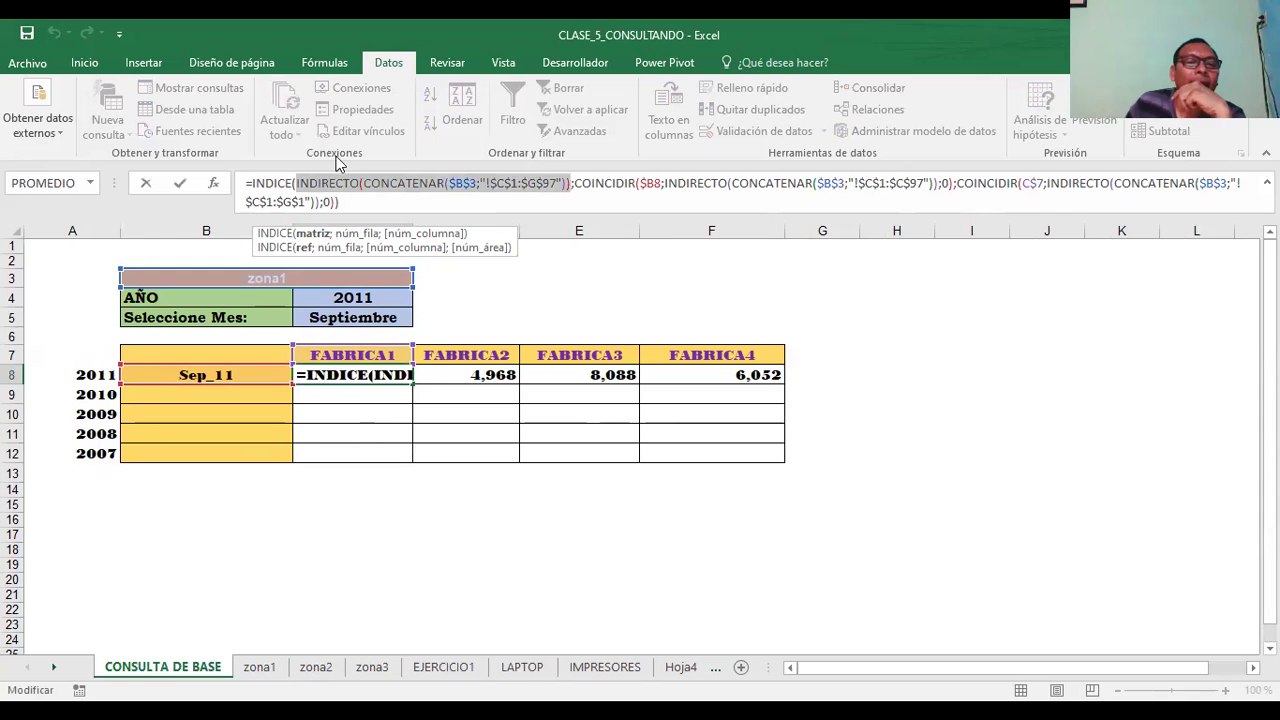
left_click(484, 373)
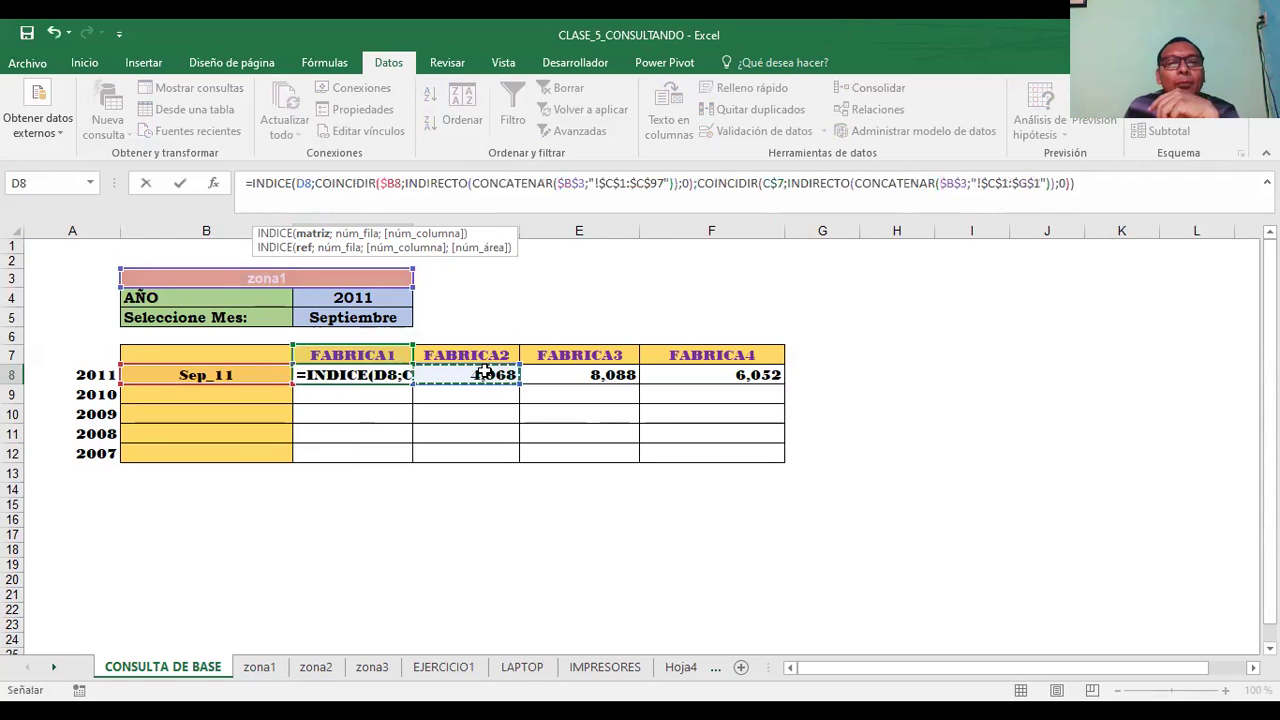
key("Escape")
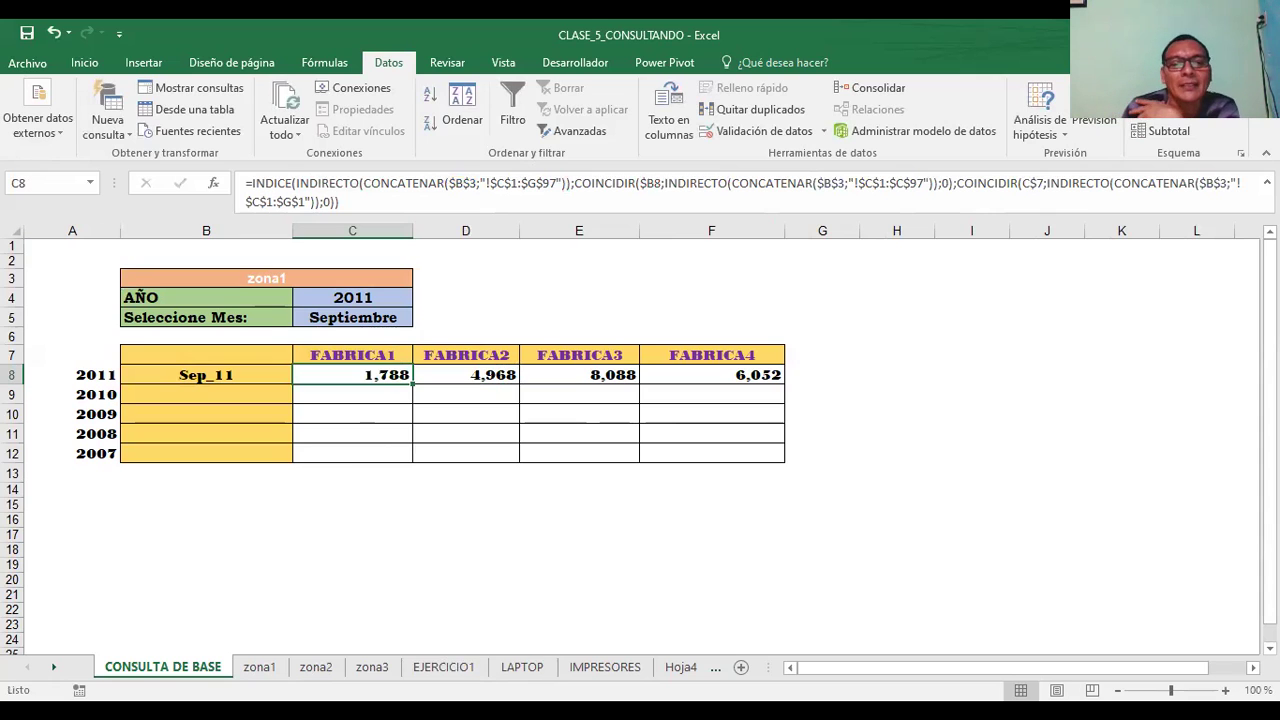
left_click(462, 668)
Flip between the LAPTOP, IMPRESORES and EJERCICIO1 sheets, then return to CONSULTA DE BASE.
left_click(508, 672)
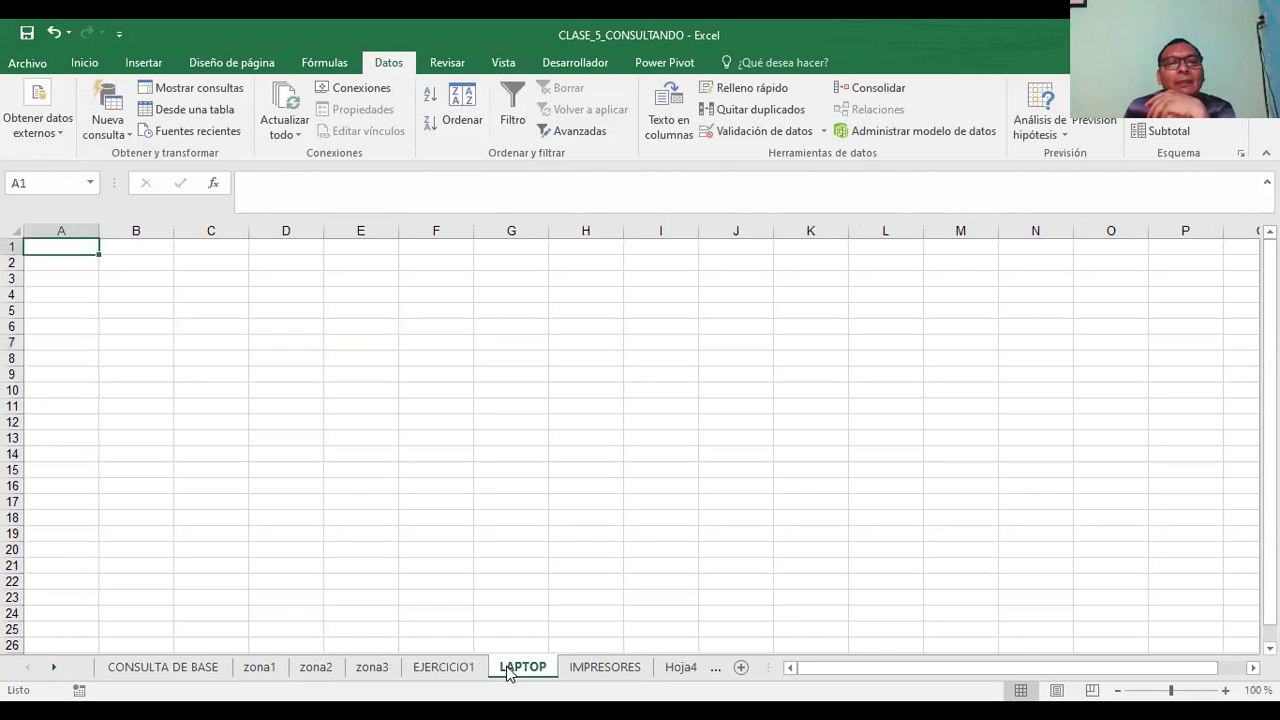
left_click(598, 668)
left_click(517, 674)
left_click(592, 672)
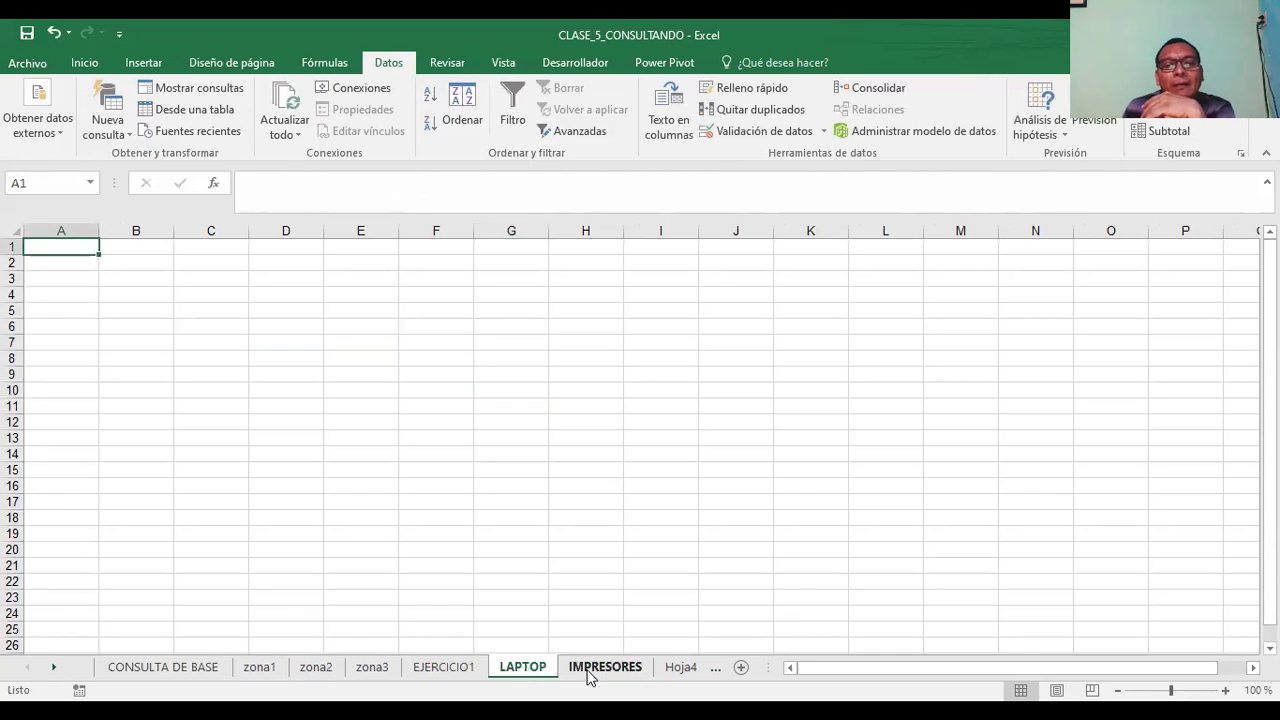
left_click(523, 676)
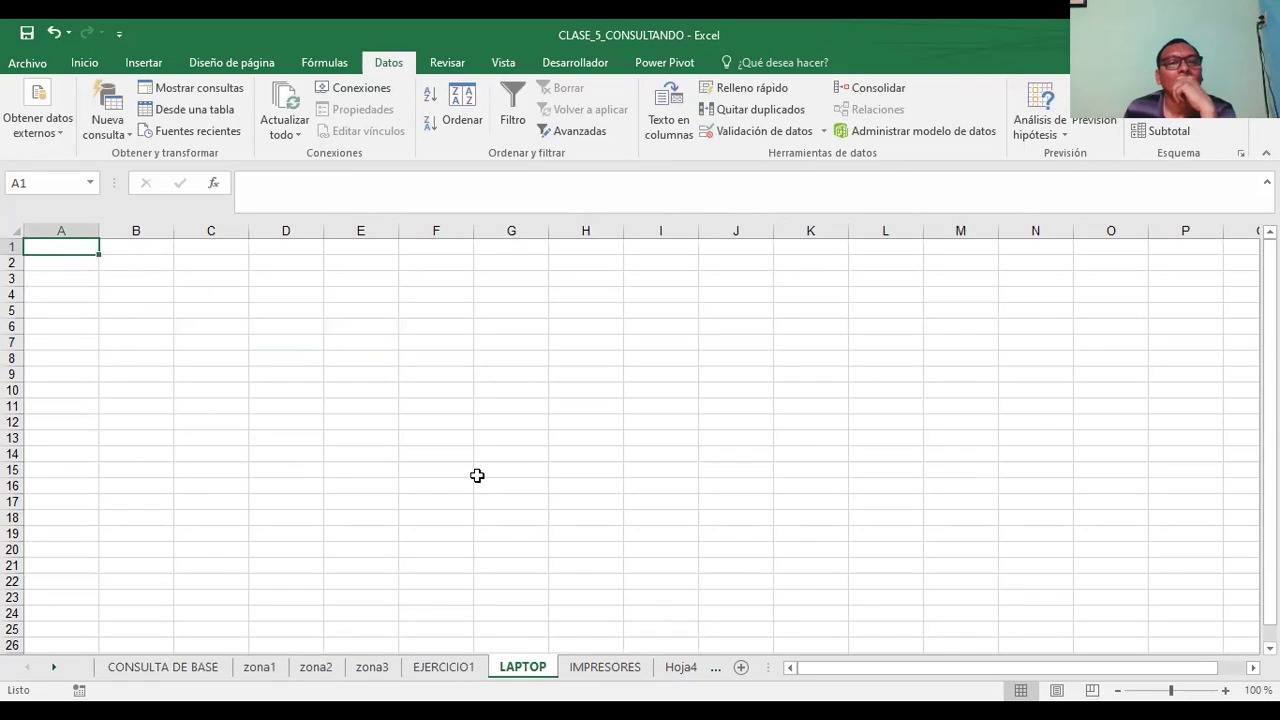
left_click(604, 667)
left_click(530, 667)
left_click(467, 668)
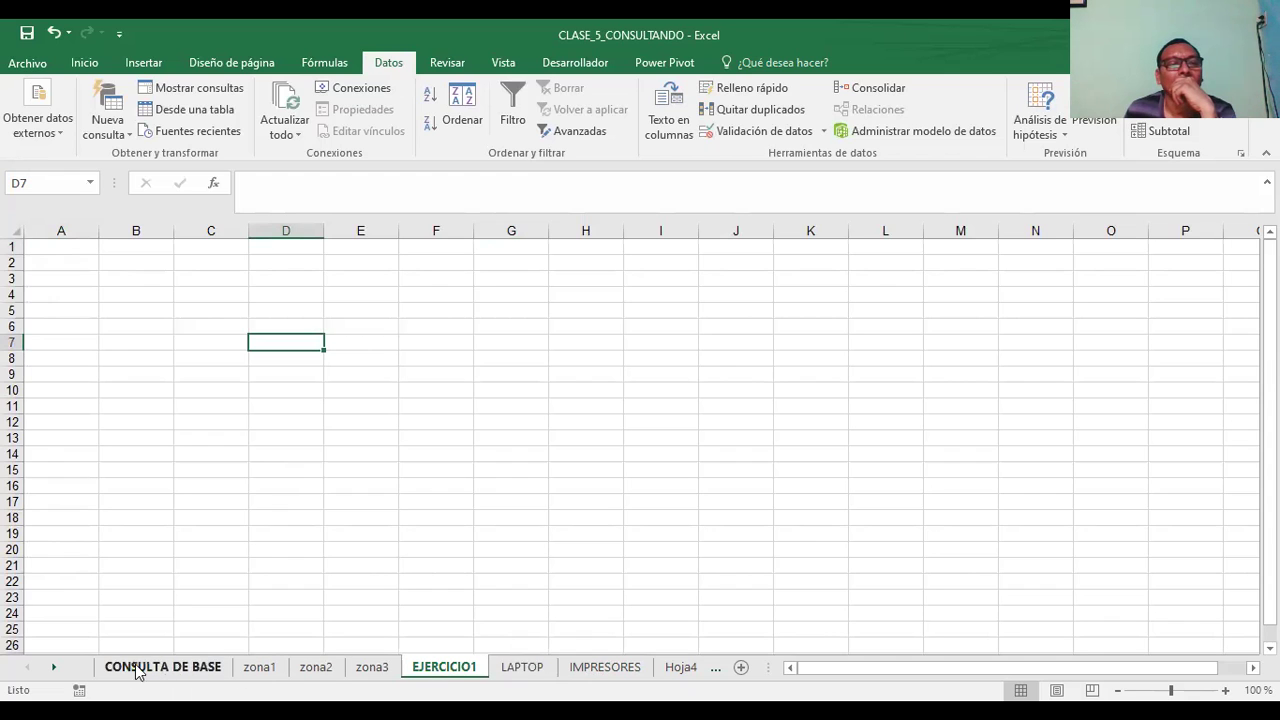
left_click(510, 674)
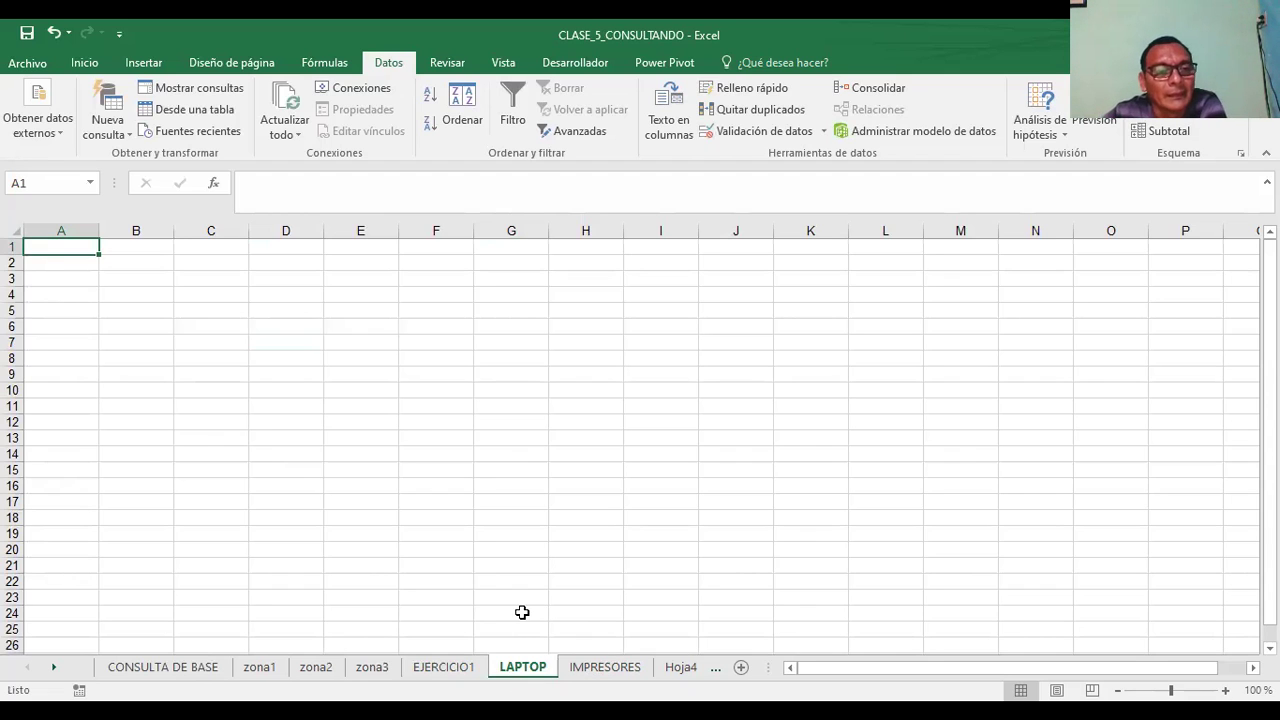
left_click(163, 667)
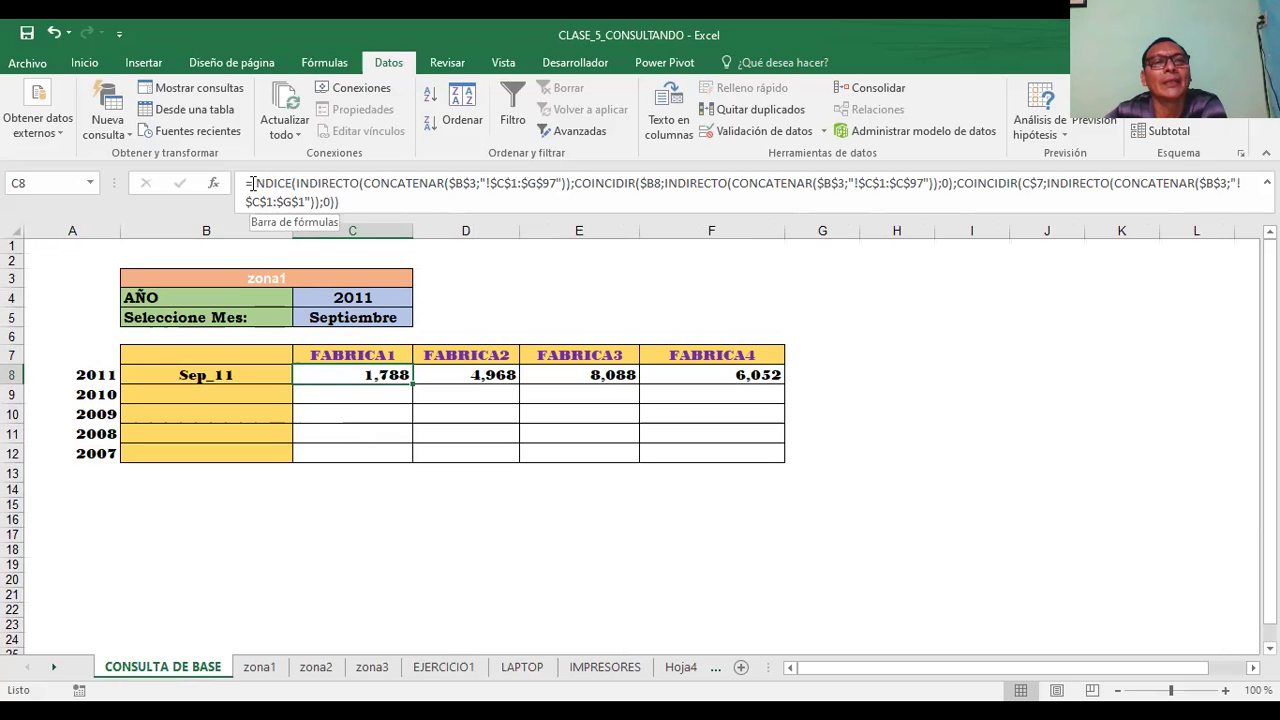
Highlight the INDICE and COINCIDIR parts of C8's formula, then exit without changes.
left_click_drag(253, 185, 275, 180)
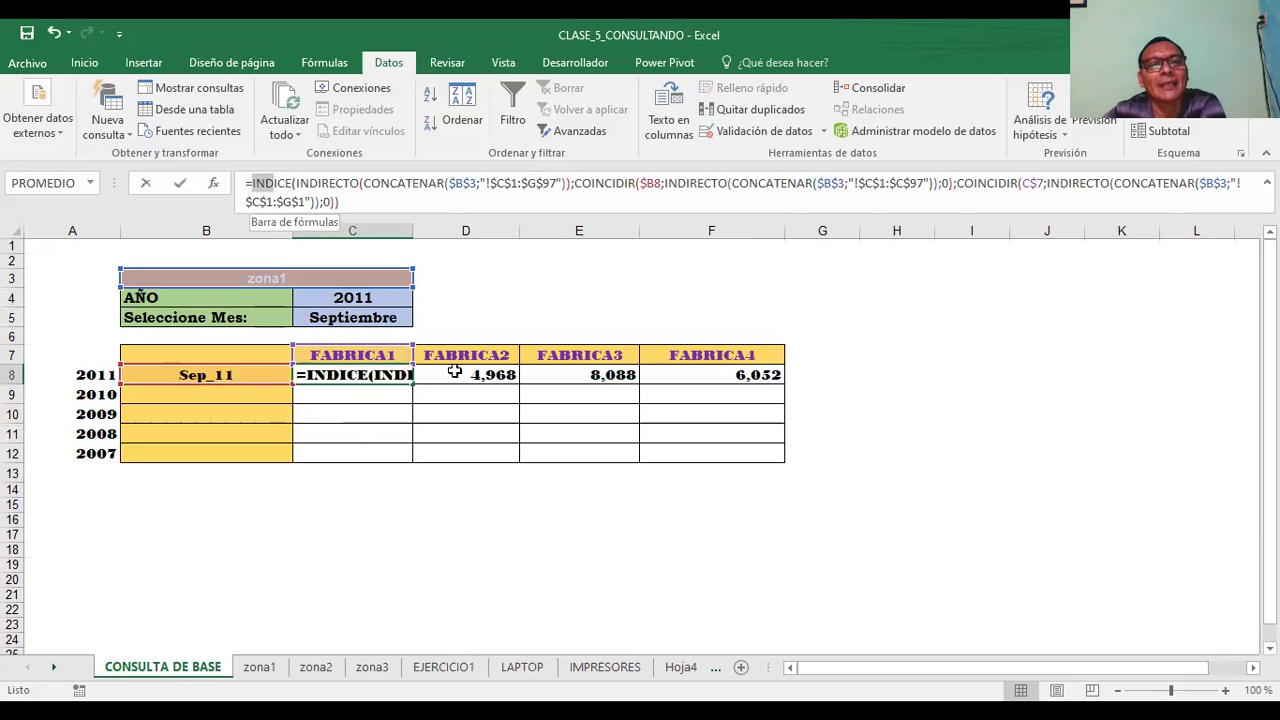
key("Escape")
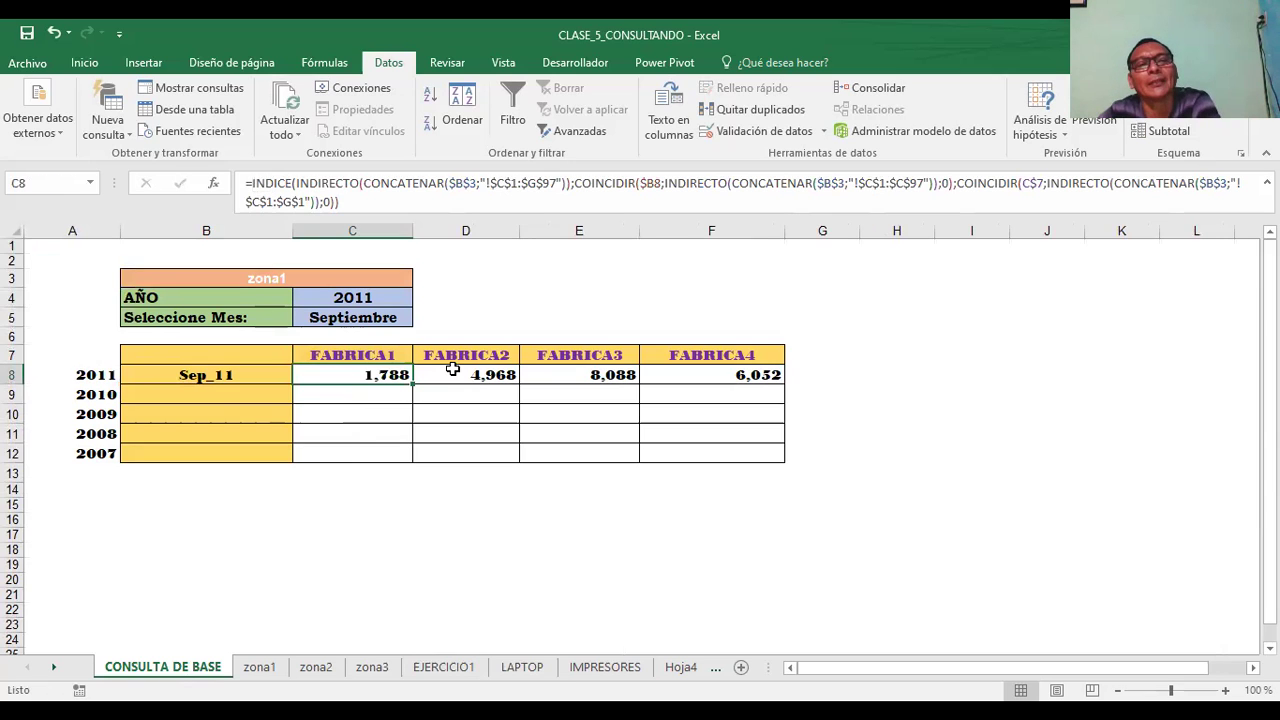
left_click(478, 303)
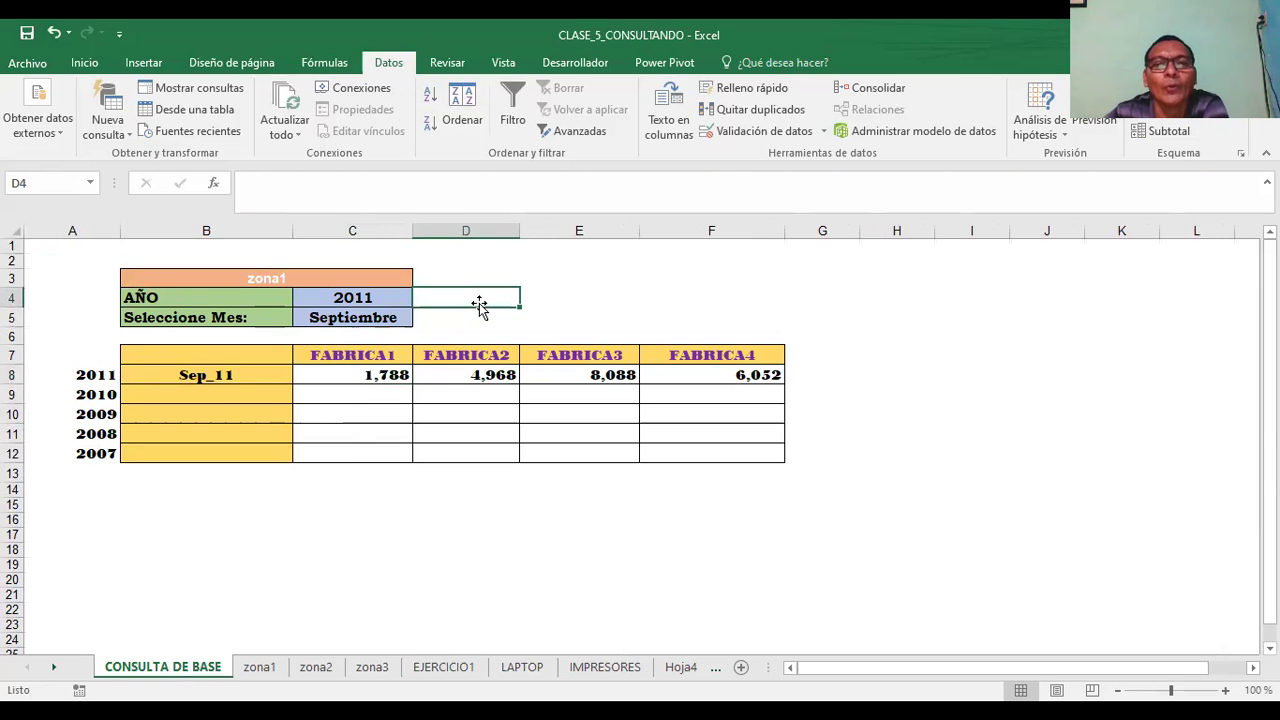
left_click(353, 375)
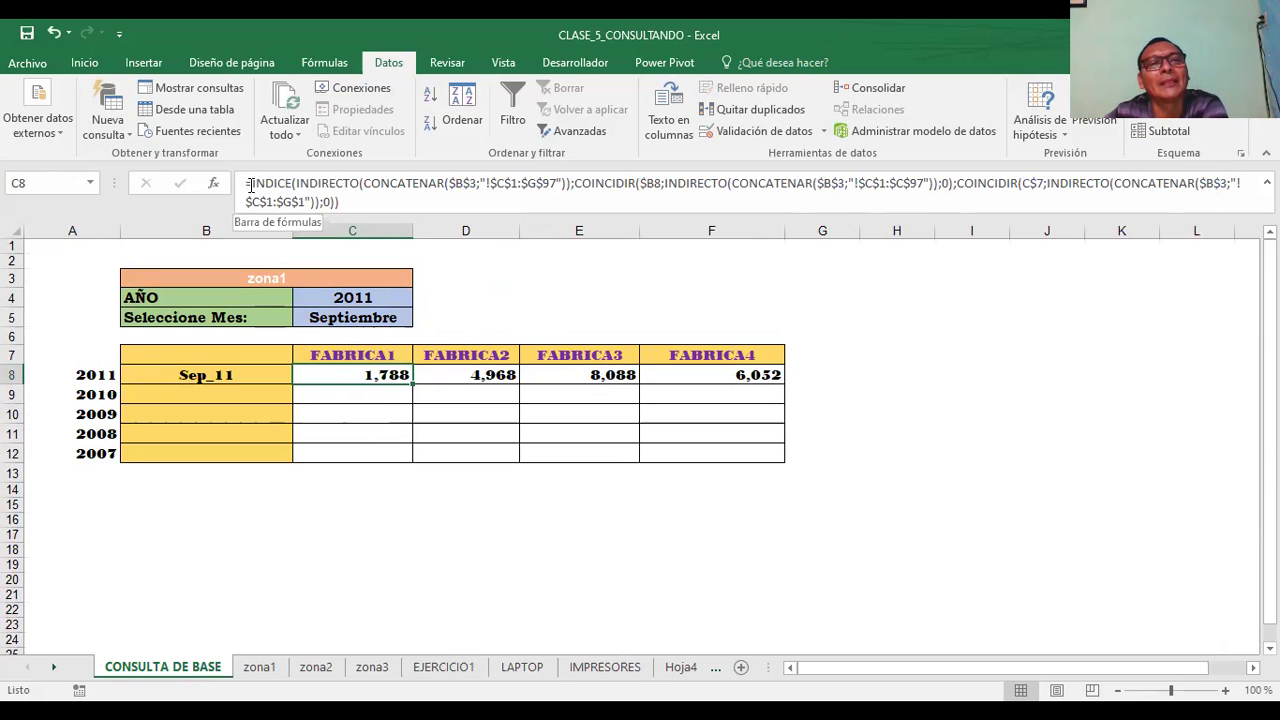
left_click_drag(243, 187, 293, 187)
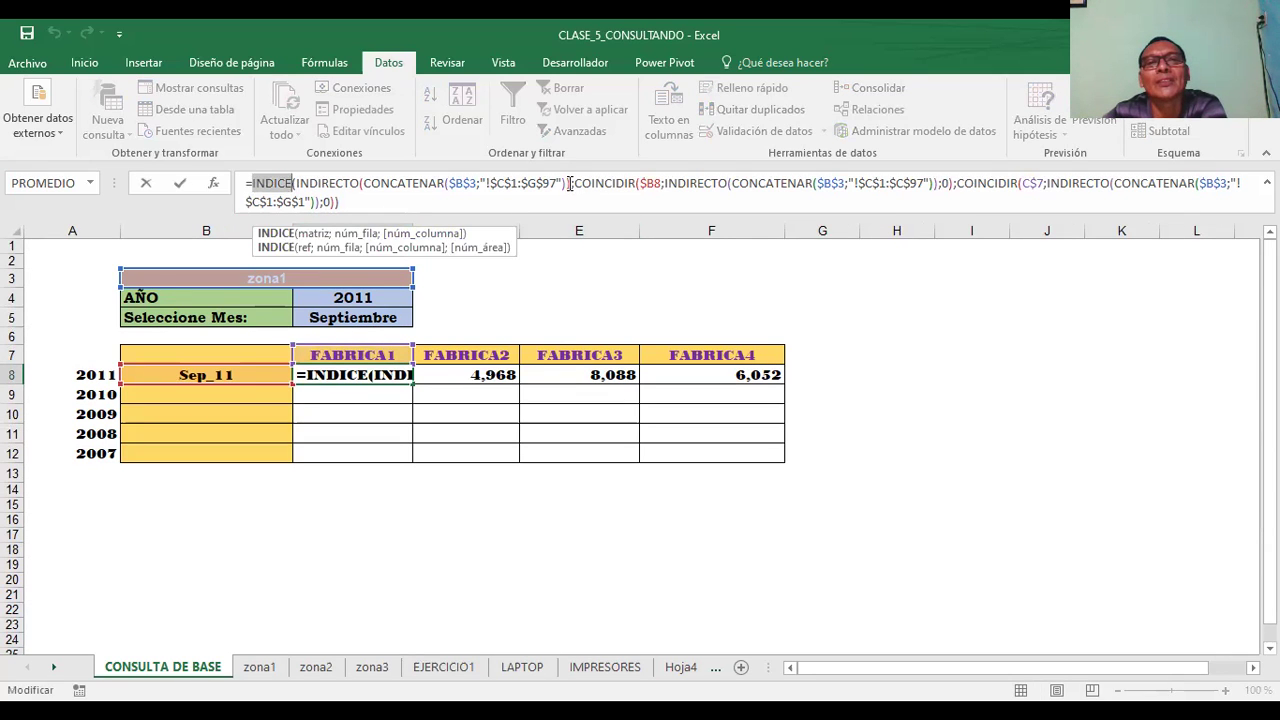
left_click_drag(574, 188, 624, 196)
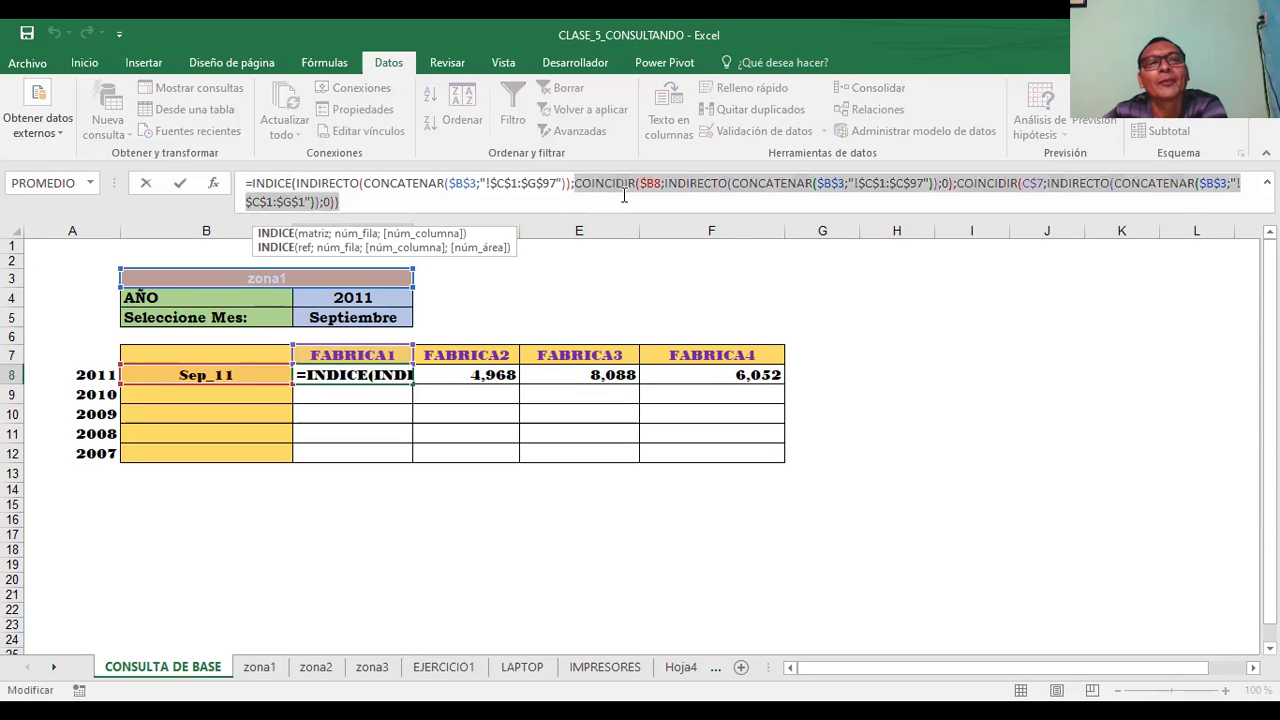
left_click(286, 183)
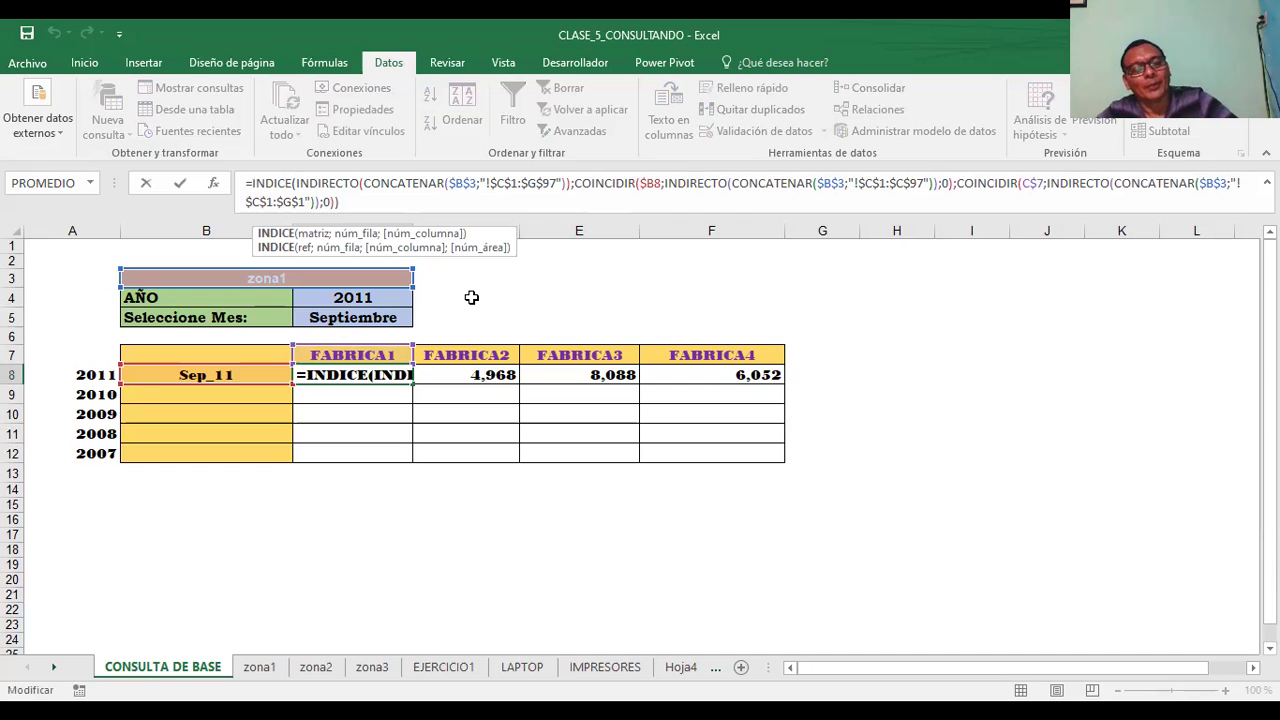
left_click(471, 297)
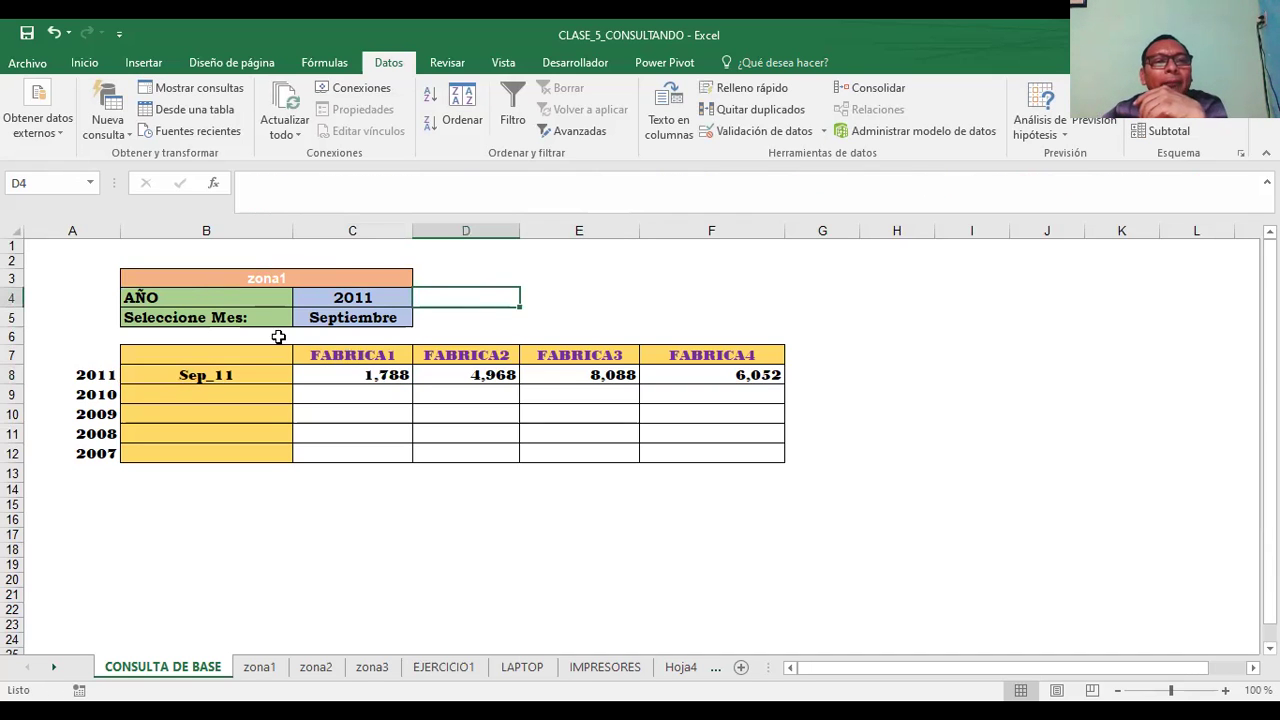
left_click(335, 392)
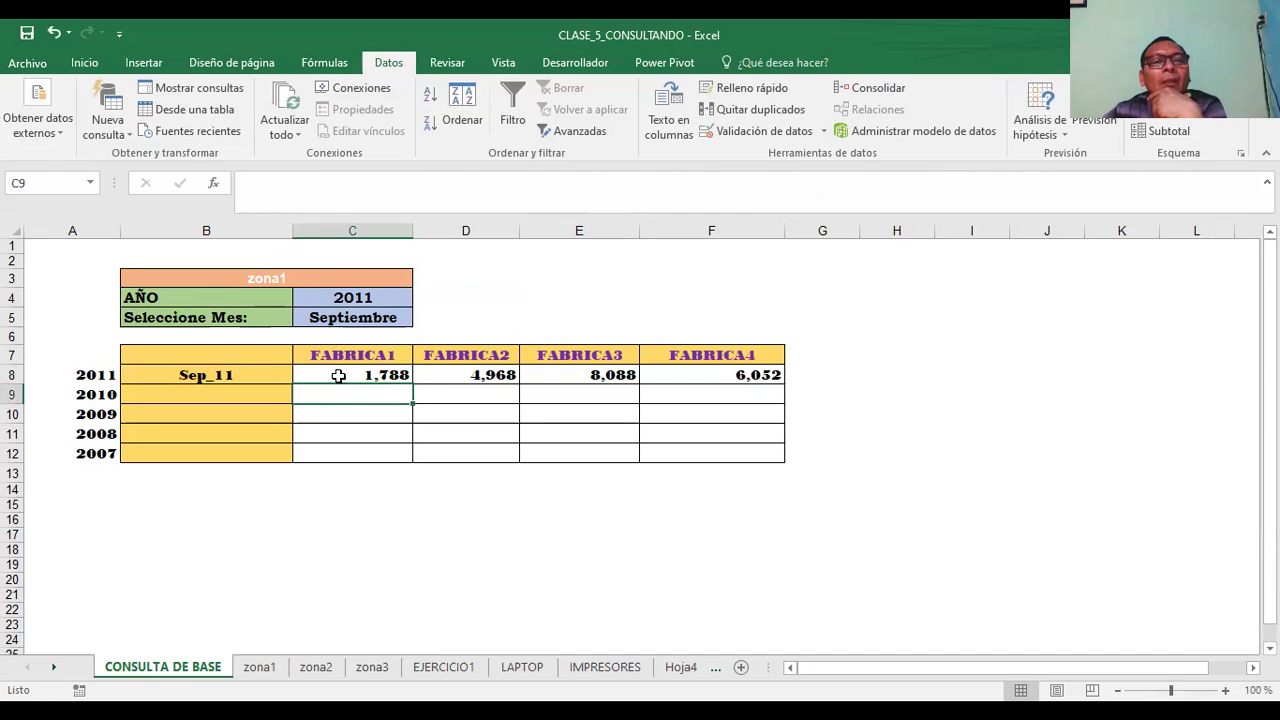
left_click(339, 375)
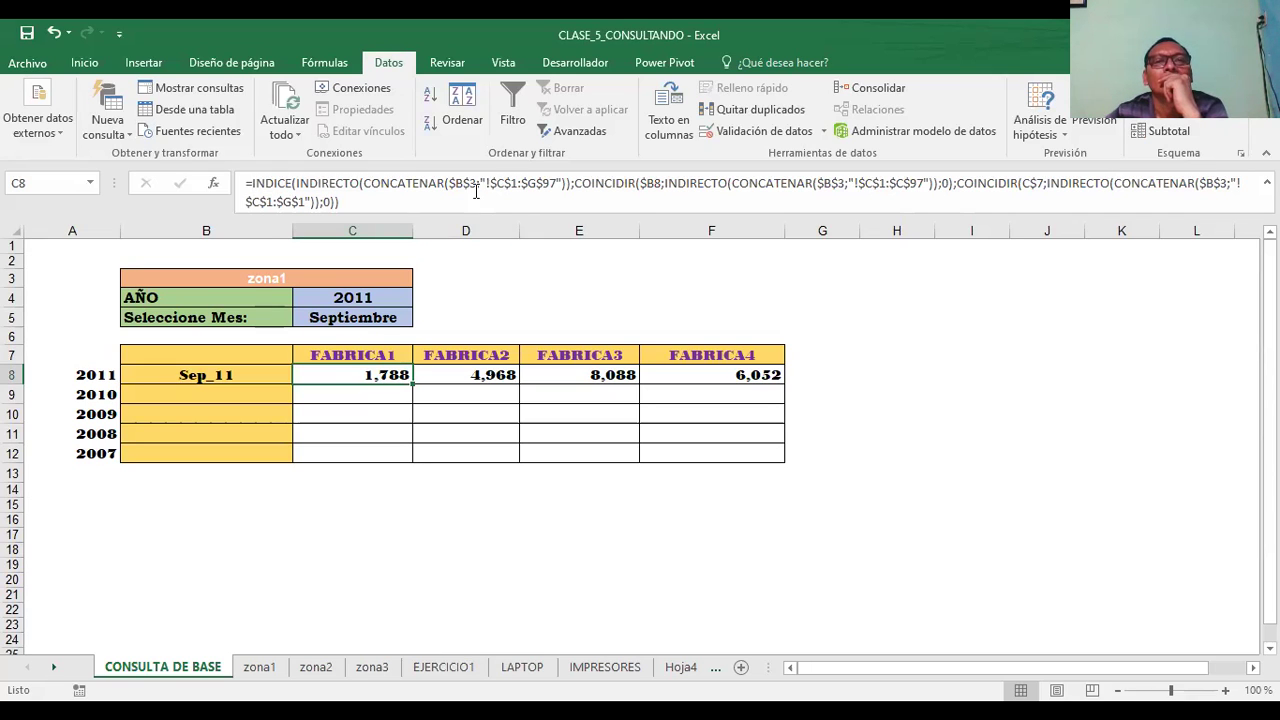
left_click(181, 285)
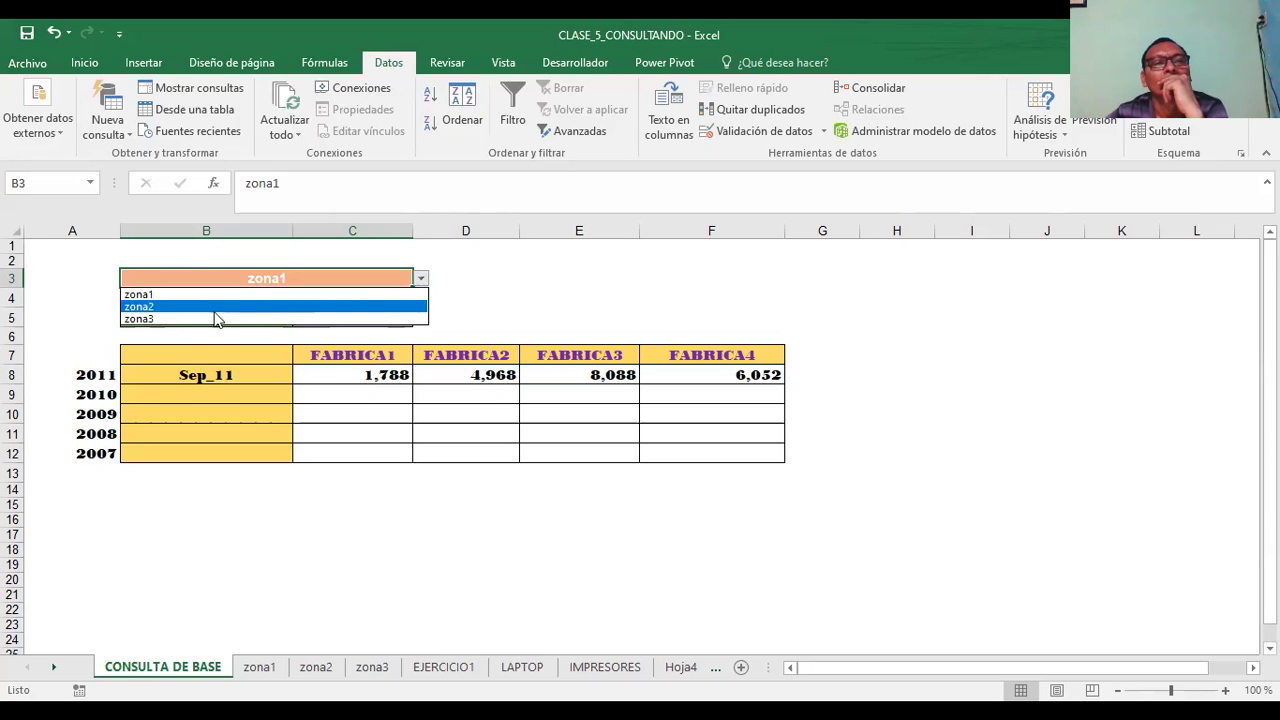
Choose zona2 in B3 so Sep_11 shows 2,720, 4,972, 902 and 9,038.
left_click(162, 306)
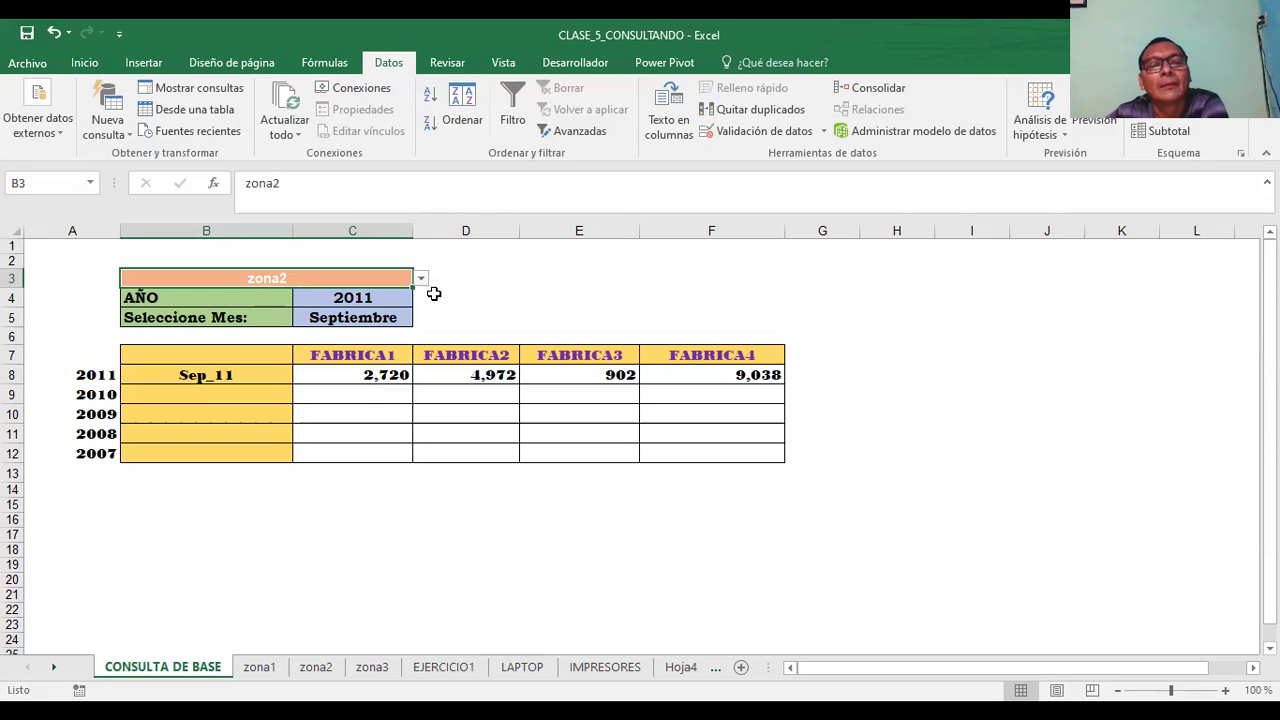
left_click(494, 303)
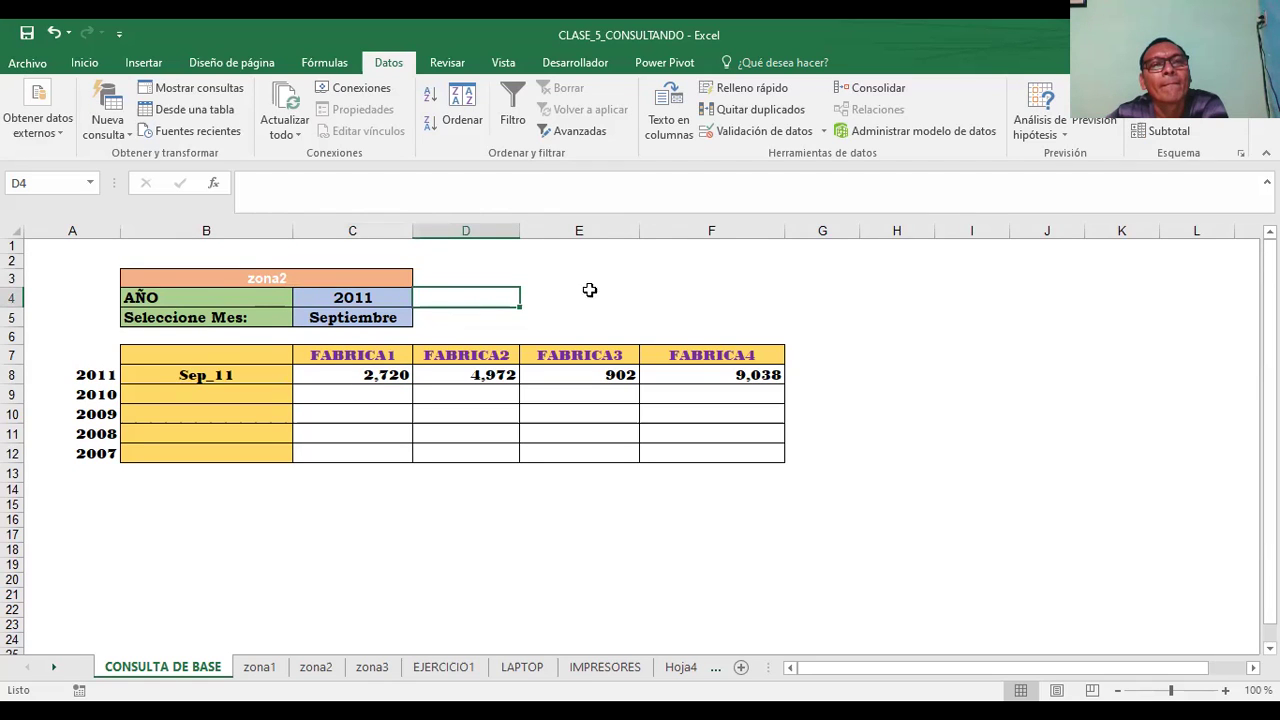
left_click(501, 279)
left_click(564, 282)
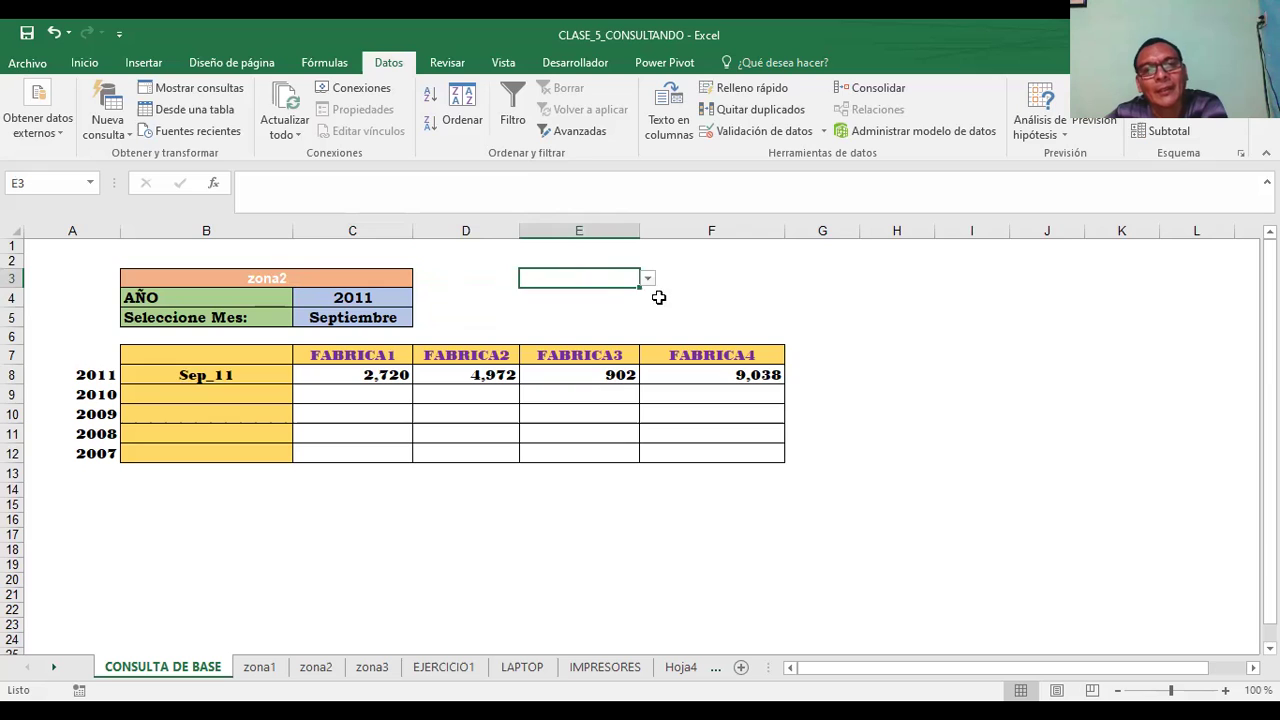
left_click(700, 279)
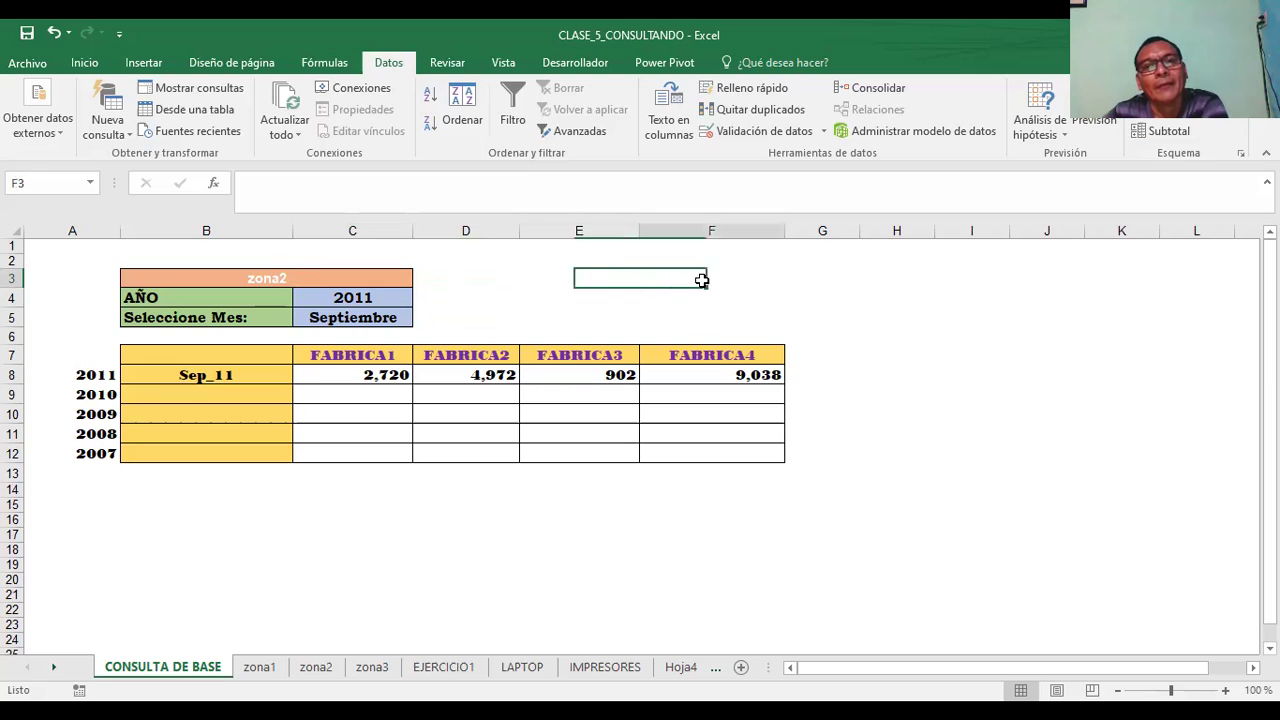
left_click(875, 292)
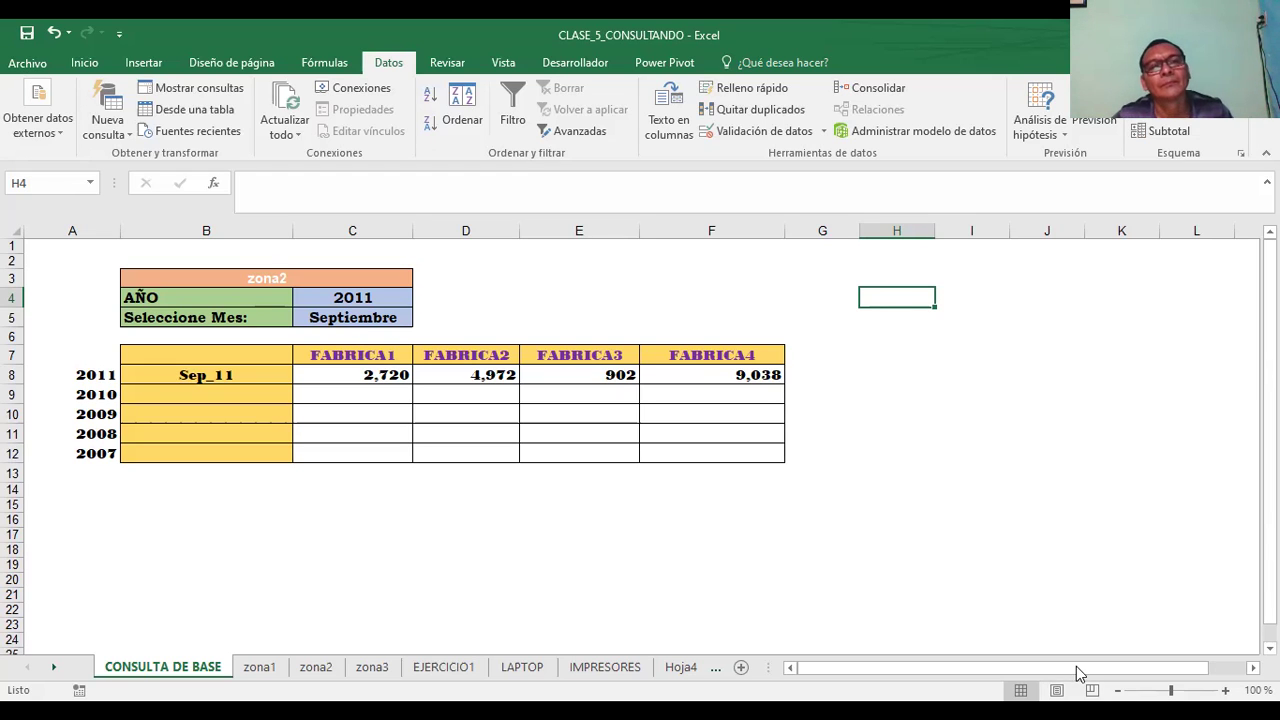
Select the 2011 year cell and surrounding empty cells while reviewing the zona2 Sep_11 results.
left_click(497, 297)
left_click(408, 300)
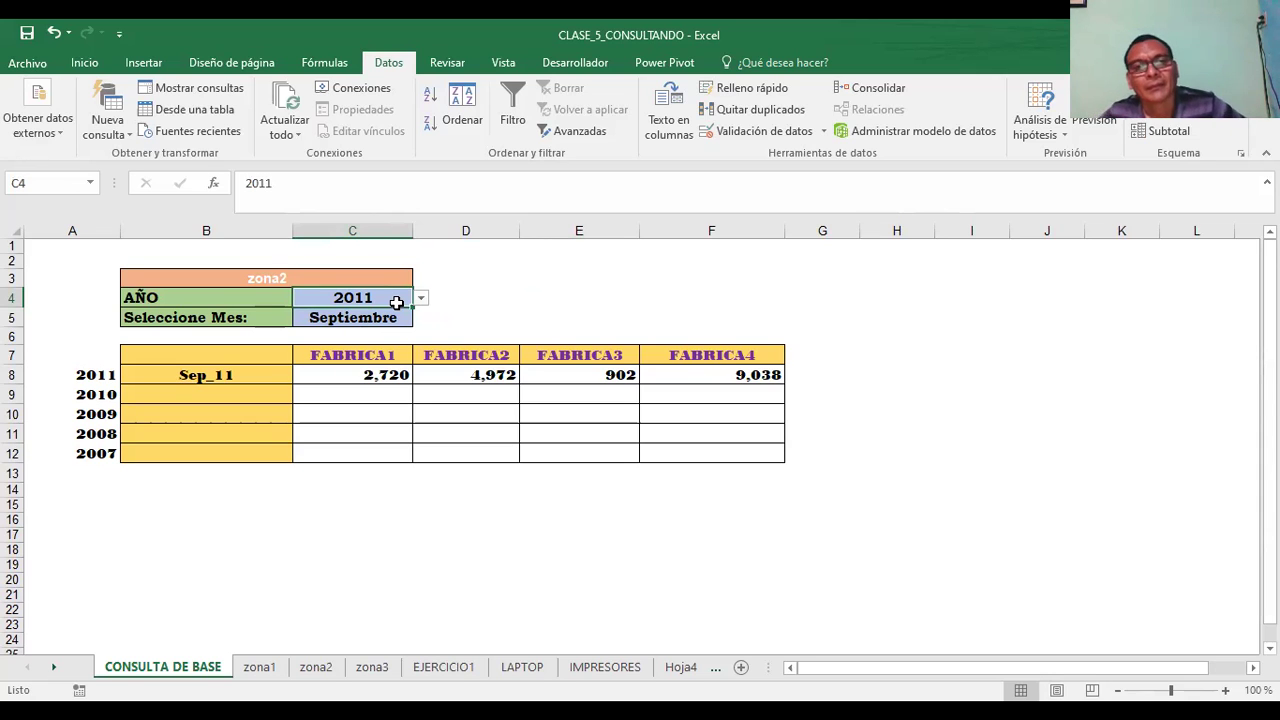
left_click(531, 296)
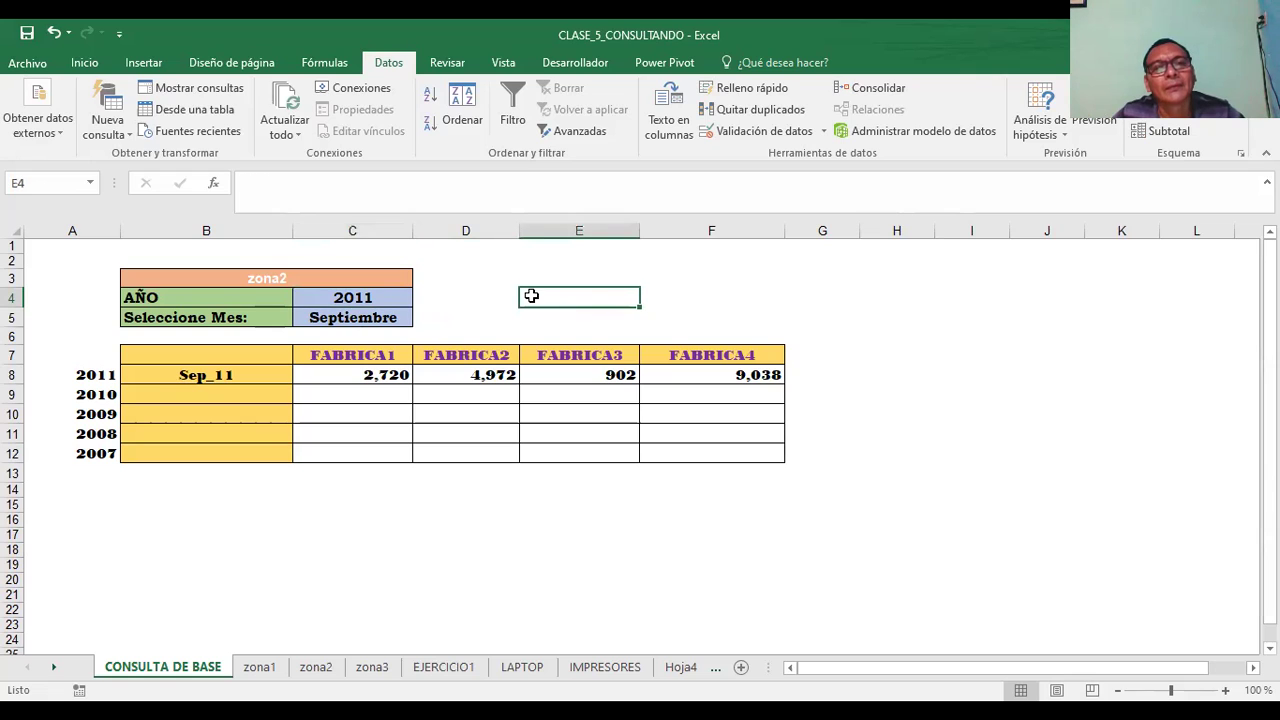
left_click(762, 304)
left_click(700, 335)
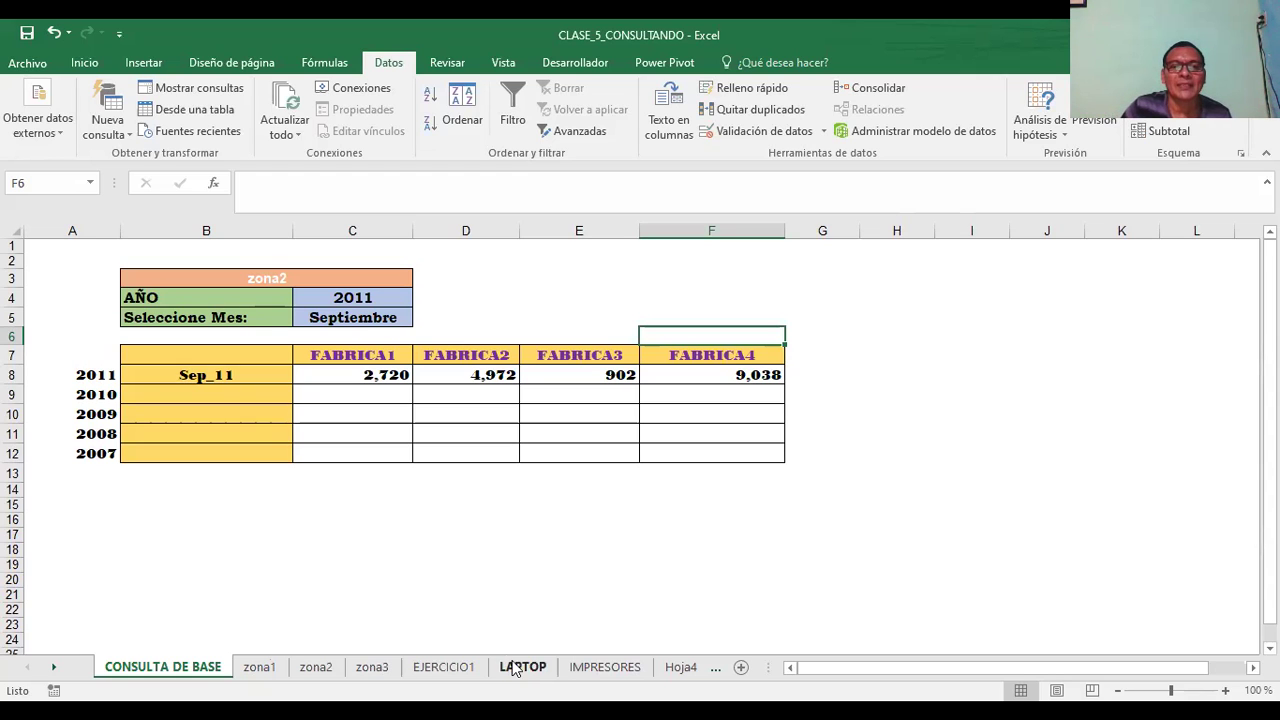
Select B3 and D3 on EJERCICIO1, then glance at the LAPTOP and IMPRESORES sheets.
left_click(457, 667)
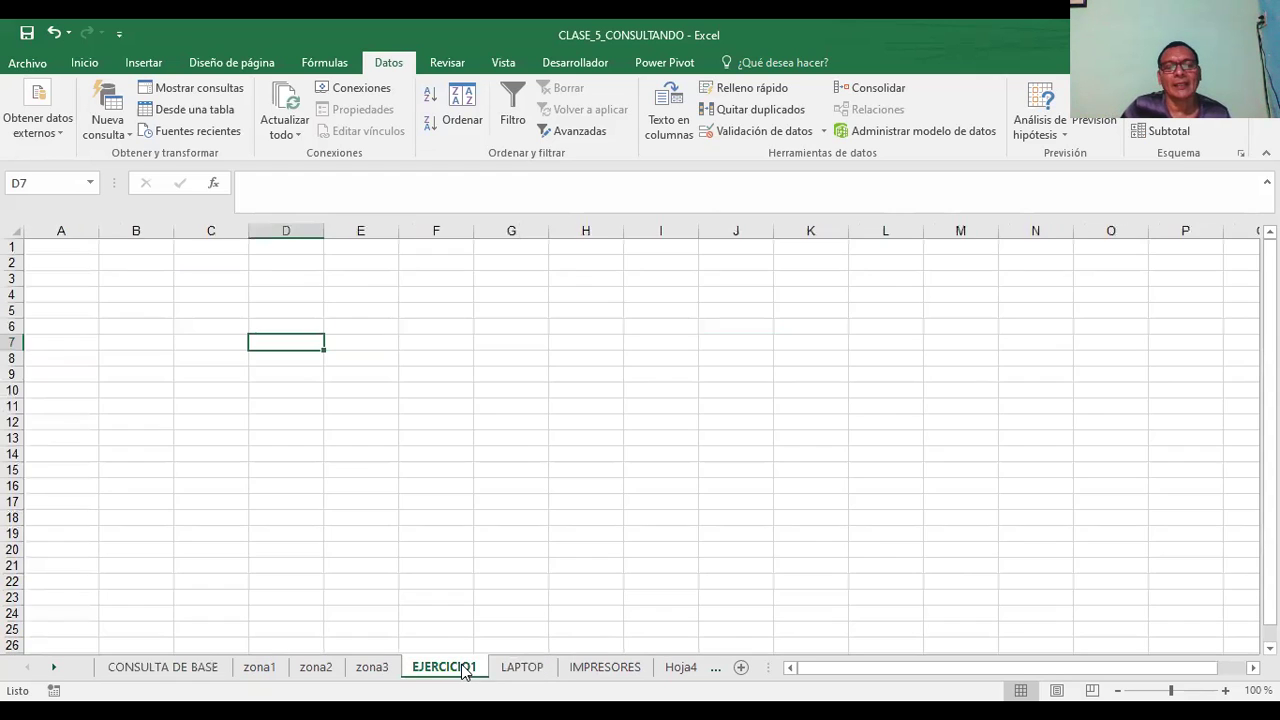
left_click(150, 281)
left_click(282, 282)
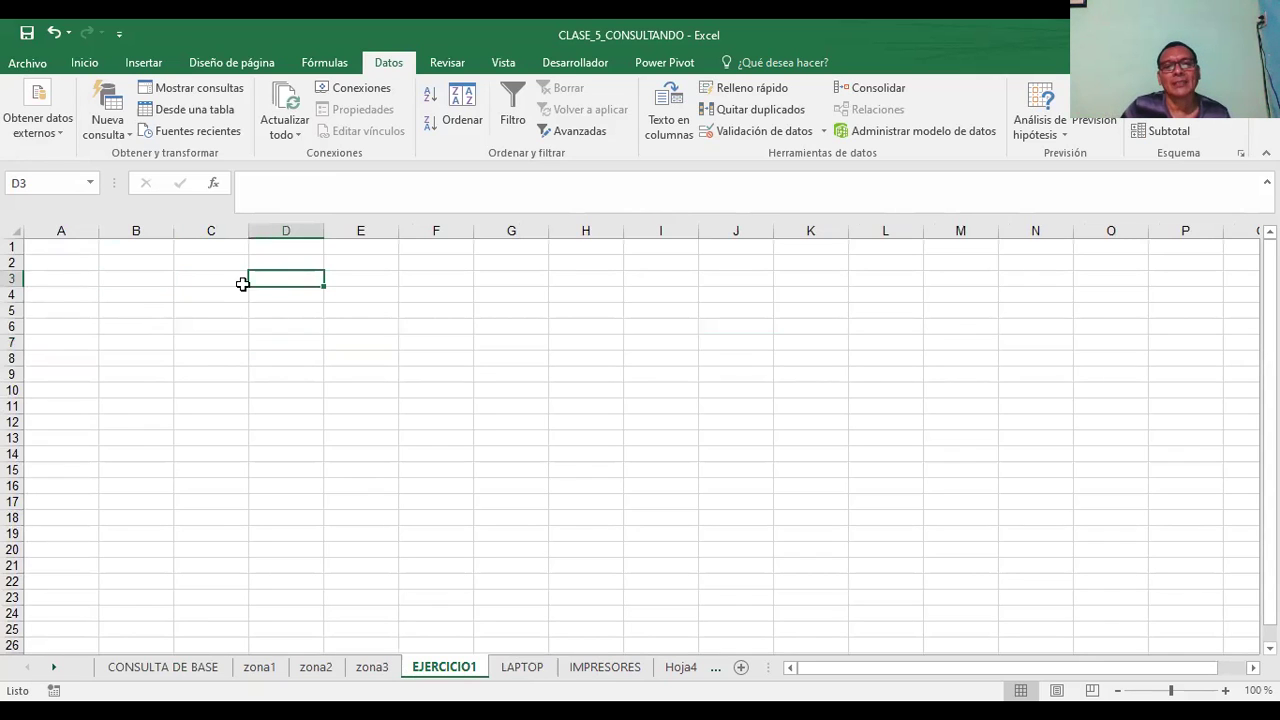
left_click(520, 670)
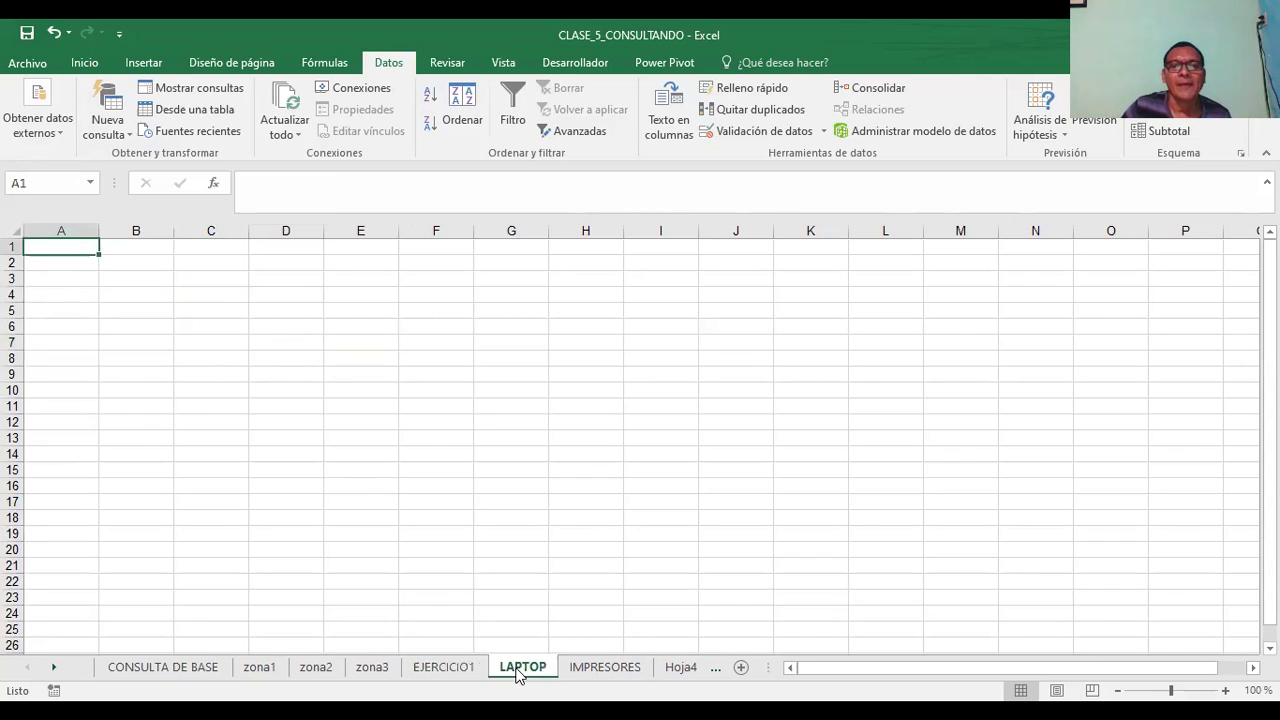
left_click(614, 667)
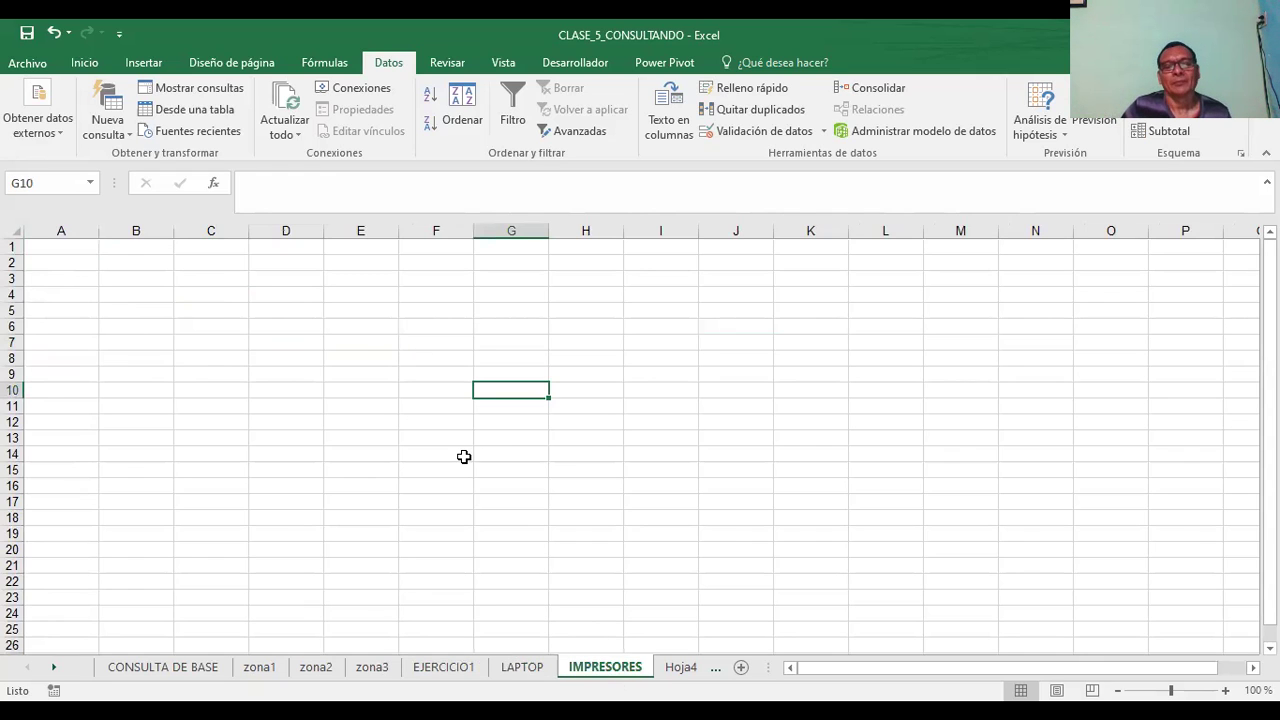
Flip through the zona1–zona3 data sheets and go through zona3's FABRICA1–FABRICA4 headers.
left_click(252, 676)
left_click(314, 676)
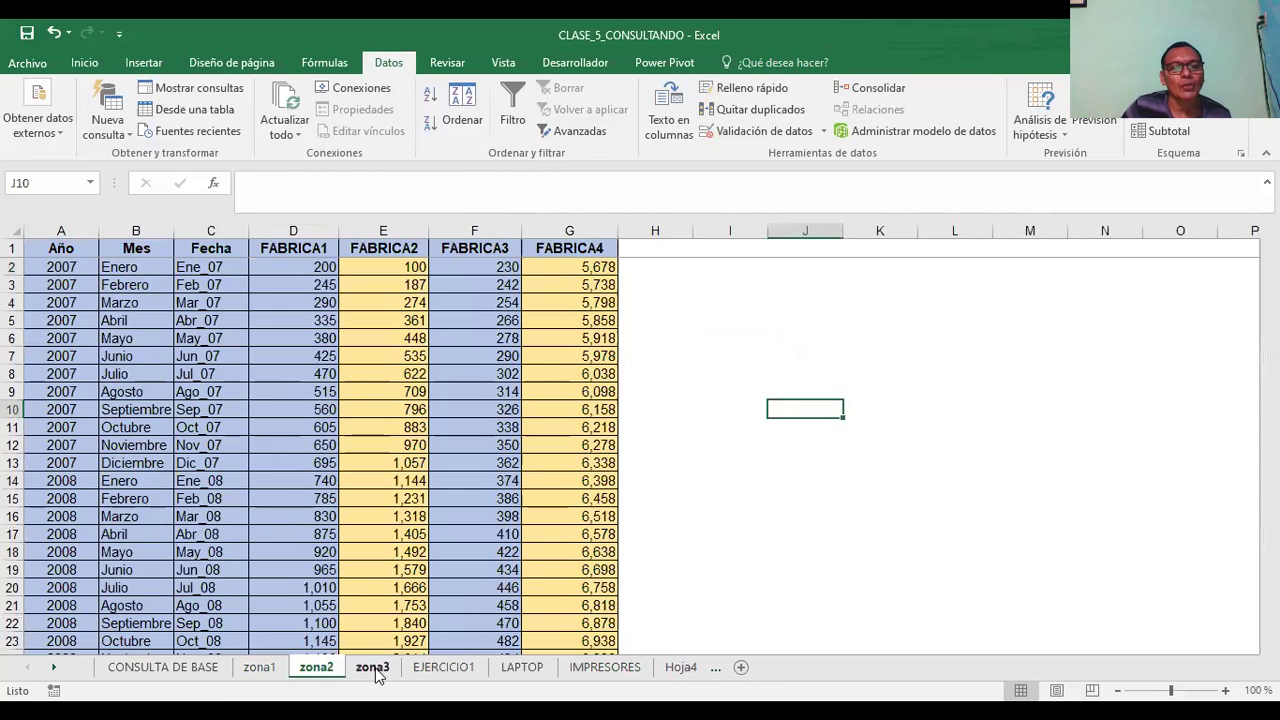
left_click(372, 676)
left_click(274, 676)
left_click(316, 676)
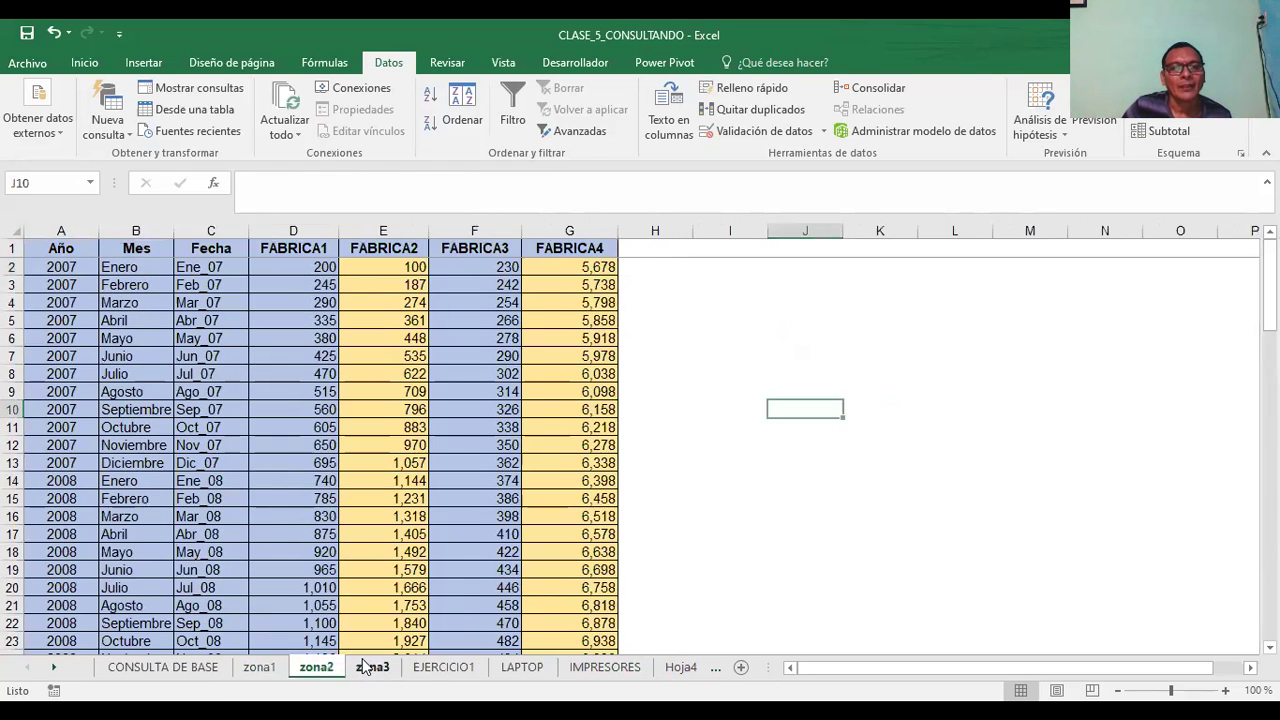
left_click(372, 676)
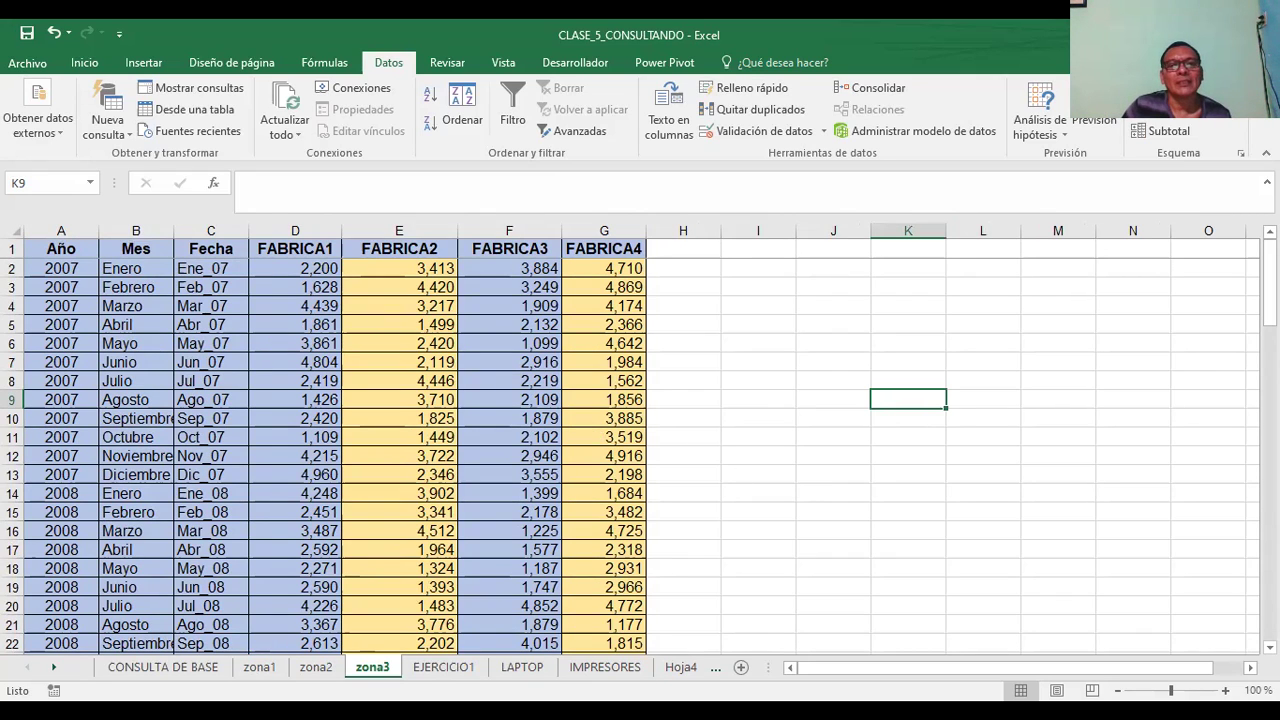
left_click(296, 254)
left_click(399, 250)
left_click(509, 250)
left_click(604, 250)
Compare zona1 with zona3, browse the remaining sheets, and select B3 on LAPTOP.
left_click(259, 667)
left_click(372, 667)
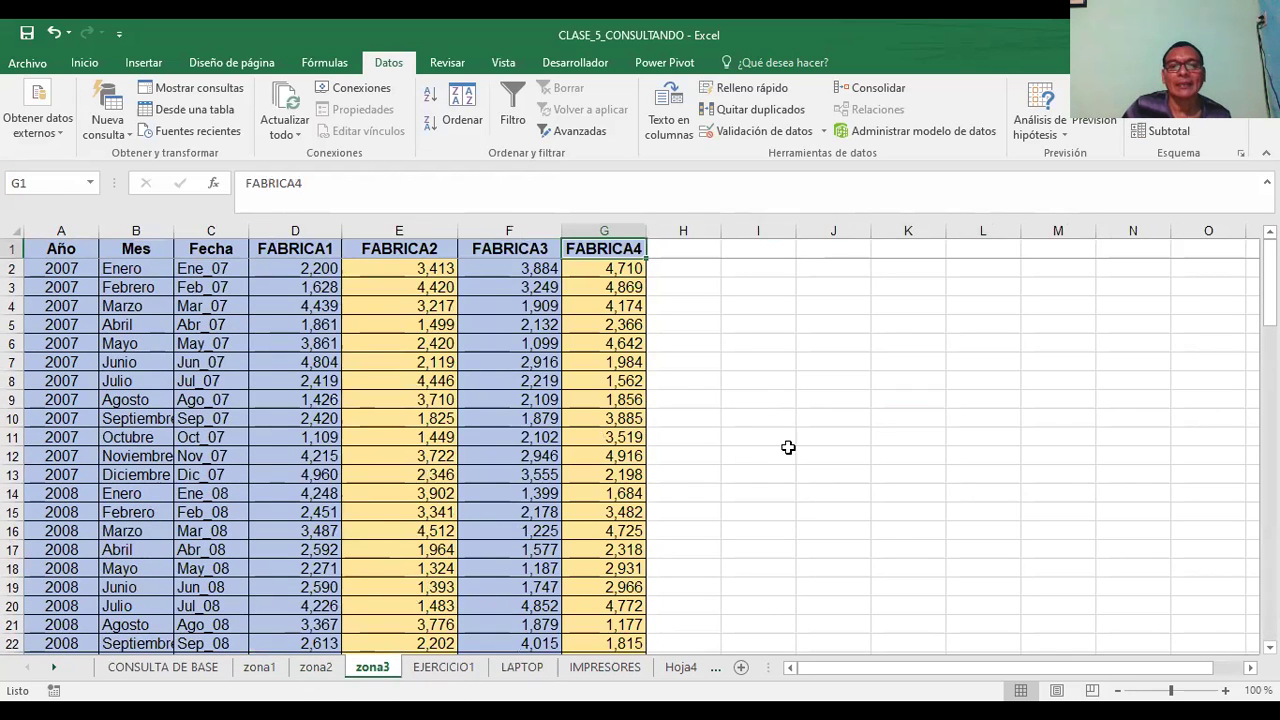
left_click(520, 667)
left_click(605, 667)
left_click(676, 672)
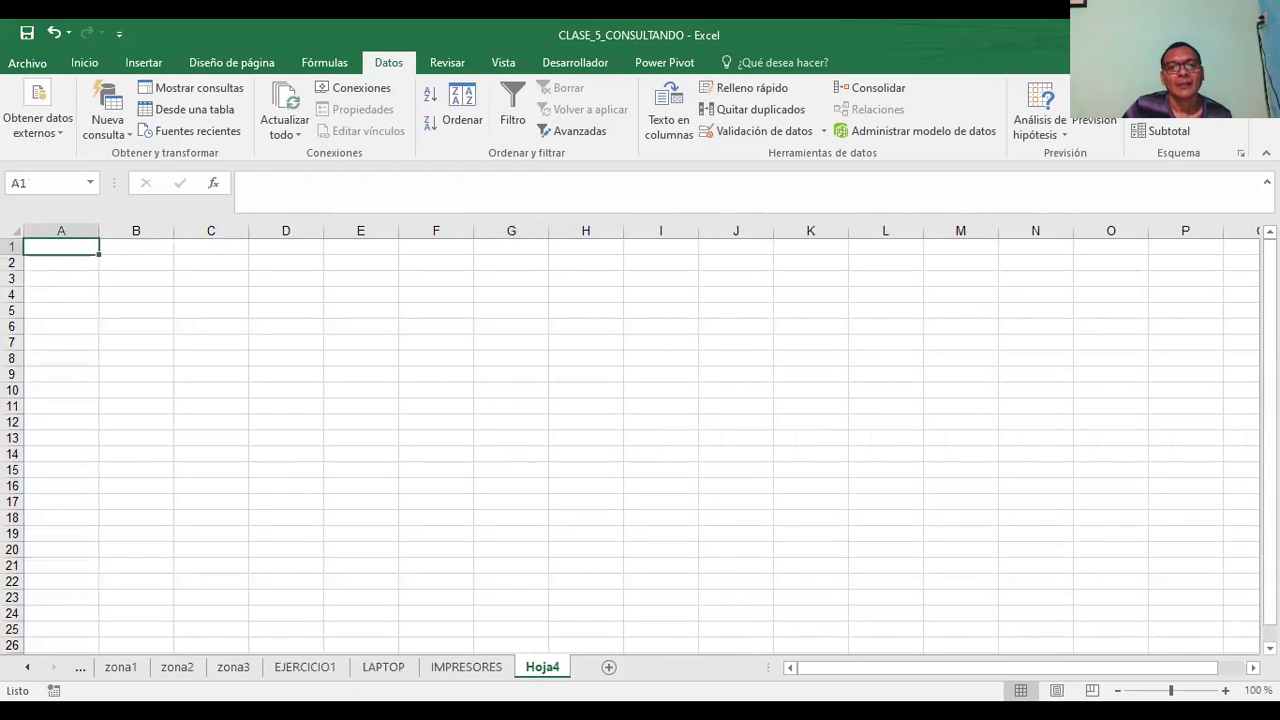
left_click(330, 674)
left_click(362, 673)
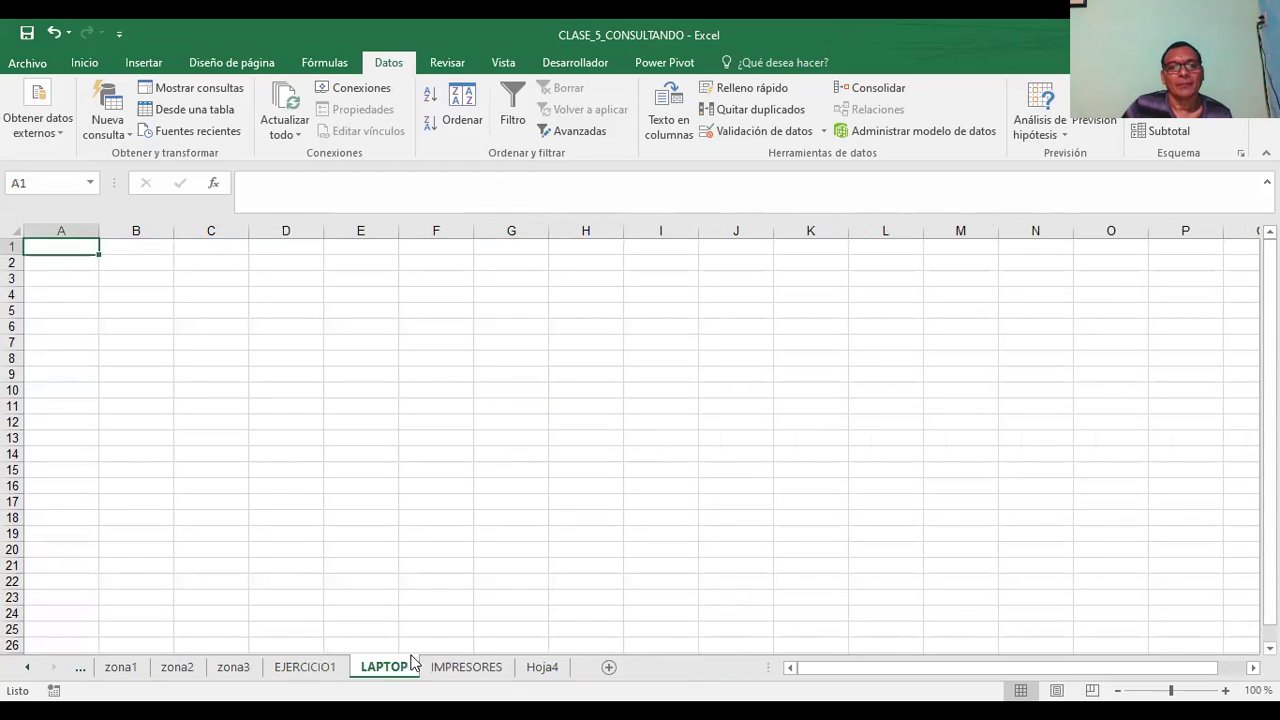
left_click(141, 277)
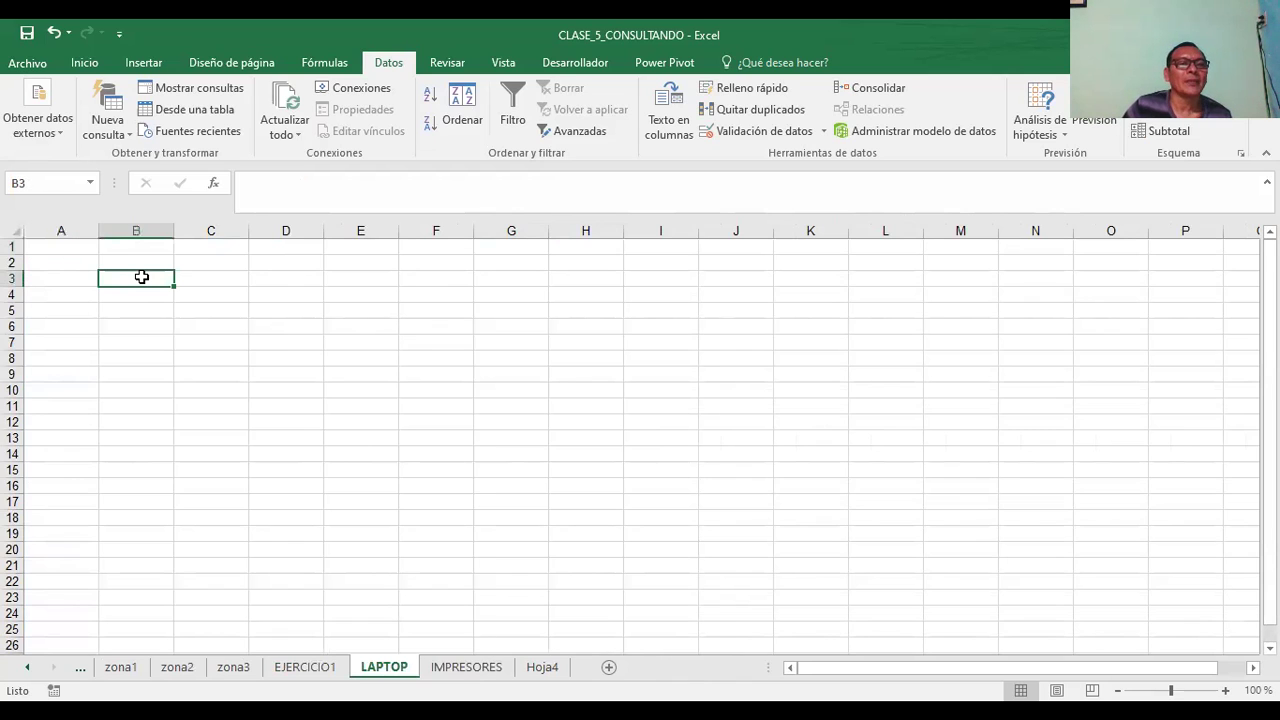
Enter the header AÑO in cell A3 and MES in B3, correcting the MESE typo.
key("Left")
key("Up")
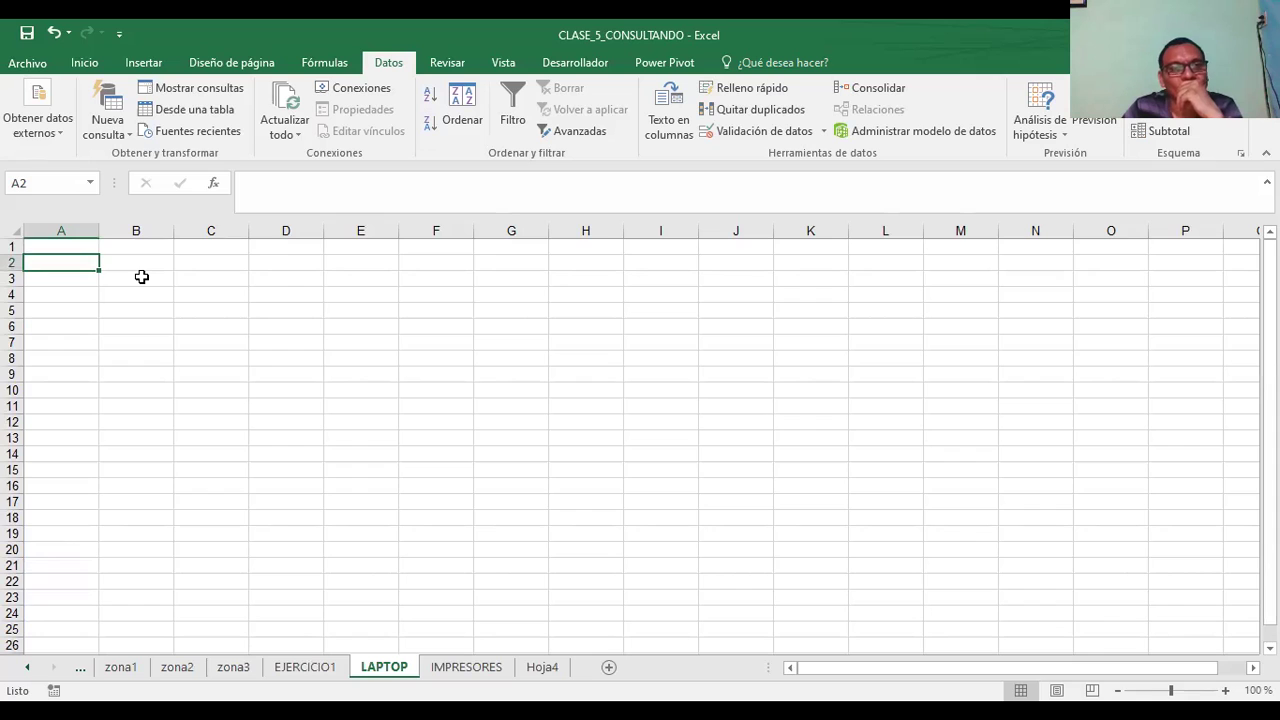
key("Right")
key("Down")
key("Down")
key("Left")
key("Up")
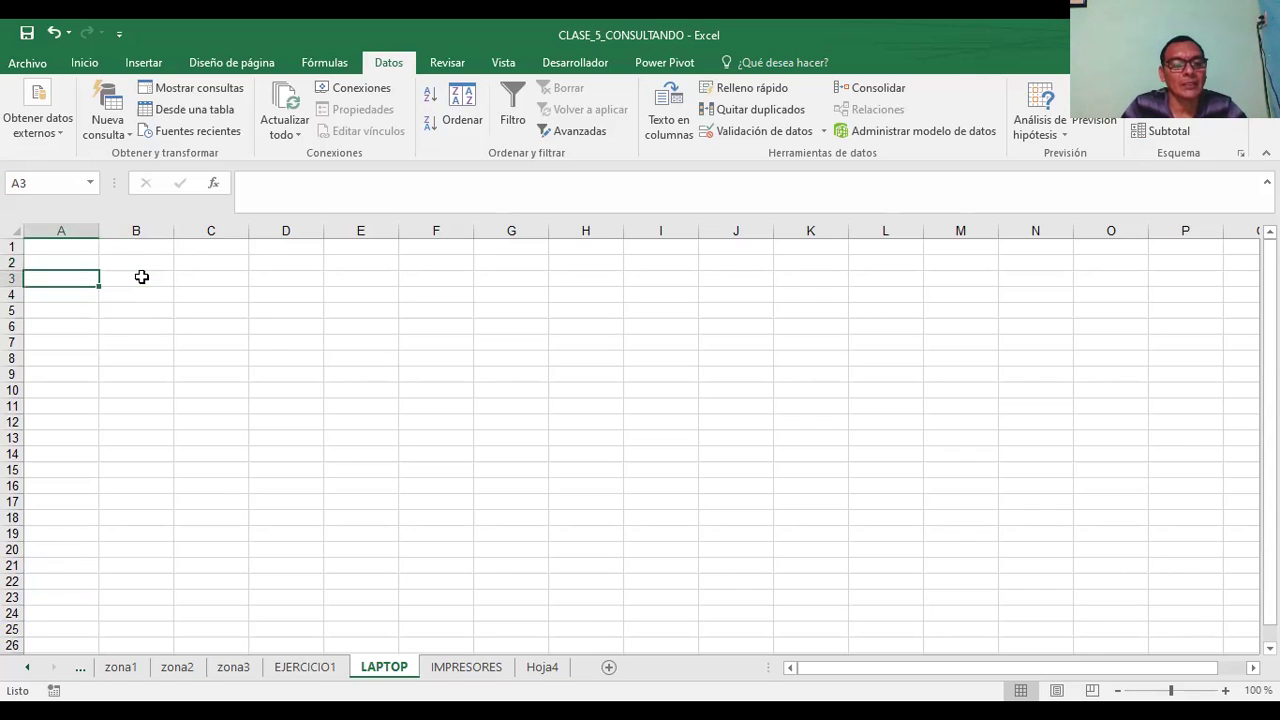
type("AÑO")
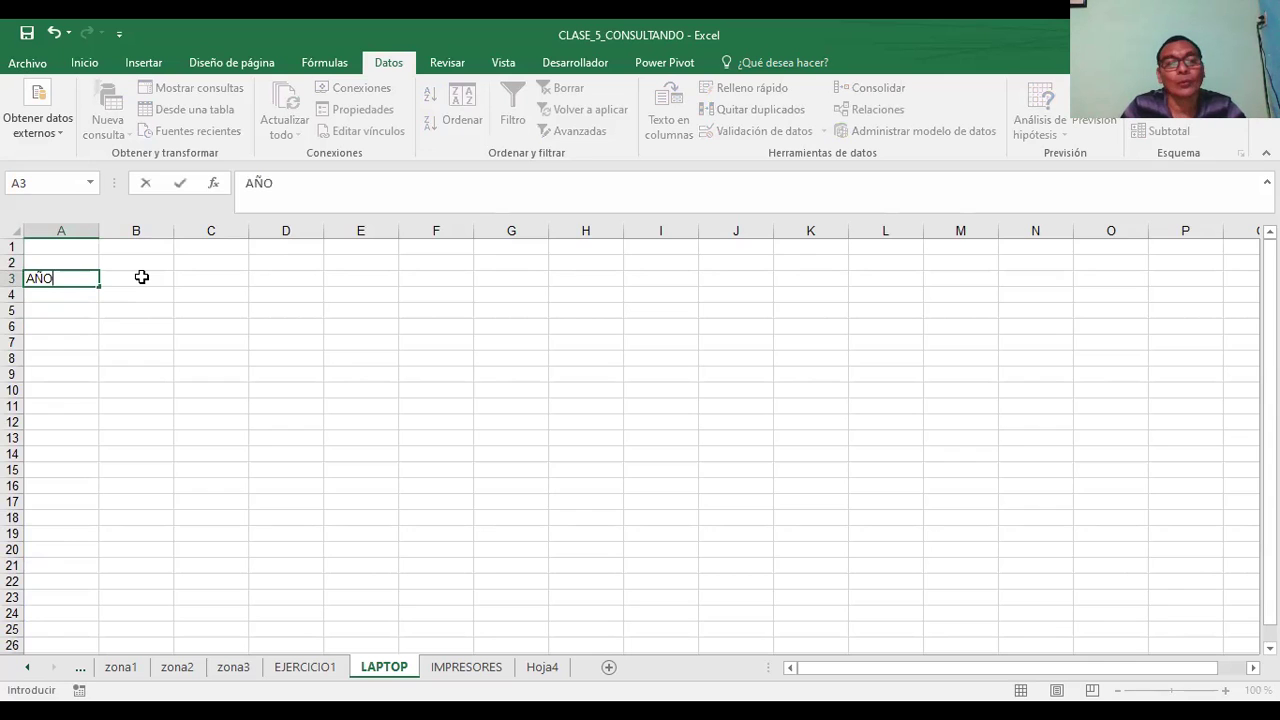
key("Right")
type("MESE")
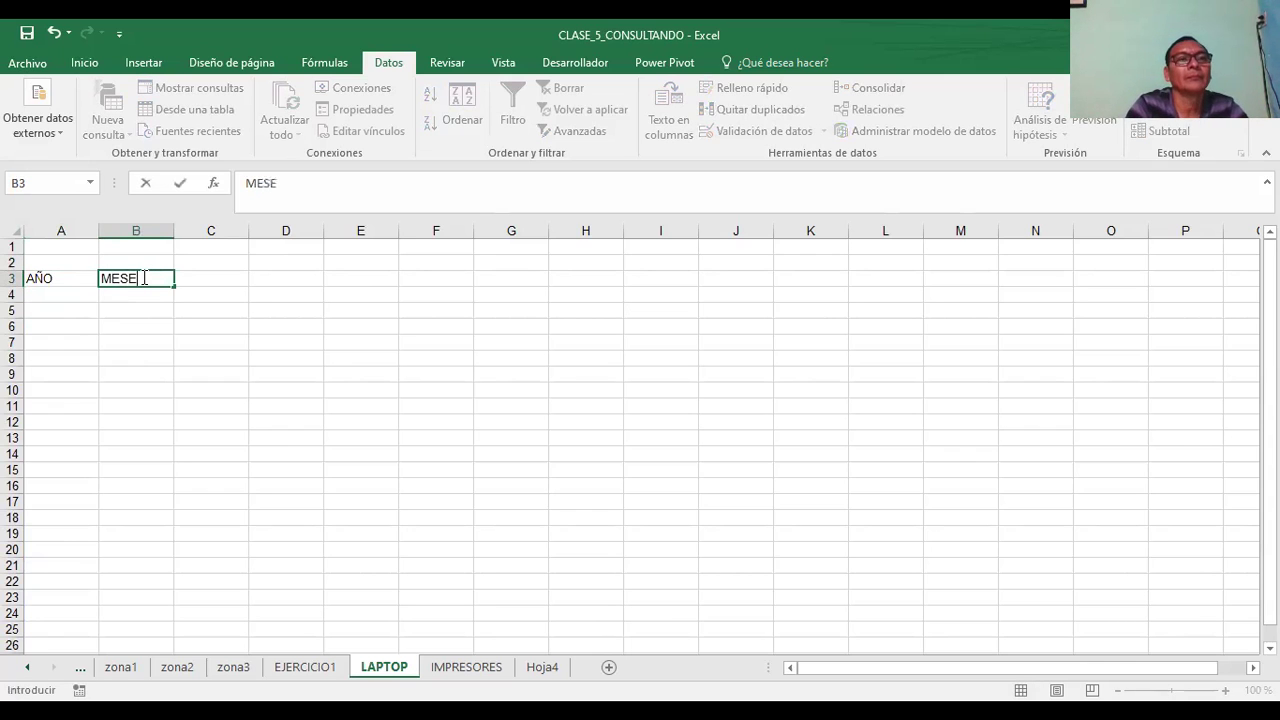
key("BackSpace")
key("Right")
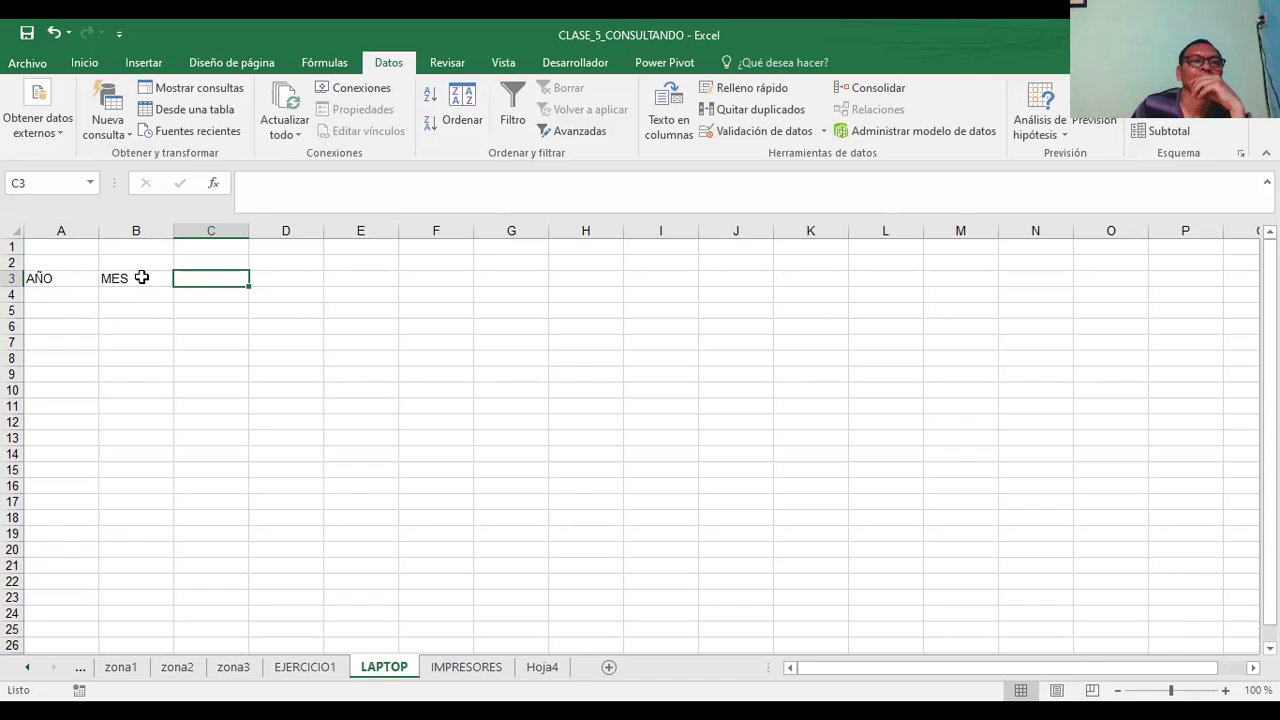
Mark out the A3:H15 table area, then select cell C3 next to the MES header.
mouse_move(51, 278)
left_mouse_down()
mouse_move(398, 277)
mouse_move(557, 474)
left_mouse_up()
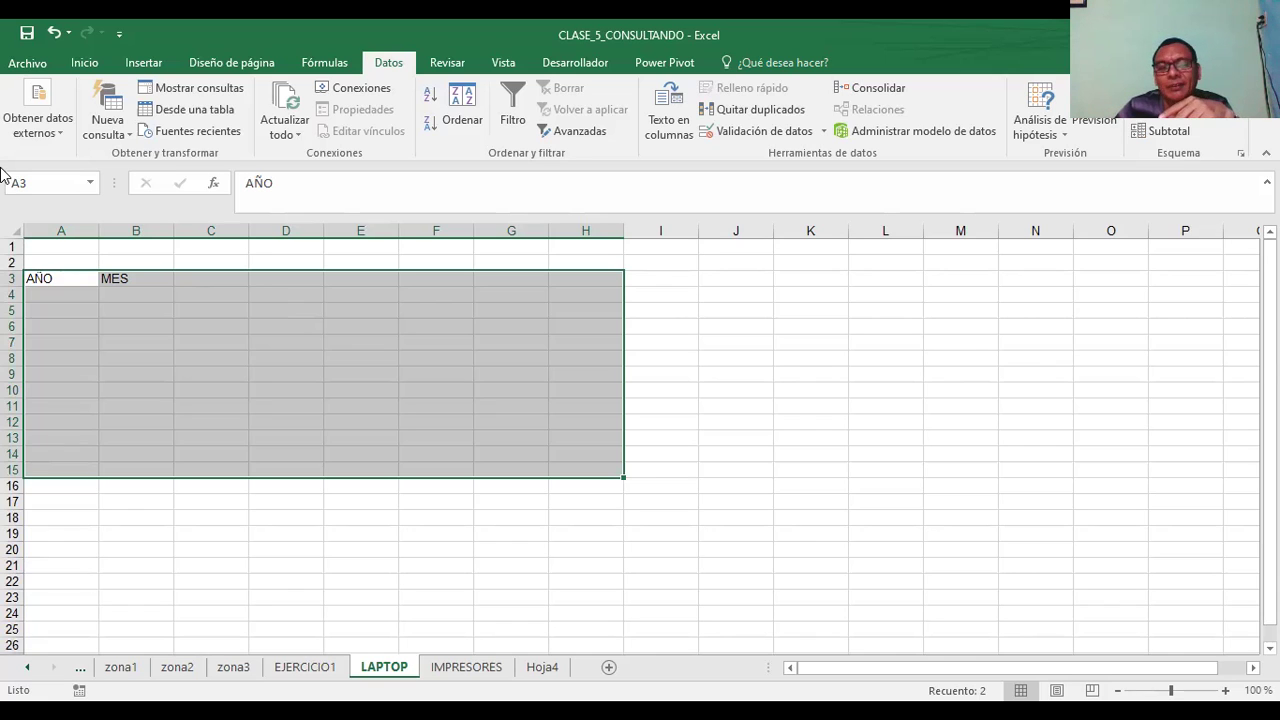
left_click(742, 294)
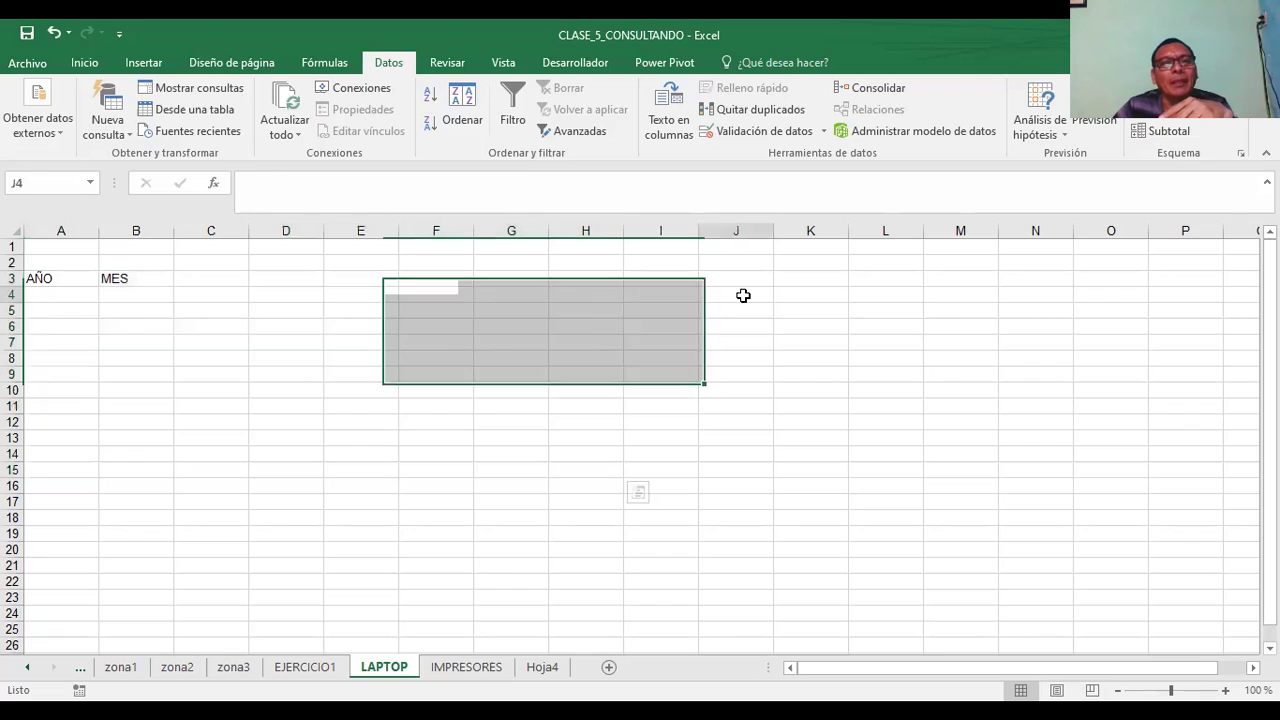
left_click(134, 281)
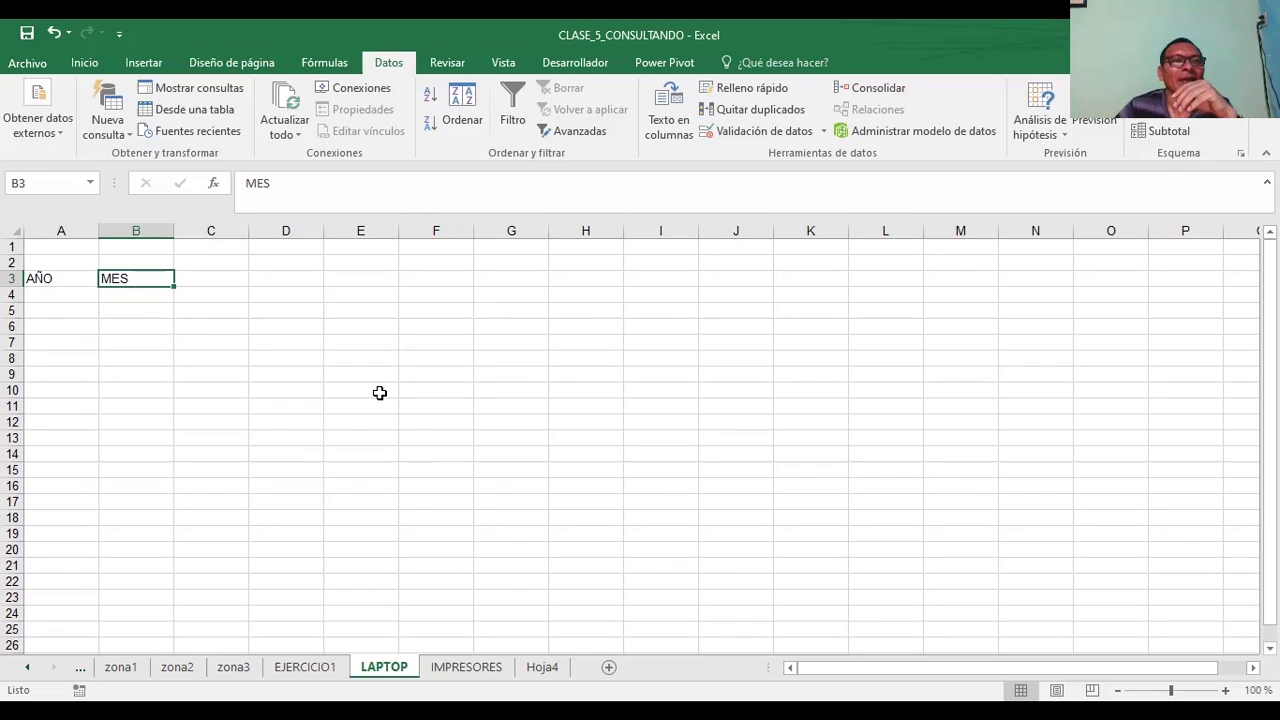
left_click(378, 391)
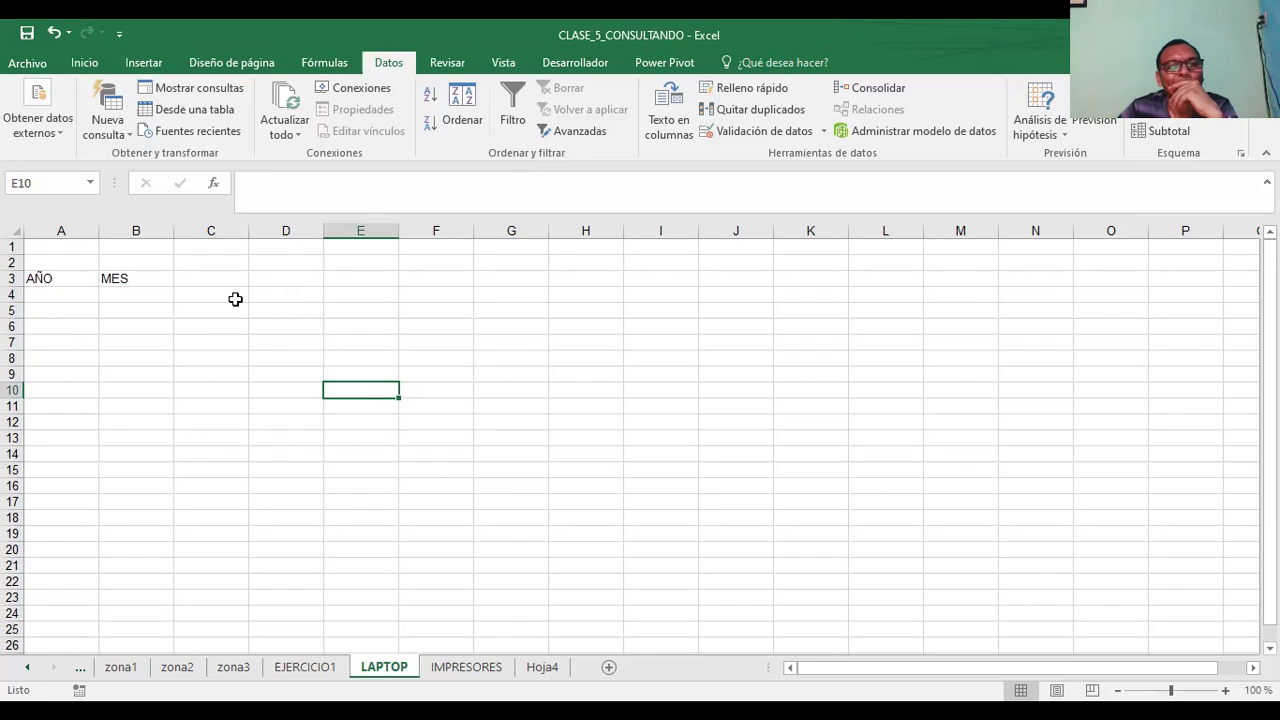
left_click(229, 277)
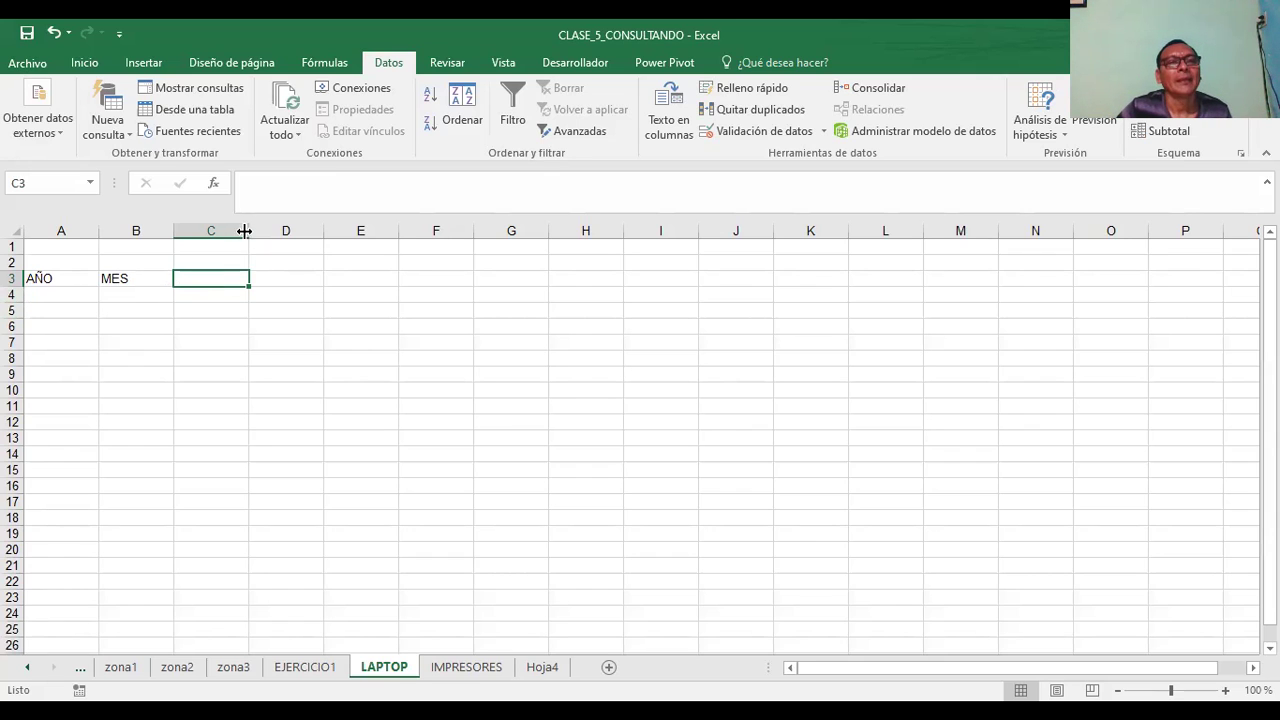
left_click_drag(249, 231, 252, 231)
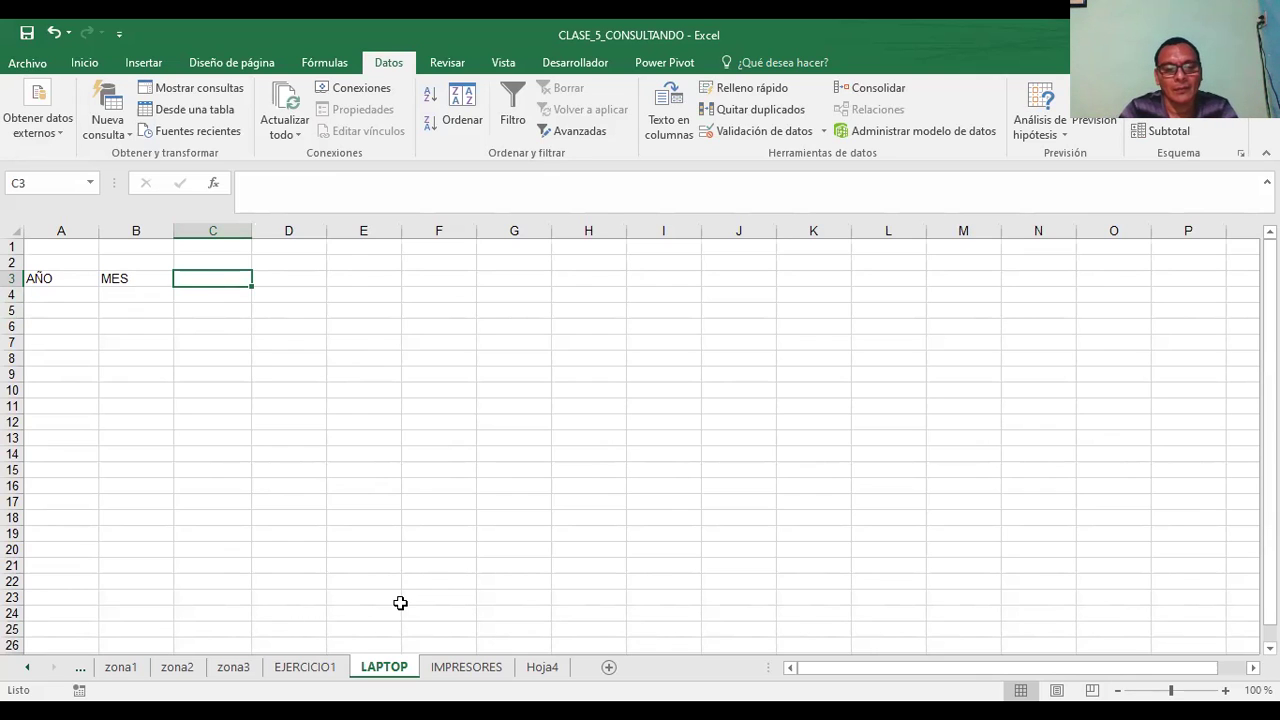
type("PR")
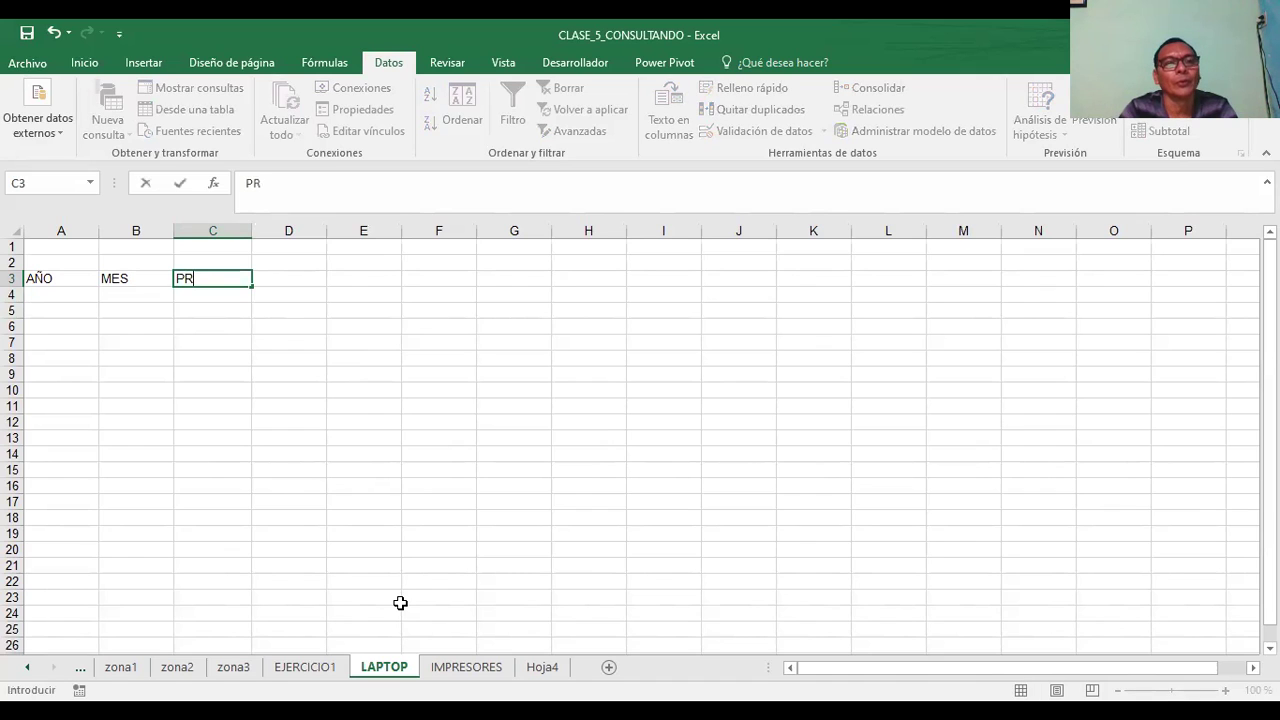
type("ODUCTO")
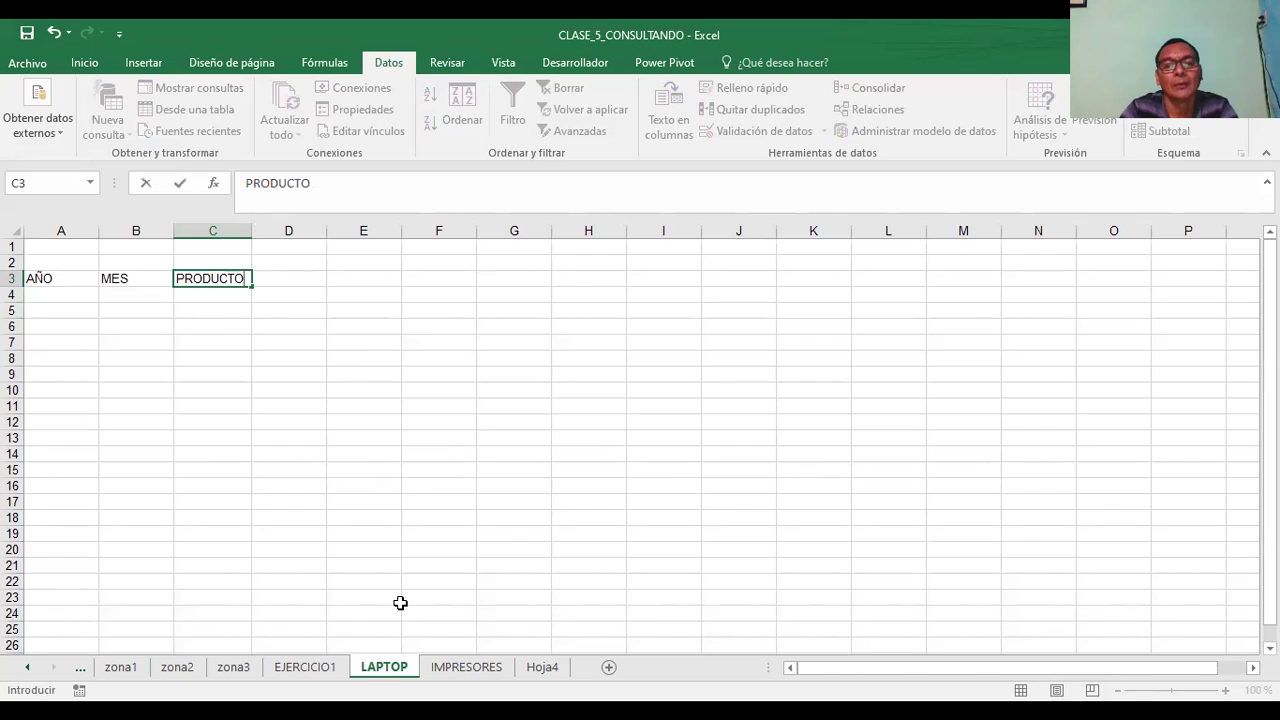
key("Return")
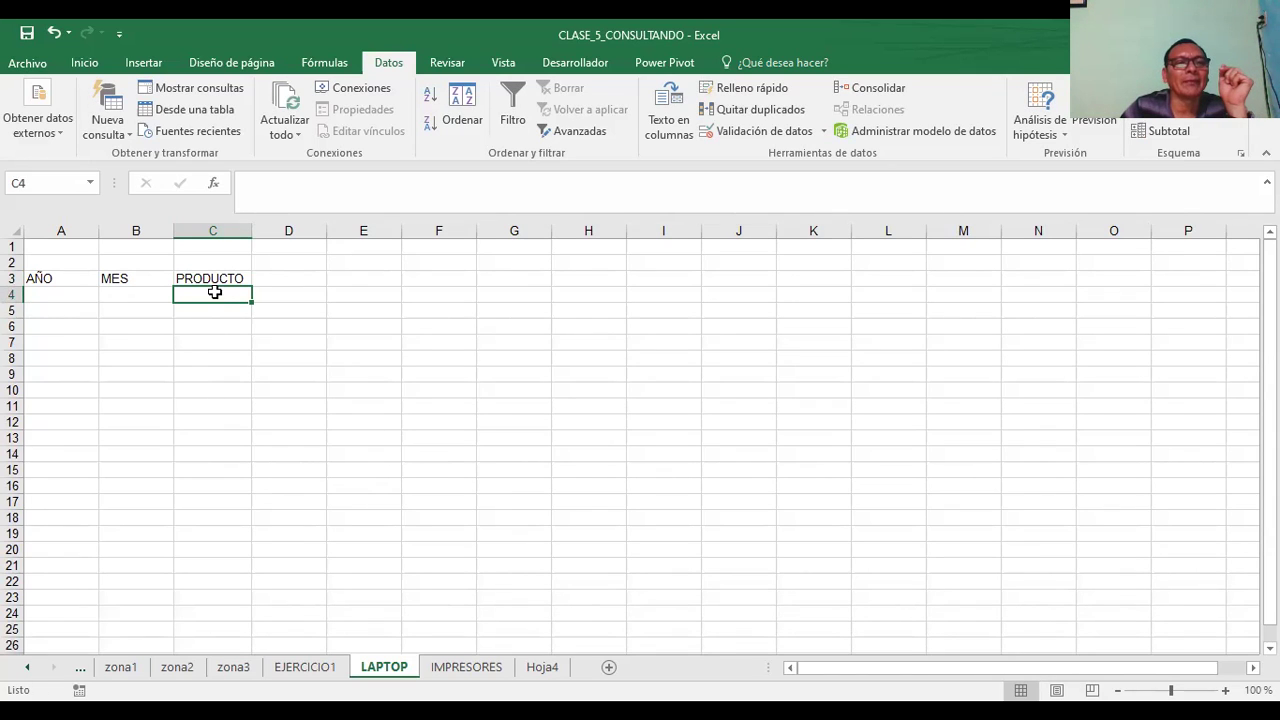
left_click_drag(214, 292, 186, 503)
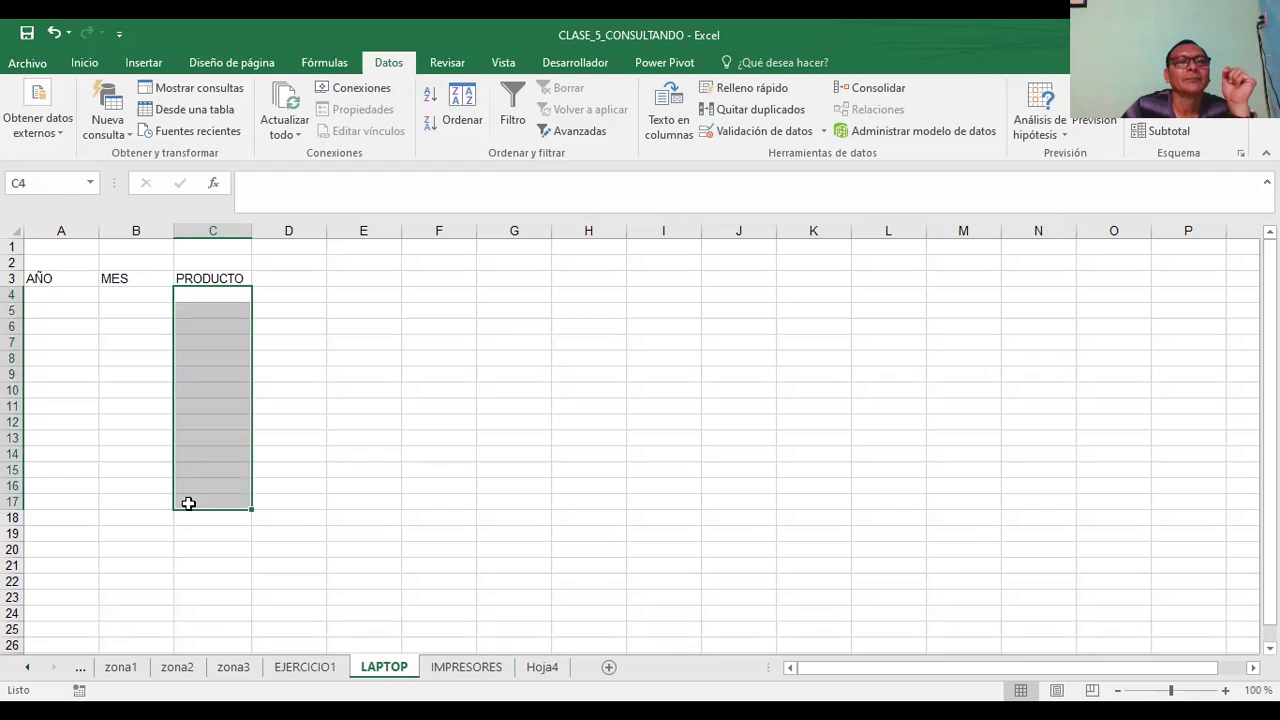
left_click(359, 397)
left_click(220, 282)
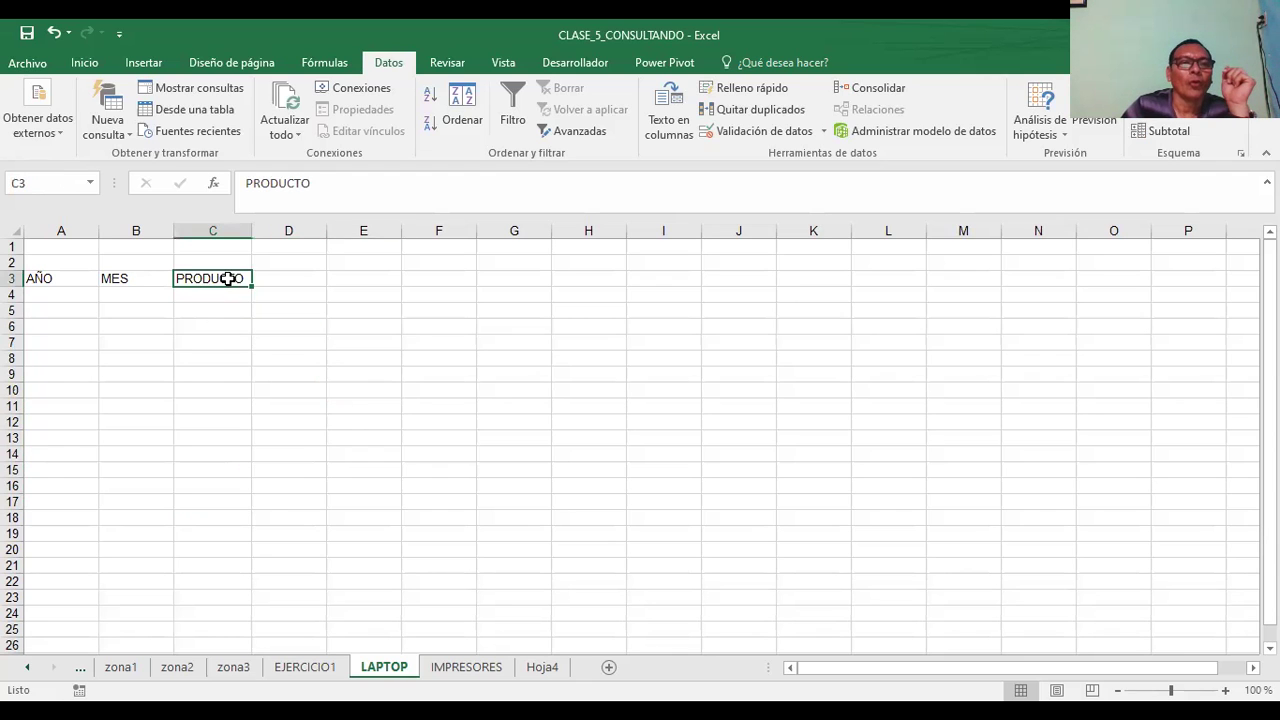
left_click_drag(228, 279, 566, 290)
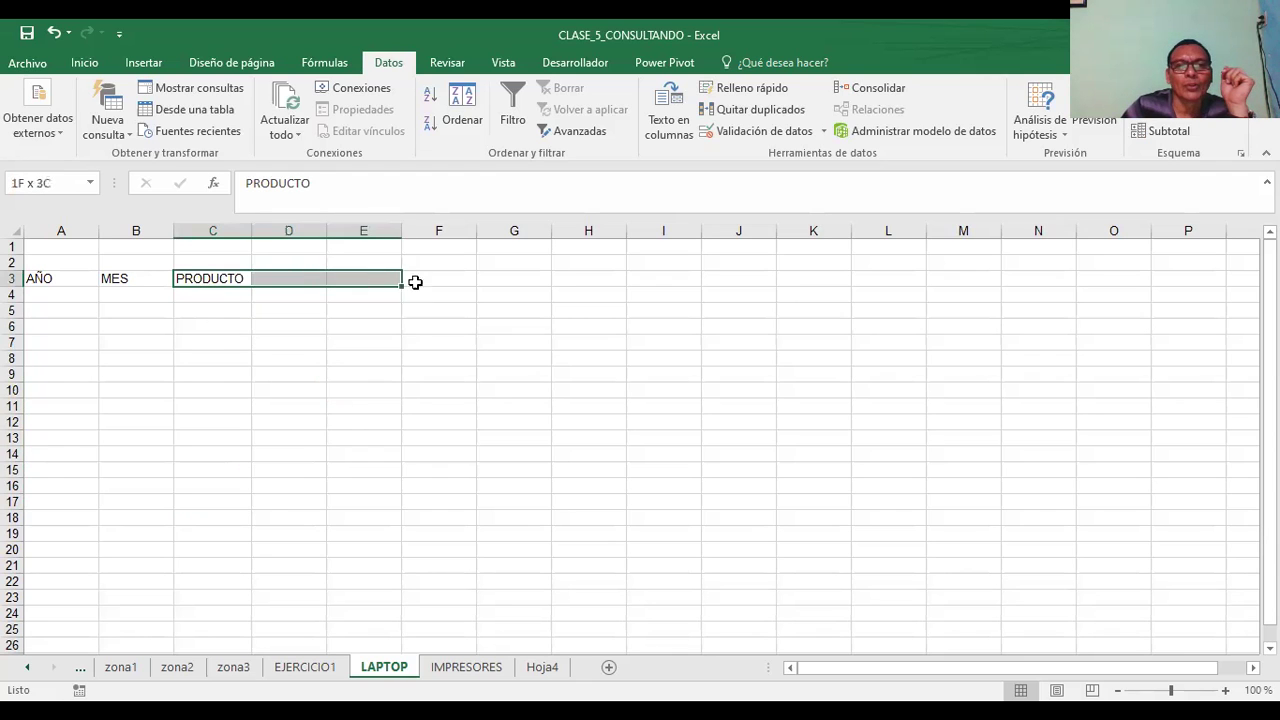
left_click(708, 280)
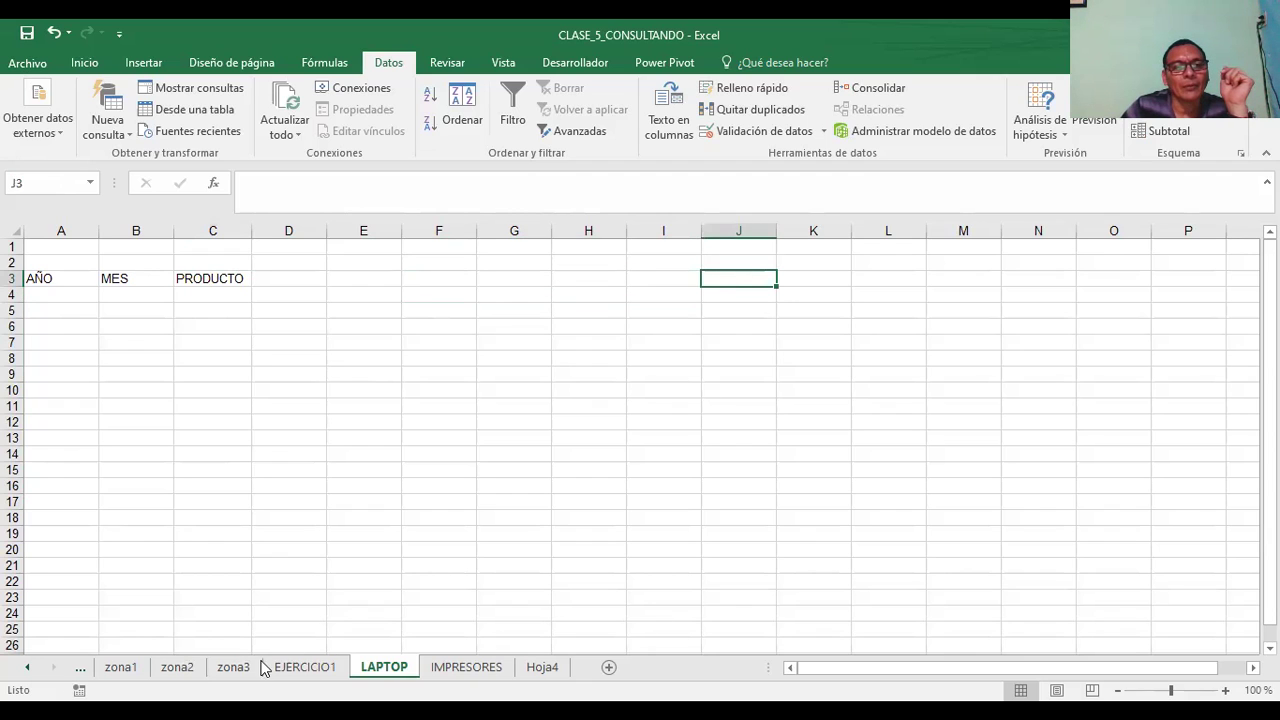
left_click(220, 280)
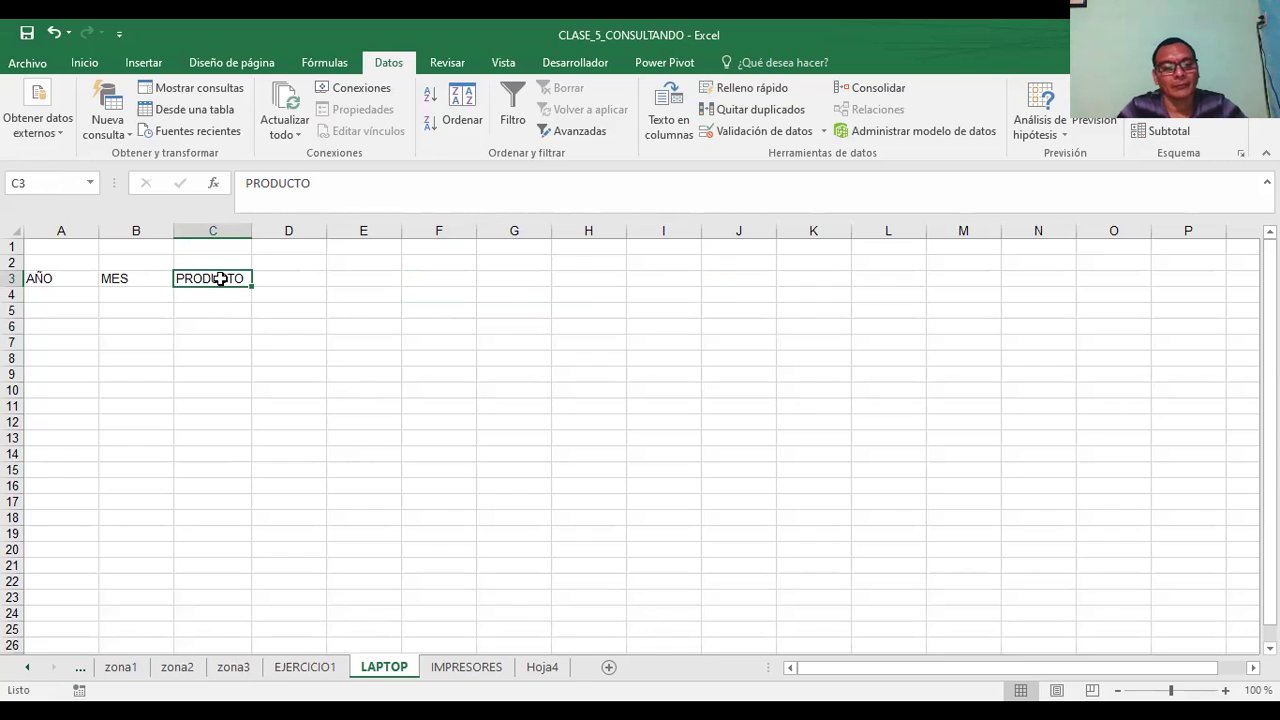
Enter LAPTOP in C3 and IMPRESORES in D3, and widen columns D and E.
type("LAPTOP")
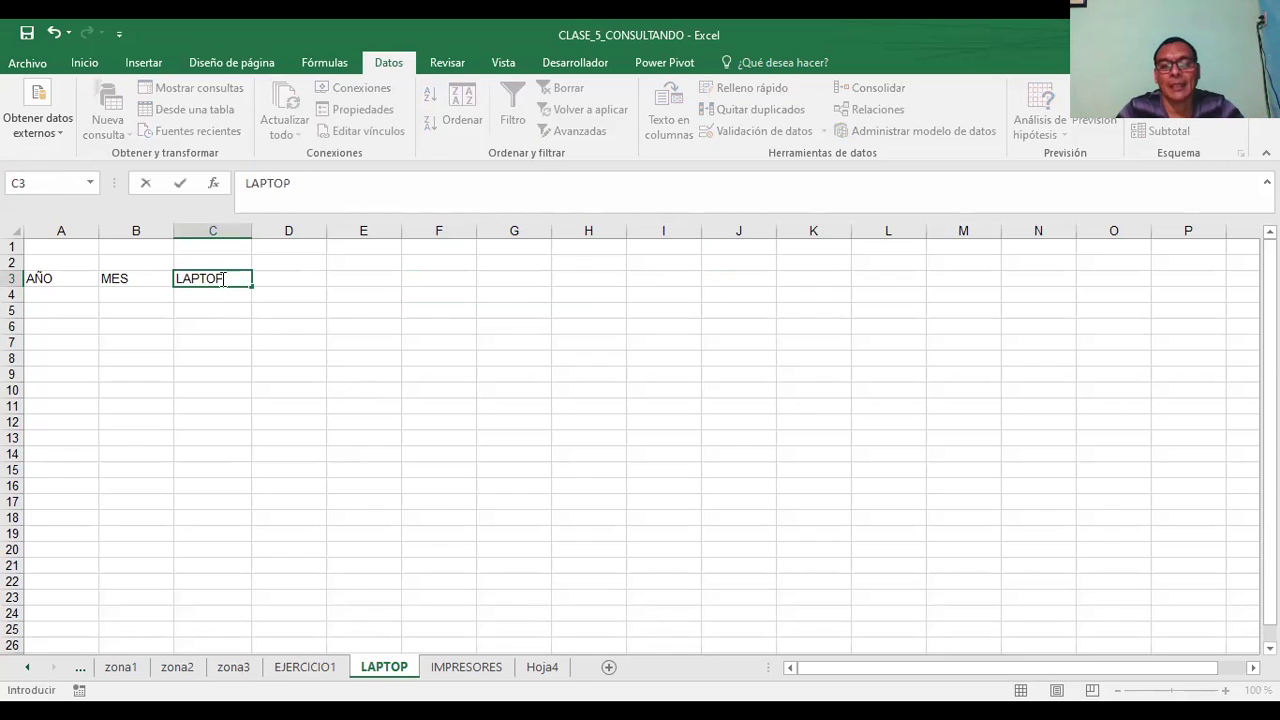
key("Return")
key("Right")
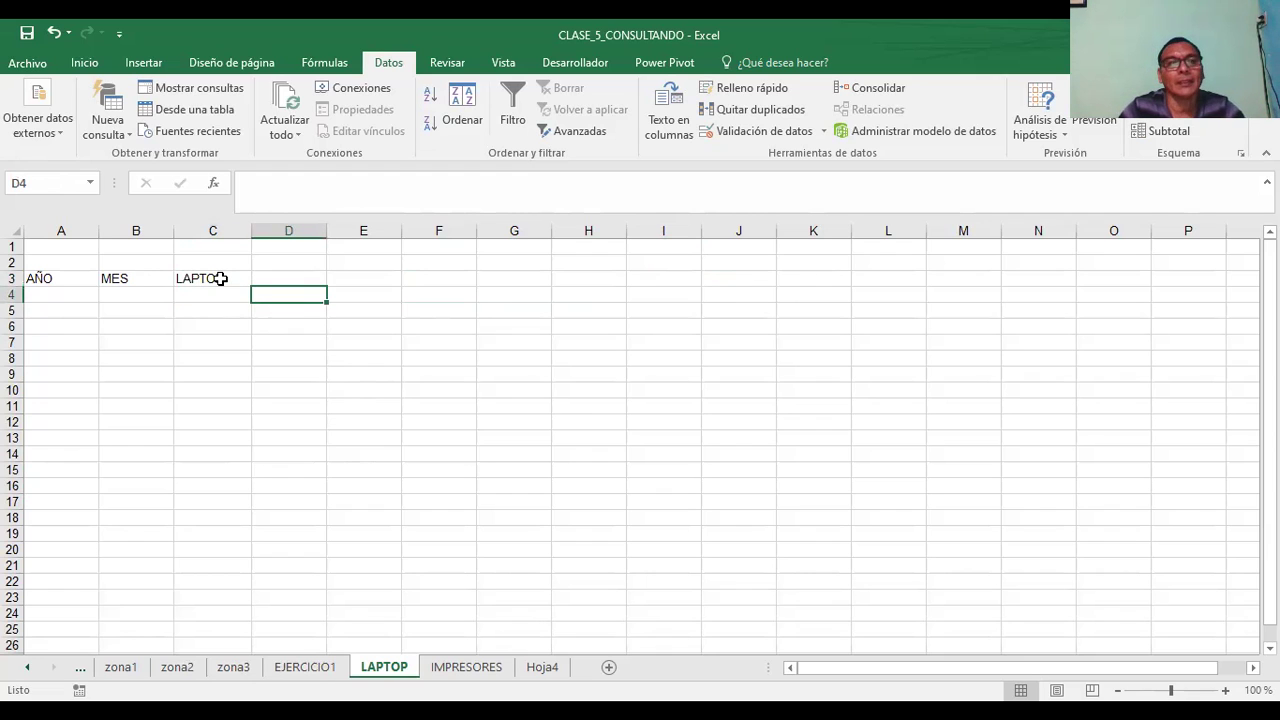
key("Up")
type("IMPRSORES")
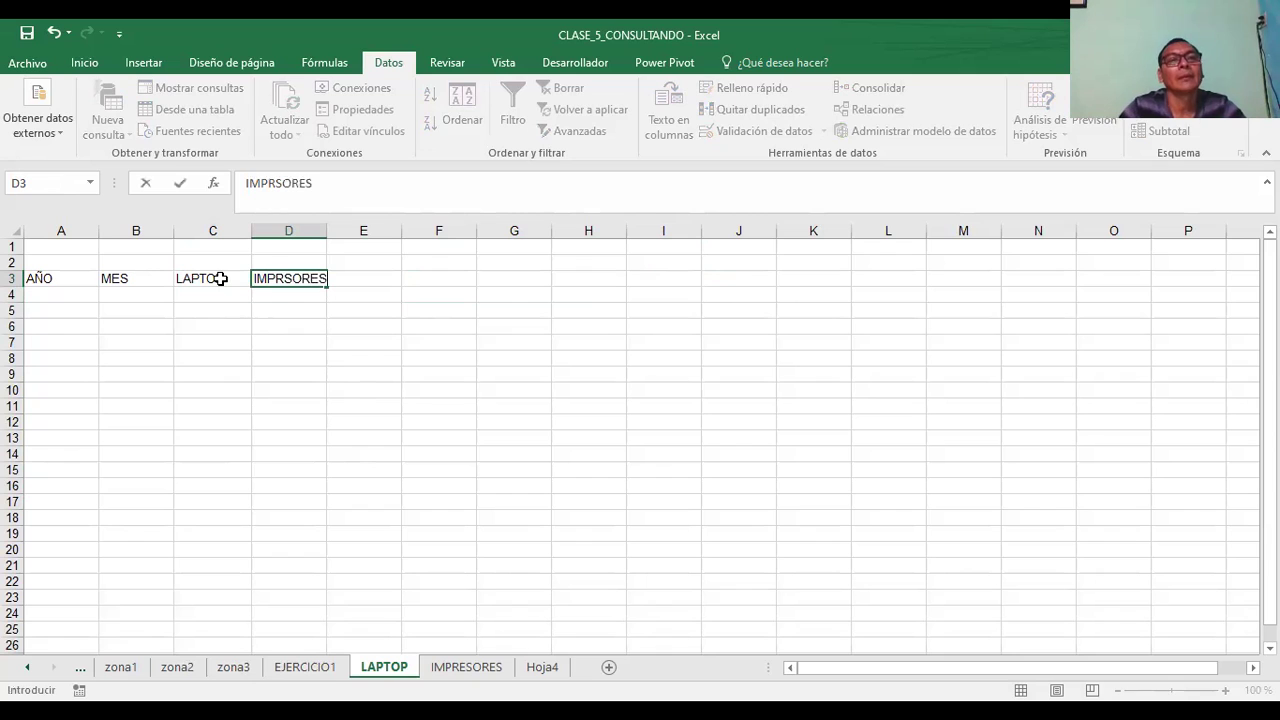
key("BackSpace")
key("BackSpace")
key("BackSpace")
key("BackSpace")
key("BackSpace")
type("ESORES")
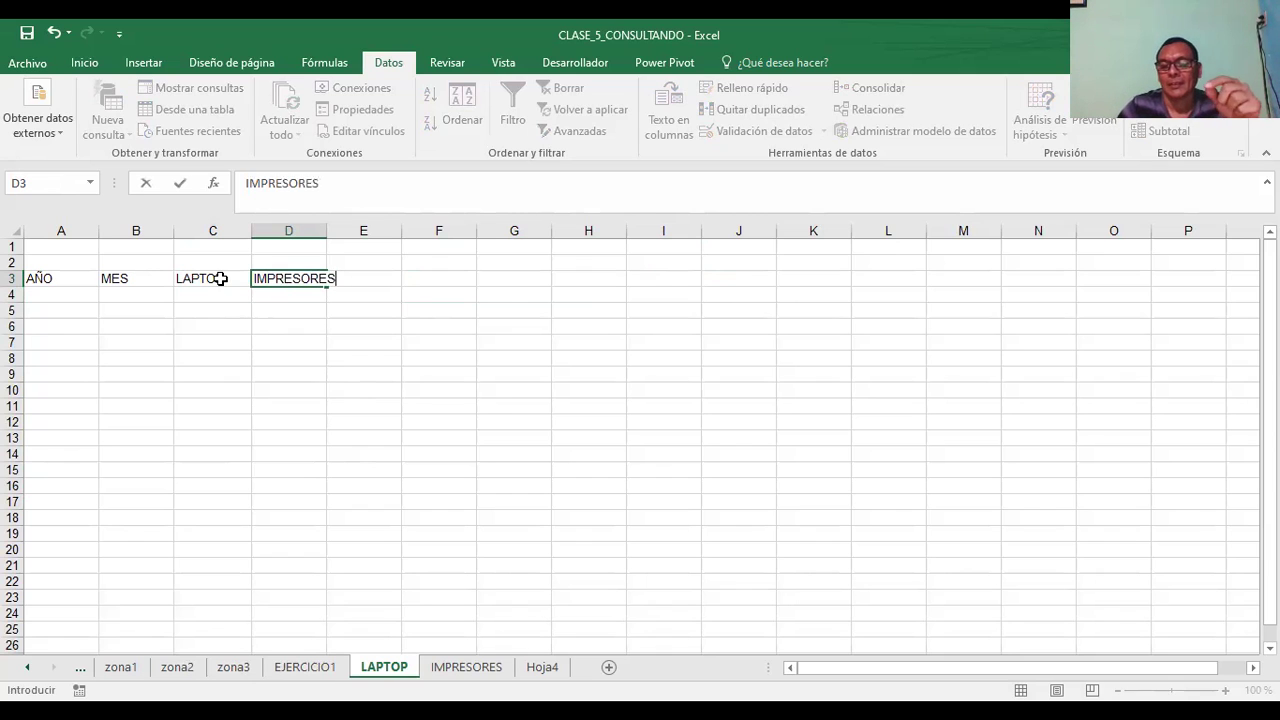
key("Tab")
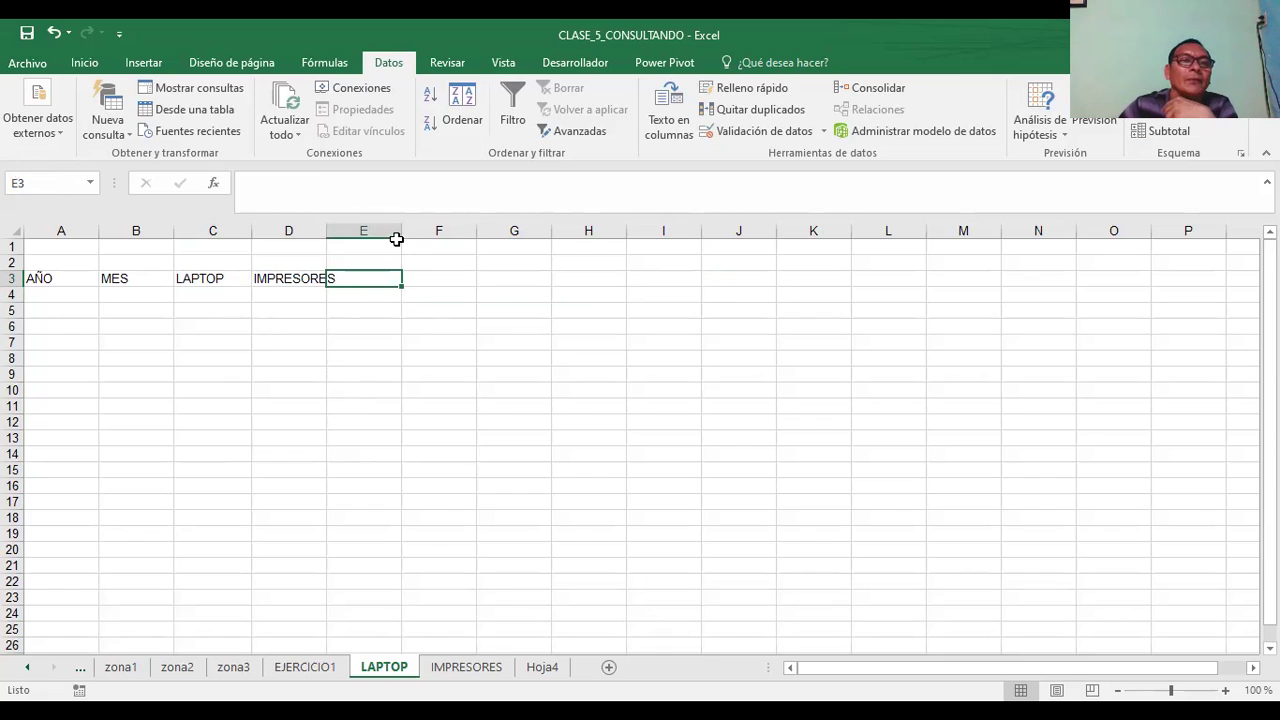
left_click_drag(405, 232, 437, 232)
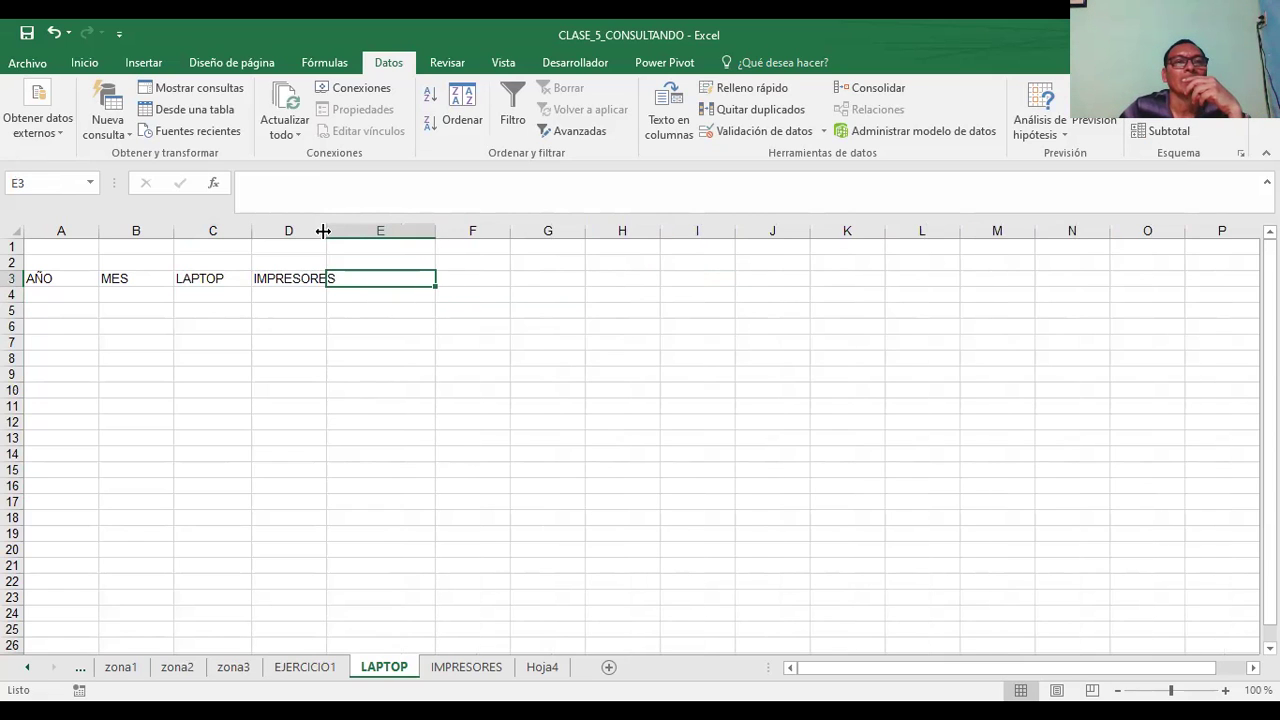
left_click_drag(323, 231, 350, 231)
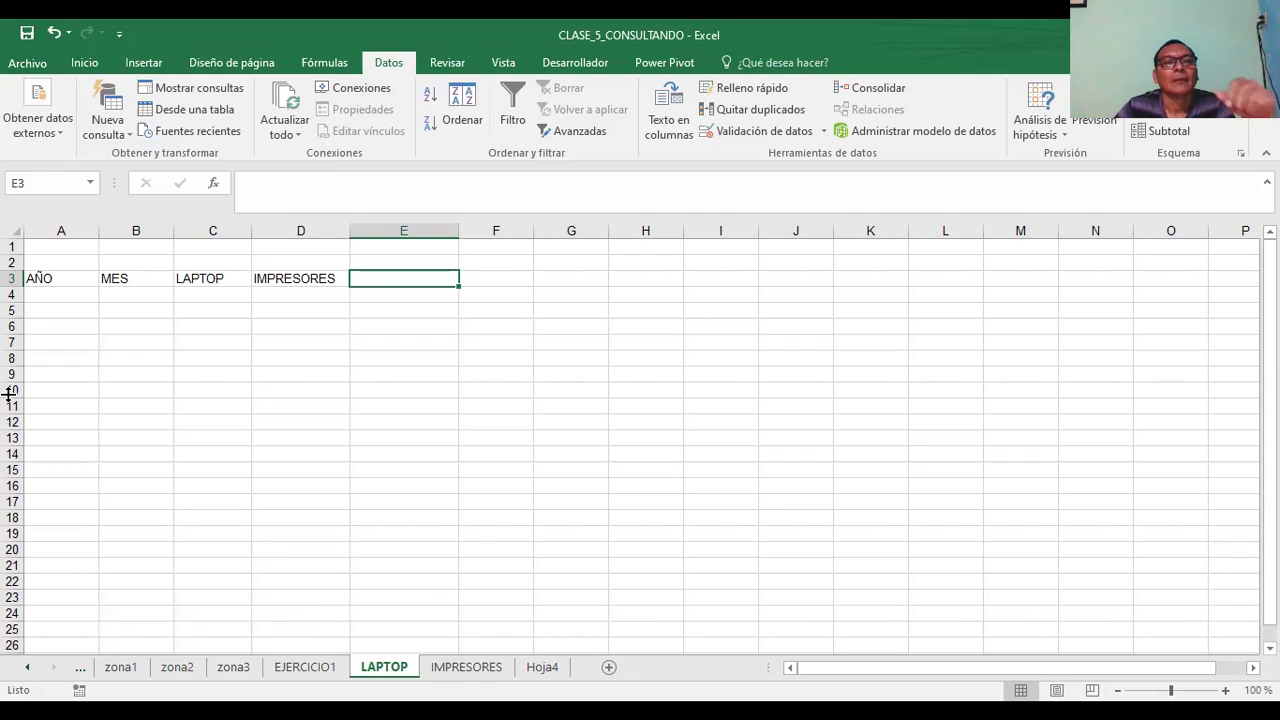
Add the MONITORES header in E3 and TECLADOS in F3.
type("MONITORES")
key("ctrl+Return")
key("Tab")
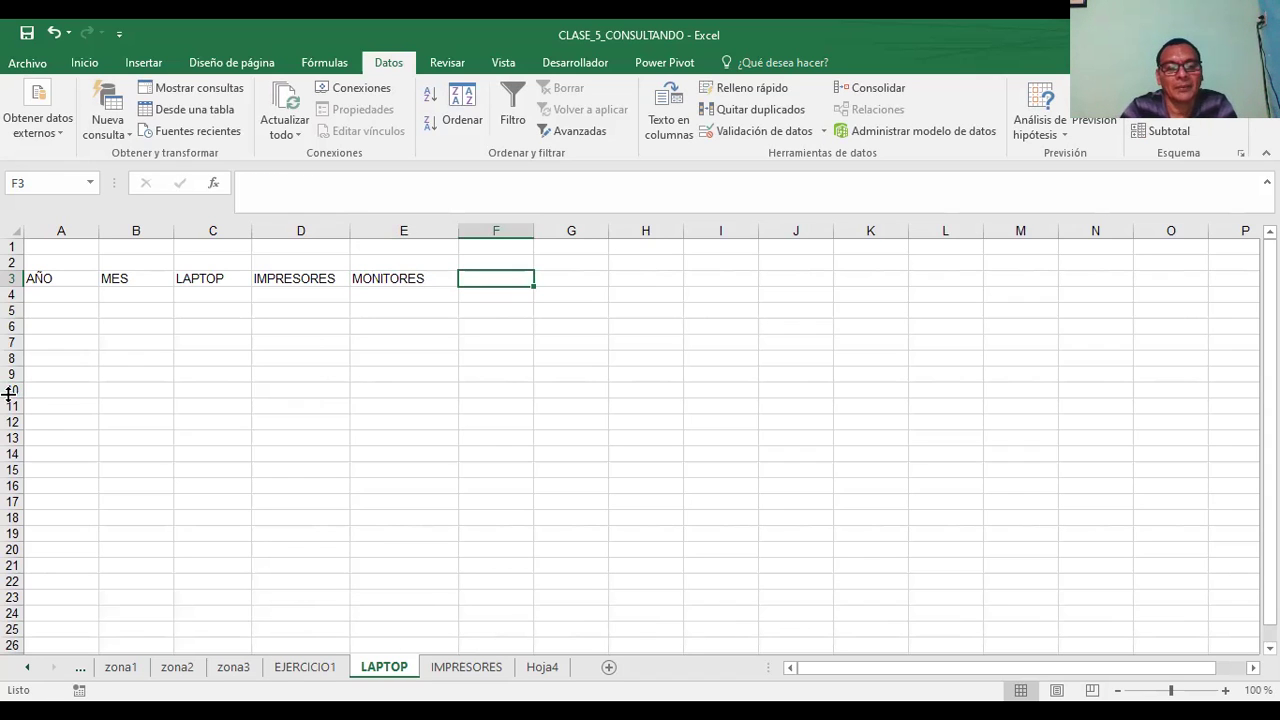
type("TECLADOS")
key("Return")
key("Up")
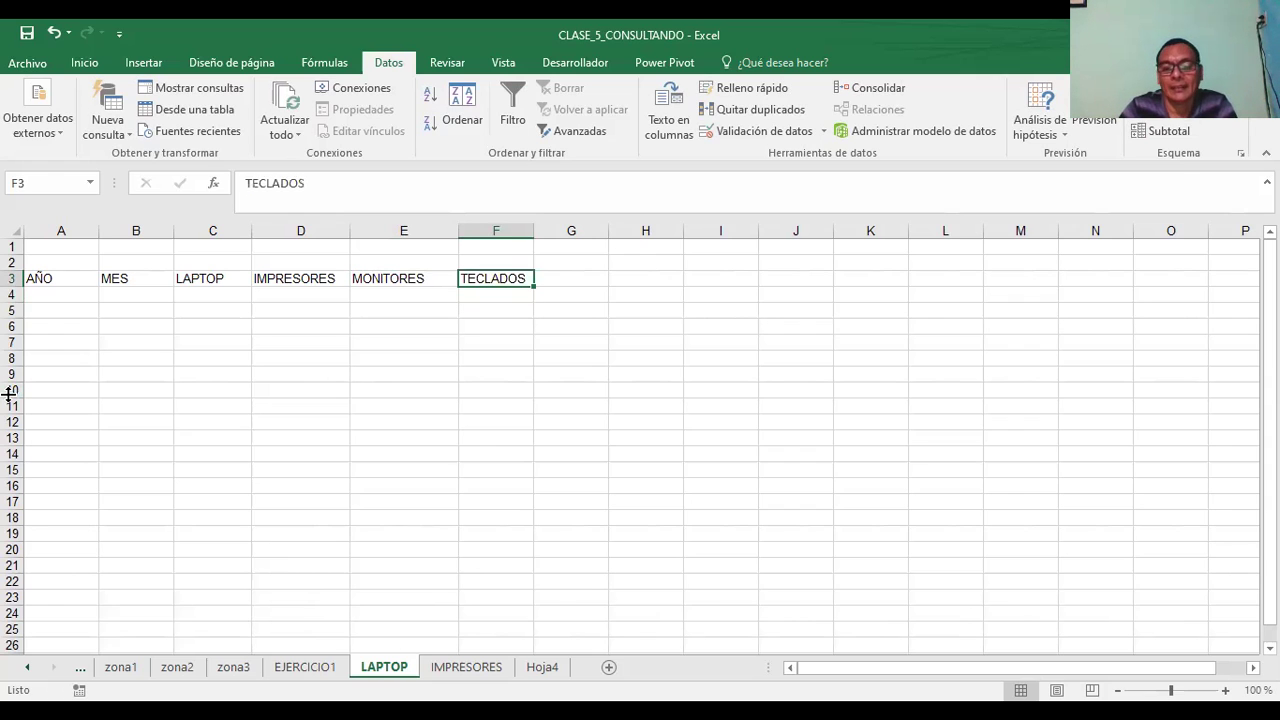
key("Tab")
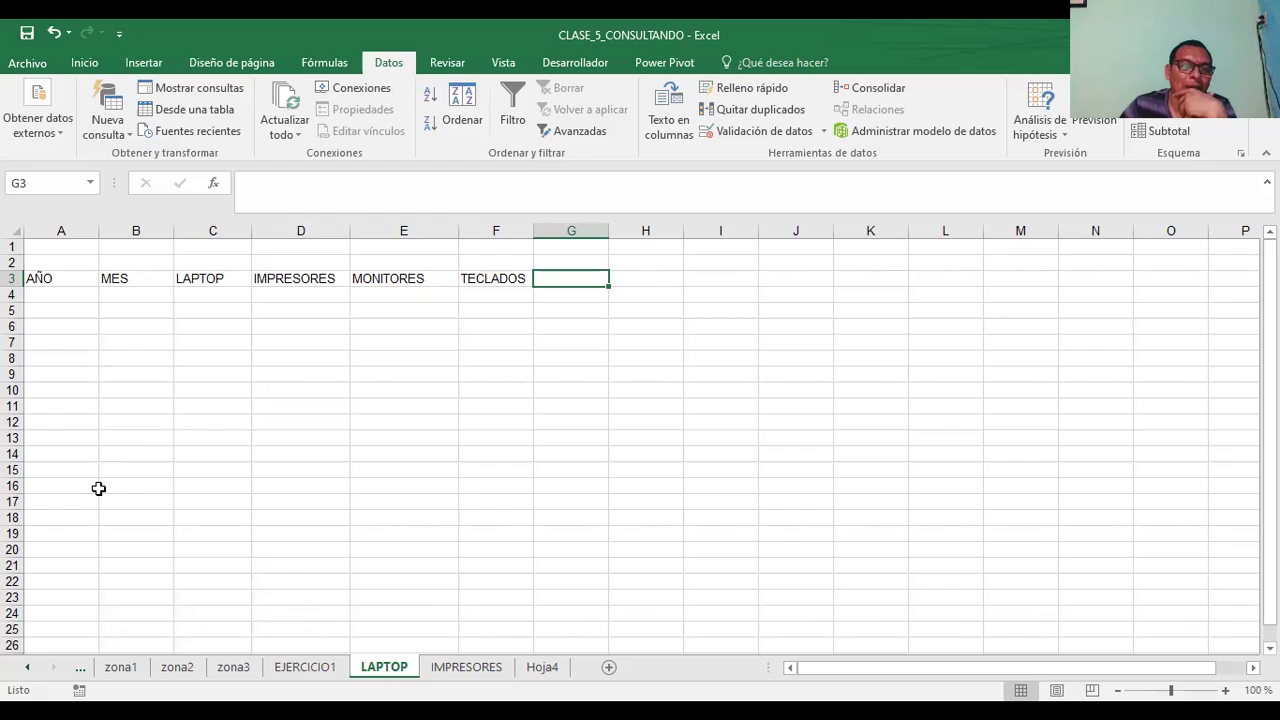
left_click(12, 246)
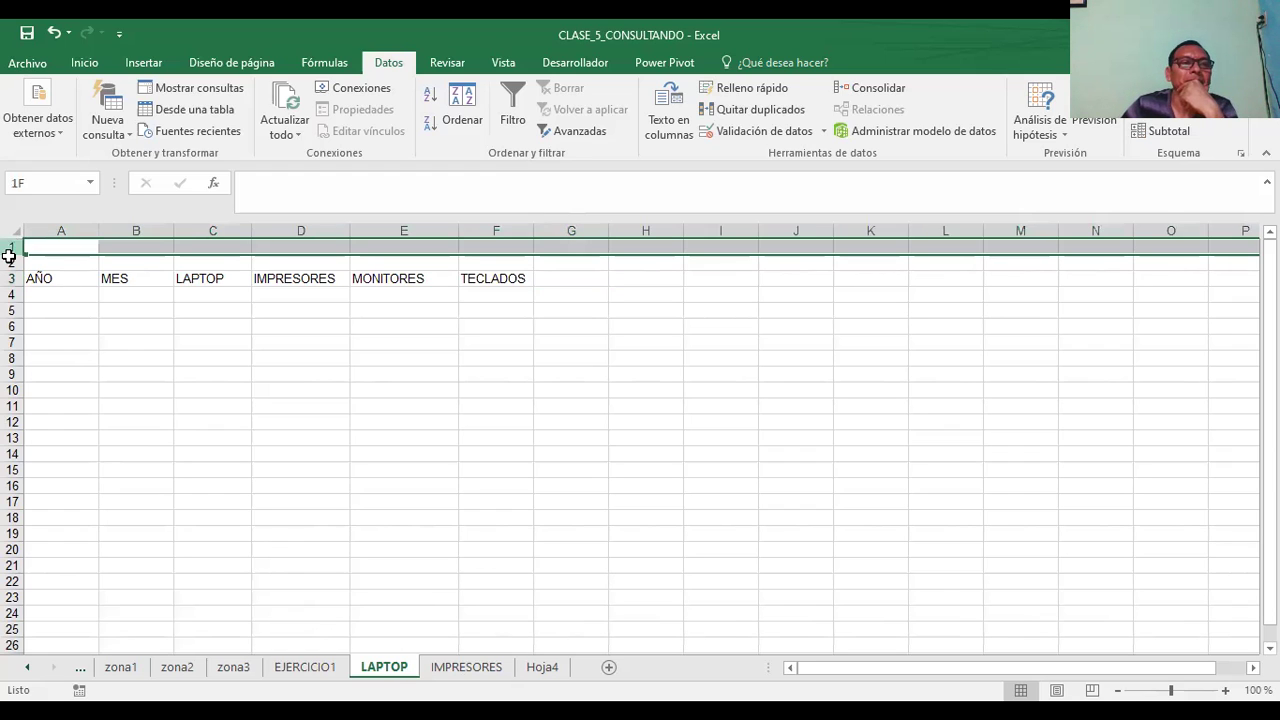
left_click(165, 406)
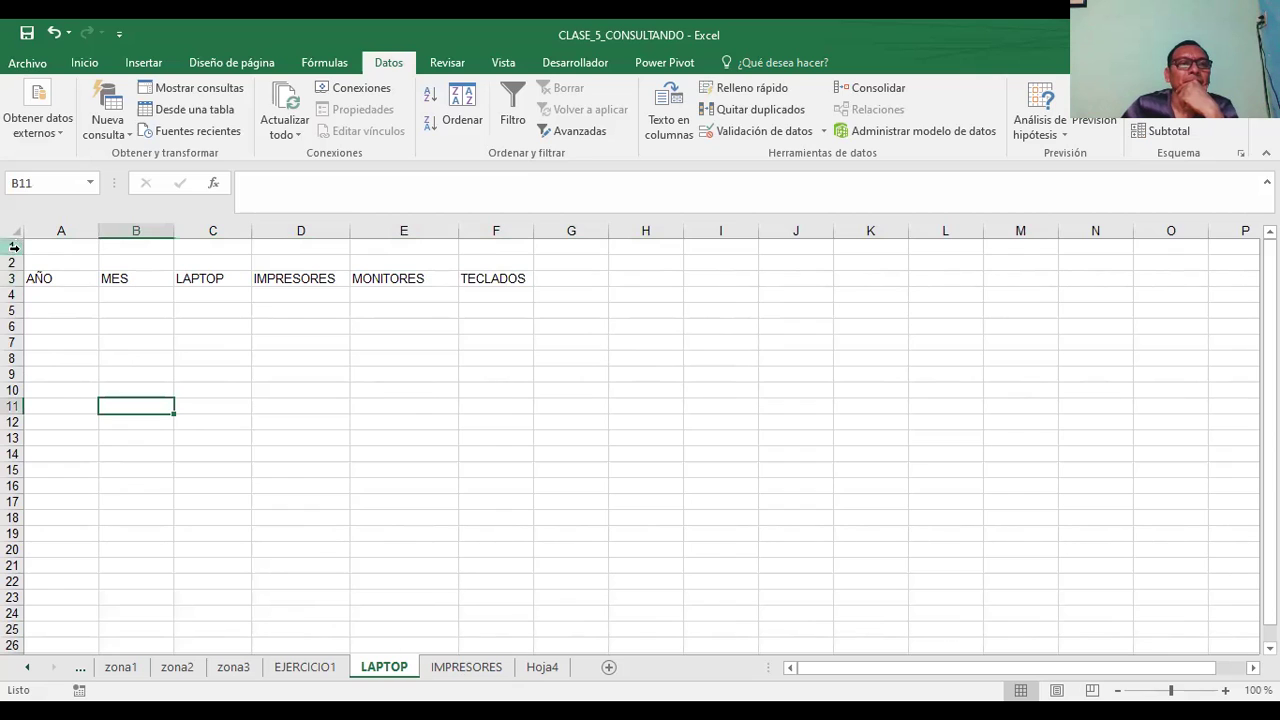
left_click_drag(12, 246, 10, 264)
left_click(155, 358)
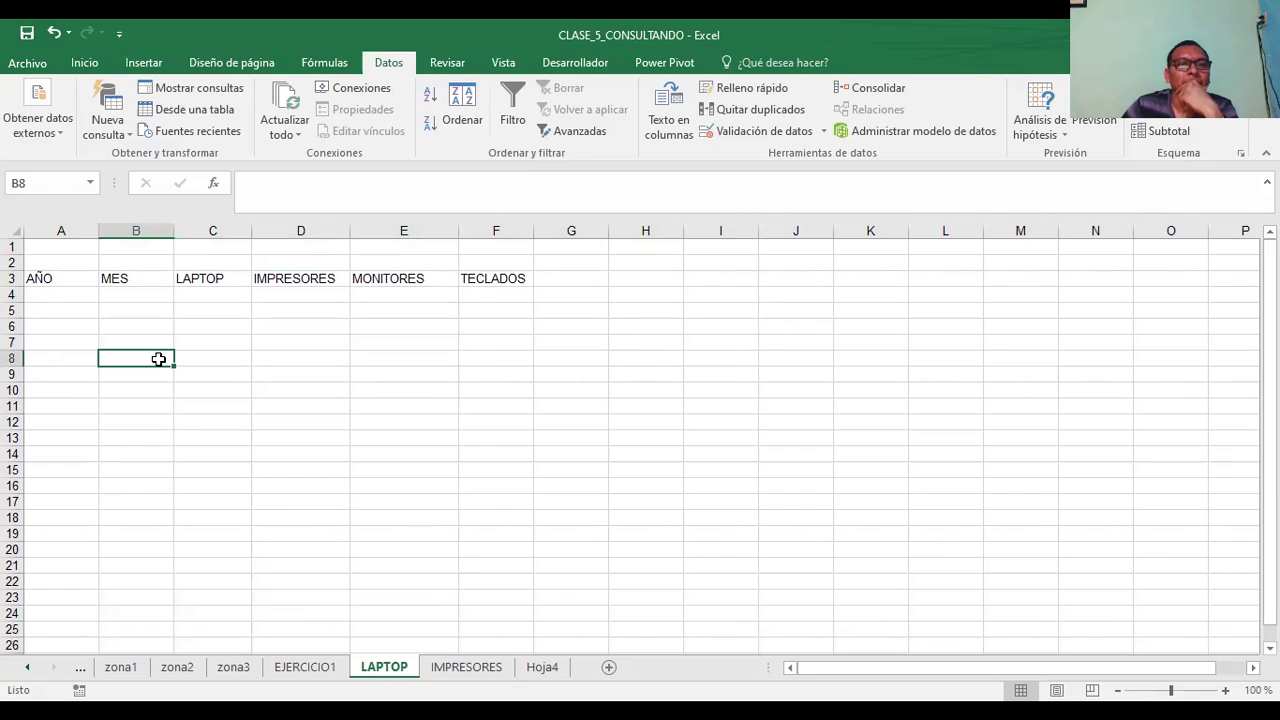
left_click(572, 277)
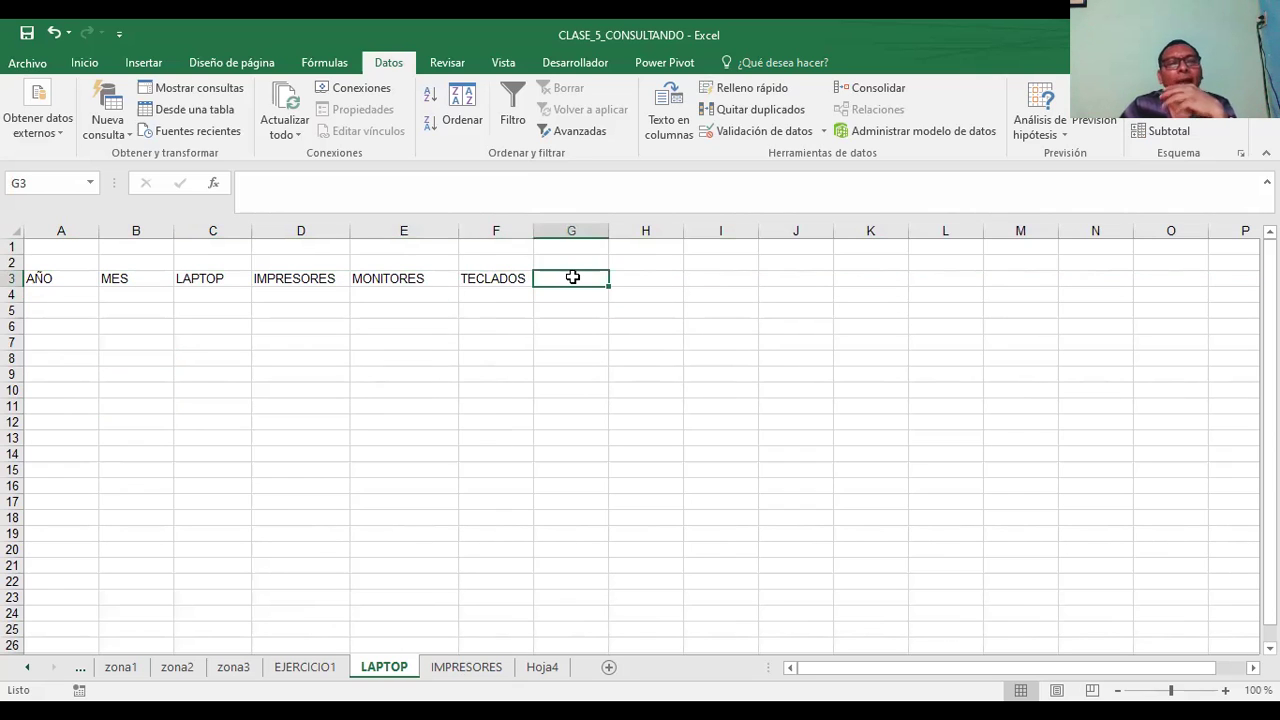
left_click(56, 284)
left_click(61, 299)
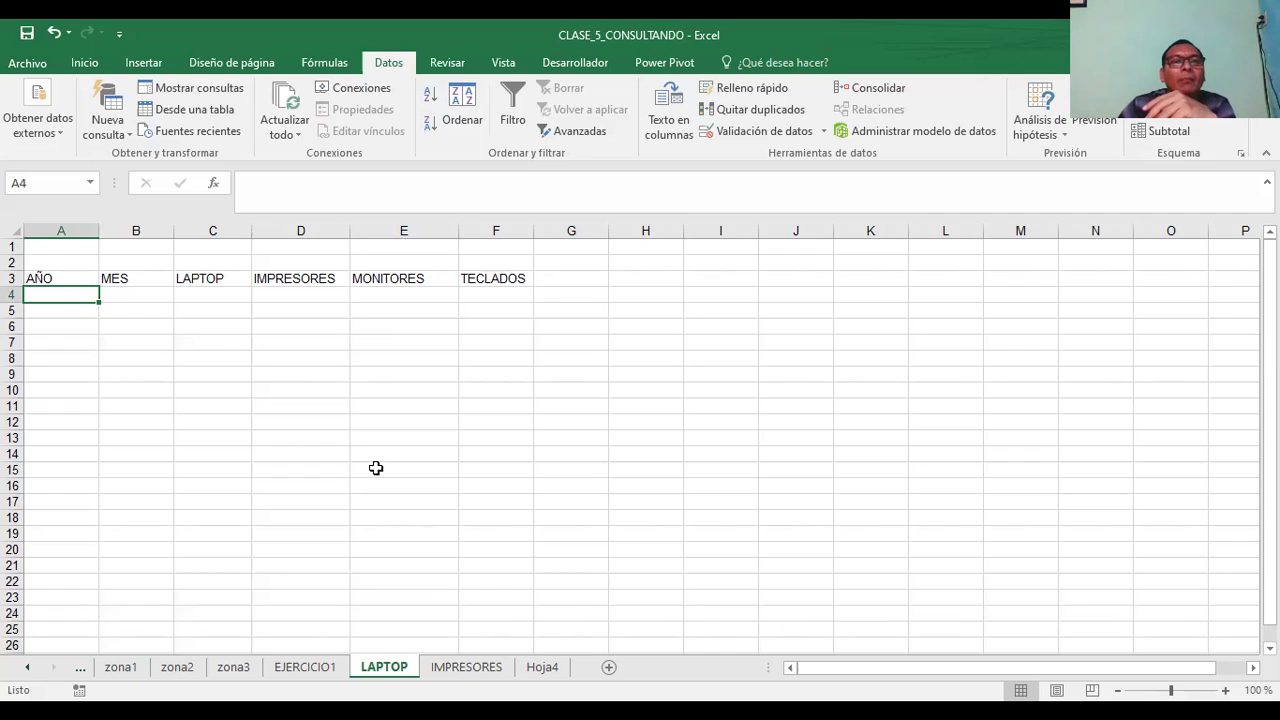
left_click(582, 279)
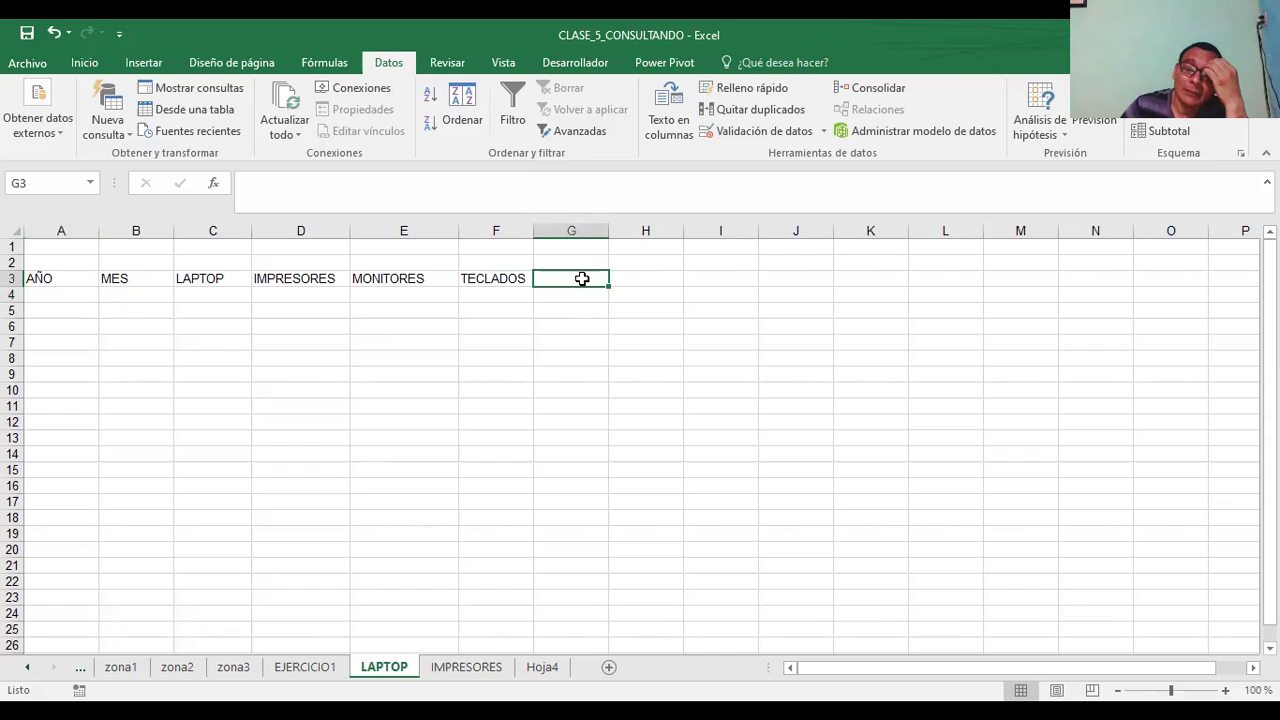